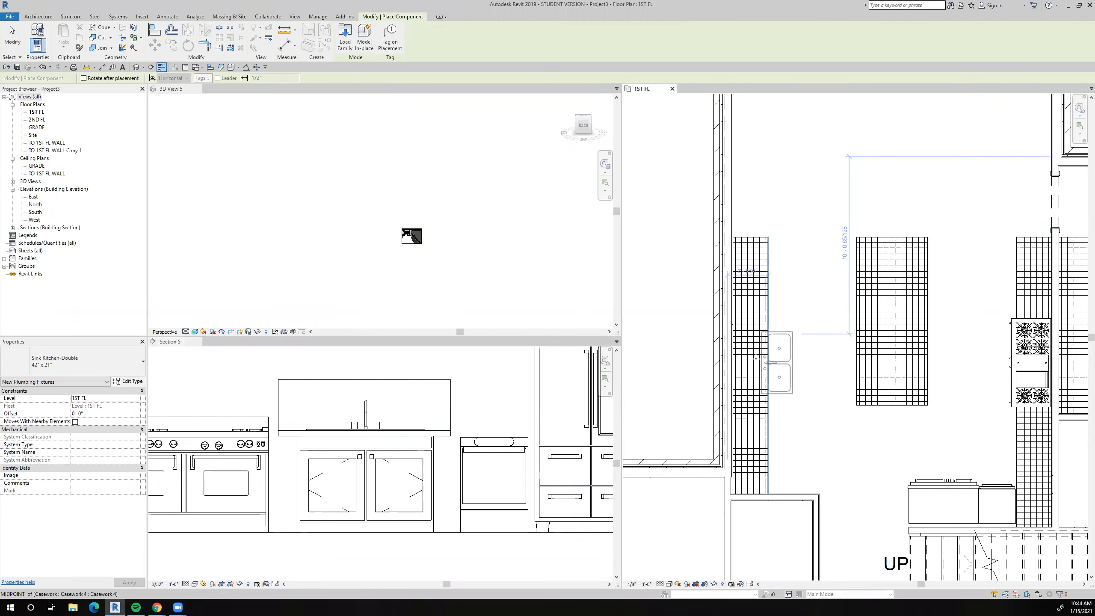
Place the 42" x 21" double kitchen sink on the countertop along the exterior wall and check it in the perspective view.
scroll(772, 362, up, 3)
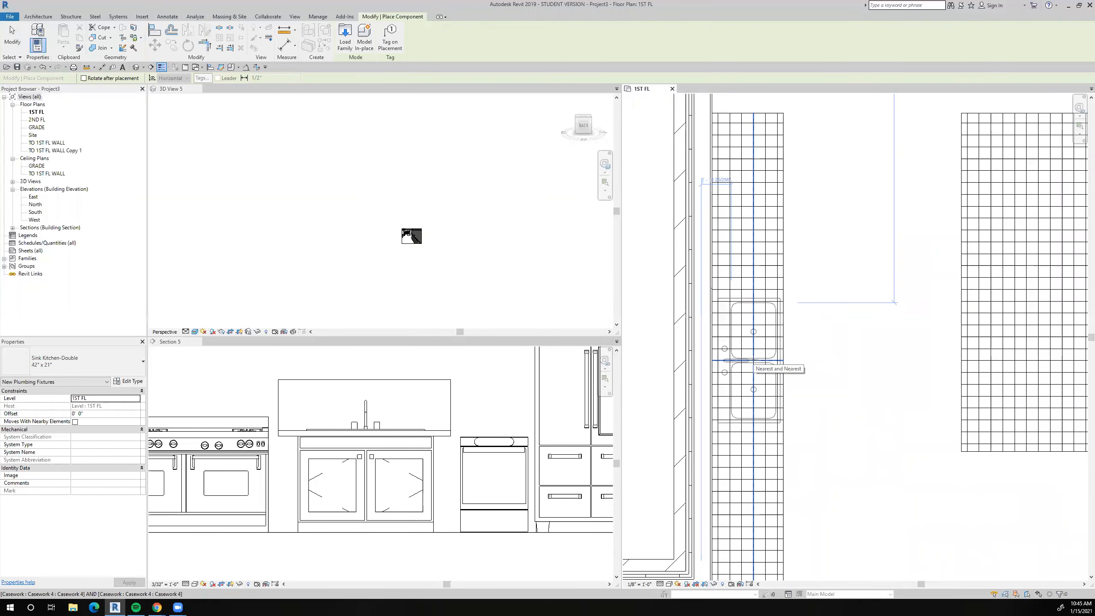
click(753, 360)
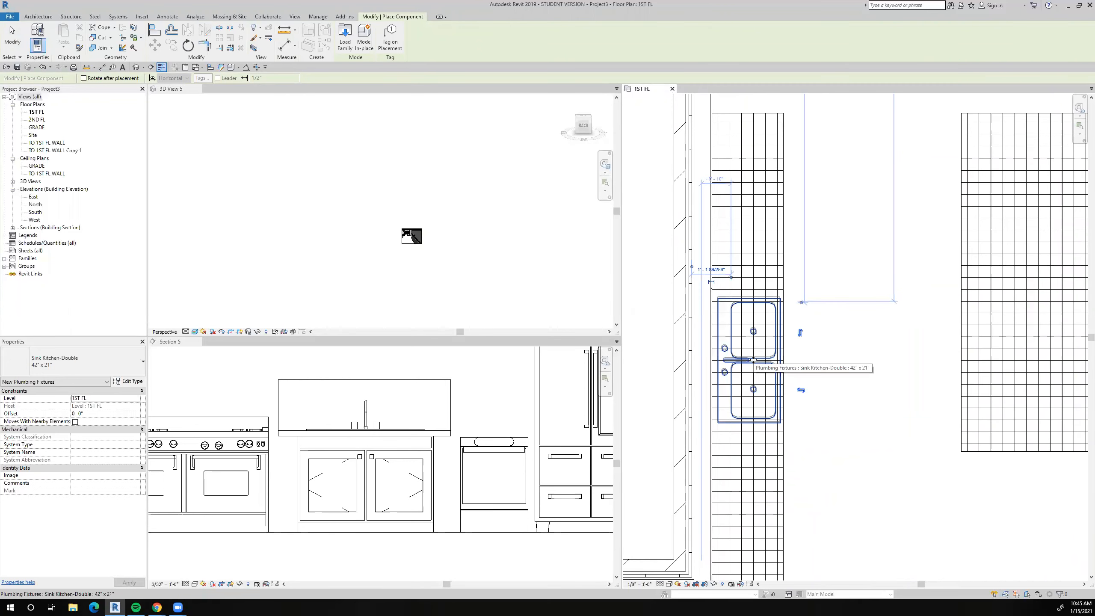
click(528, 294)
scroll(405, 225, up, 5)
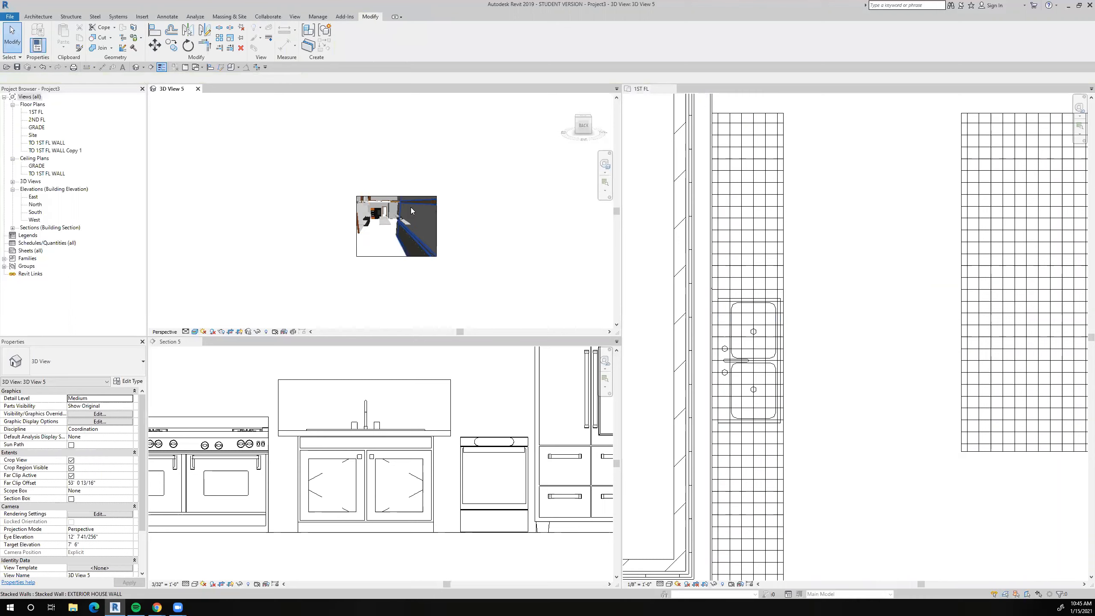
scroll(402, 215, up, 5)
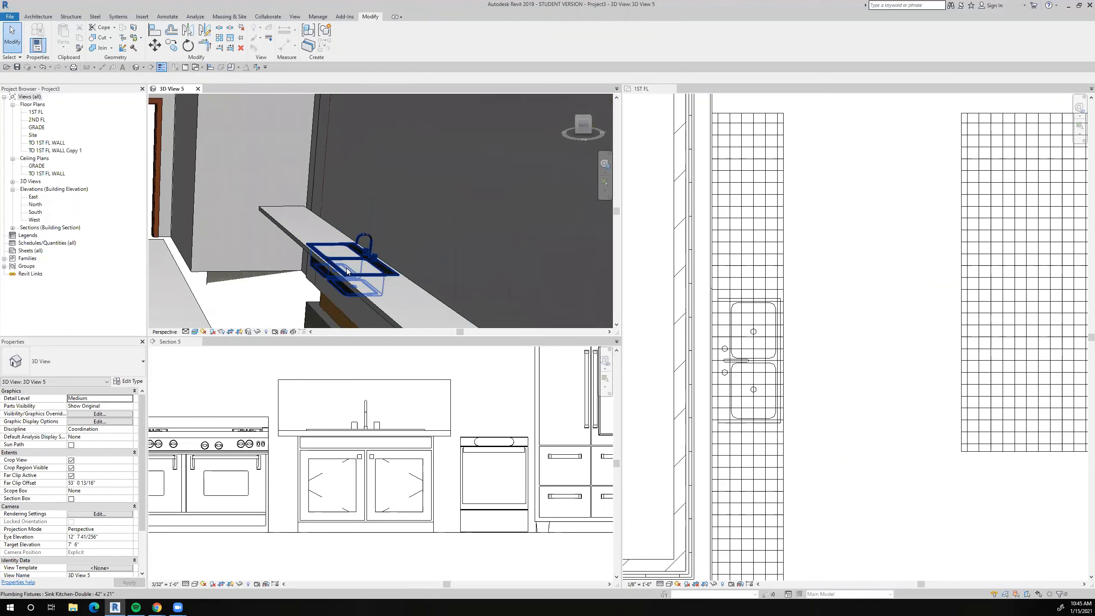
scroll(786, 398, down, 3)
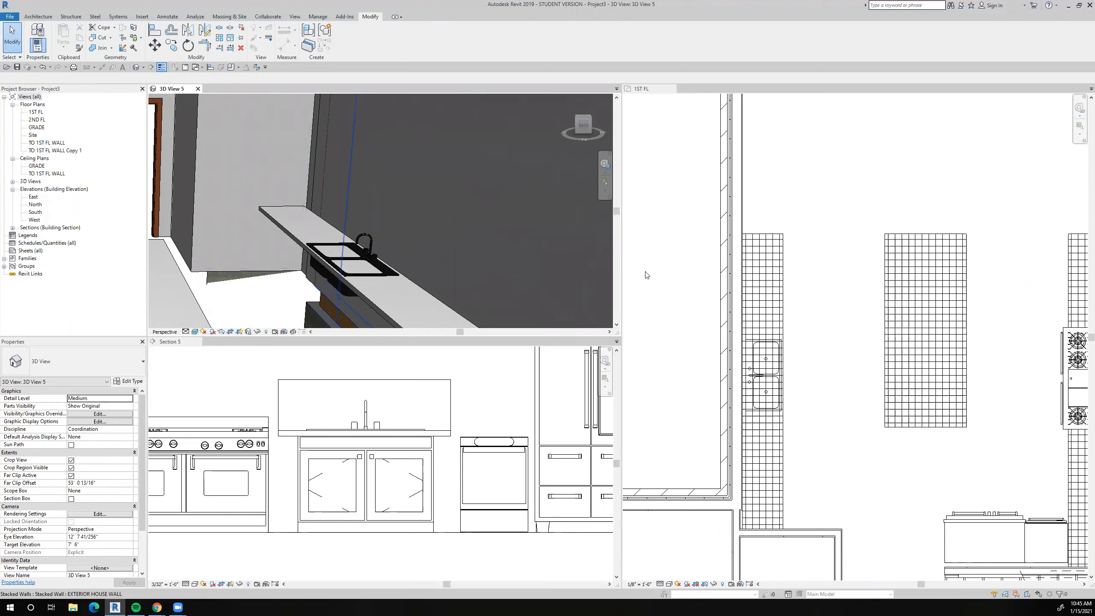
Centre the double sink along its countertop with an equality-constrained aligned dimension through the countertop ends and the sink's centreline.
scroll(783, 321, down, 4)
click(781, 319)
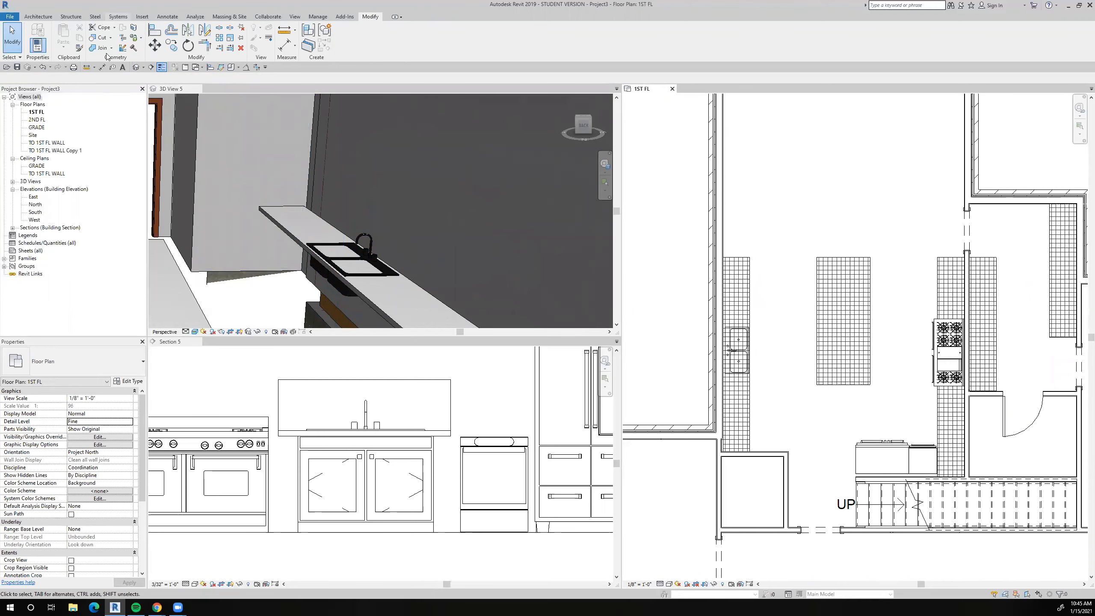
click(103, 67)
scroll(768, 433, up, 5)
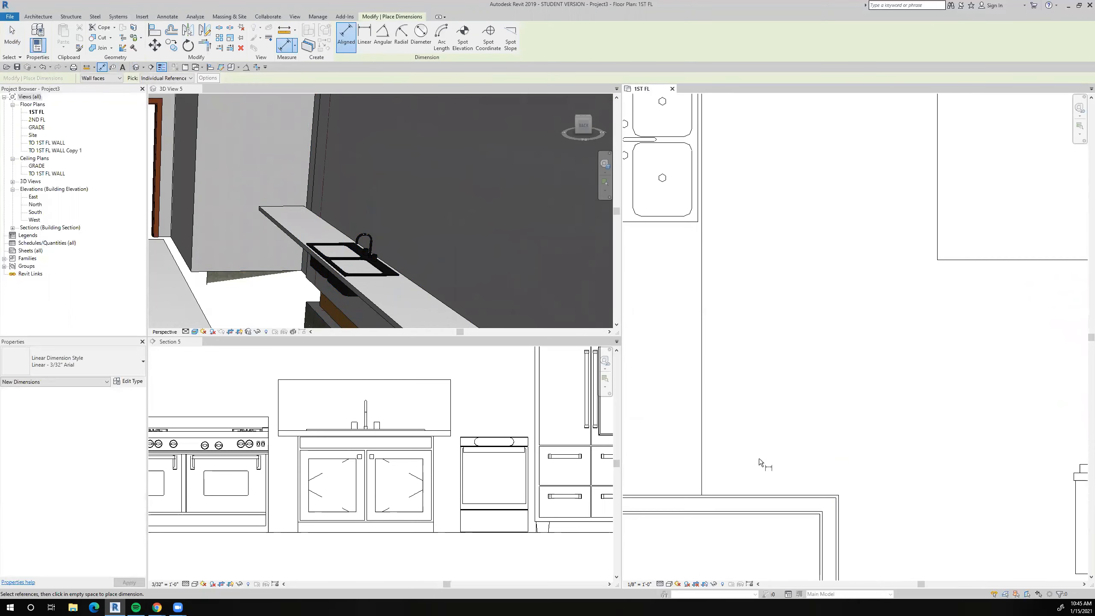
scroll(763, 497, down, 3)
scroll(708, 301, up, 5)
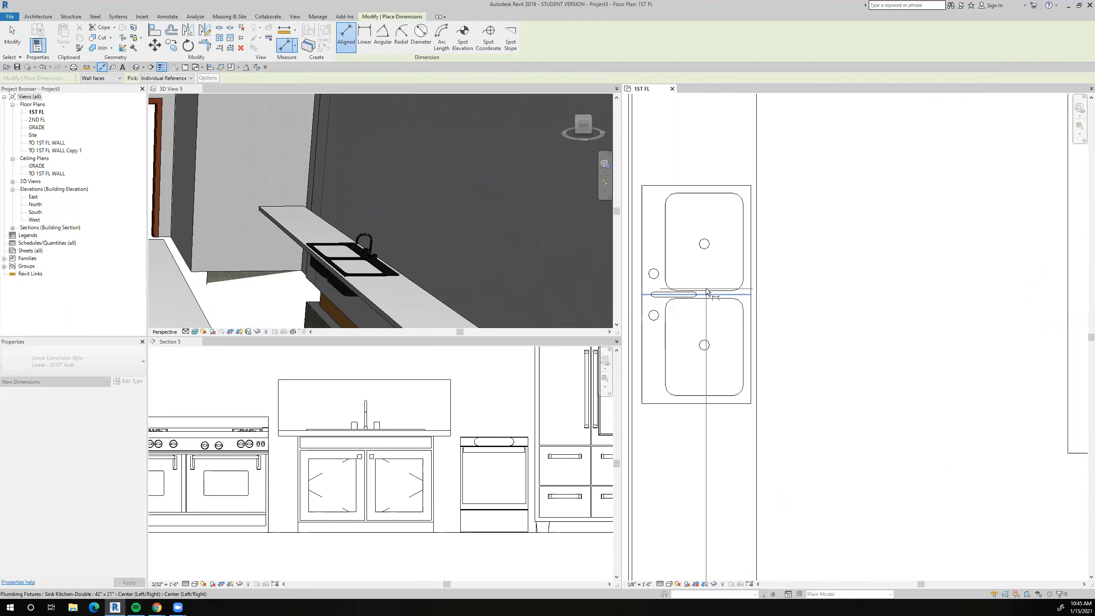
scroll(708, 301, down, 5)
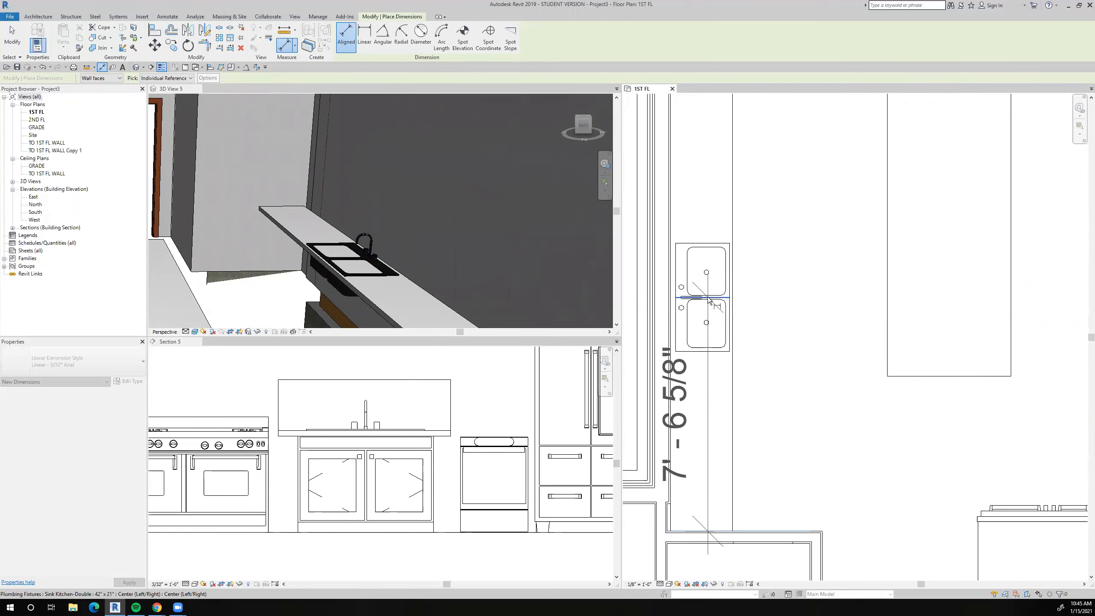
click(710, 156)
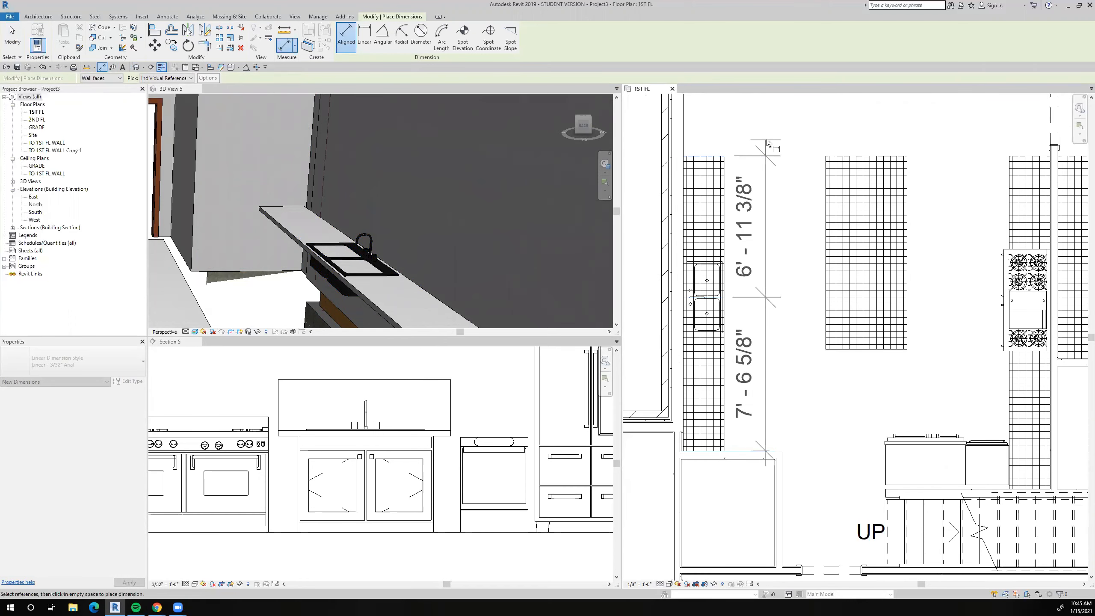
click(773, 181)
click(854, 304)
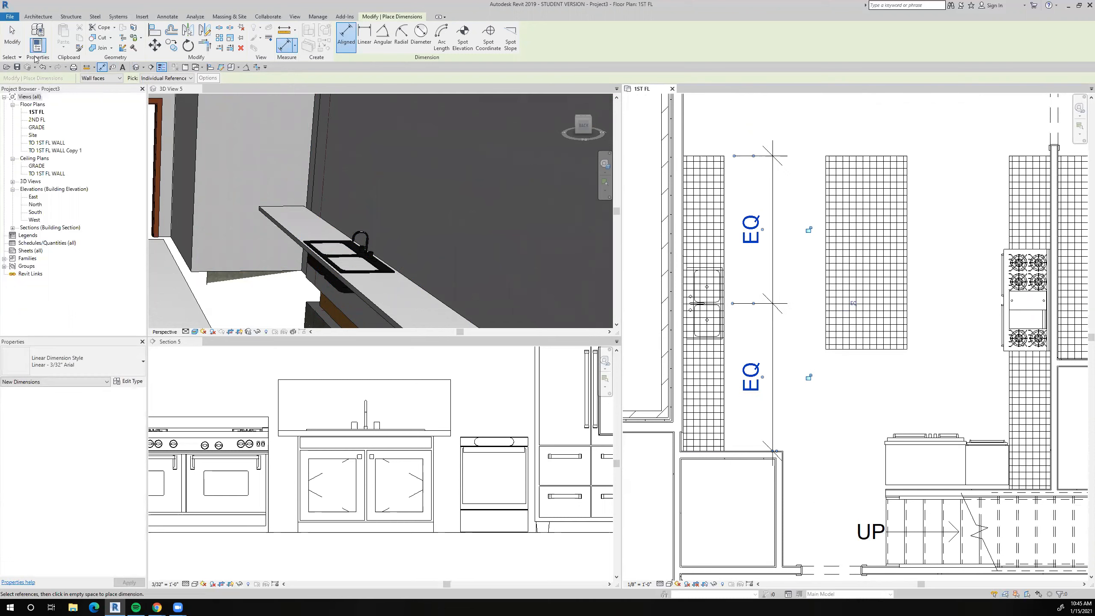
Delete the equality dimension beside the sink countertop.
click(17, 43)
click(777, 304)
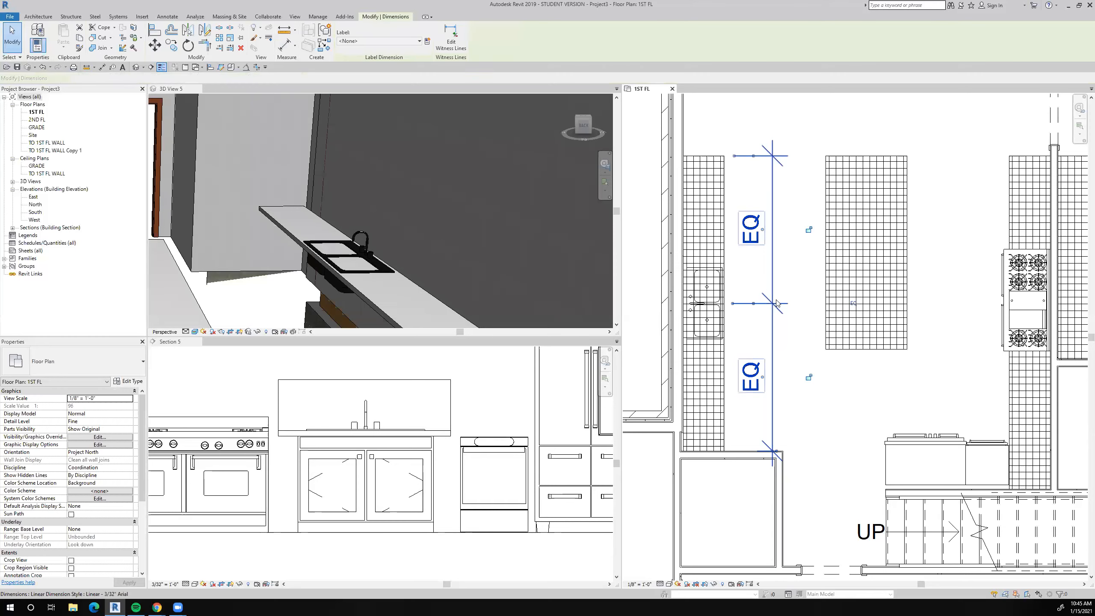
key(Delete)
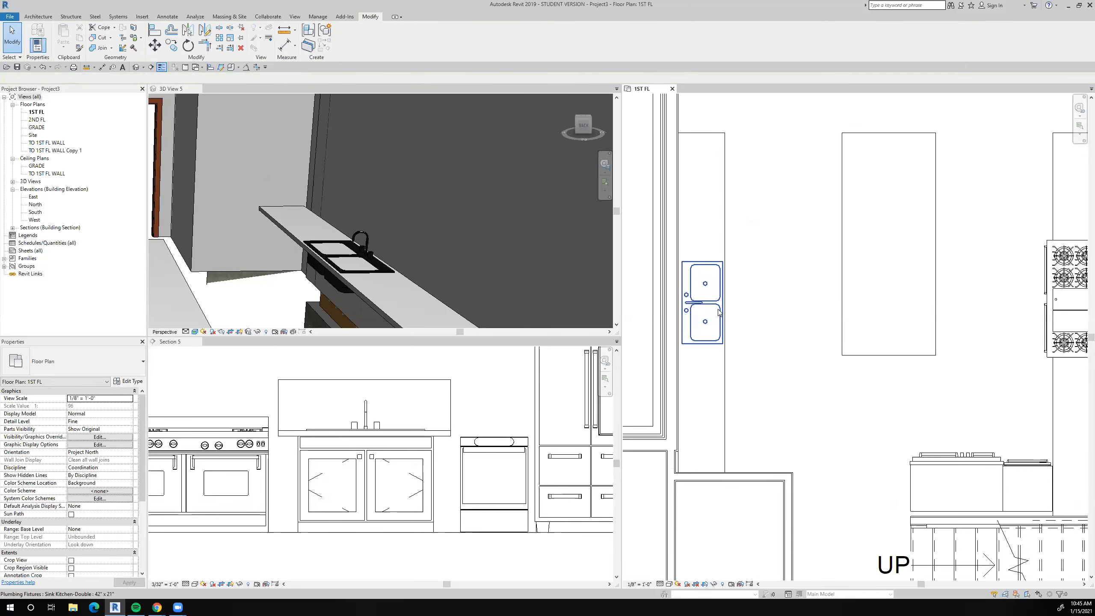
Create a similar 48" farmhouse undersink double-door base unit from Section 5, rotate it and place it between the sink counter and island in plan.
click(376, 485)
click(371, 483)
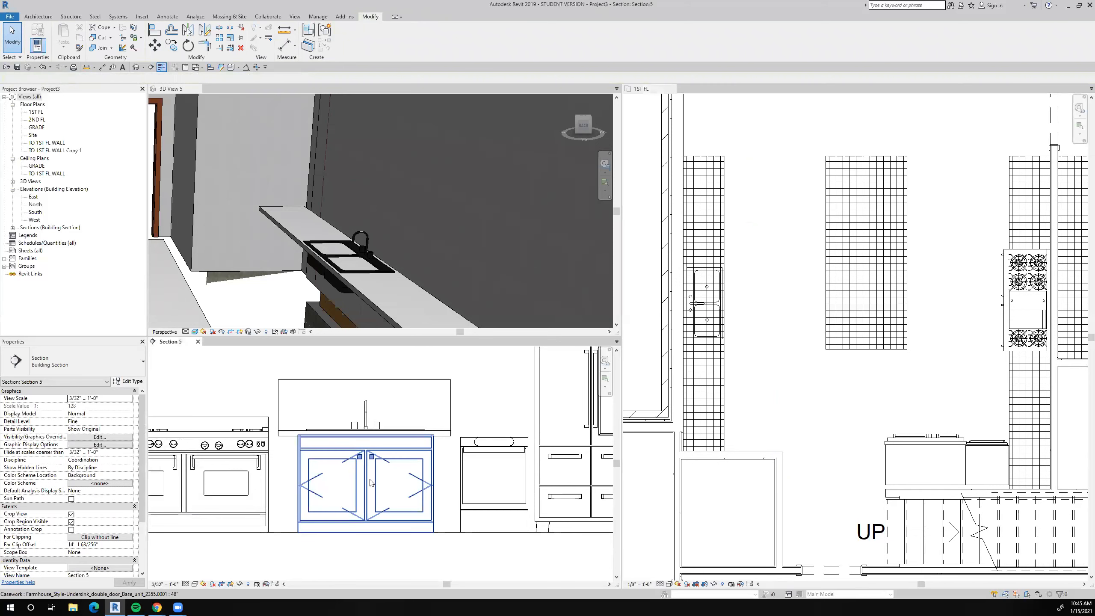
right_click(371, 483)
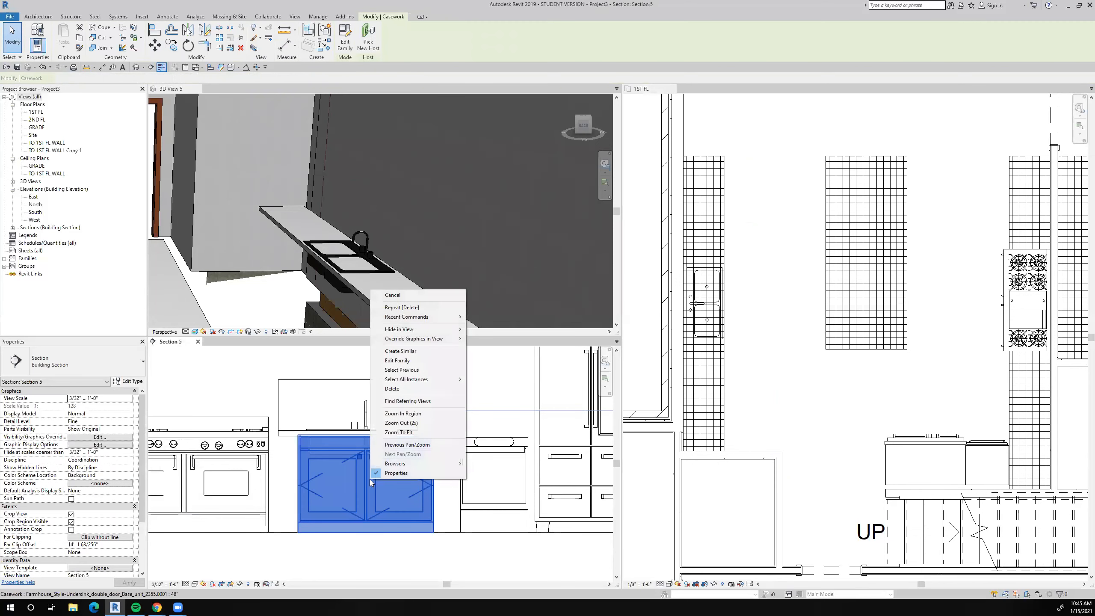
click(399, 351)
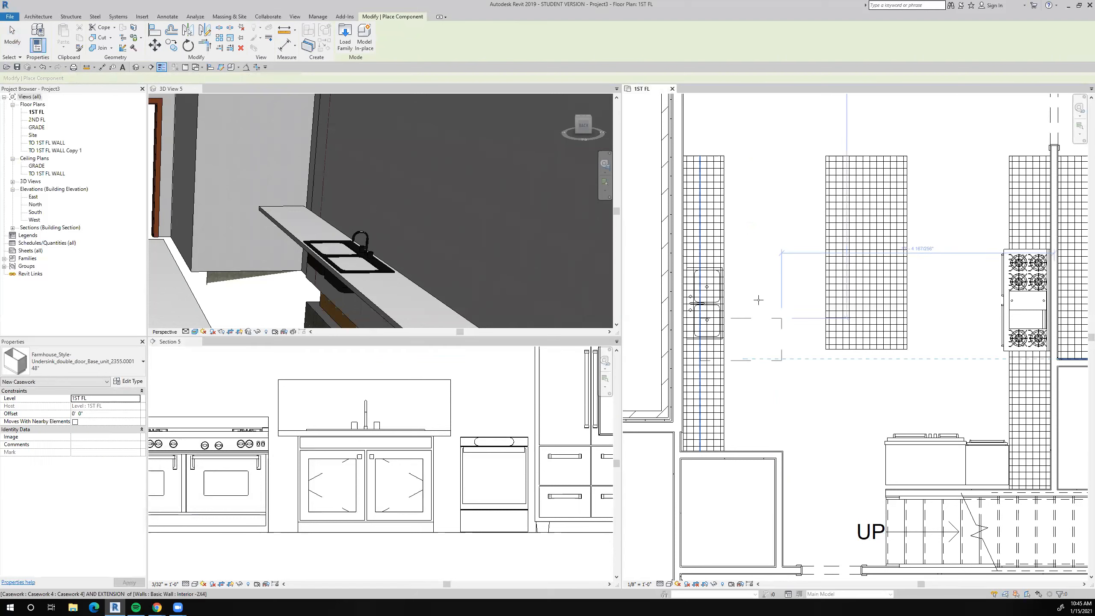
key(space)
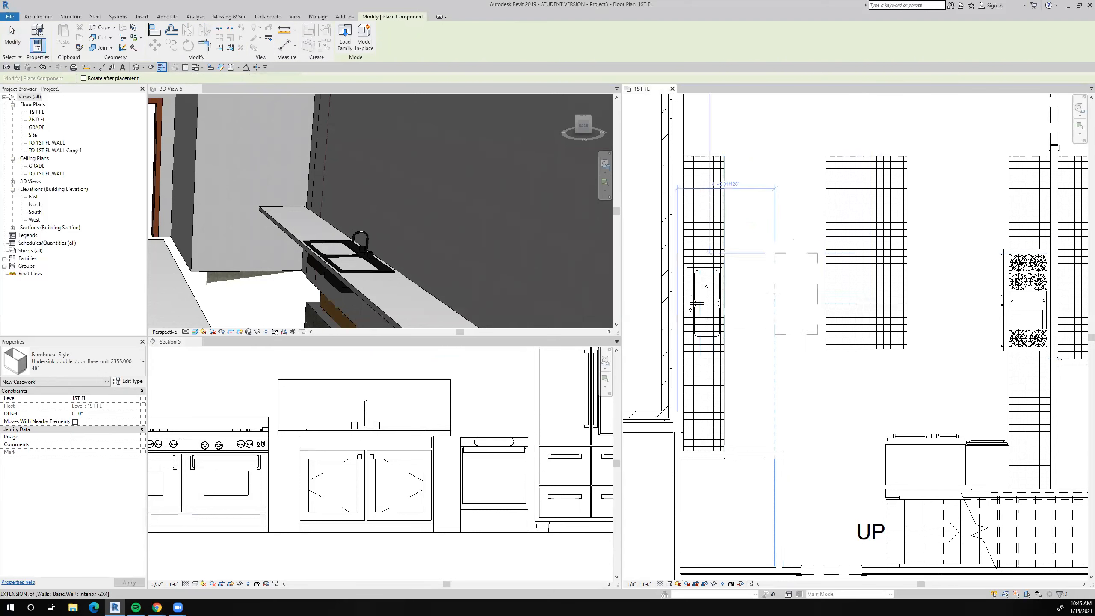
click(753, 305)
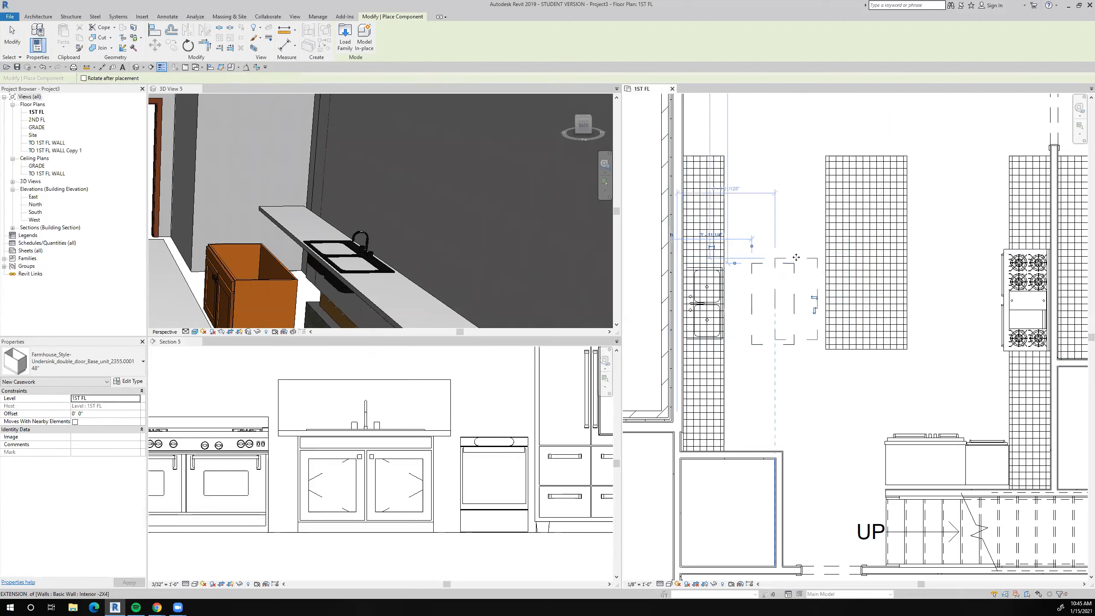
Align the centreline of the undersink base cabinet with the double sink's centreline in the floor plan.
click(155, 31)
scroll(714, 296, up, 5)
click(652, 332)
scroll(652, 332, down, 3)
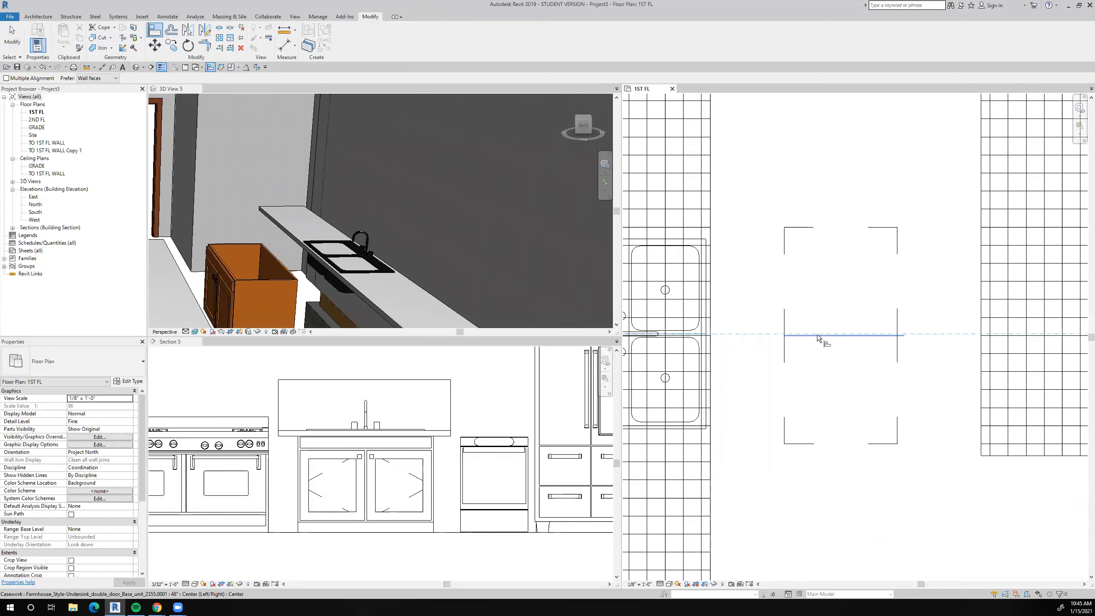
click(817, 334)
scroll(817, 336, down, 3)
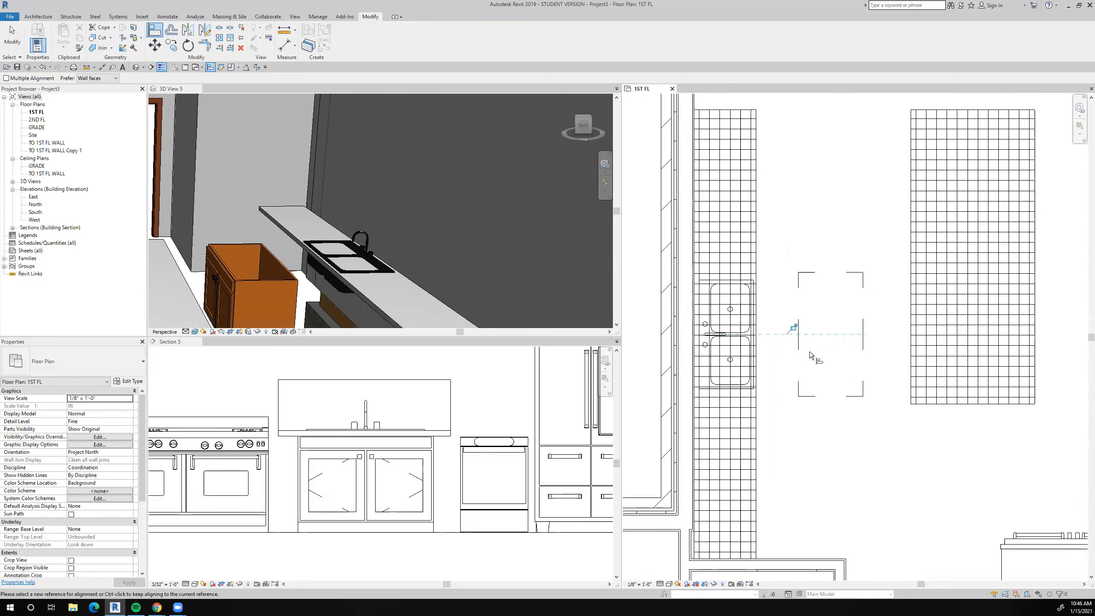
Align the front face of the undersink base cabinet with the front edge of the sink countertop.
click(758, 410)
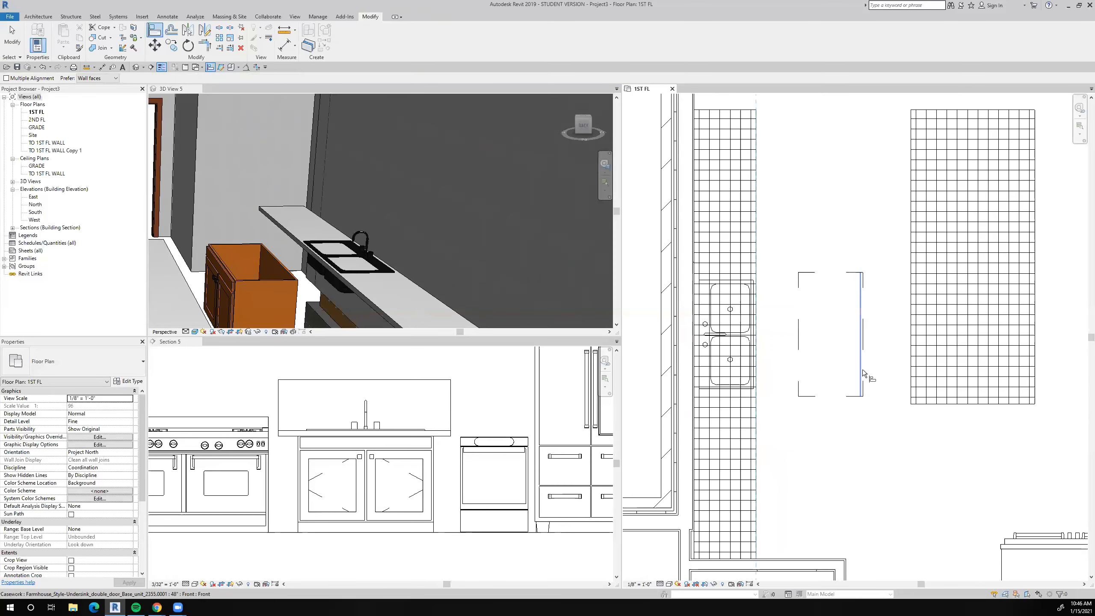
click(862, 369)
scroll(821, 392, down, 3)
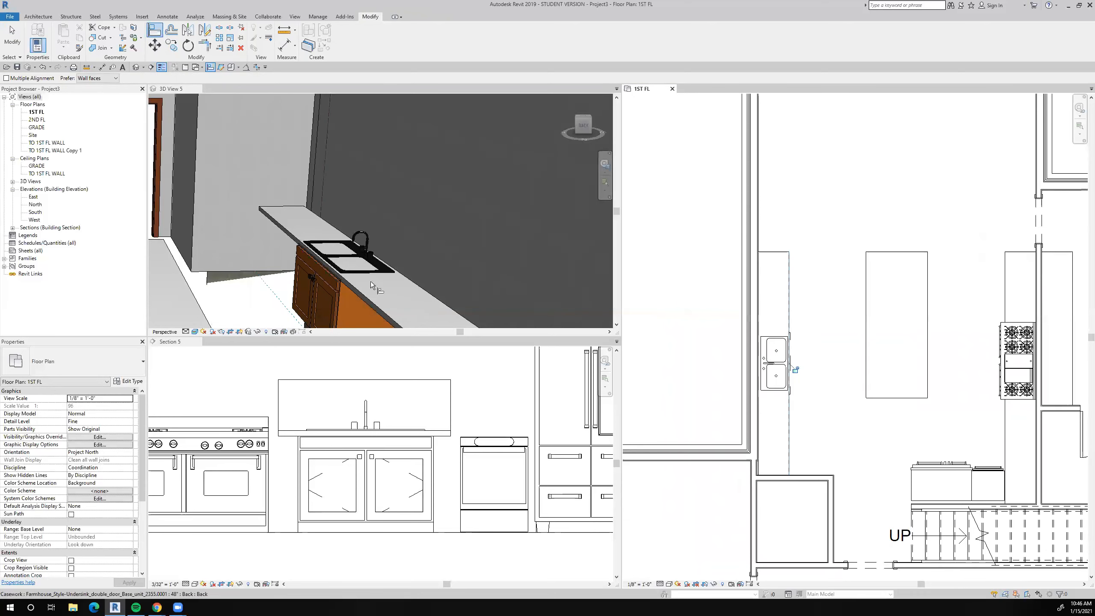
Examine the sink and its base cabinet in the perspective view, and the sample kitchen fixtures in Section 5.
scroll(328, 279, up, 4)
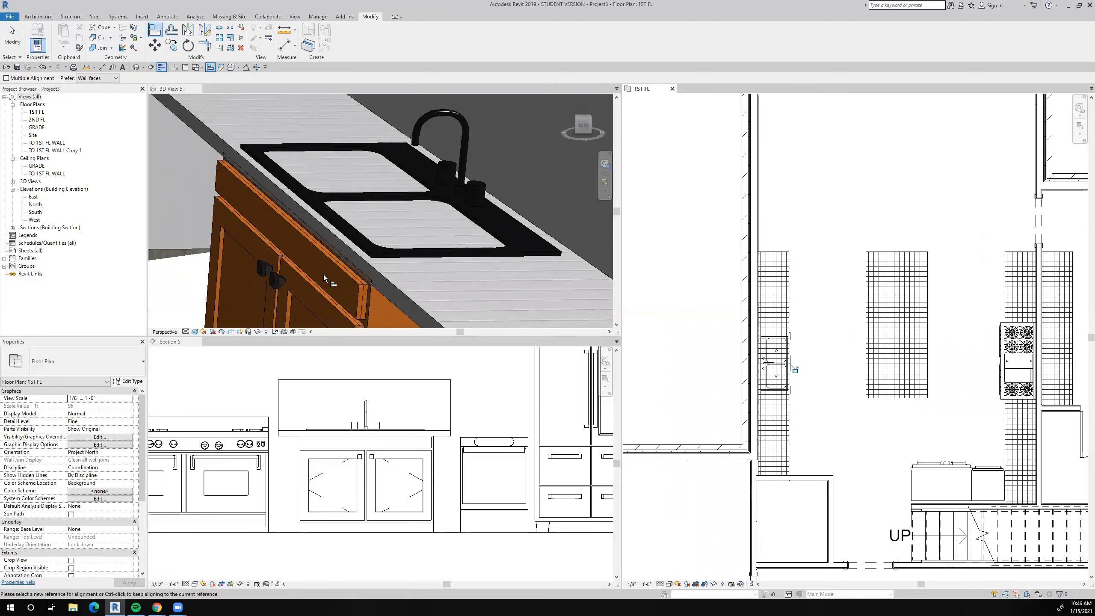
scroll(323, 274, down, 3)
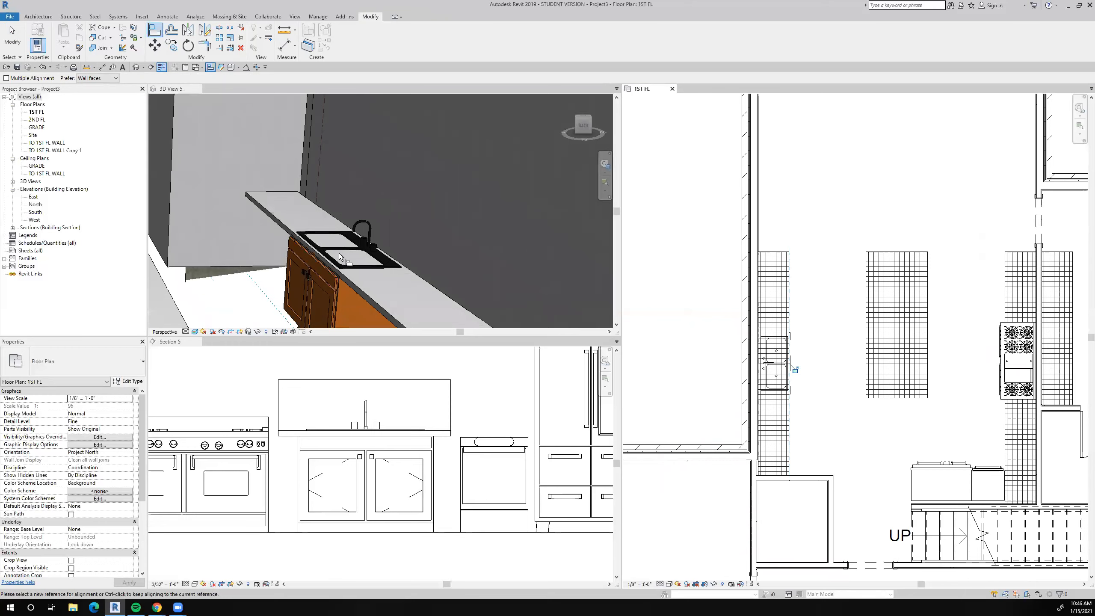
scroll(349, 241, down, 5)
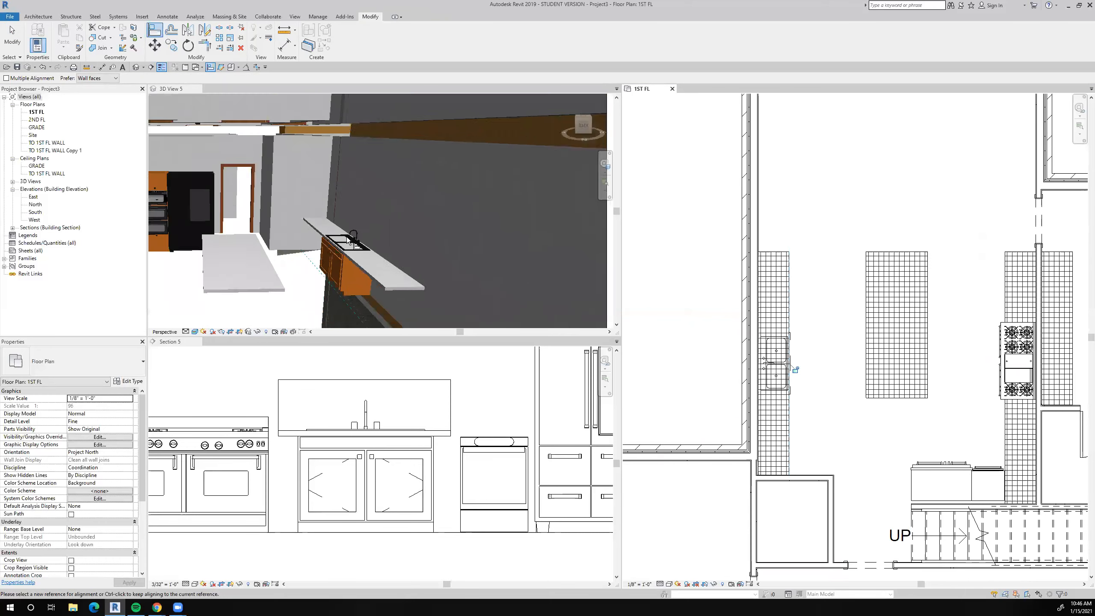
scroll(699, 341, down, 3)
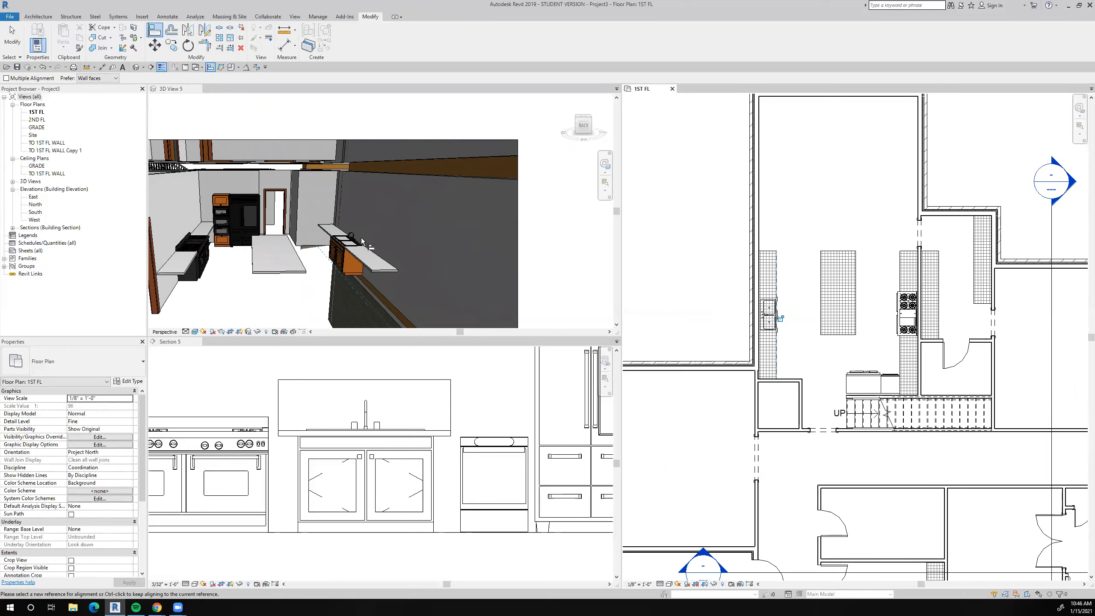
scroll(363, 249, down, 3)
scroll(379, 402, down, 4)
scroll(379, 402, down, 3)
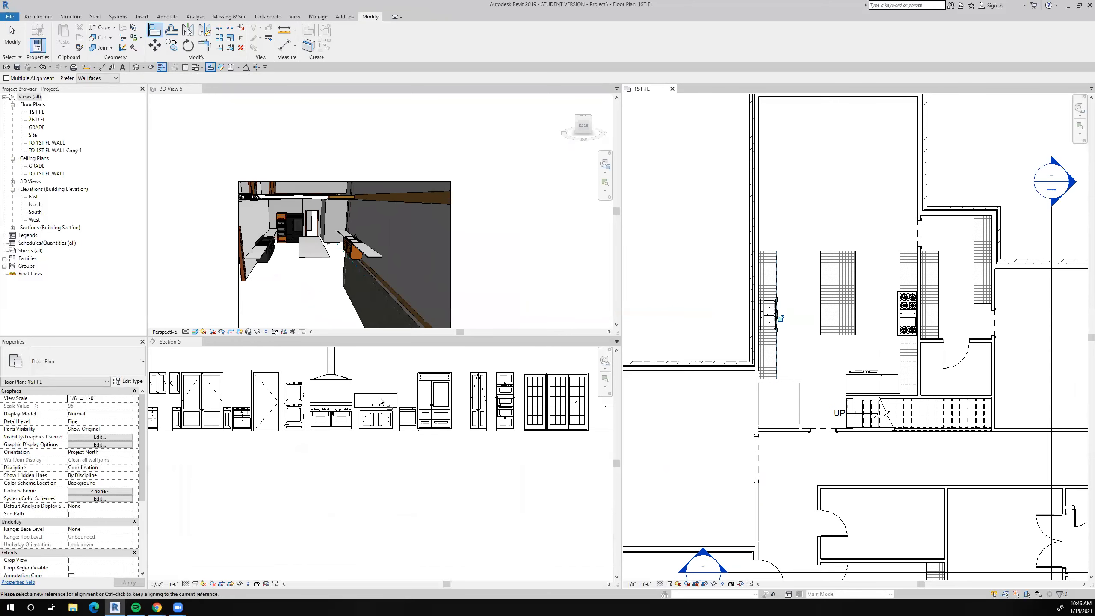
scroll(376, 403, down, 2)
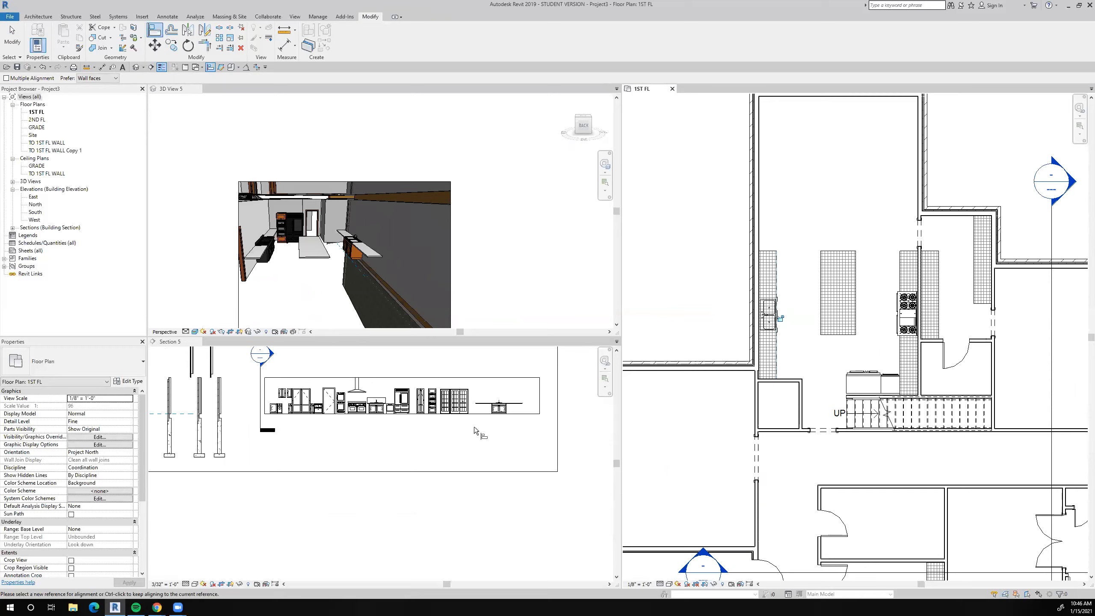
Create a similar 30" x 21" Sink Kitchen-Single from the sample in the default 3D view, rotate it and place it on the kitchen island in plan.
click(135, 67)
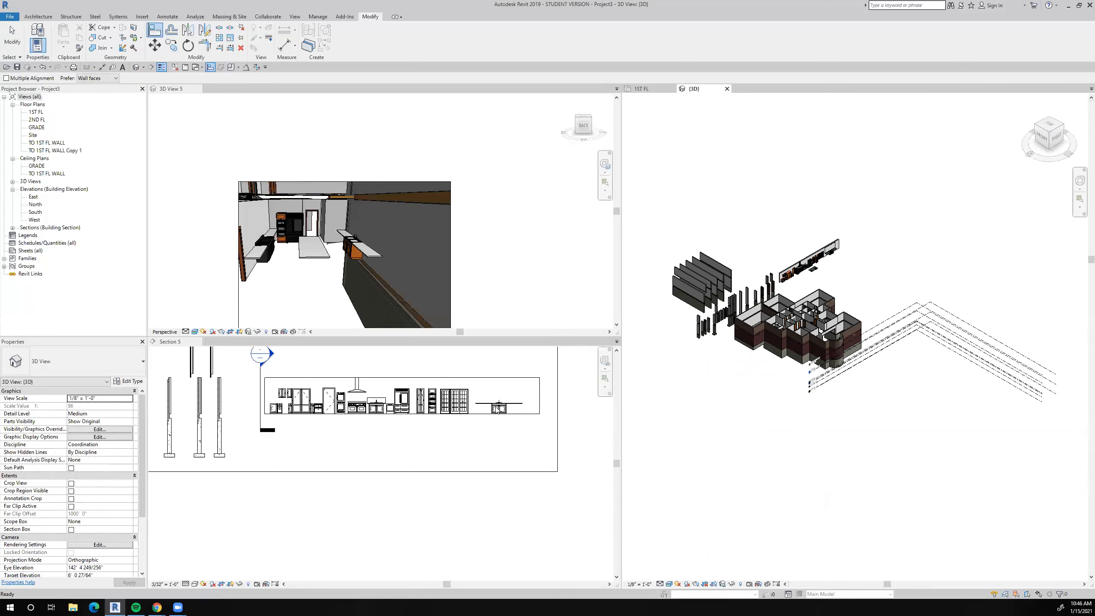
scroll(815, 282, up, 6)
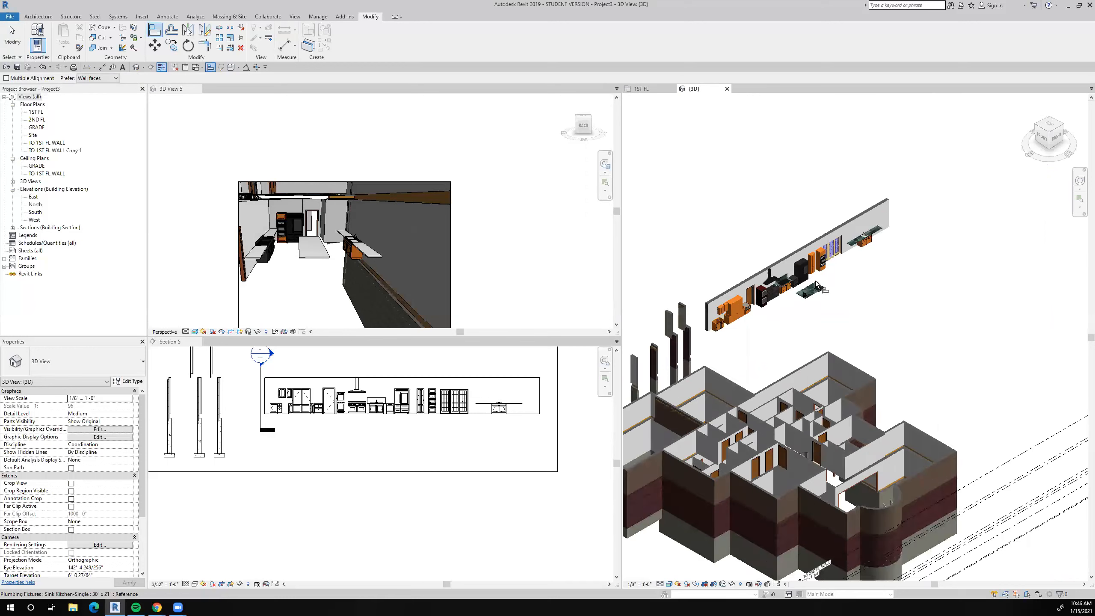
scroll(816, 285, up, 5)
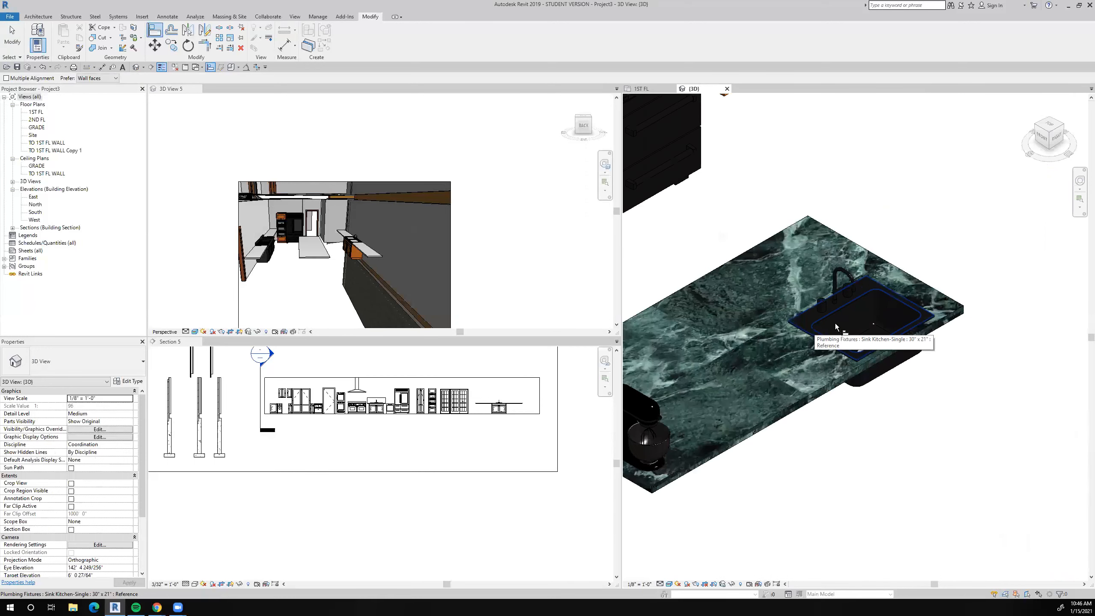
key(Escape)
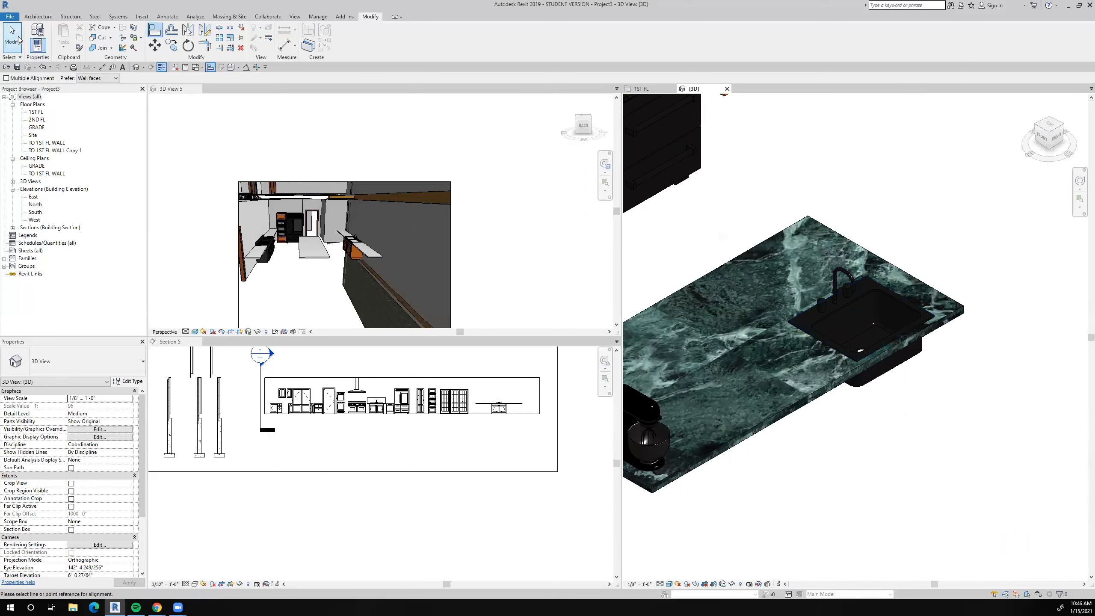
click(828, 313)
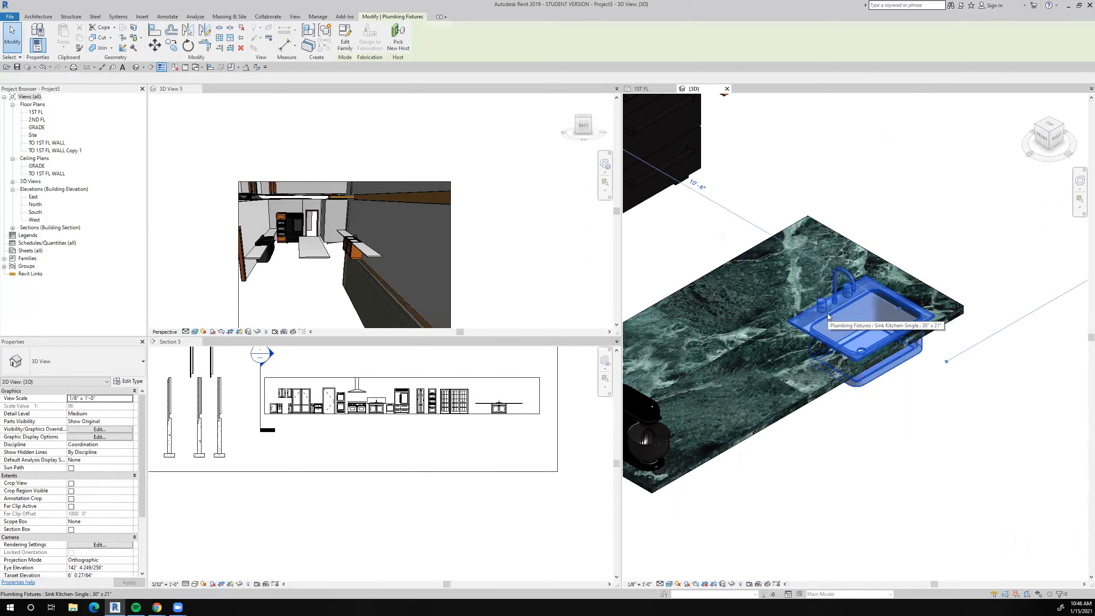
right_click(828, 313)
click(858, 375)
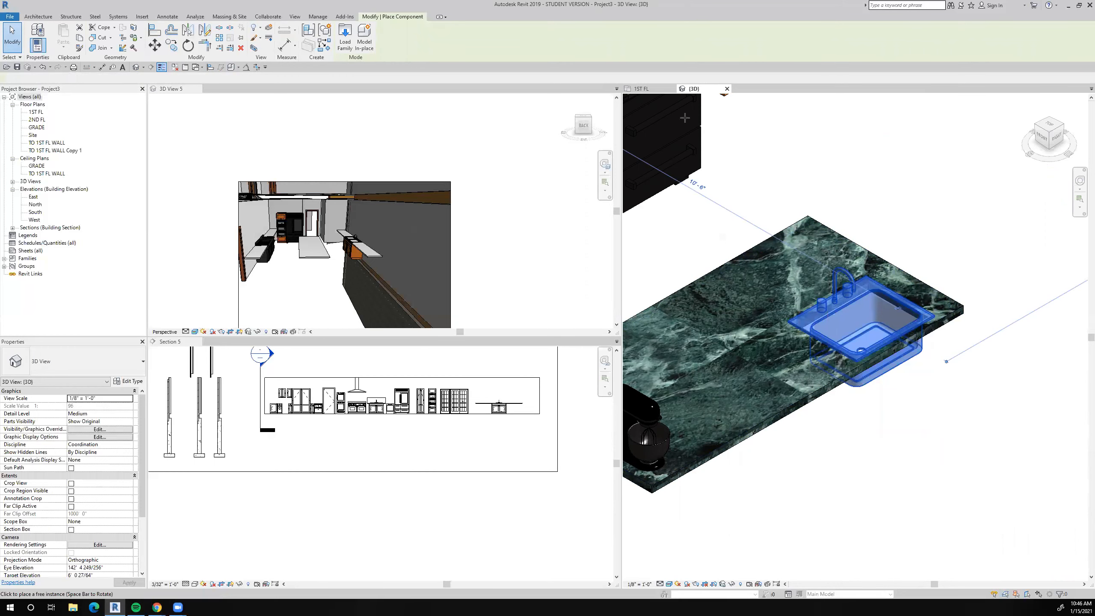
click(643, 89)
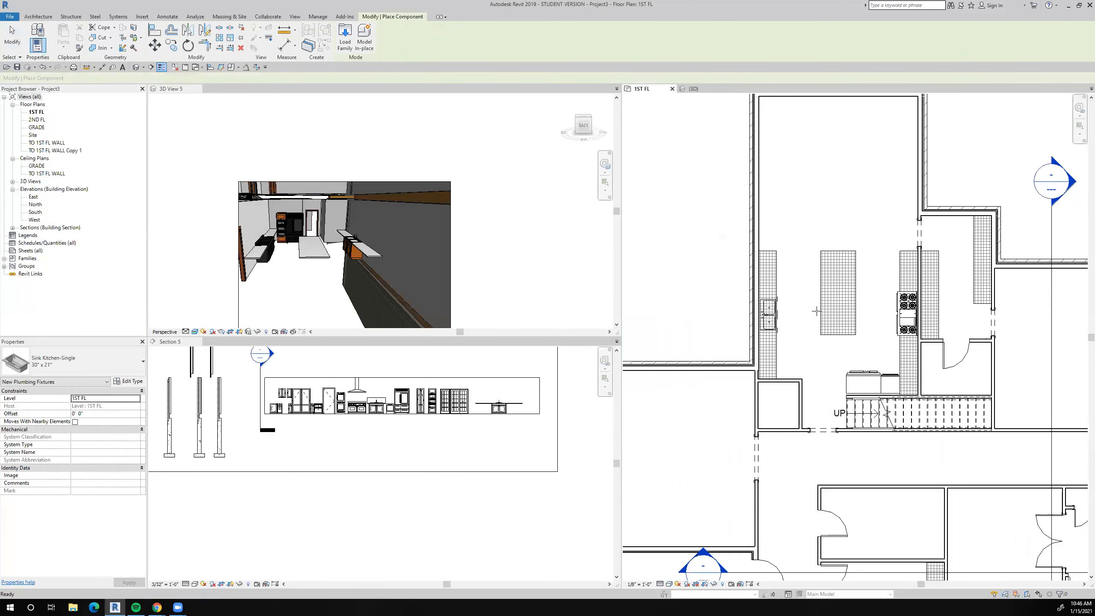
scroll(834, 304, up, 3)
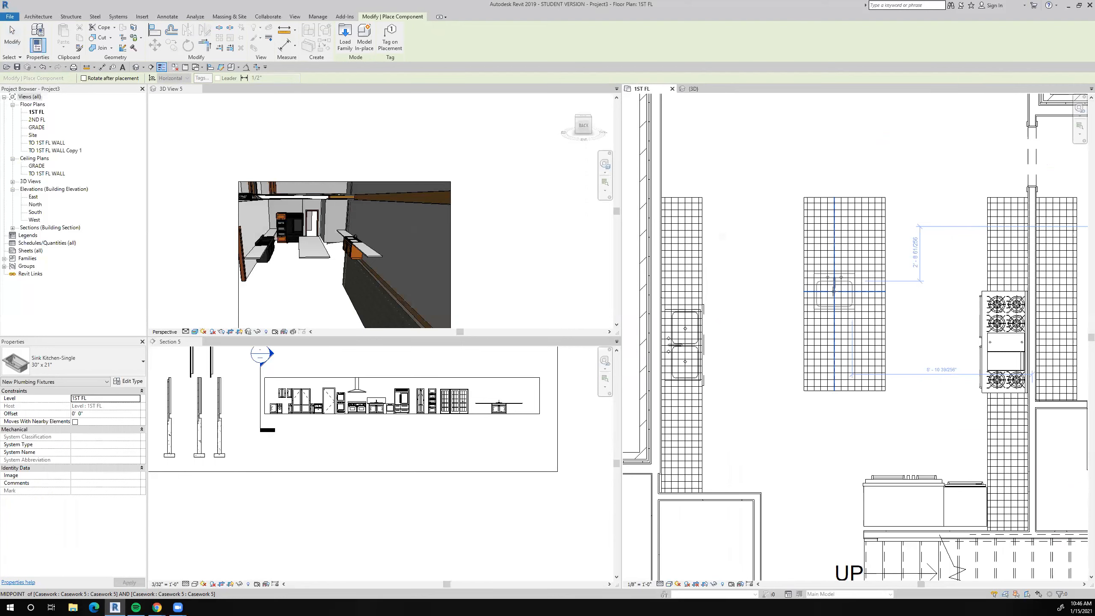
key(space)
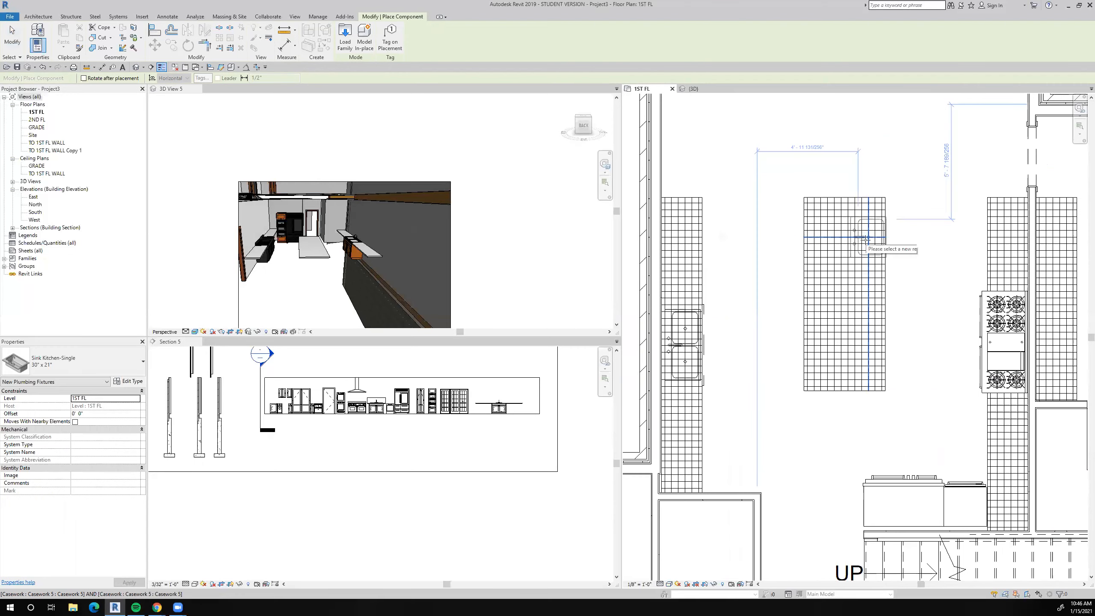
click(861, 299)
key(Escape)
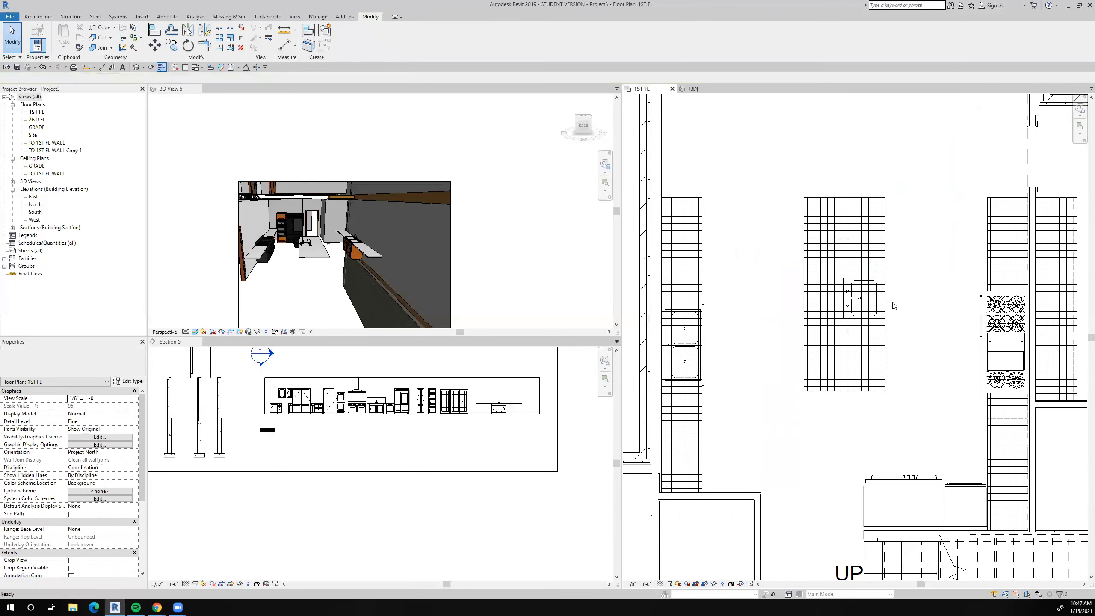
Dimension from the island's end edges to the single sink's centreline and make the two segments equal to centre the sink.
scroll(891, 304, up, 2)
click(872, 302)
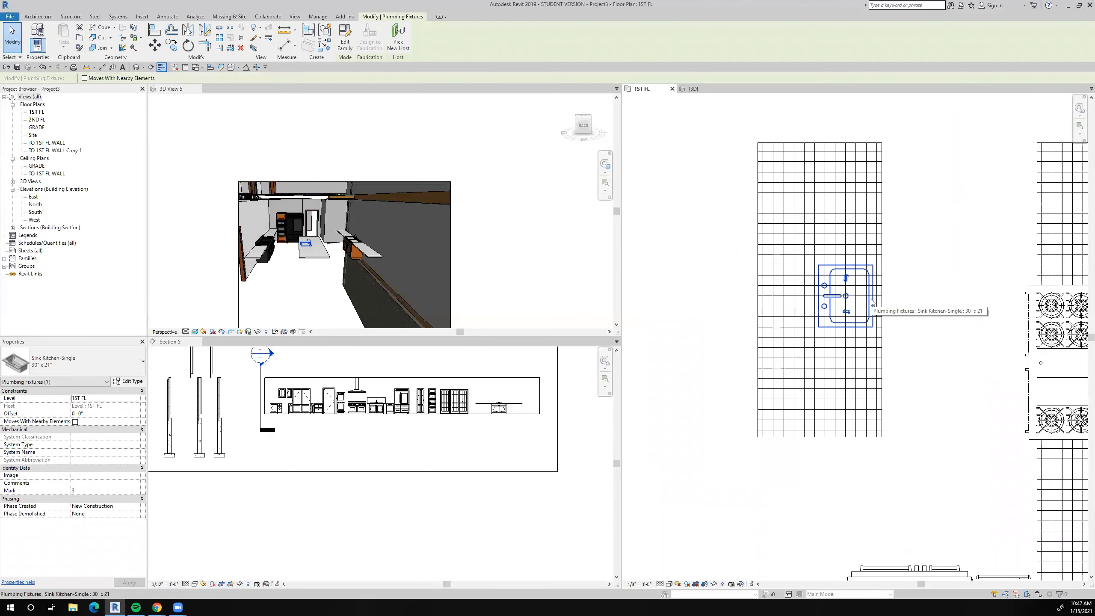
scroll(905, 322, down, 1)
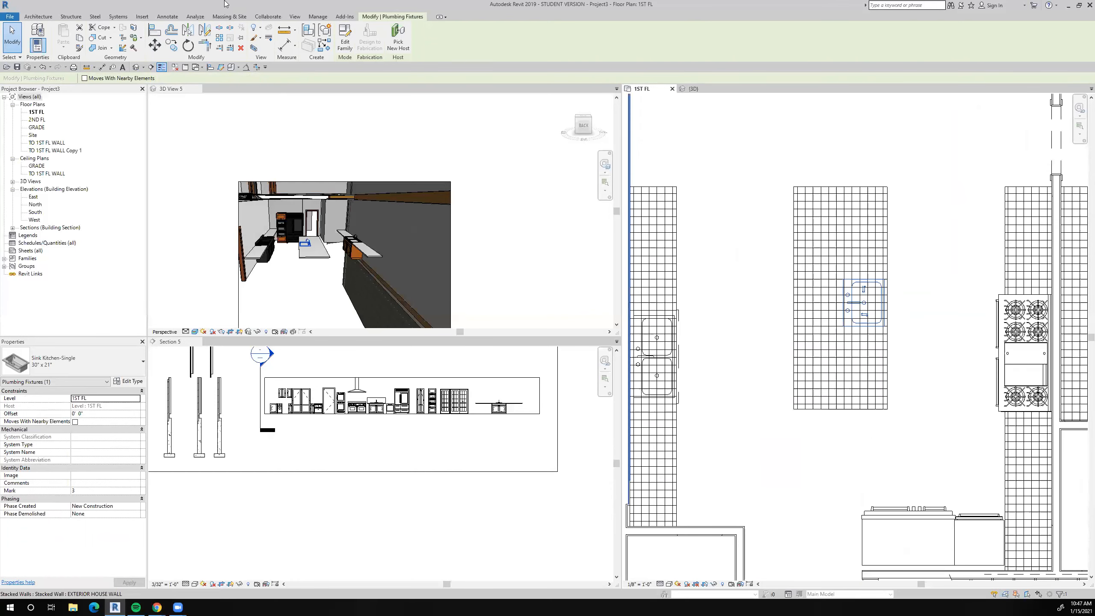
click(102, 67)
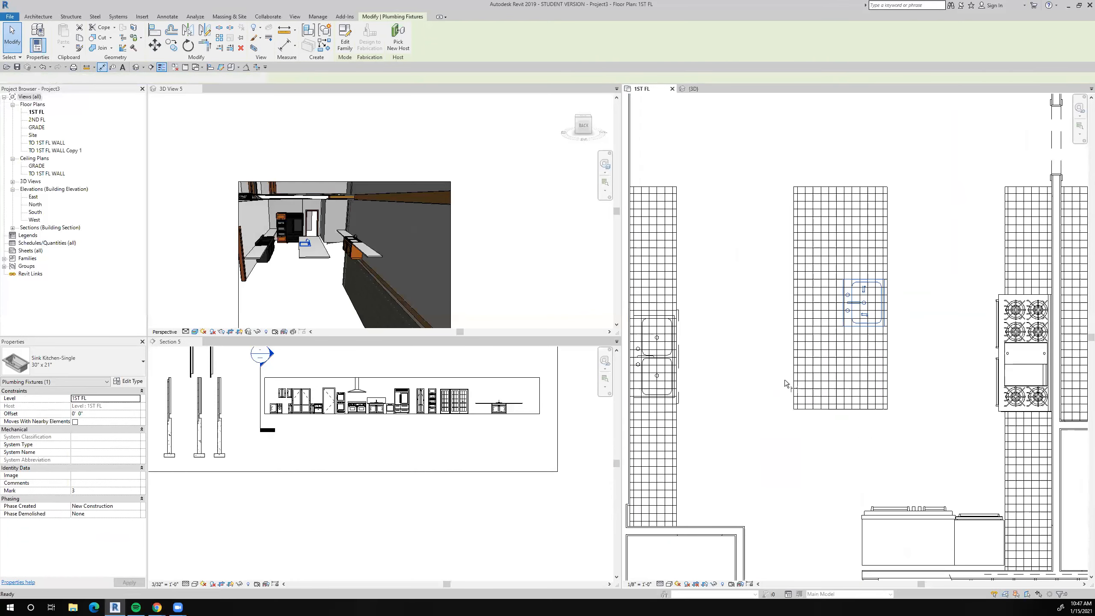
click(853, 412)
scroll(858, 304, up, 4)
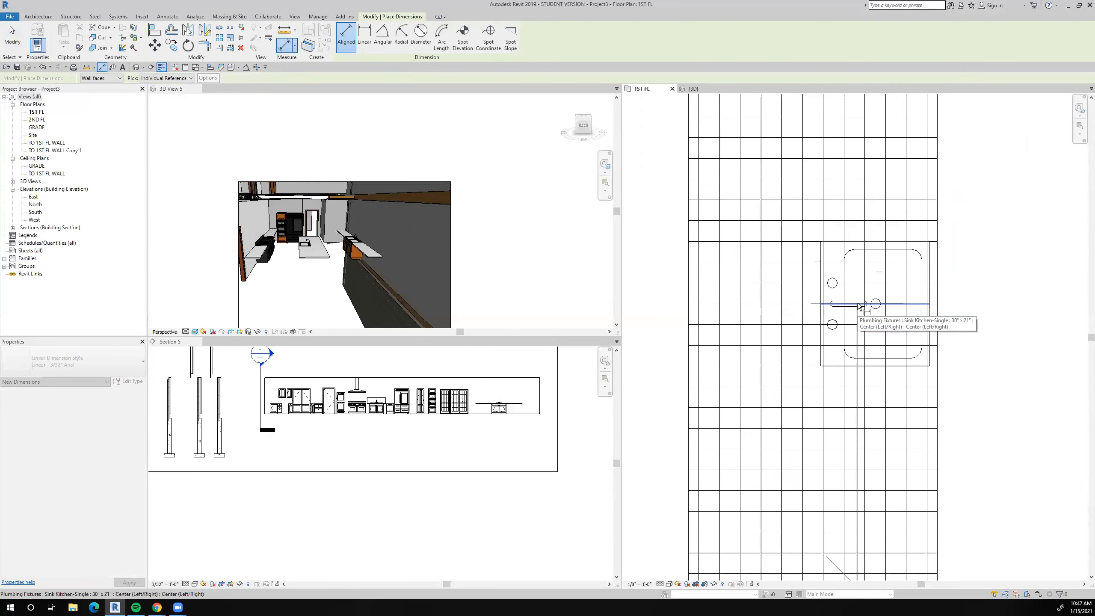
click(858, 304)
scroll(858, 303, down, 3)
click(838, 152)
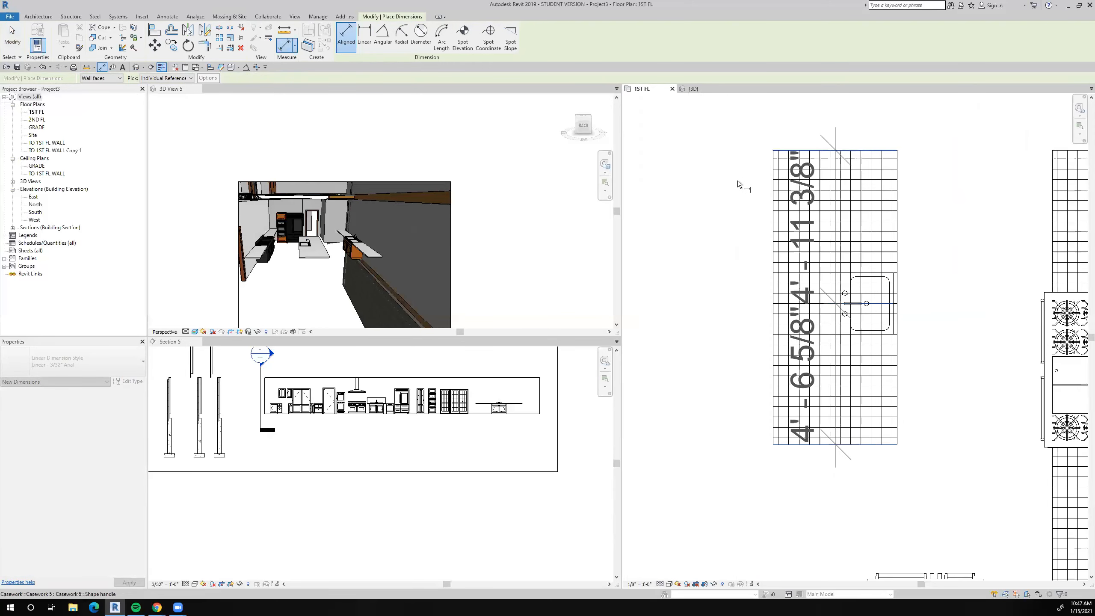
click(732, 240)
scroll(878, 295, down, 3)
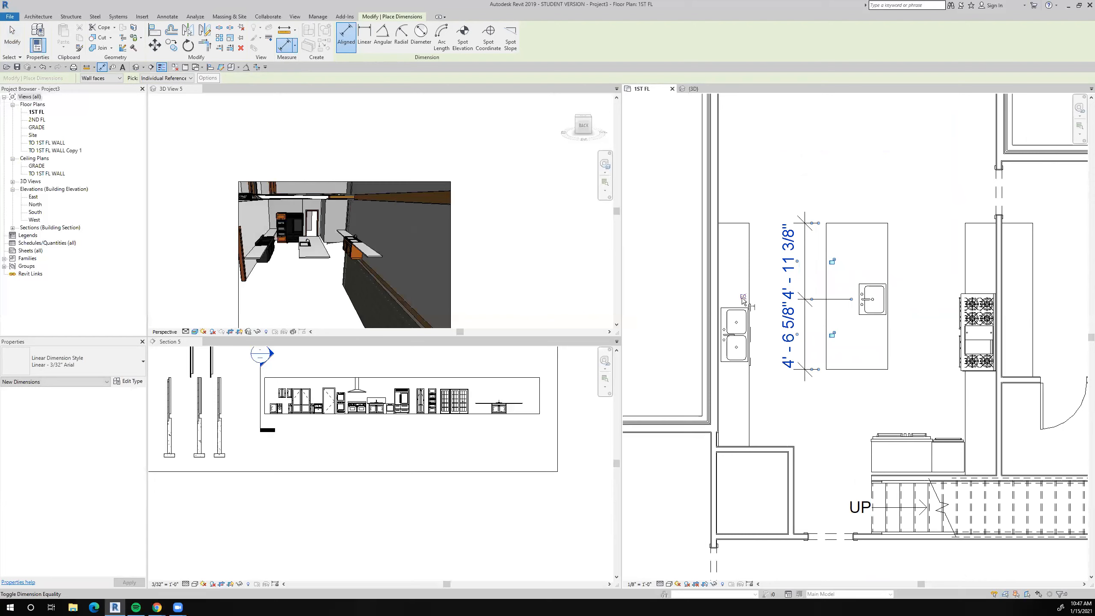
click(742, 298)
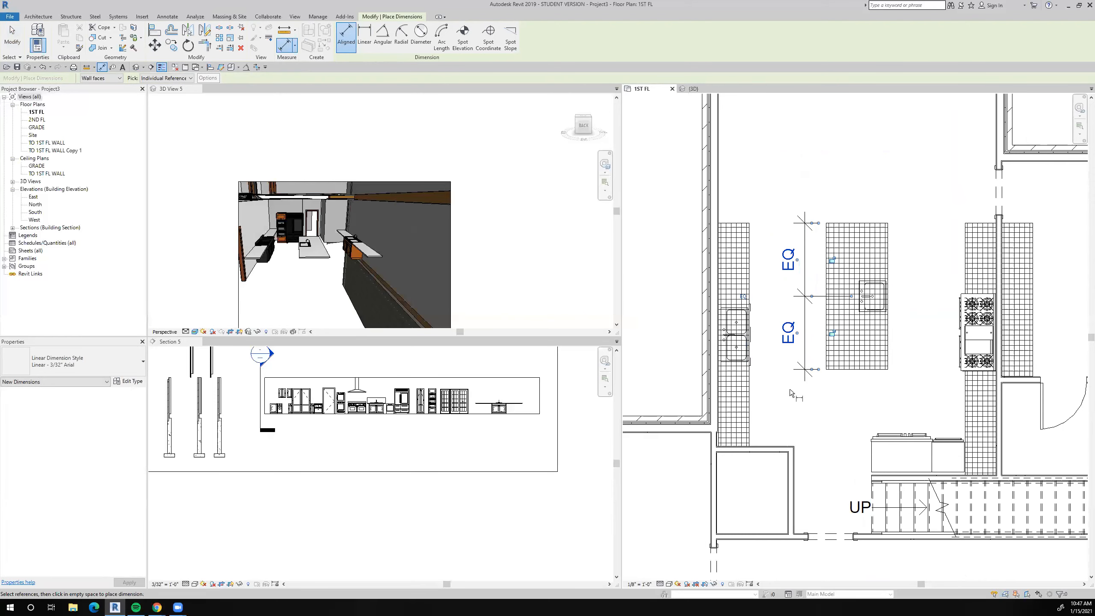
Delete the equality dimension beside the island while leaving the elements constrained.
key(Escape)
key(Delete)
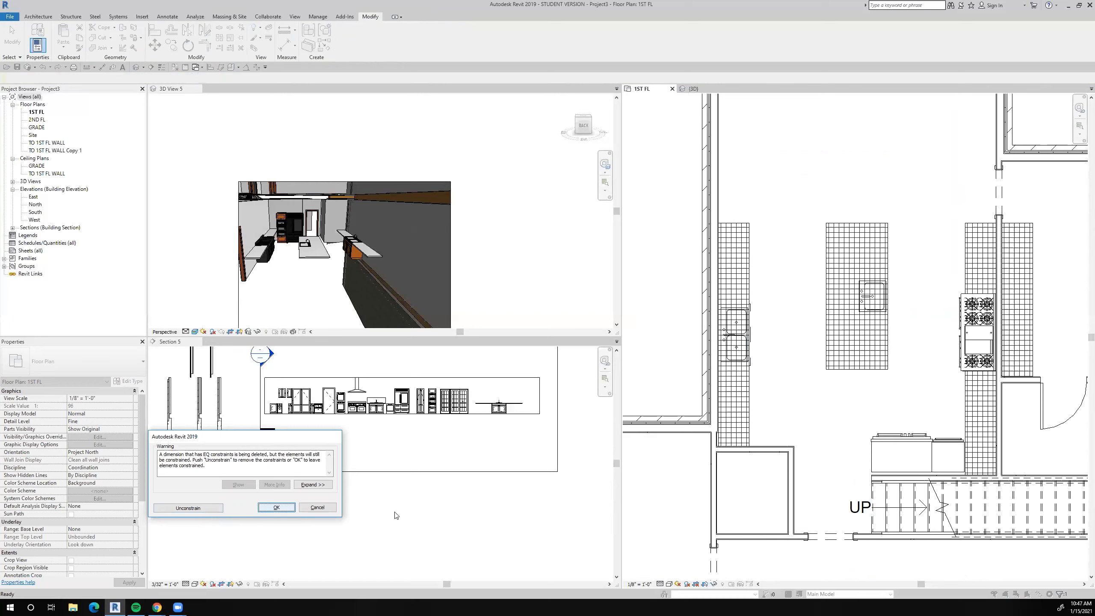
key(Return)
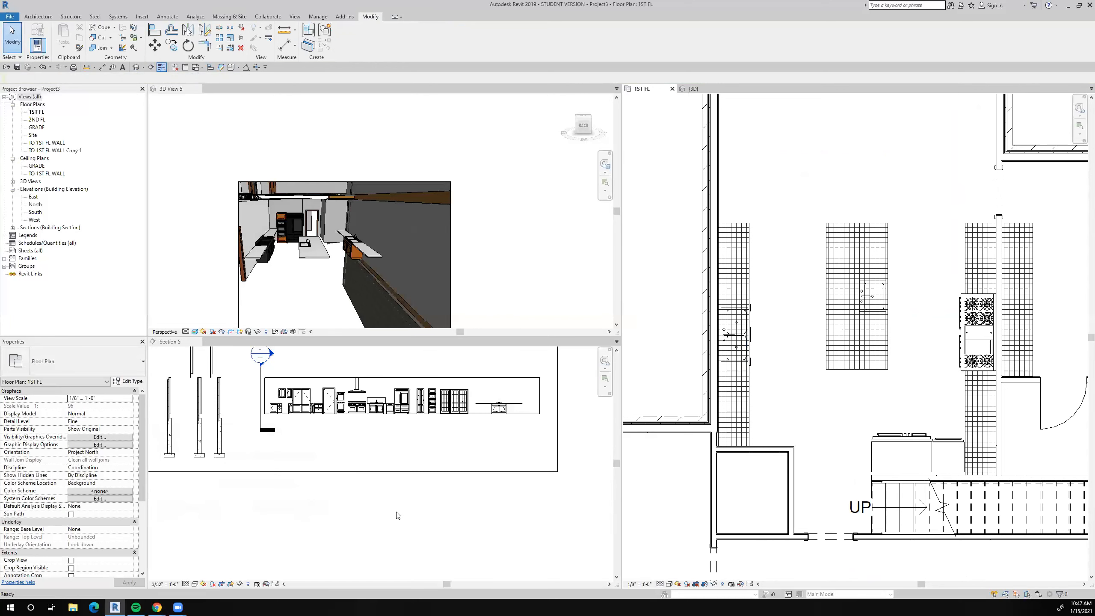
Delete the plain countertop along the wall of the small narrow room south of the kitchen in the first-floor plan.
scroll(766, 319, down, 2)
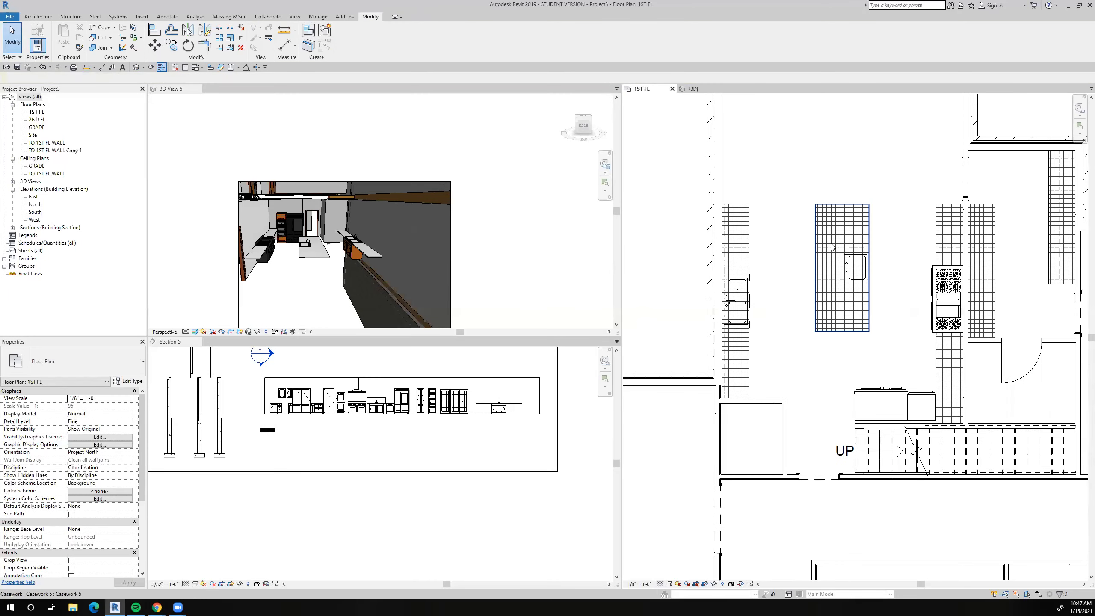
scroll(829, 248, down, 2)
middle_drag(813, 370, 797, 240)
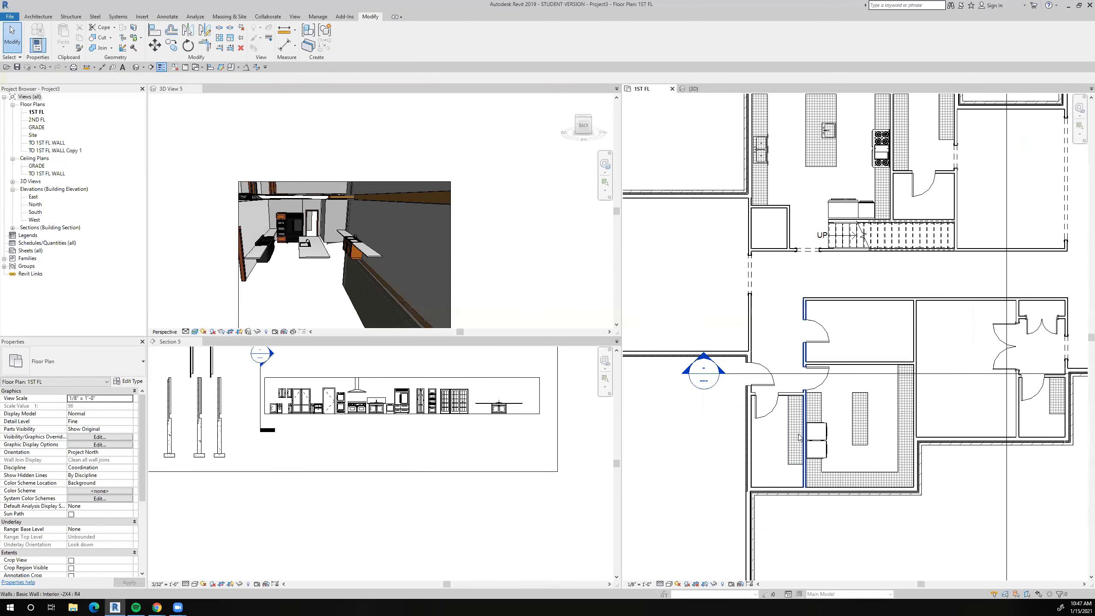
scroll(509, 411, up, 4)
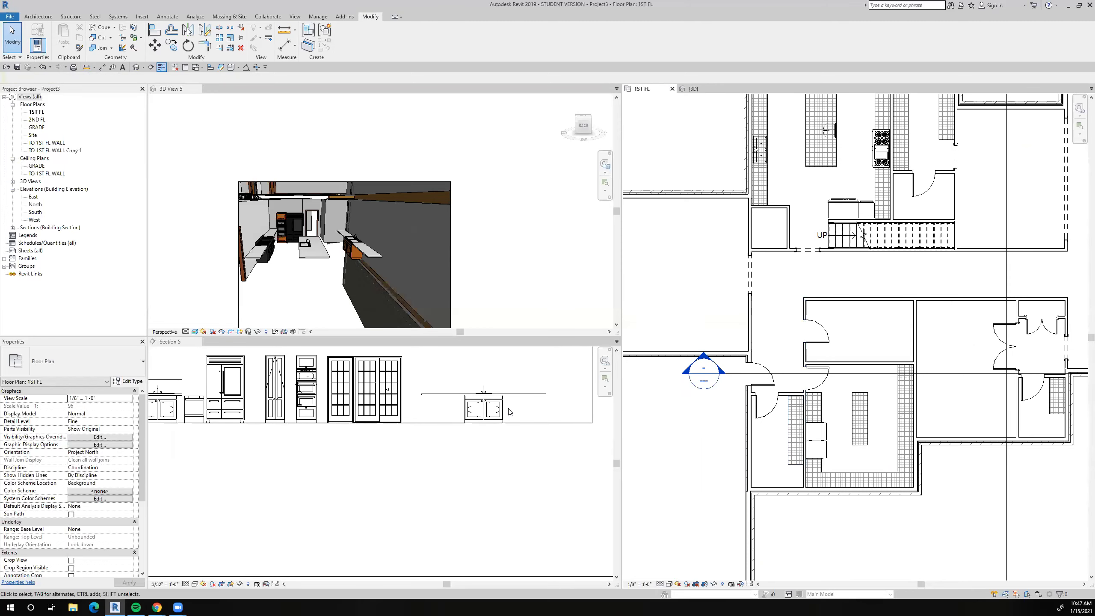
click(503, 414)
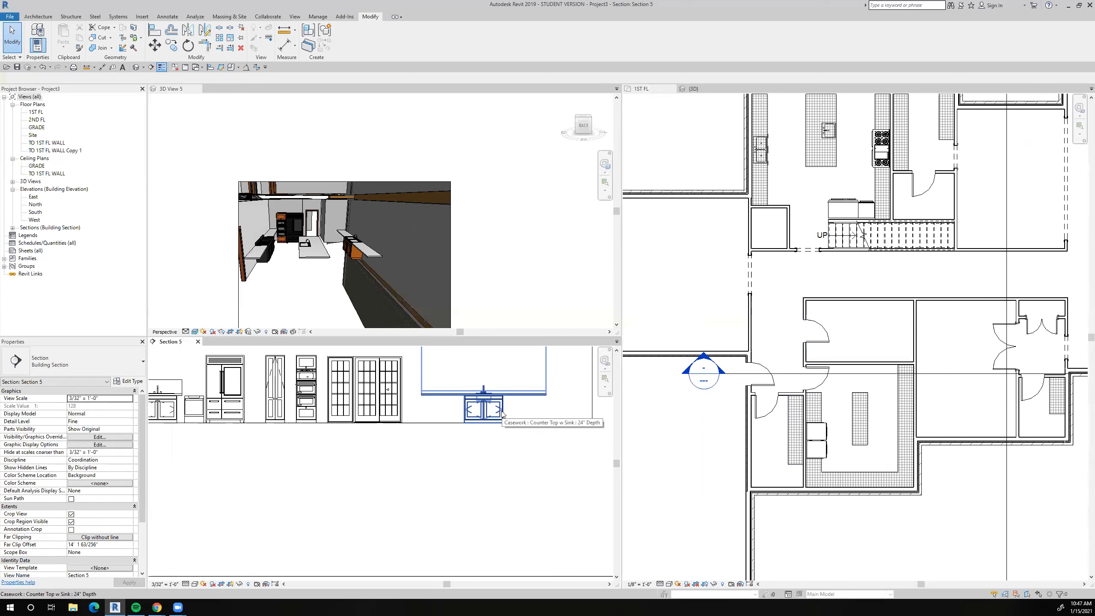
click(792, 454)
click(792, 454)
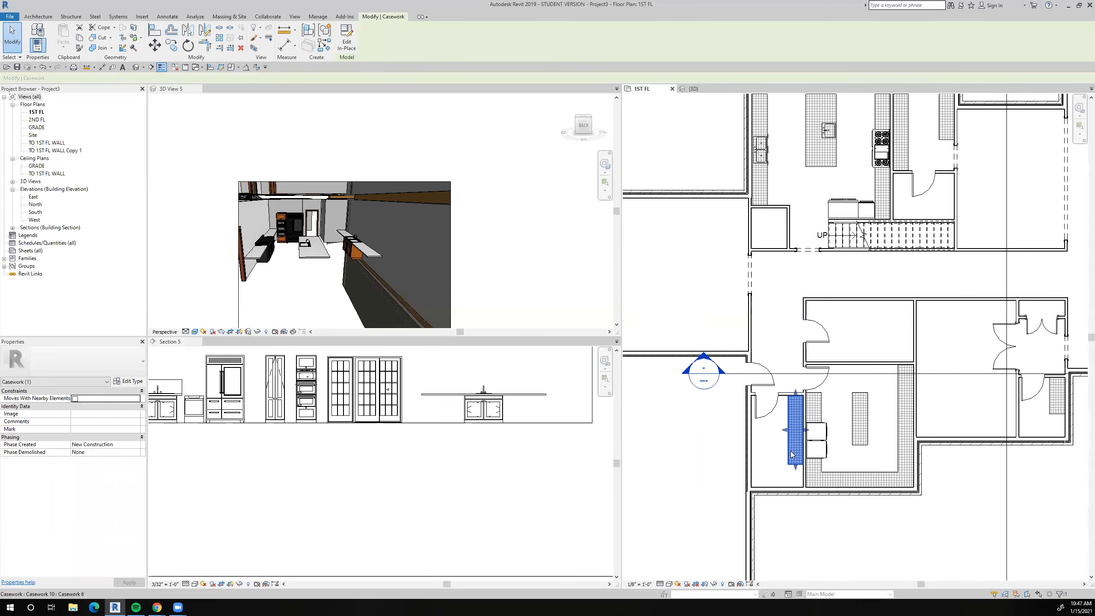
right_click(791, 454)
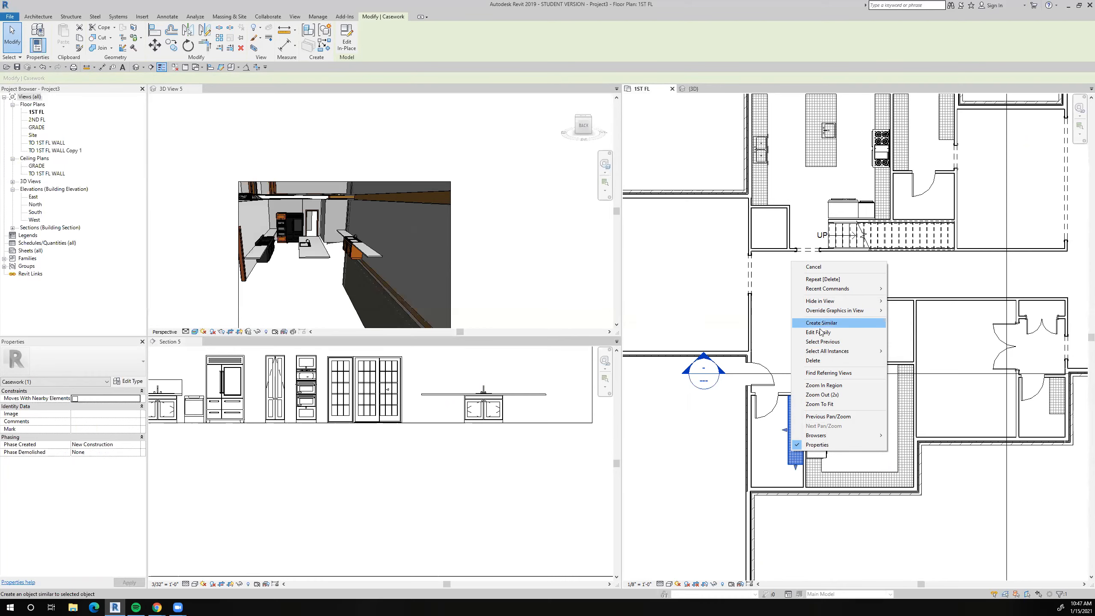
click(815, 361)
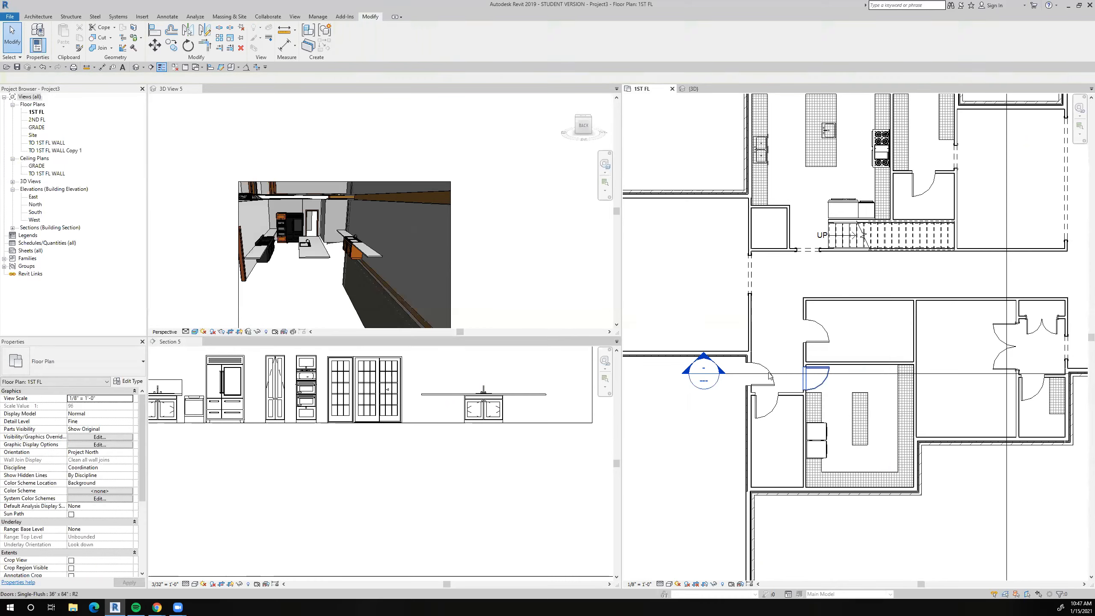
Create a similar 24" Depth Counter Top w Sink from Section 5, rotate it and place it in the small narrow room in plan.
click(496, 405)
click(495, 404)
right_click(495, 403)
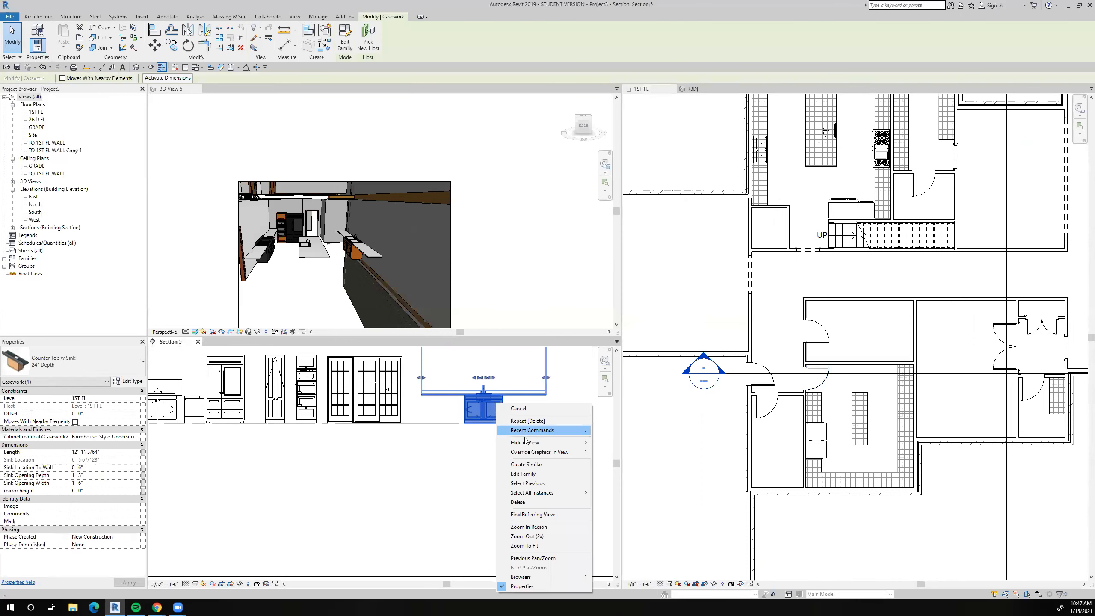
click(530, 465)
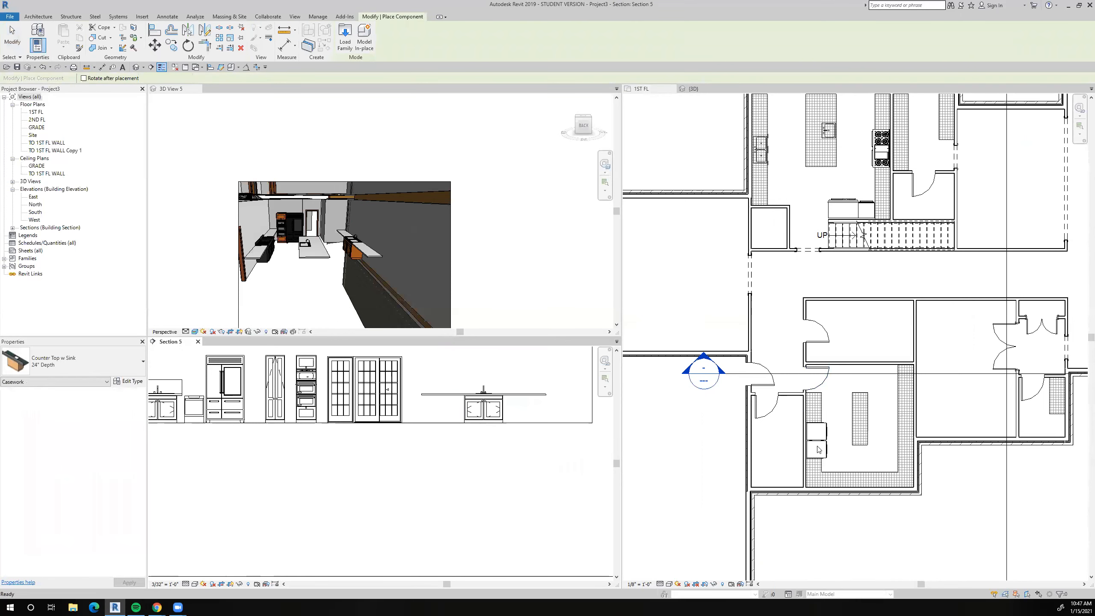
scroll(791, 447, up, 3)
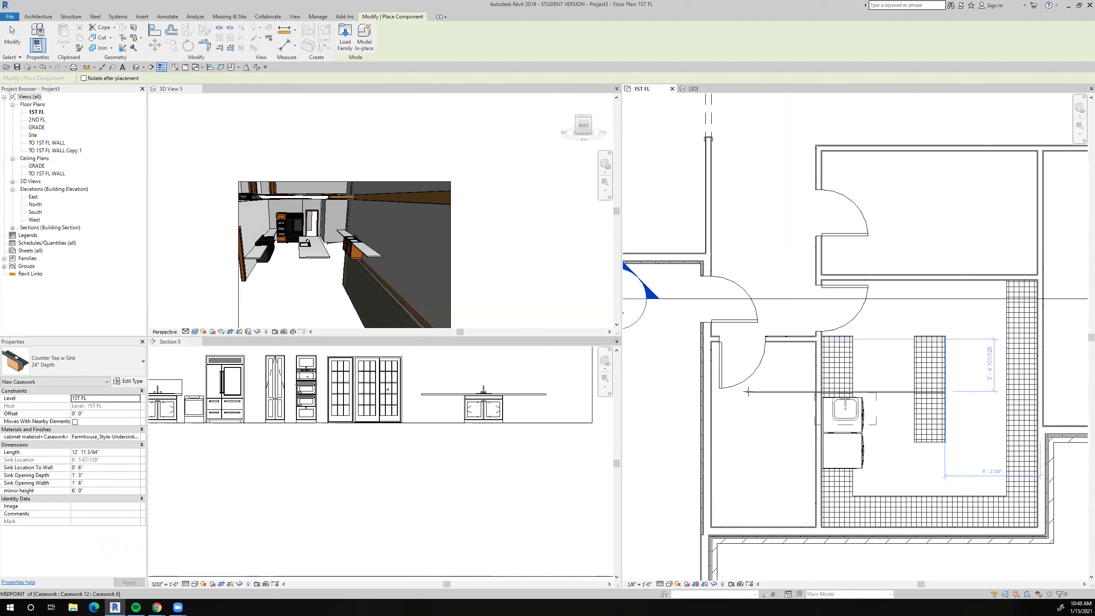
key(space)
key(space)
key(space)
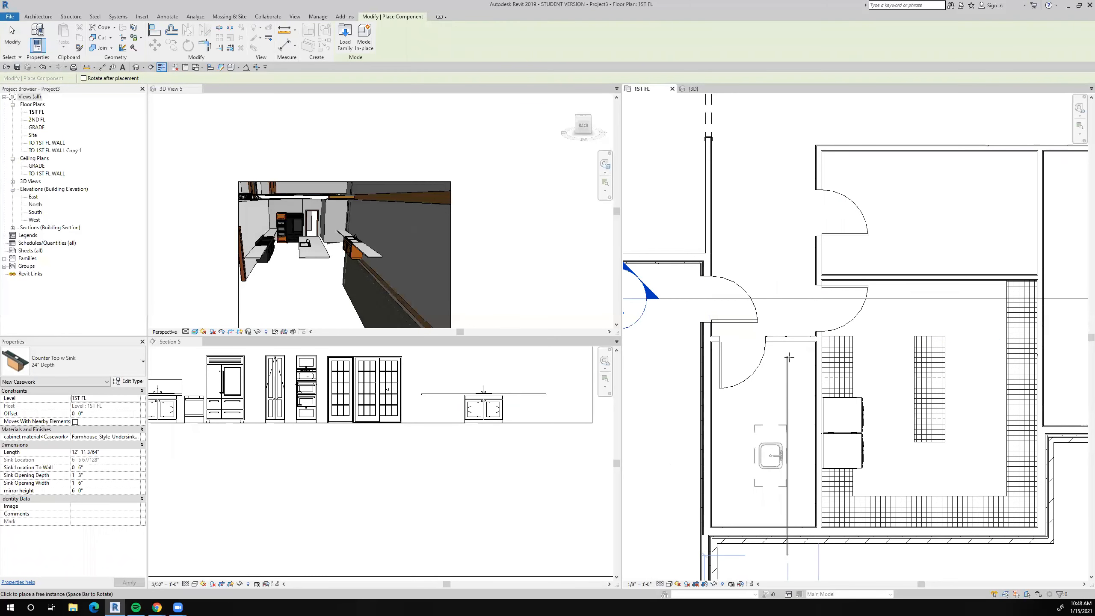
click(789, 357)
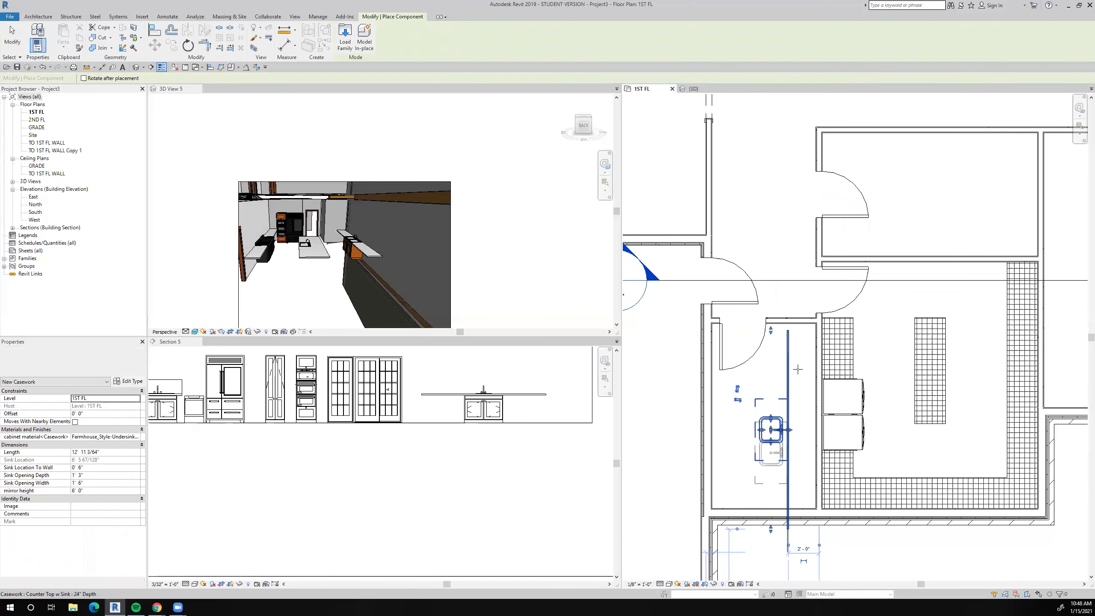
key(Escape)
key(Escape)
Align the back of the sink countertop with the small room's wall shared with the adjoining room with the two side-by-side appliances.
middle_drag(785, 345, 789, 324)
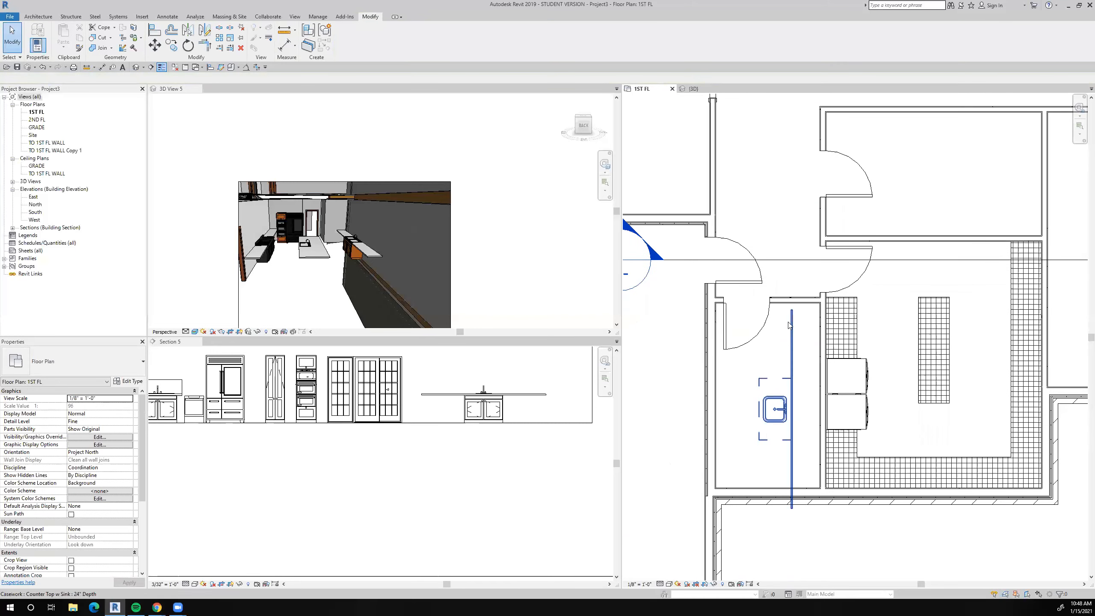
scroll(789, 325, up, 2)
key(Escape)
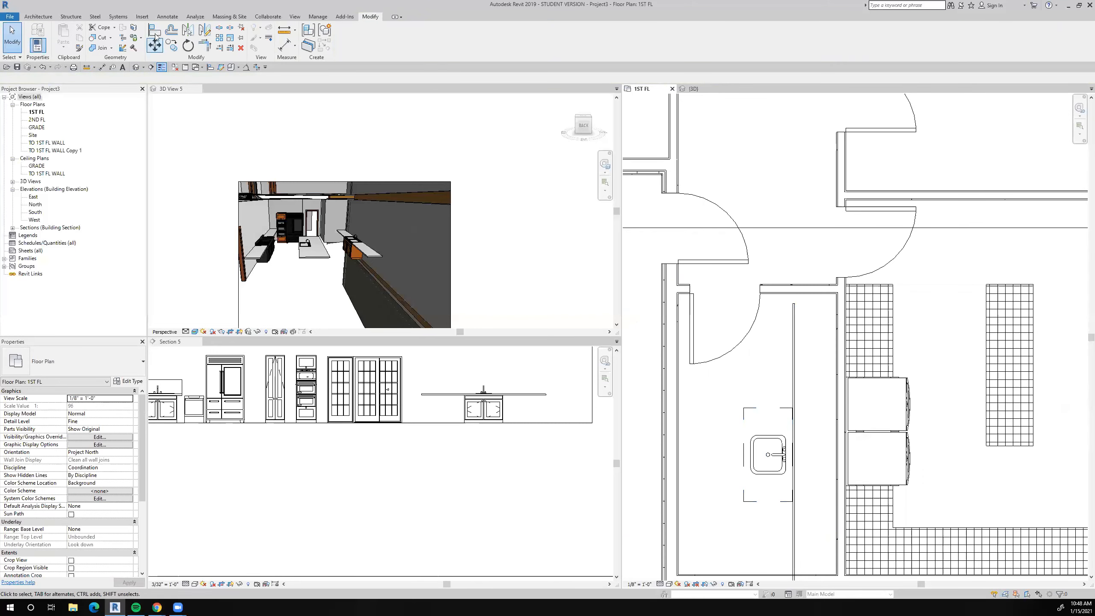
click(156, 33)
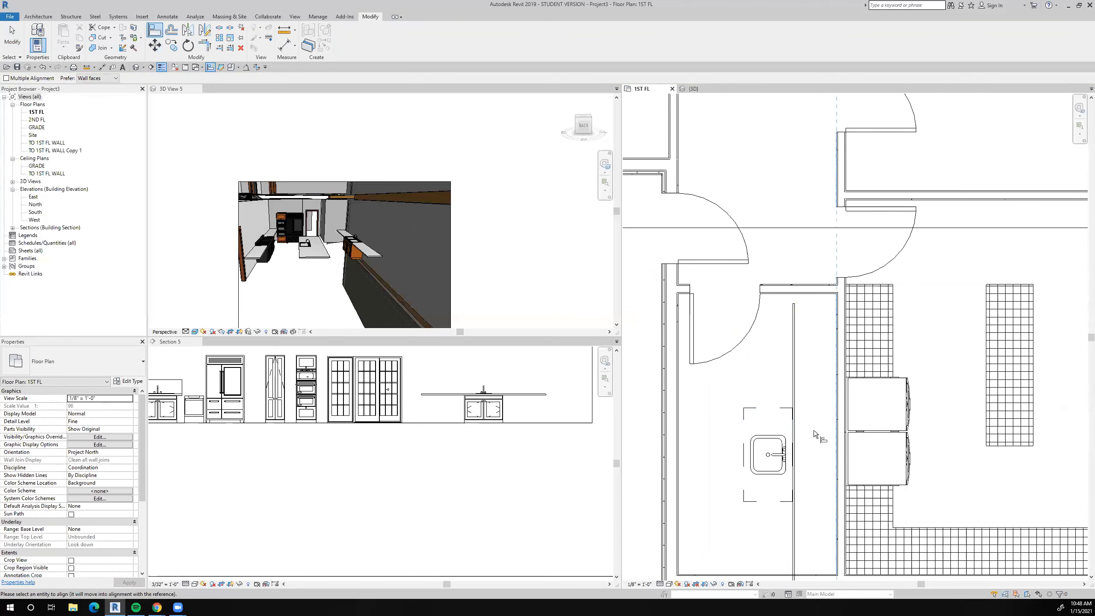
click(795, 435)
middle_drag(727, 391, 720, 384)
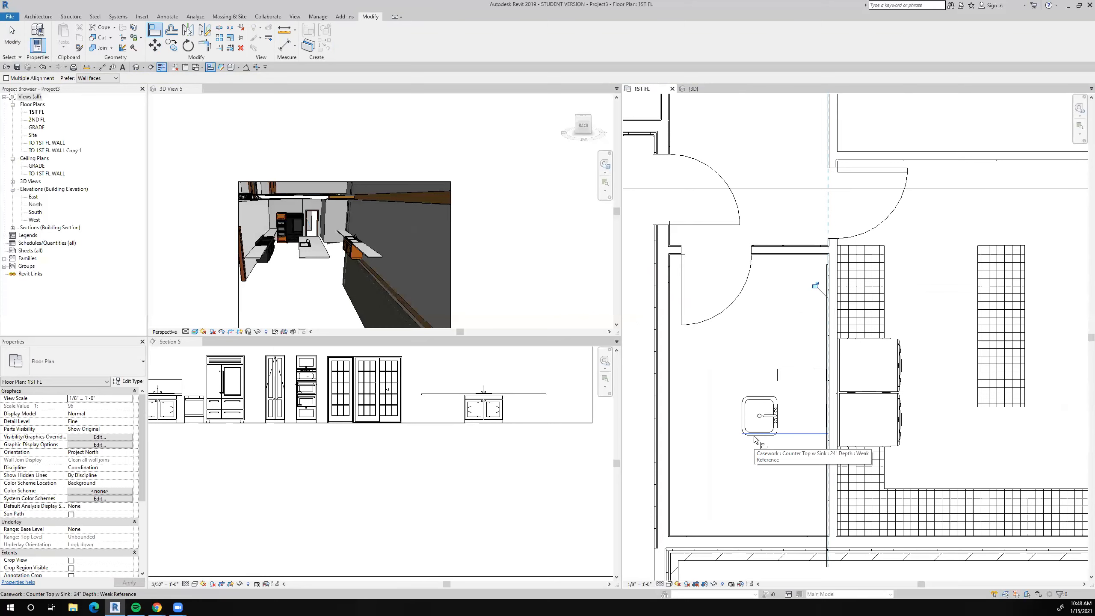
Finish the alignment and delete the sink countertop from the small narrow room in the first-floor plan.
scroll(753, 433, down, 2)
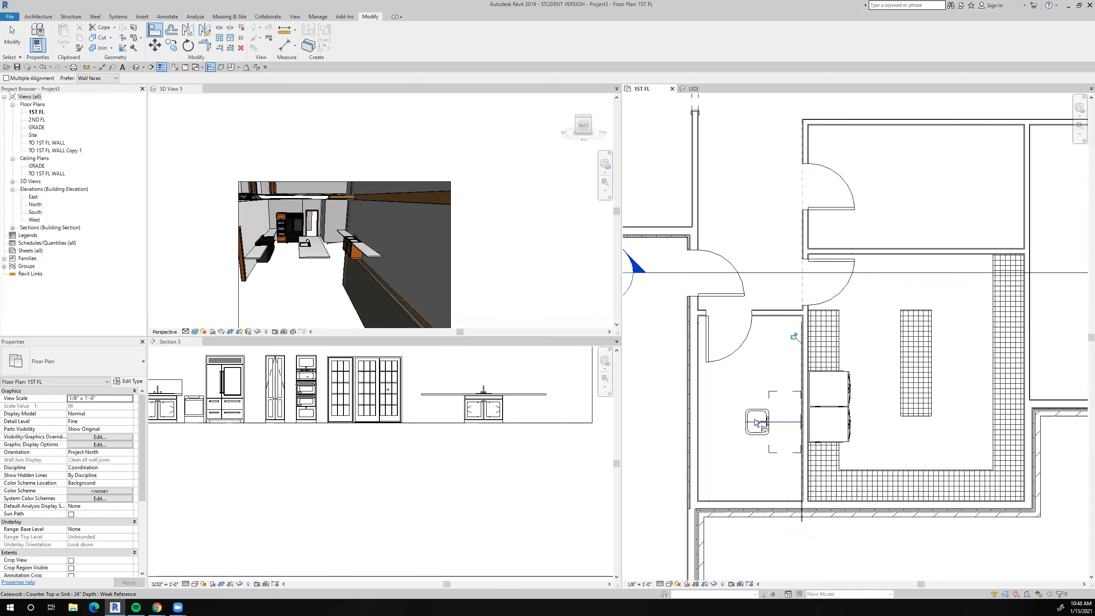
scroll(755, 422, up, 3)
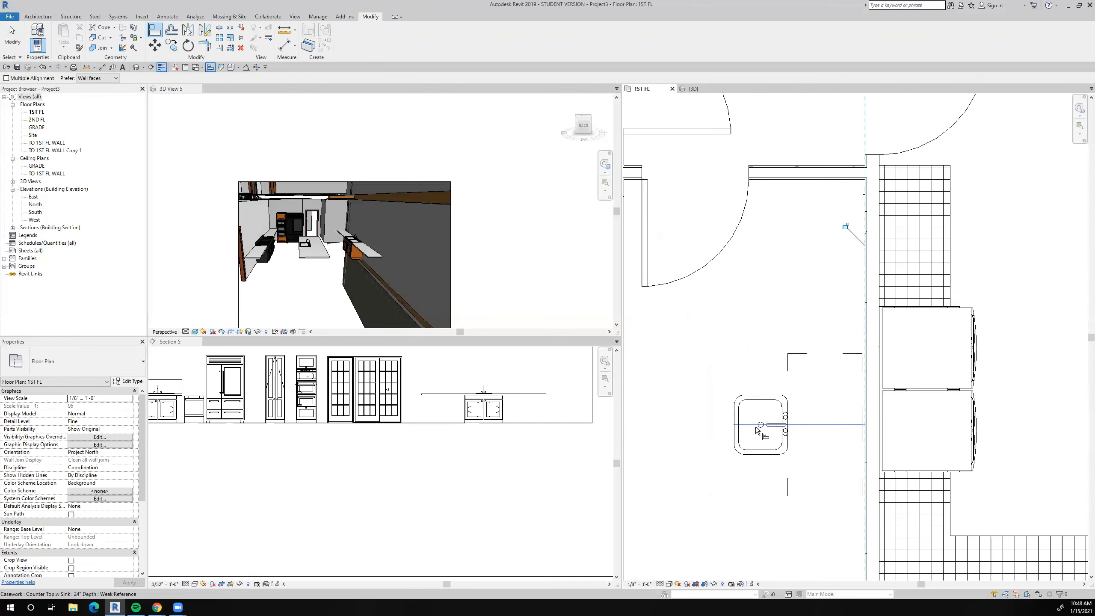
scroll(768, 415, down, 1)
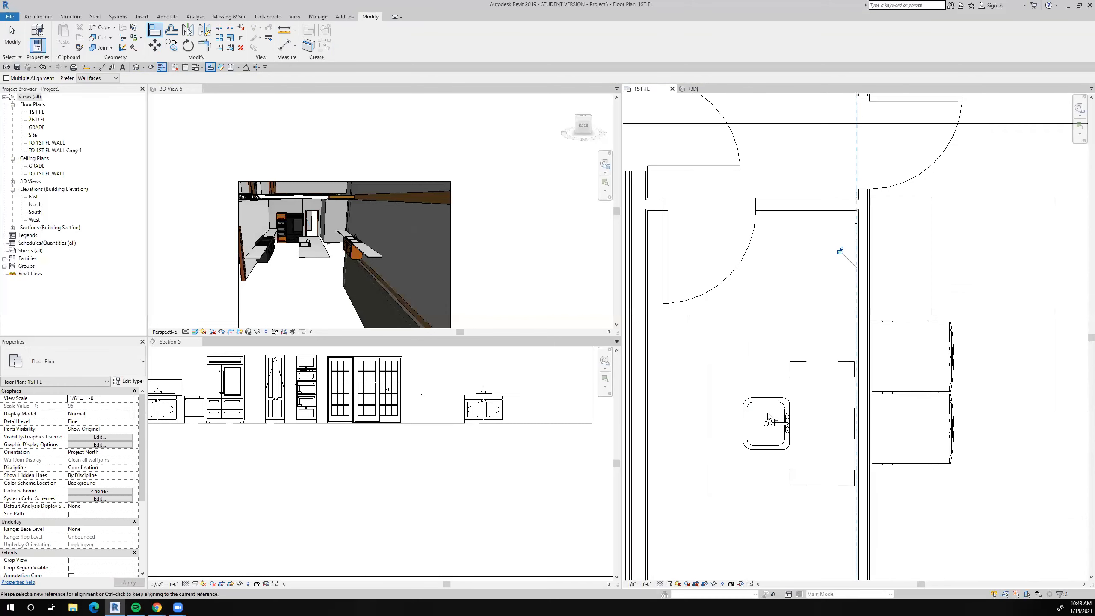
scroll(768, 417, down, 1)
key(Escape)
key(Escape)
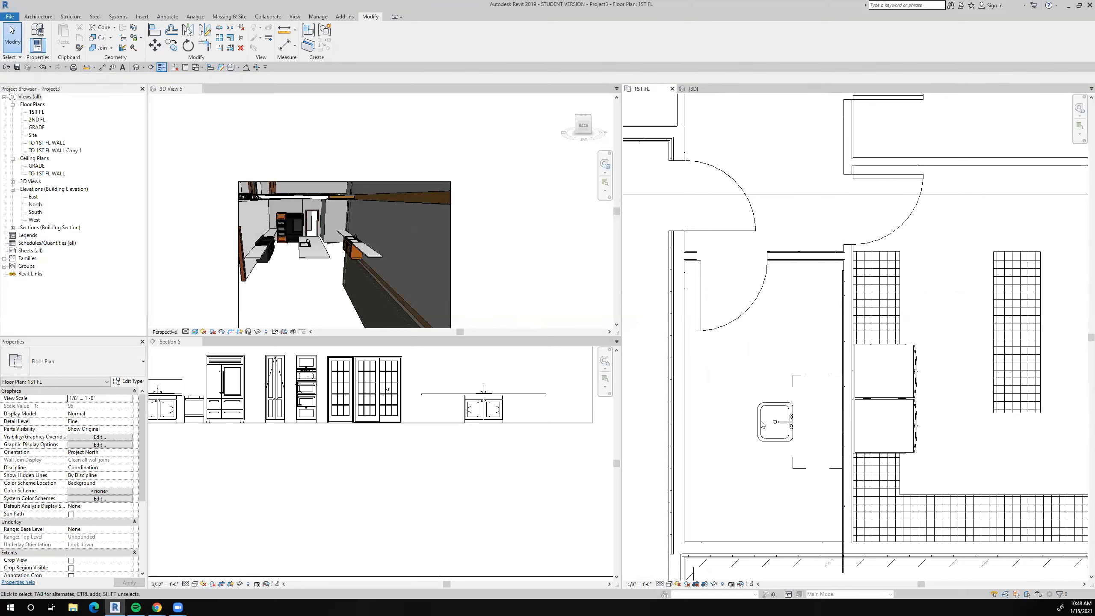
click(788, 424)
scroll(789, 425, up, 2)
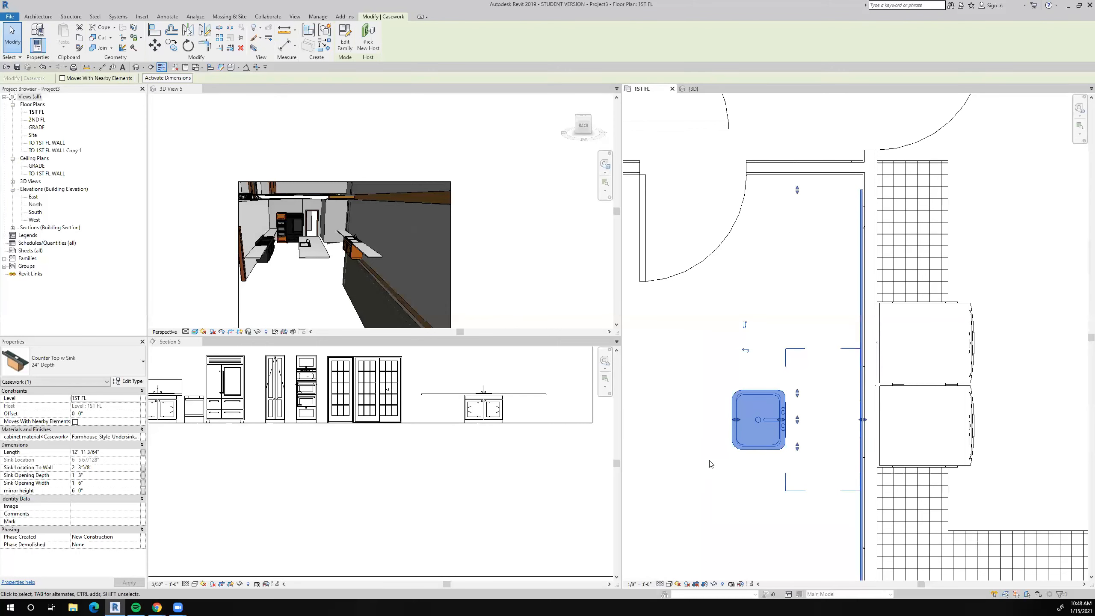
click(778, 442)
scroll(781, 438, down, 3)
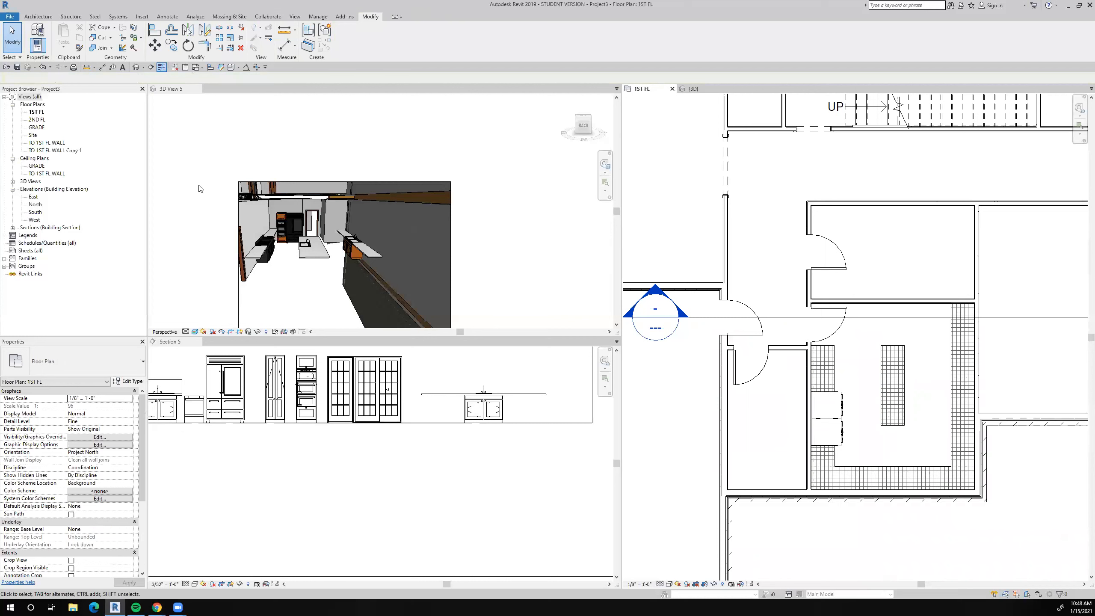
Undo the recent sink countertop edits back through the deletion of the small room's plain countertop.
click(46, 71)
click(46, 71)
click(46, 71)
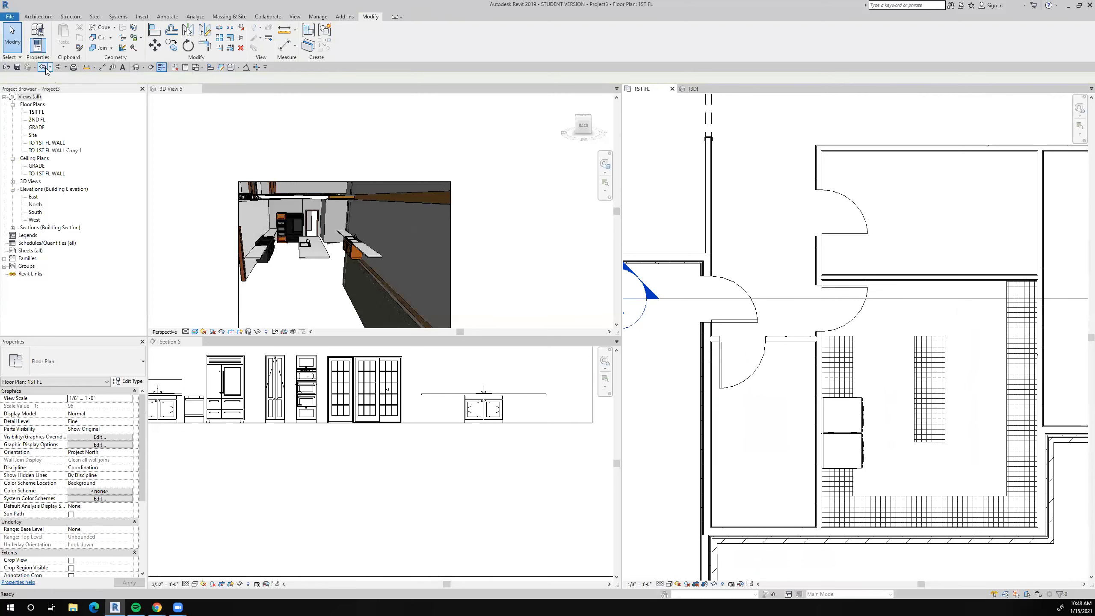
click(46, 71)
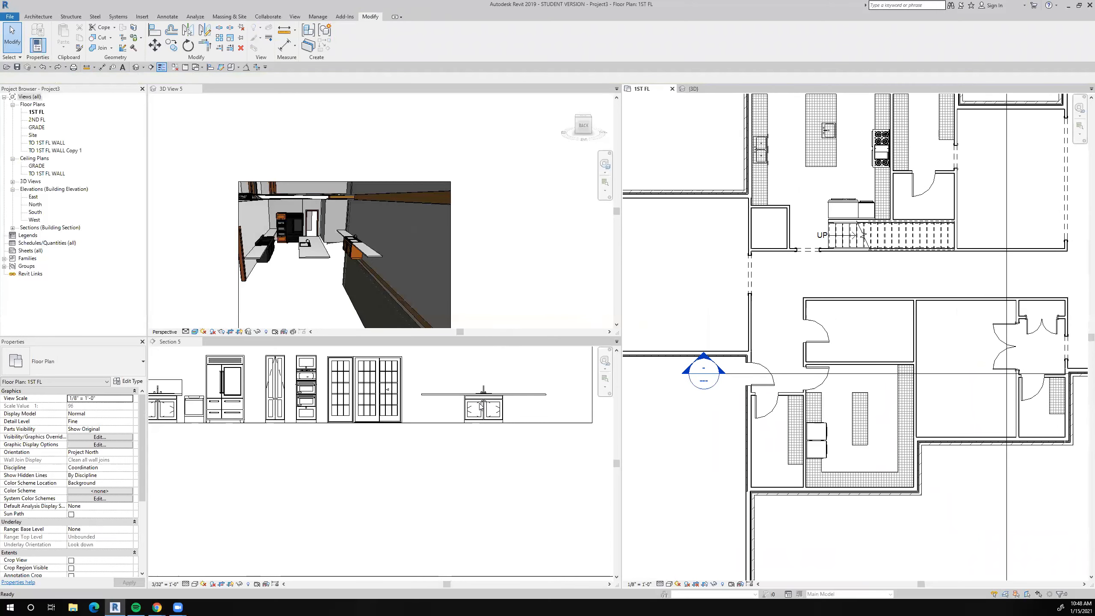
scroll(481, 405, down, 2)
scroll(330, 258, up, 3)
scroll(353, 267, down, 3)
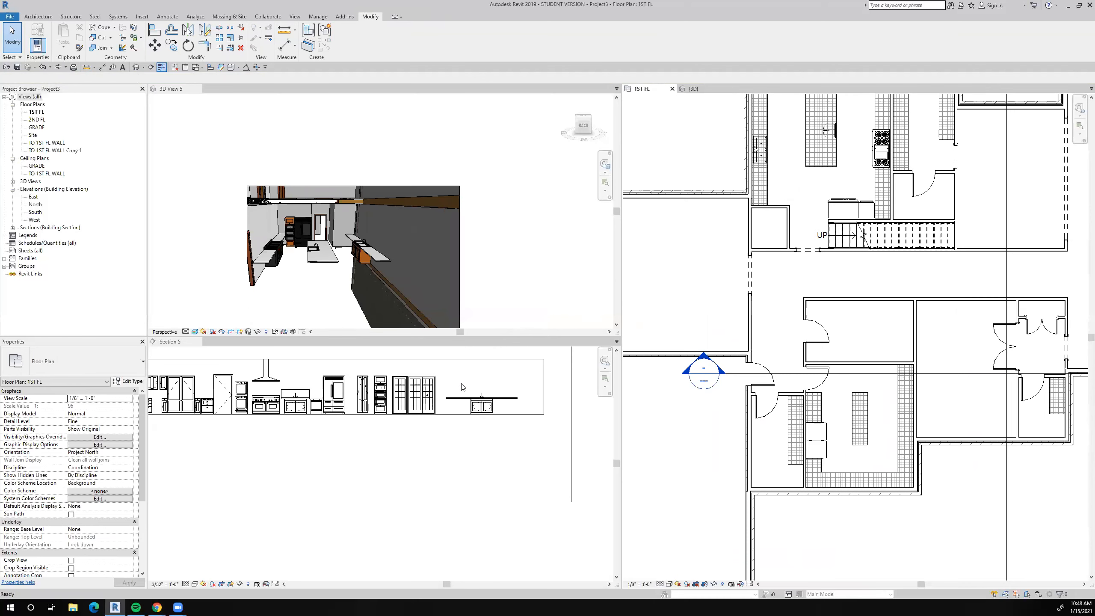
scroll(462, 387, down, 1)
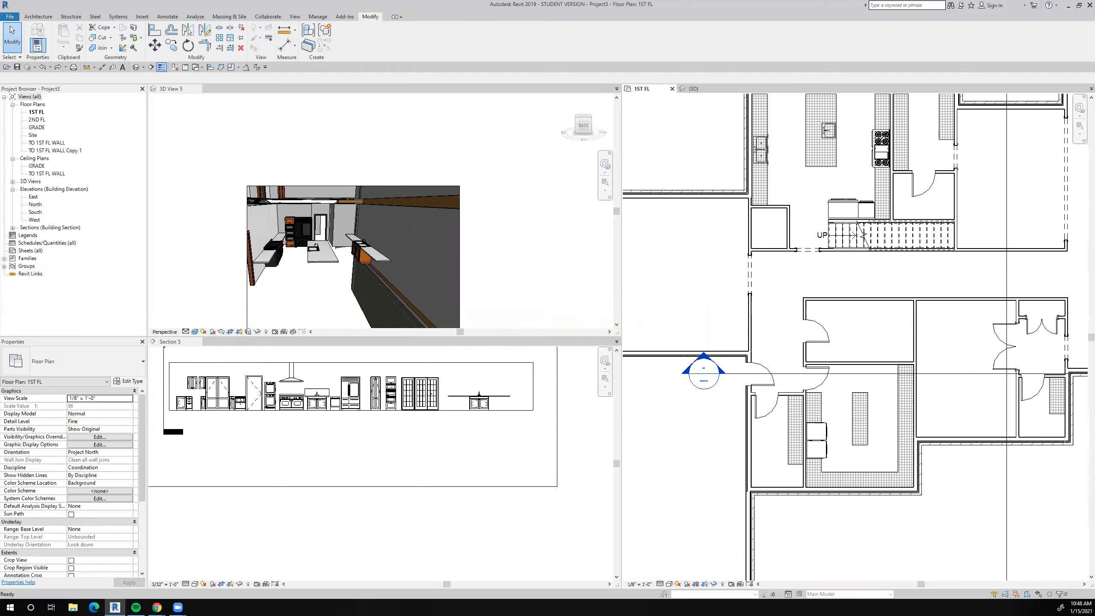
Draw a horizontal Thin Lines detail line from the south end of the small room's plain countertop westward past the room's wall.
scroll(731, 552, up, 2)
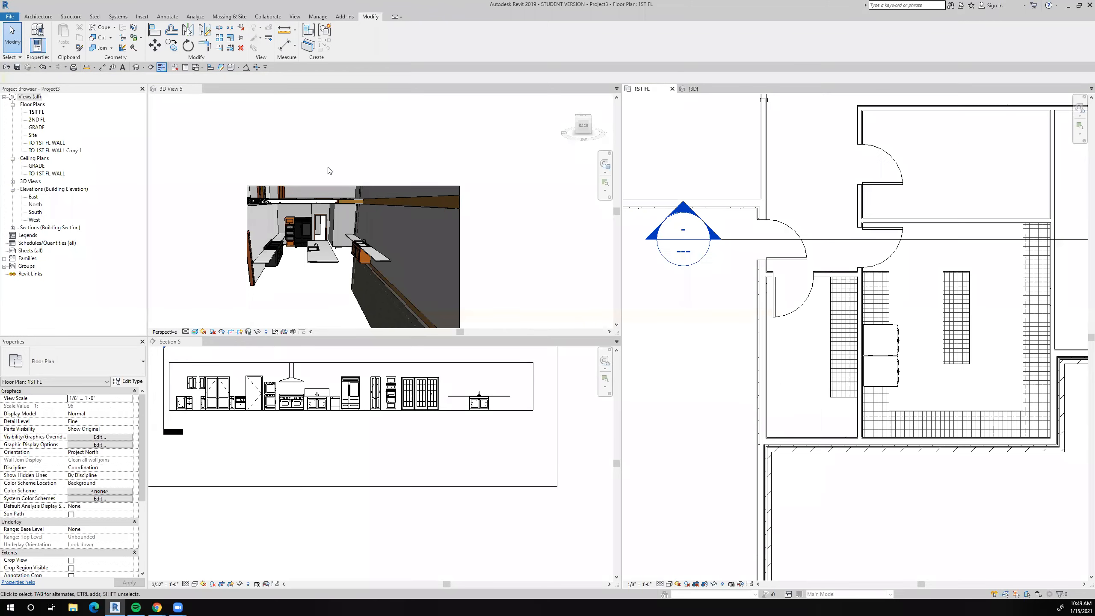
click(839, 372)
scroll(849, 411, up, 1)
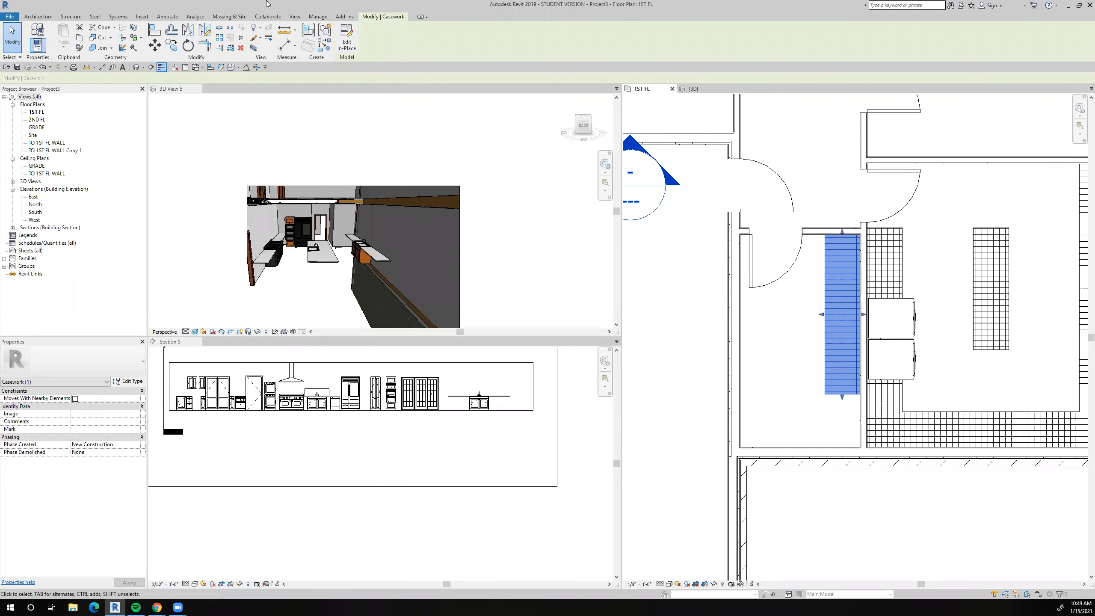
click(167, 16)
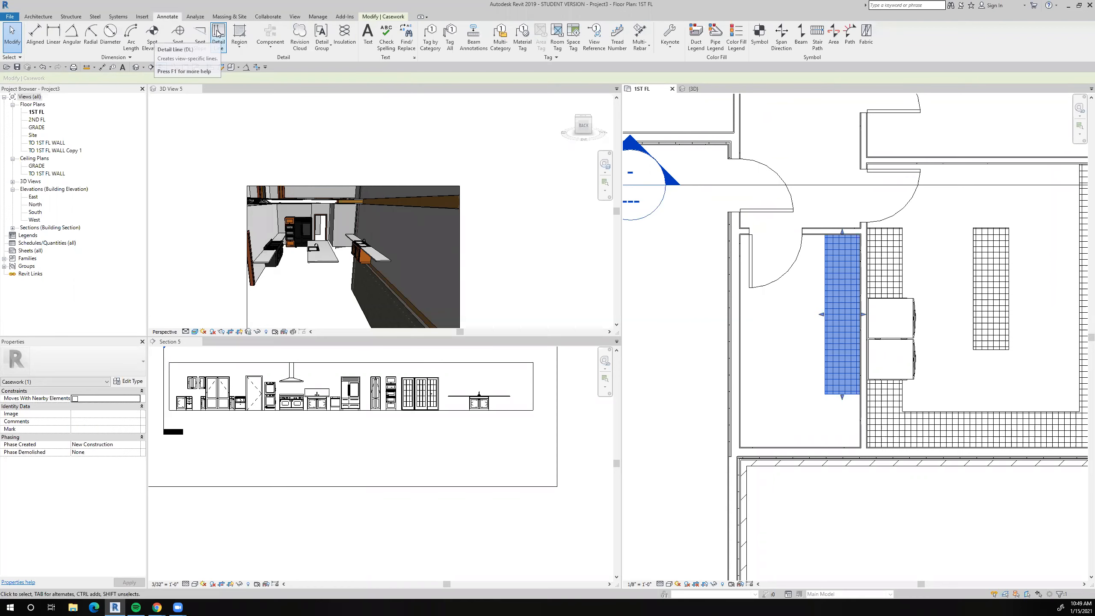
click(218, 33)
click(824, 394)
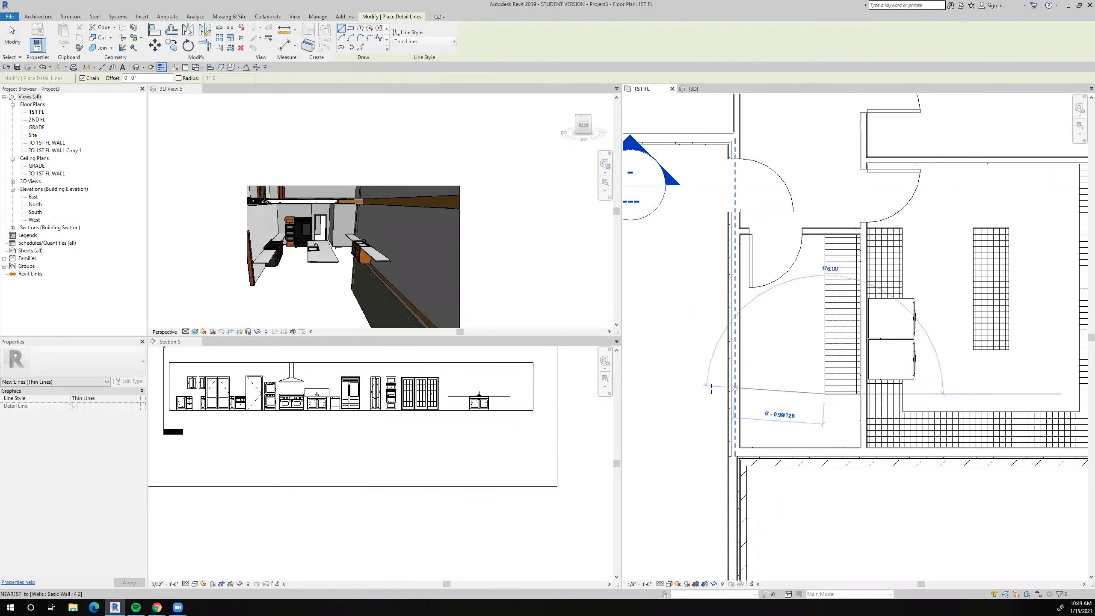
click(664, 394)
key(Escape)
key(Escape)
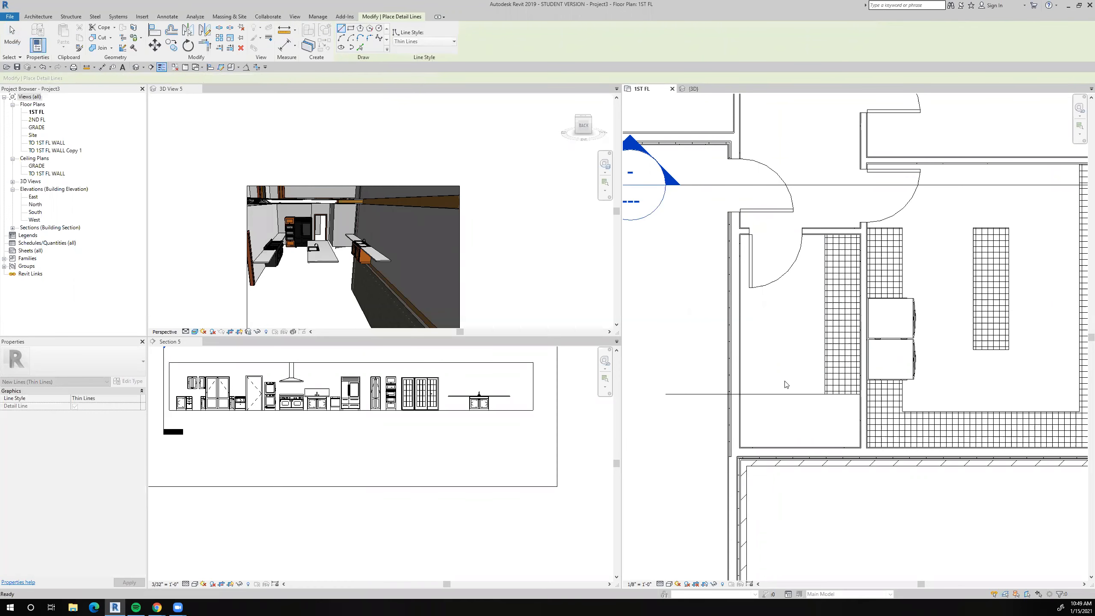
Delete the plain countertop from the small narrow room, keeping the detail line that marks its south end.
click(831, 377)
key(Escape)
scroll(831, 376, down, 3)
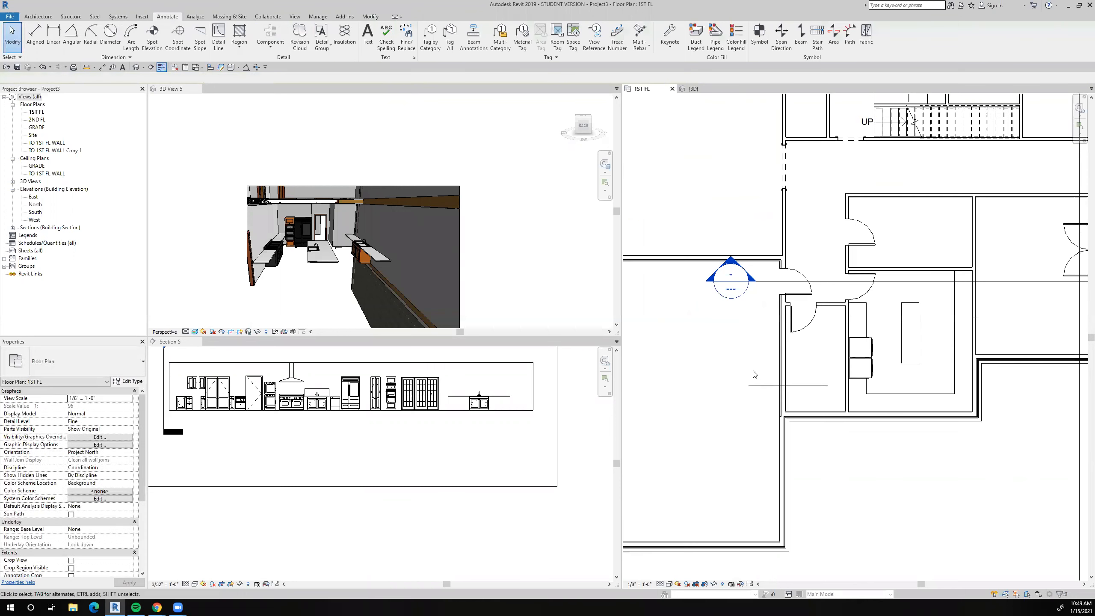
Create a similar 24" Depth Counter Top w Sink from Section 5 and place it in the room west of the small narrow room.
click(476, 405)
right_click(476, 405)
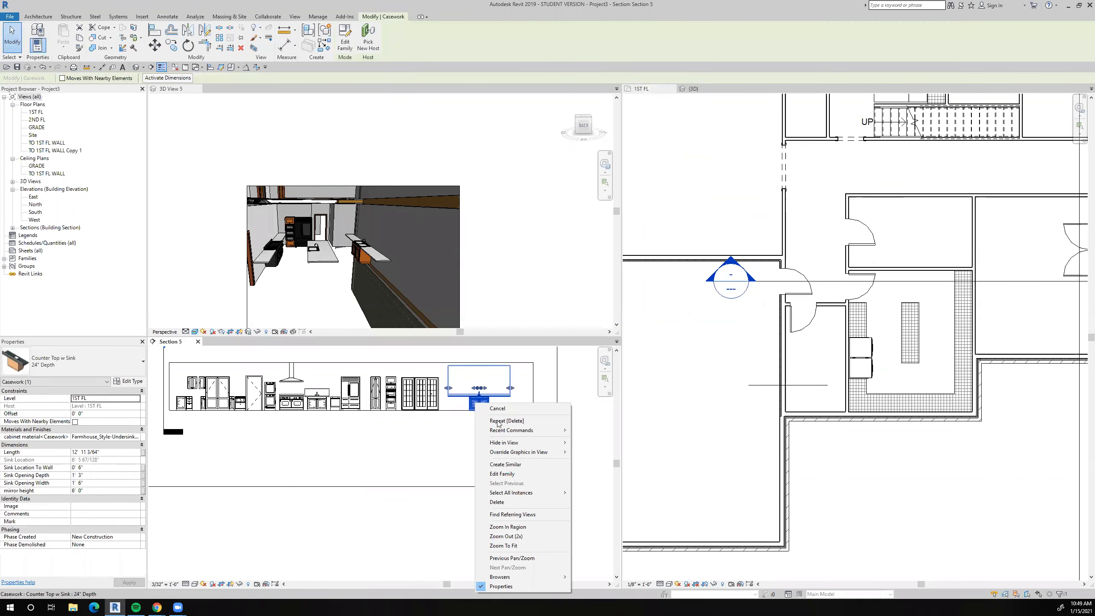
click(502, 465)
click(817, 364)
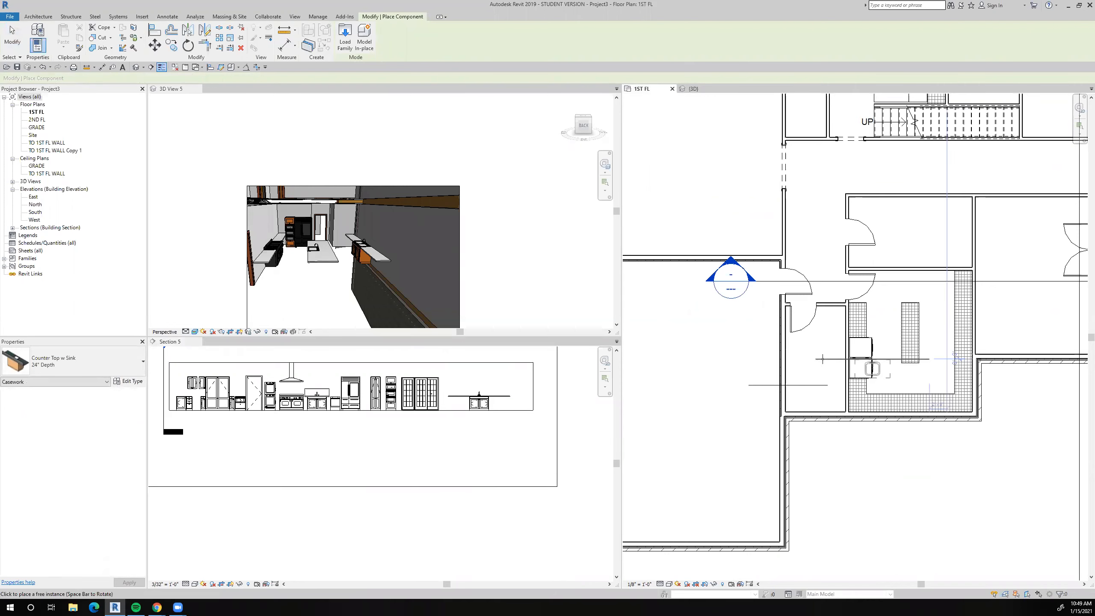
scroll(819, 362, up, 2)
scroll(813, 357, down, 2)
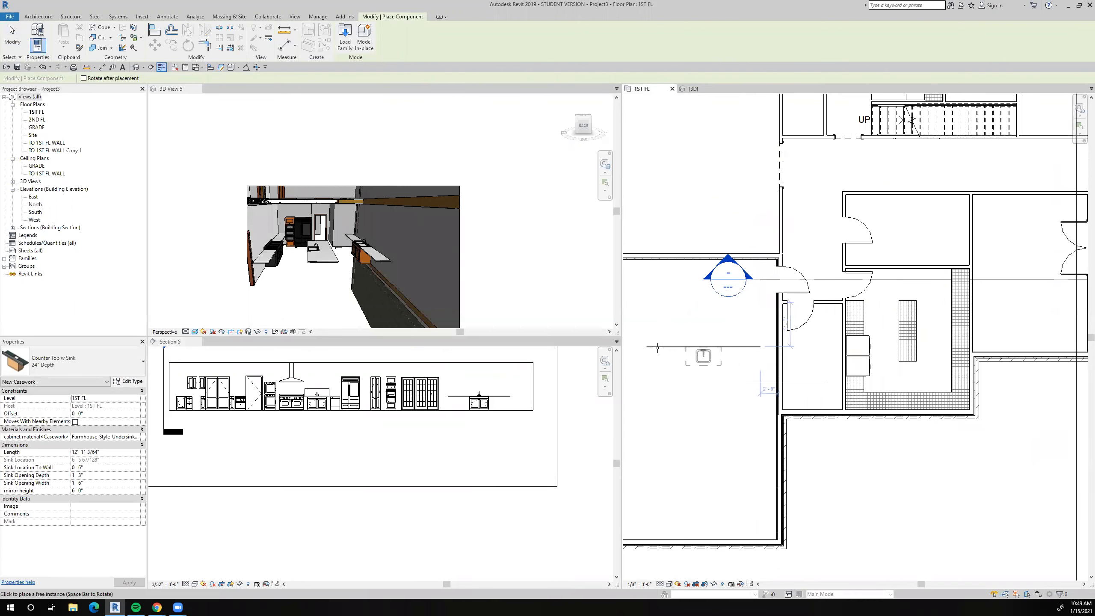
click(660, 350)
Rotate the new sink countertop 90° so it runs vertically in plan, and end component placement.
click(188, 45)
click(712, 330)
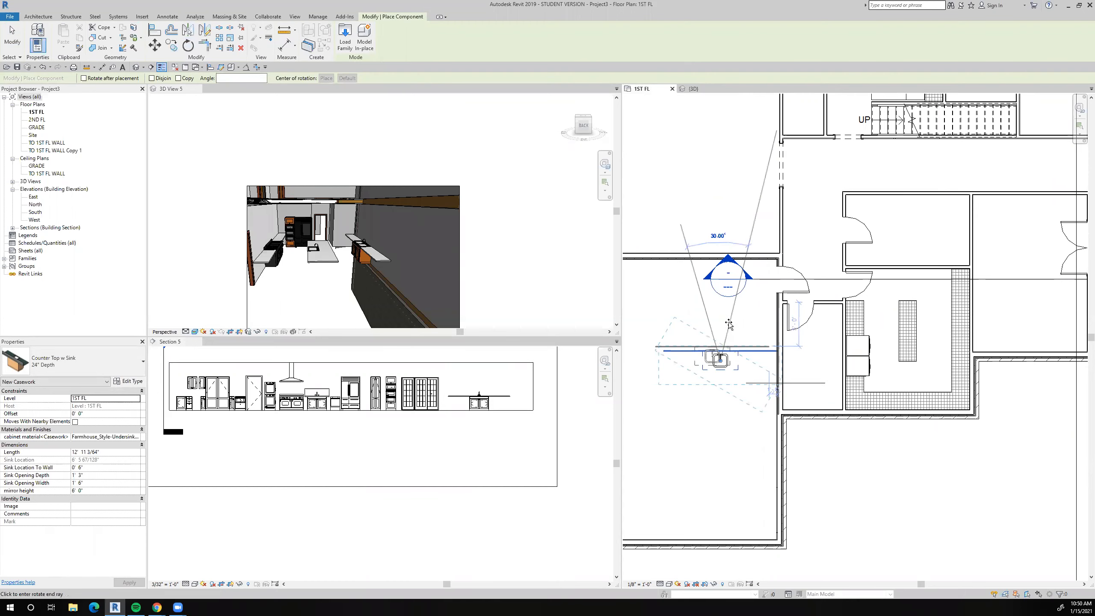
text(90)
key(Return)
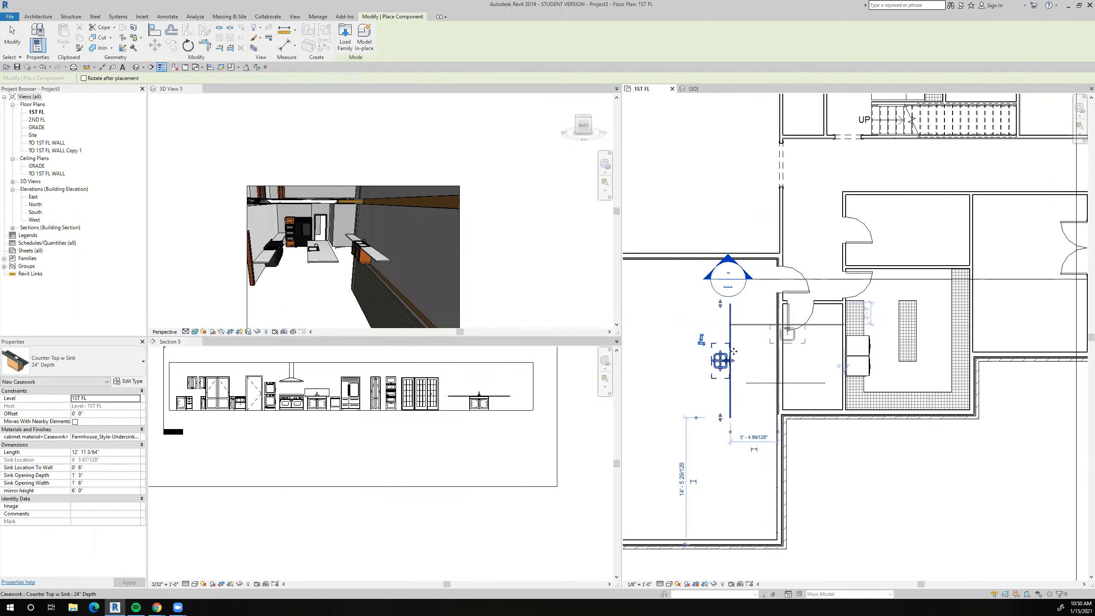
scroll(741, 364, up, 2)
middle_drag(747, 361, 788, 335)
key(Escape)
key(Escape)
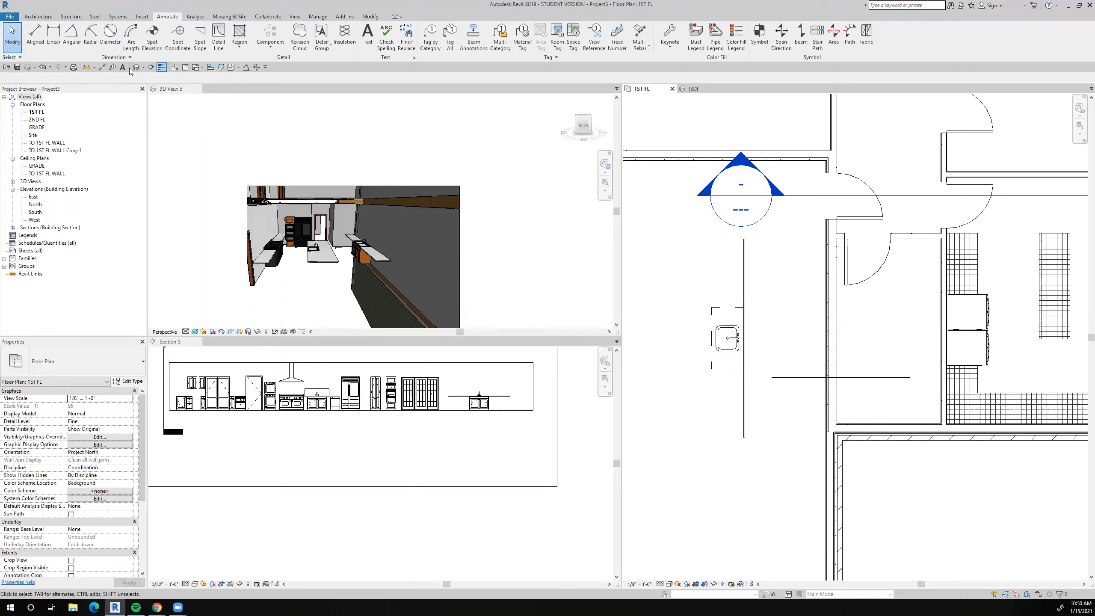
Move the sink countertop by its back edge into the small narrow room against the wall shared with the room to the east.
click(370, 16)
click(155, 45)
scroll(738, 336, up, 3)
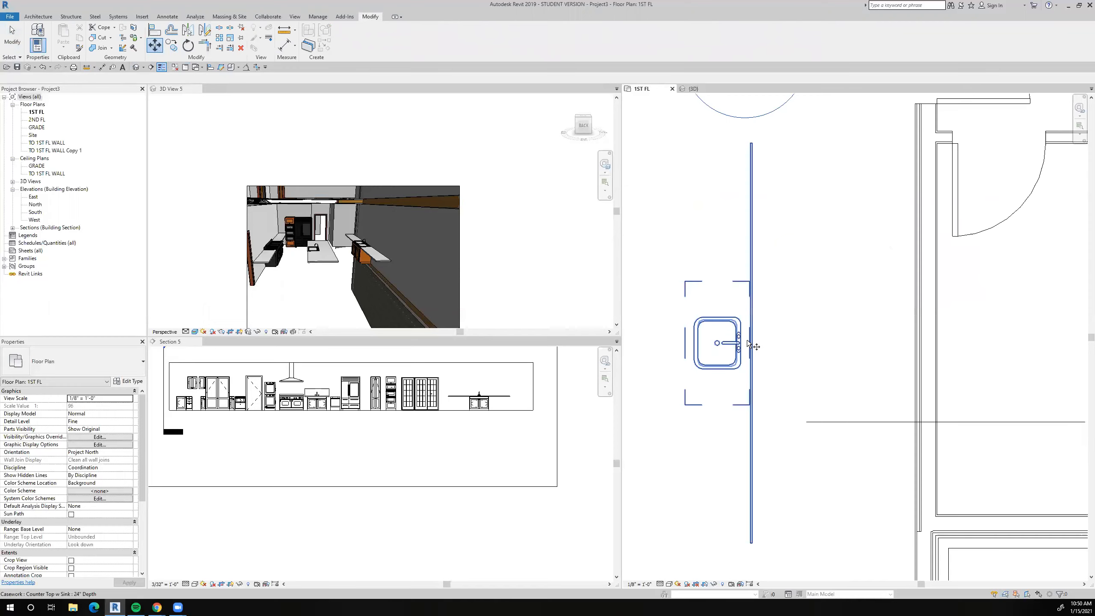
click(752, 355)
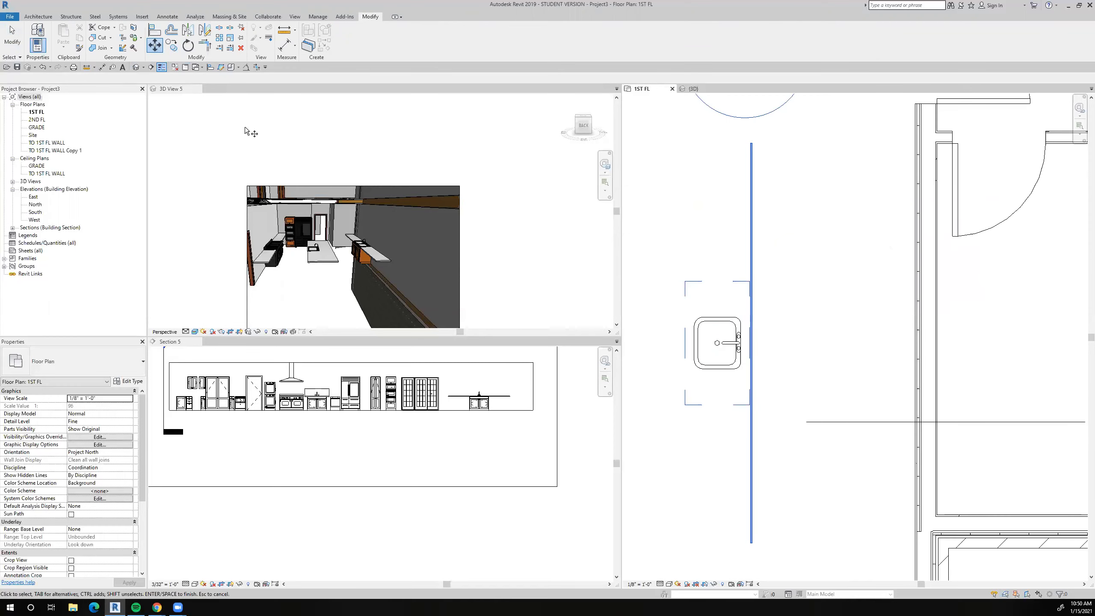
key(Return)
click(753, 345)
scroll(755, 348, down, 2)
scroll(933, 362, up, 5)
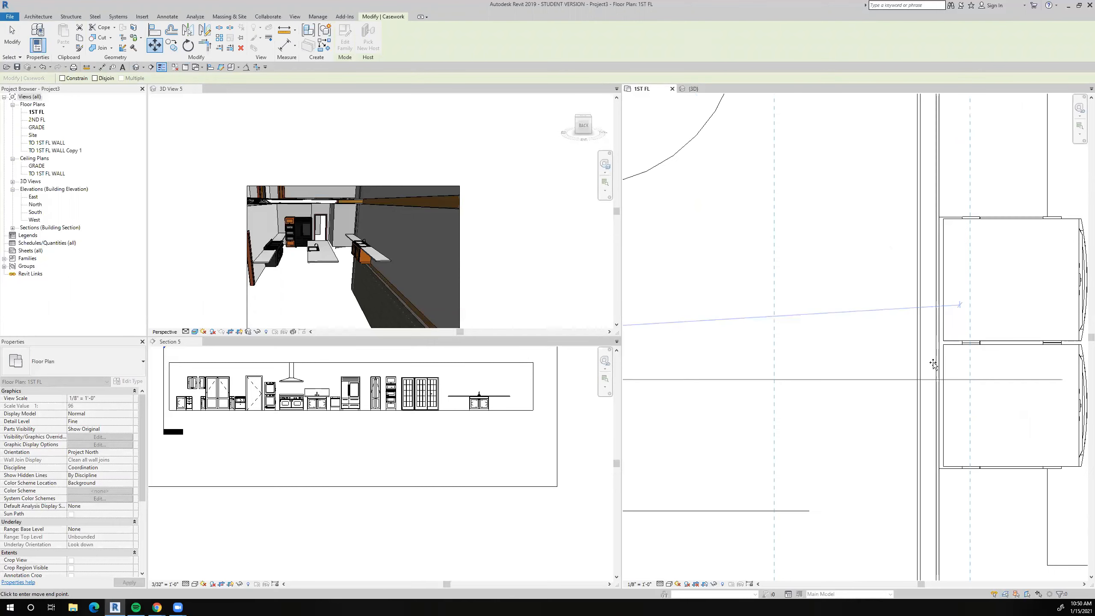
click(865, 355)
scroll(865, 357, down, 5)
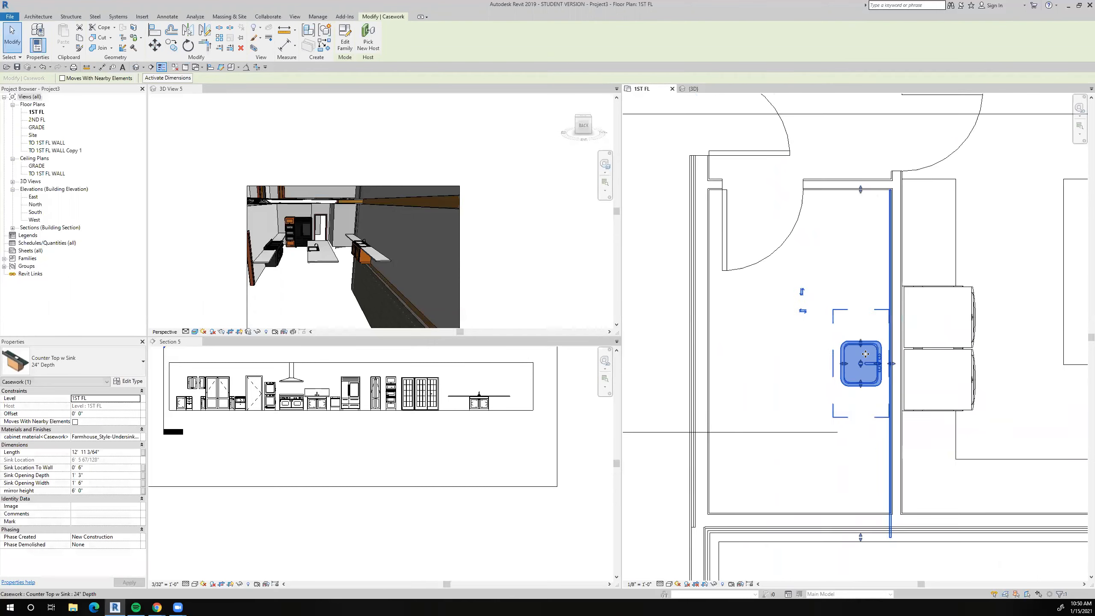
Shorten the sink countertop from its south end to about 9' 5", close to the detail line.
click(843, 408)
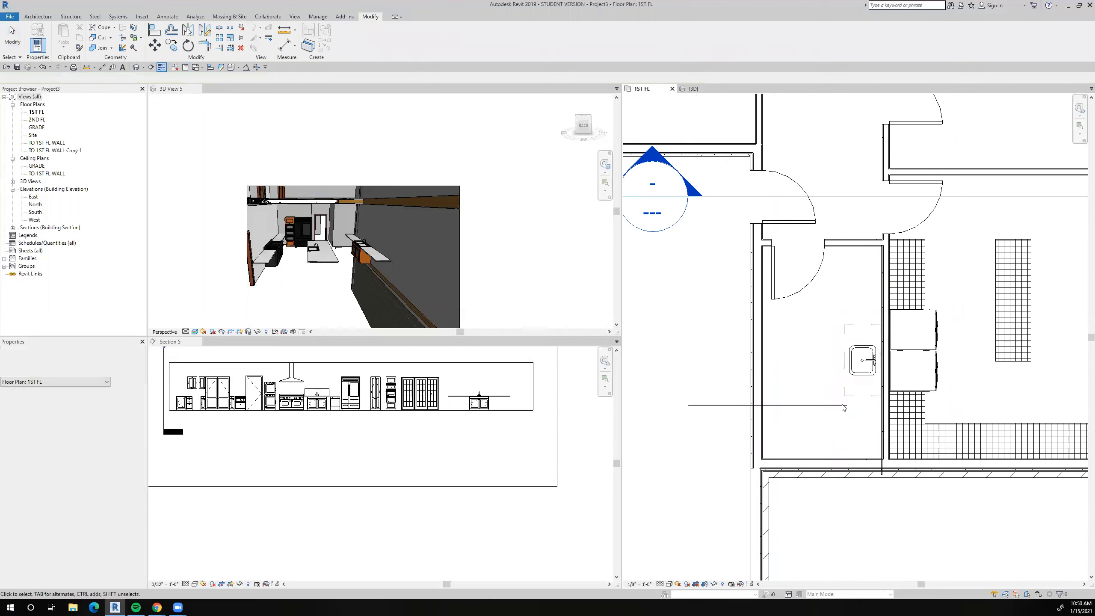
click(848, 387)
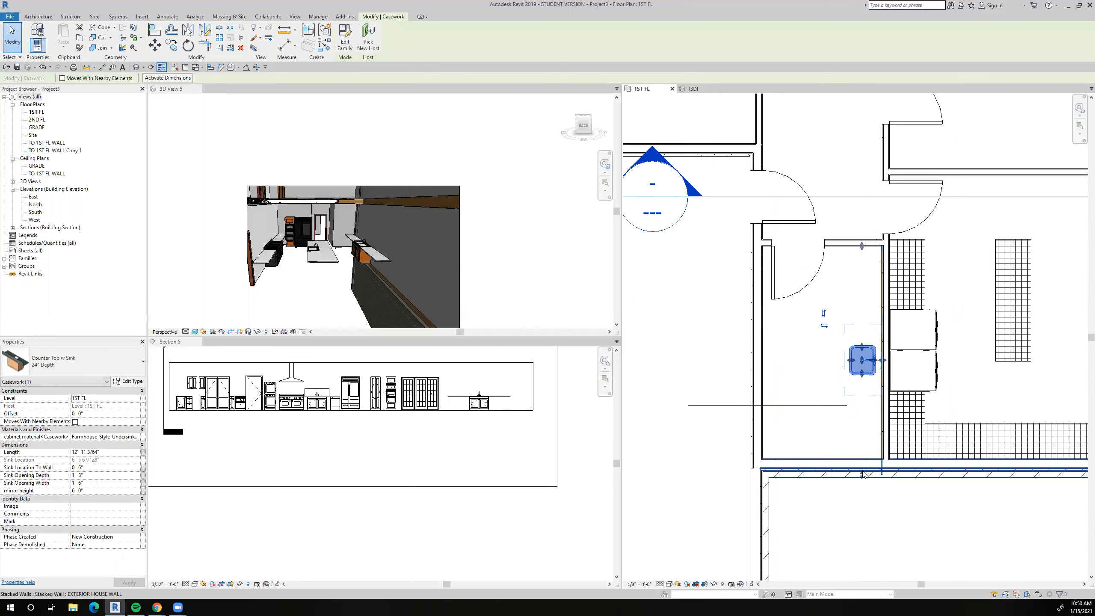
drag(862, 475, 861, 406)
scroll(860, 407, up, 3)
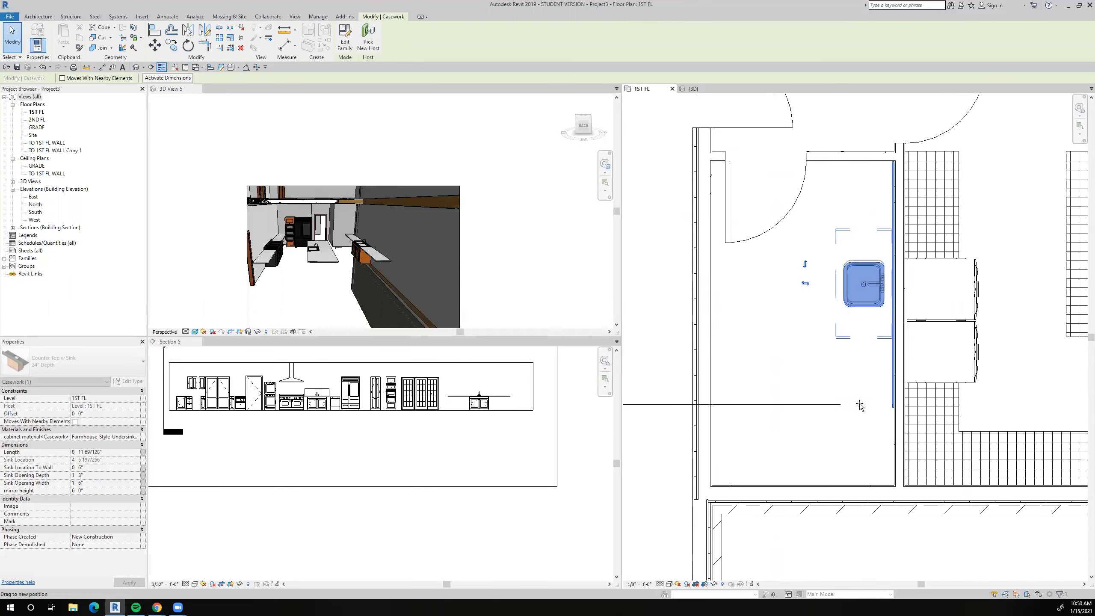
scroll(861, 407, up, 2)
drag(865, 399, 867, 425)
Align the south end of the sink countertop with the detail line and delete that line.
key(a)
key(l)
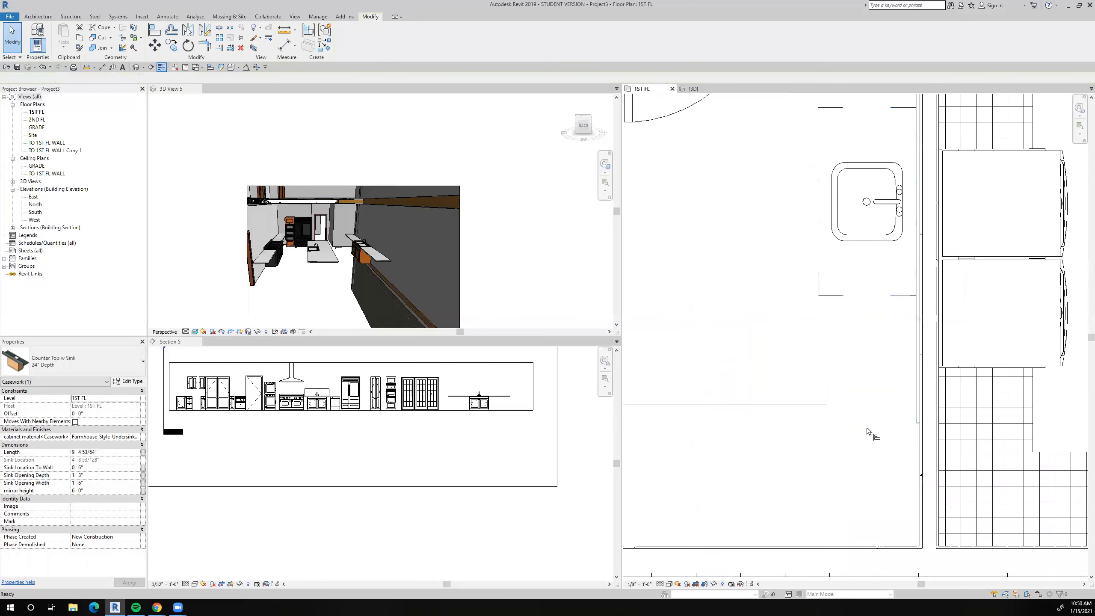
click(857, 426)
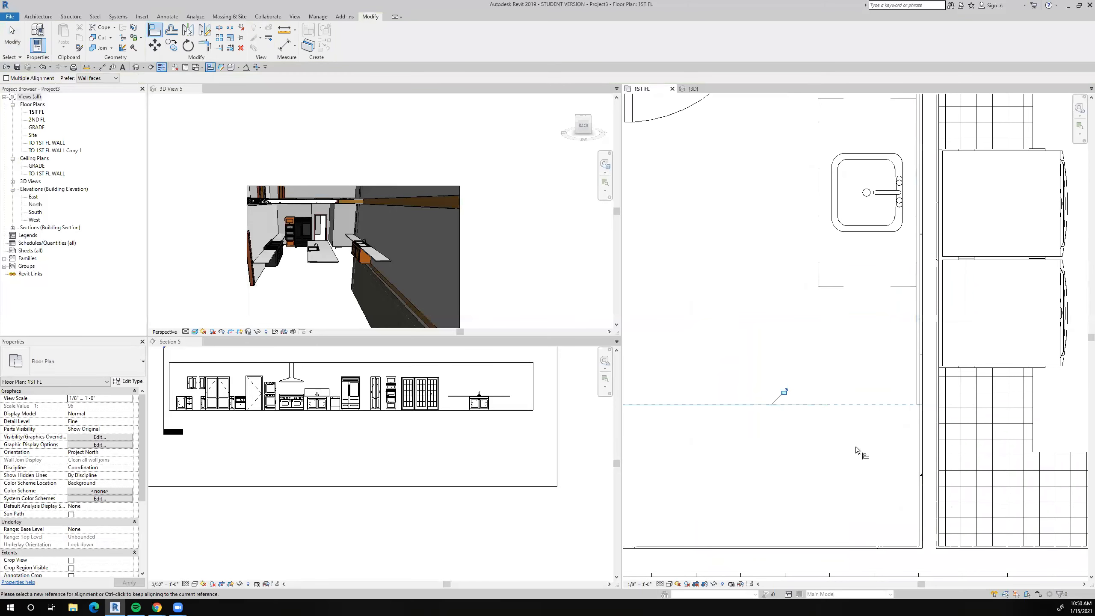
scroll(855, 447, down, 3)
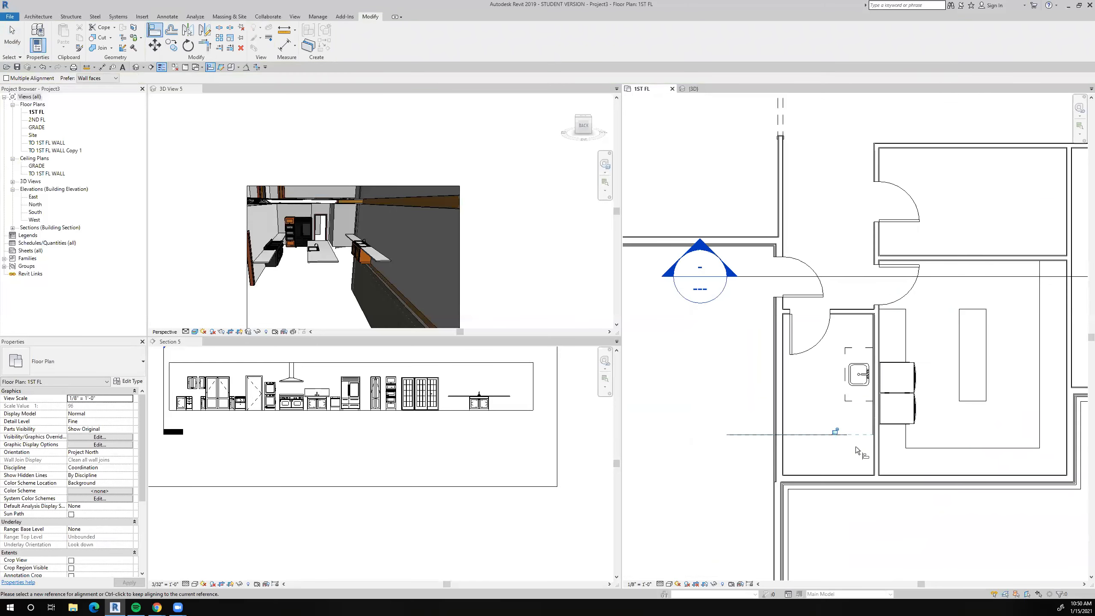
key(Escape)
key(Escape)
click(740, 435)
key(Delete)
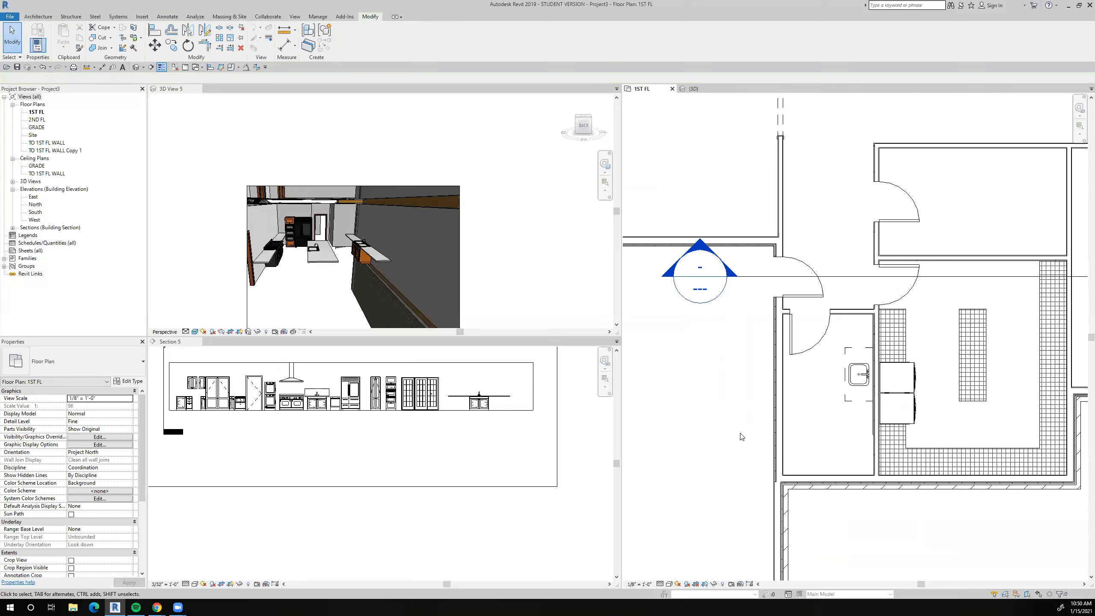
Move the north–south building section line west so it cuts through the narrow sink room, and open its section view.
scroll(814, 415, down, 6)
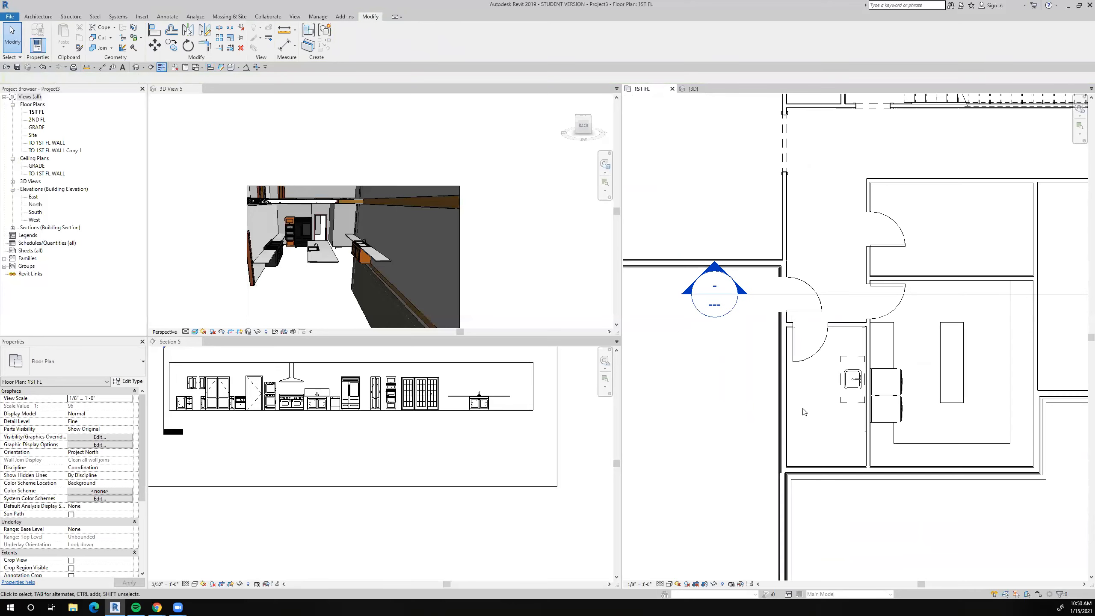
drag(854, 431, 781, 428)
right_click(780, 428)
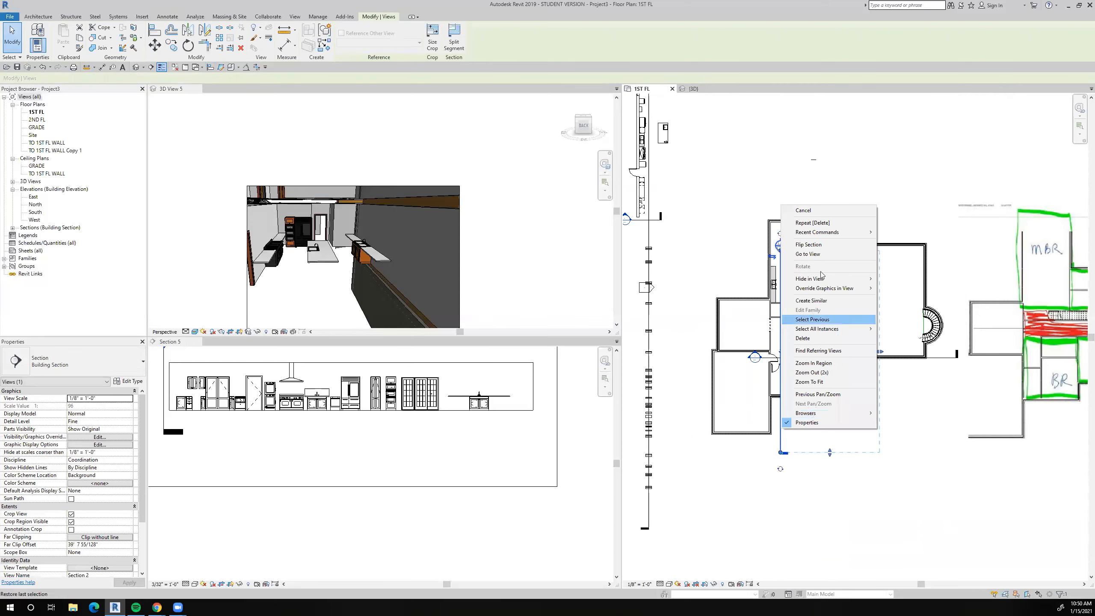
click(810, 254)
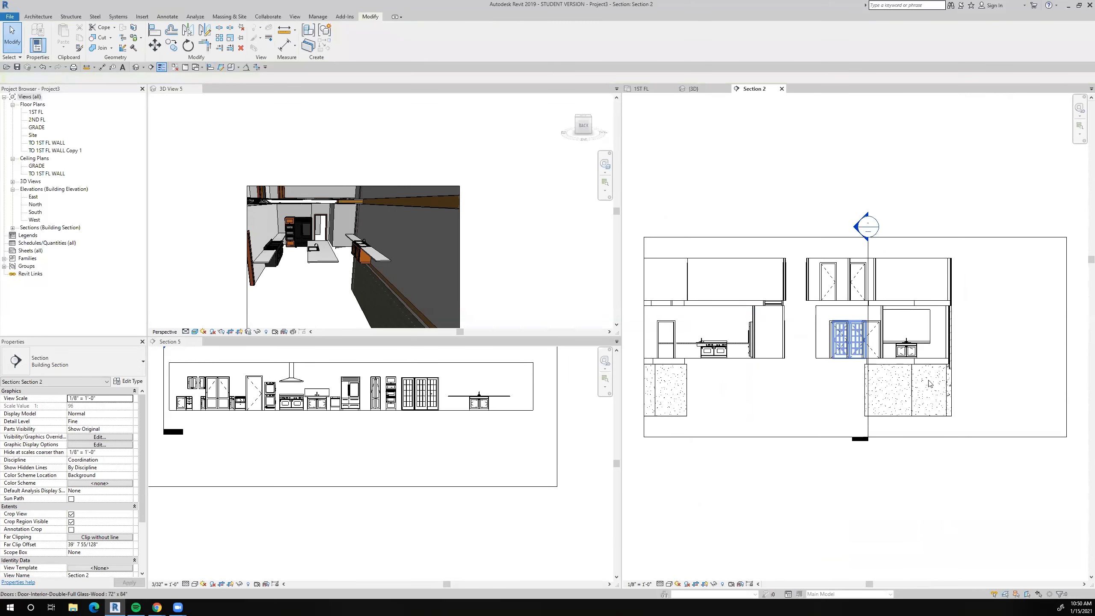
Measure the height from the top of the sink countertop's backsplash to the ceiling in the section view.
scroll(923, 352, up, 6)
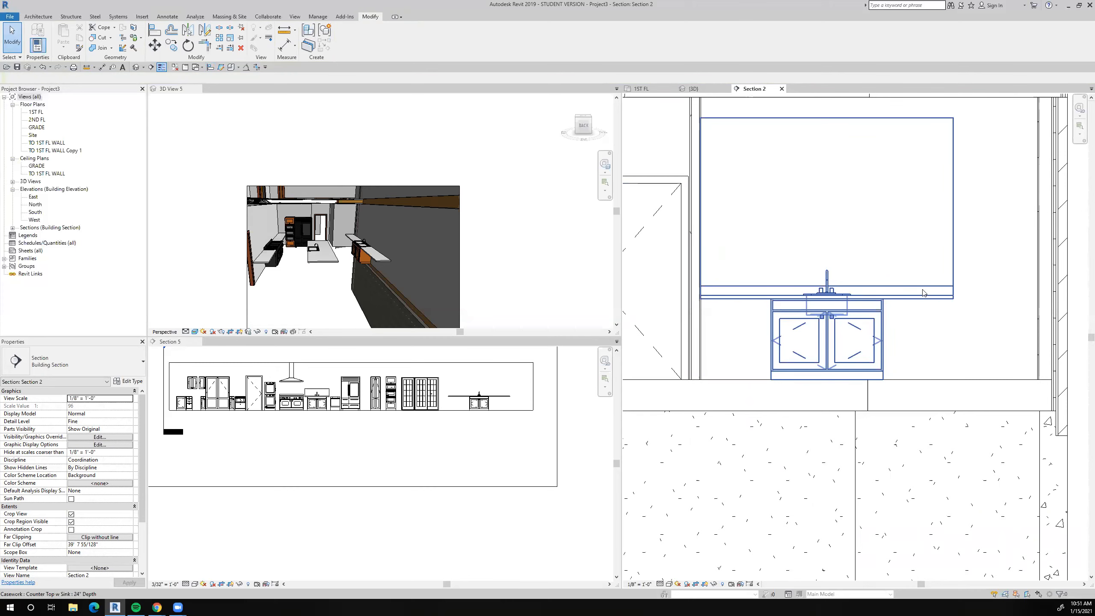
scroll(913, 239, down, 3)
click(909, 225)
scroll(905, 233, up, 3)
scroll(894, 252, down, 1)
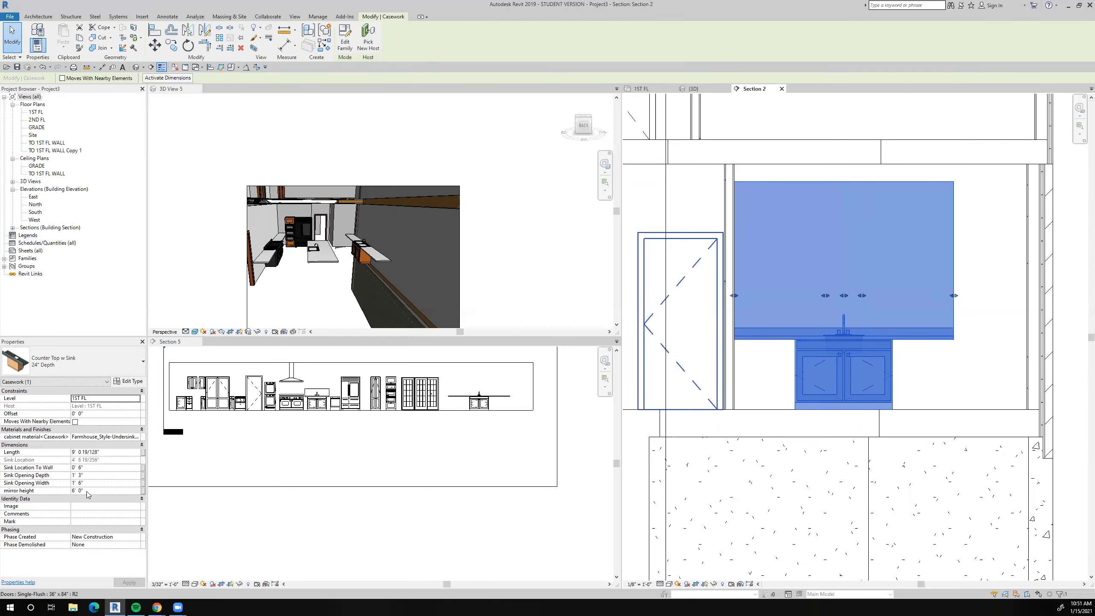
click(284, 29)
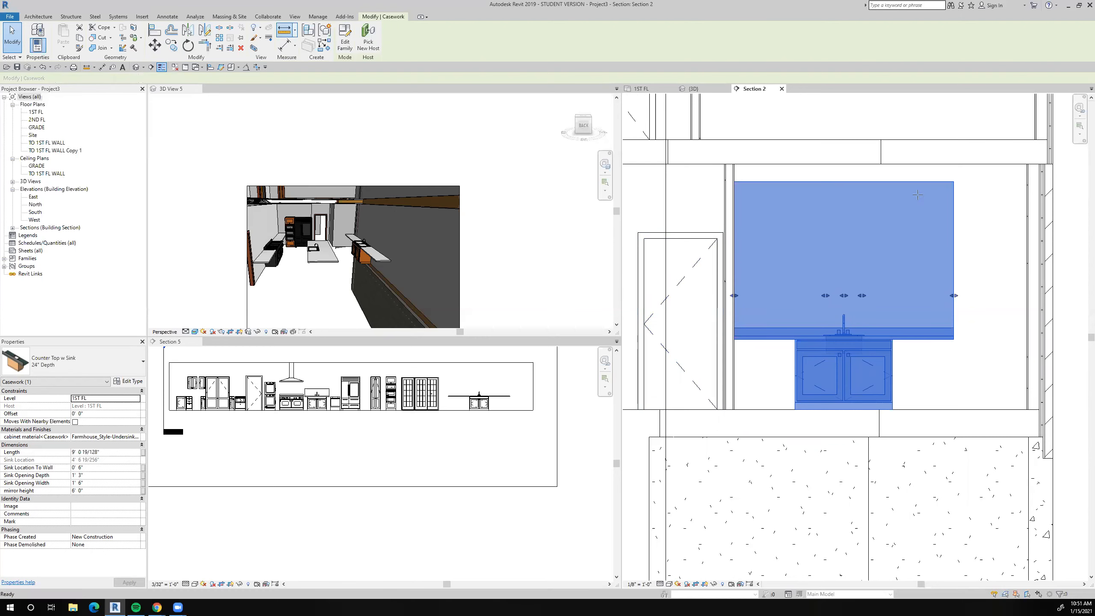
click(953, 328)
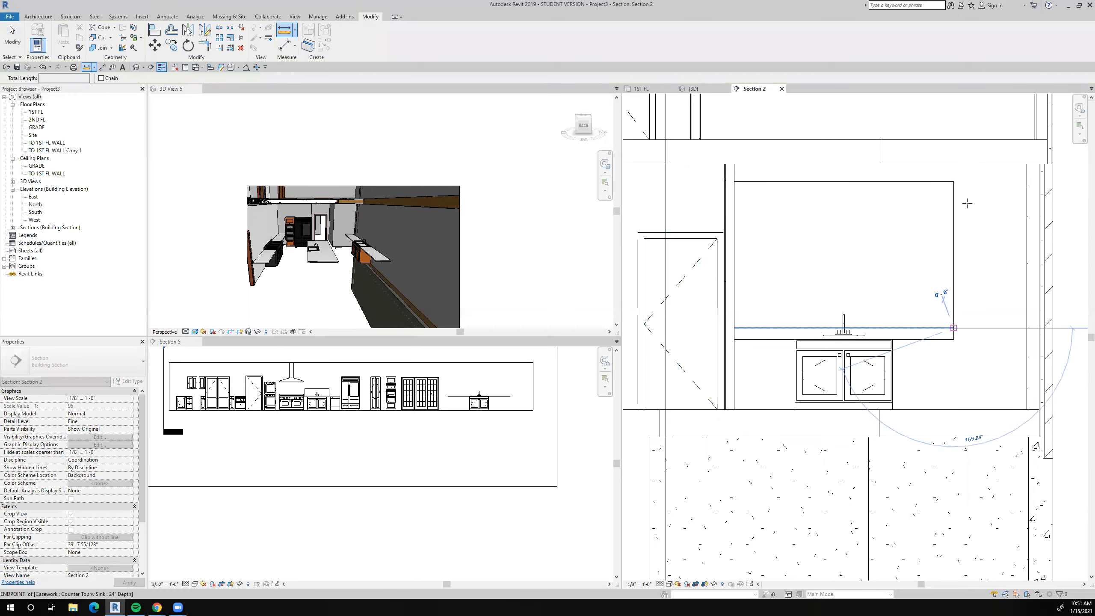
click(953, 165)
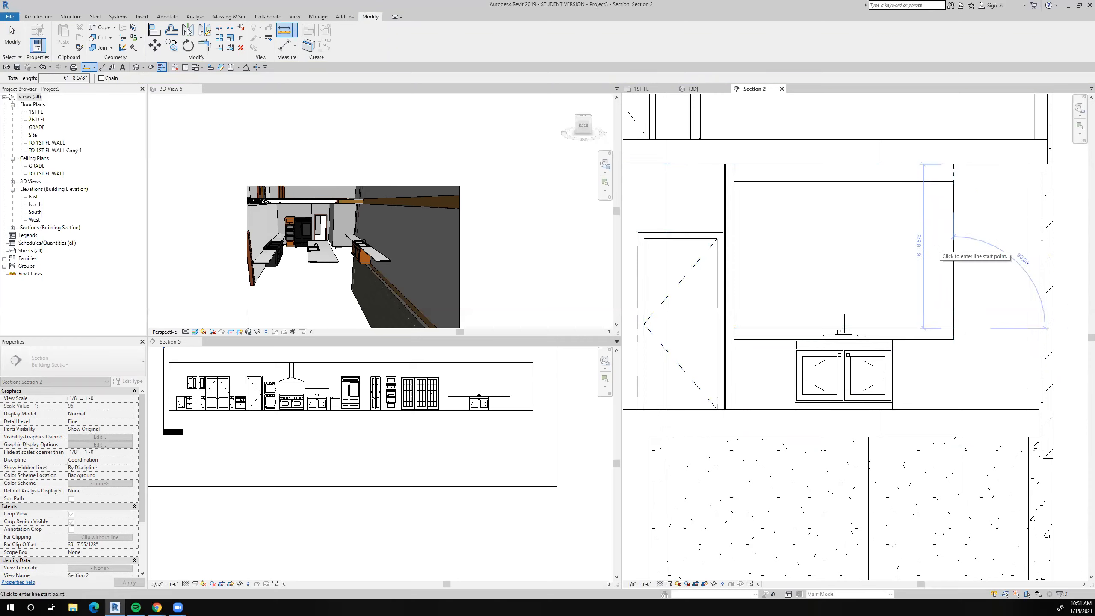
key(Escape)
key(Escape)
Set the sink countertop's mirror height to 6' 8".
click(944, 268)
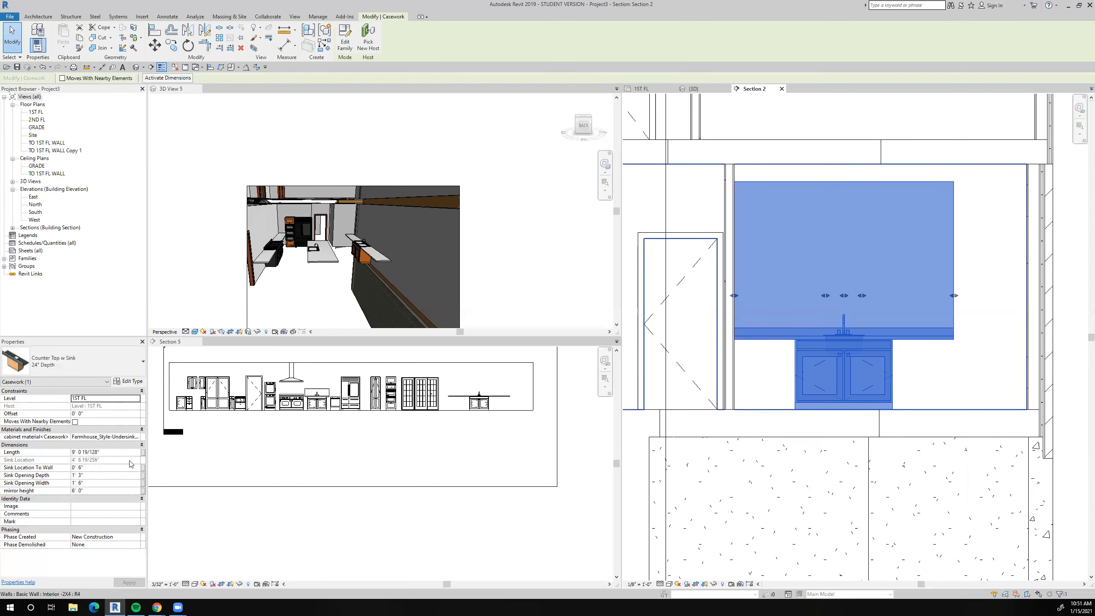
click(84, 491)
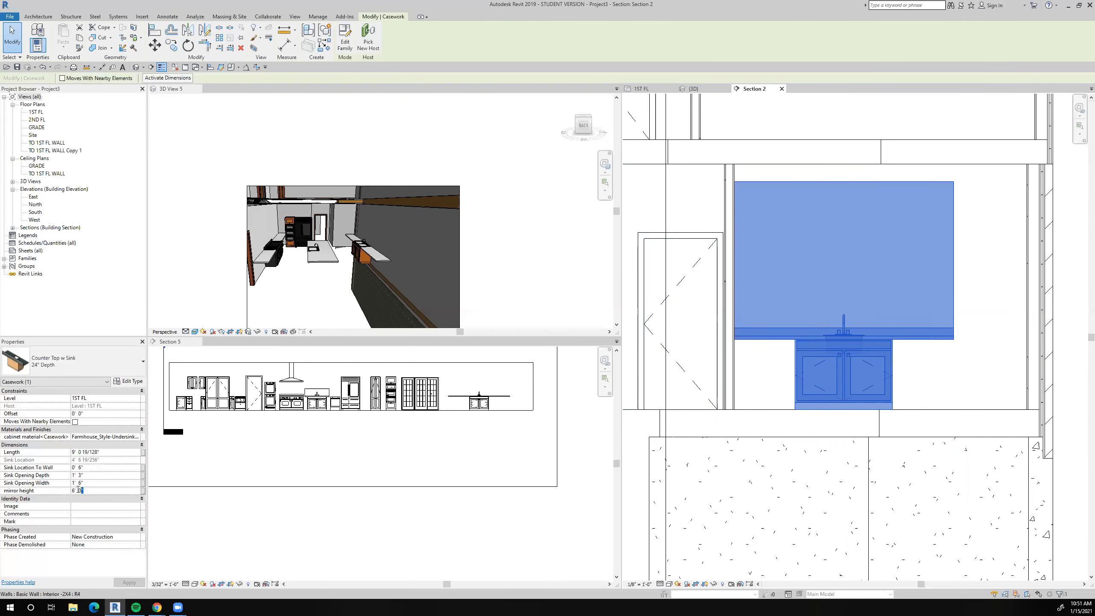
text(8)
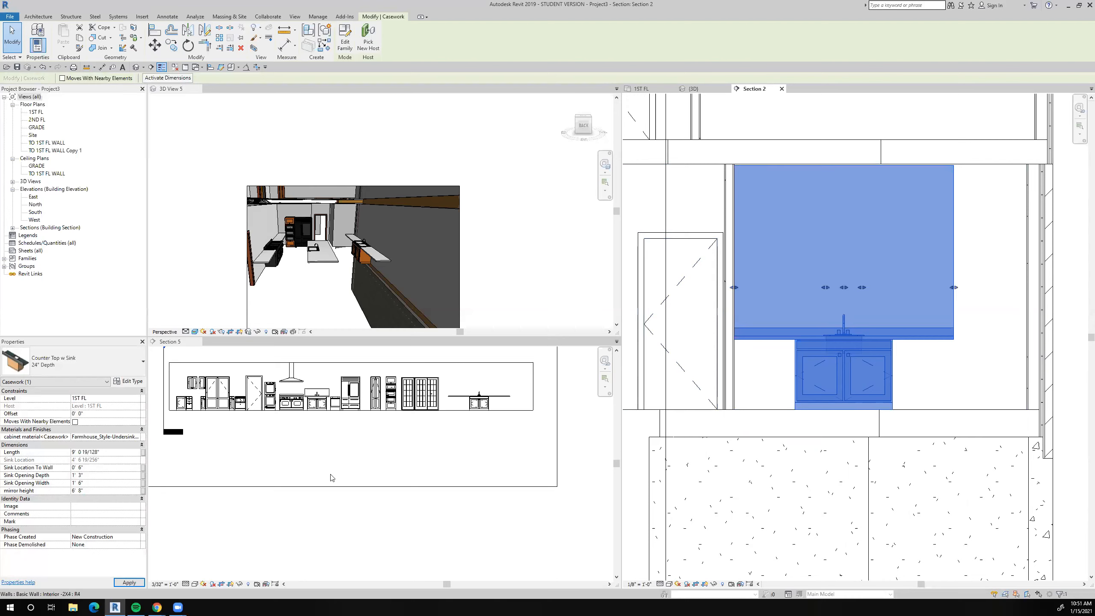
scroll(948, 181, up, 2)
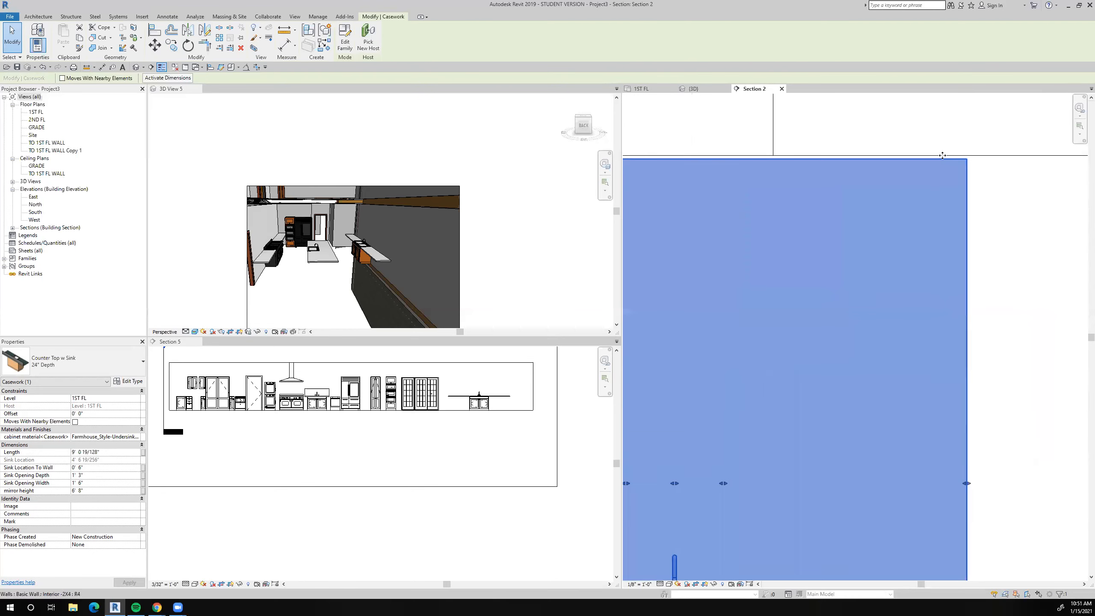
scroll(898, 283, down, 2)
scroll(889, 328, down, 3)
key(Escape)
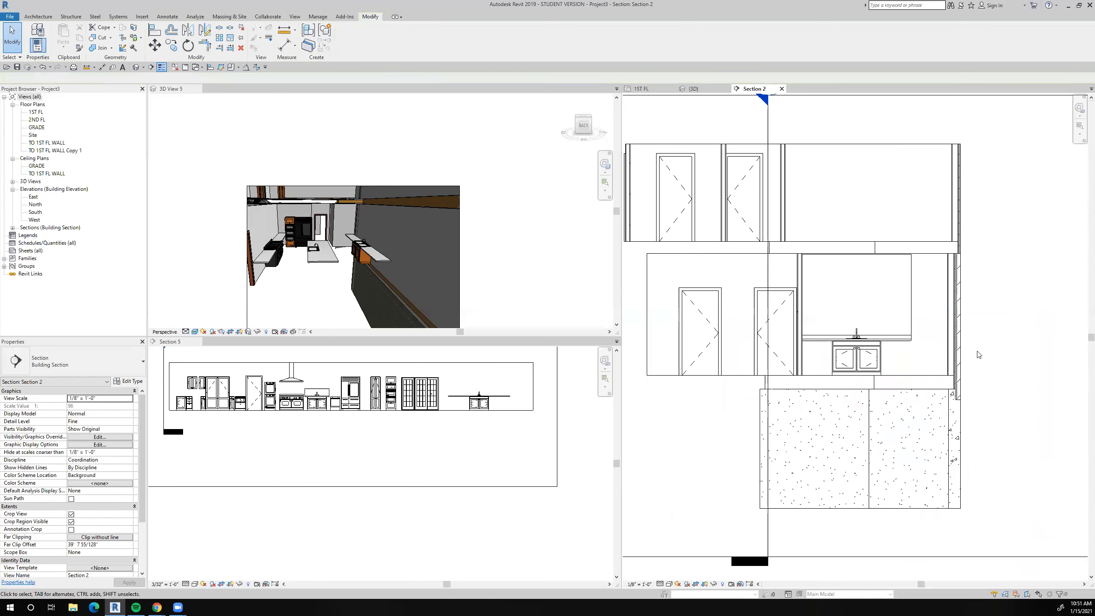
scroll(857, 341, up, 3)
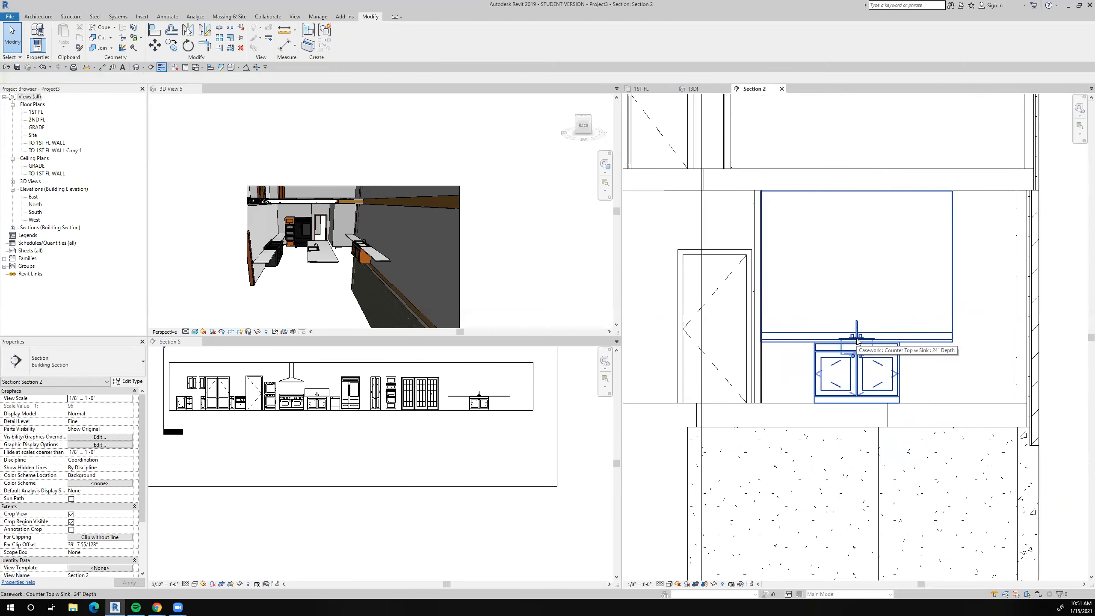
scroll(857, 341, down, 5)
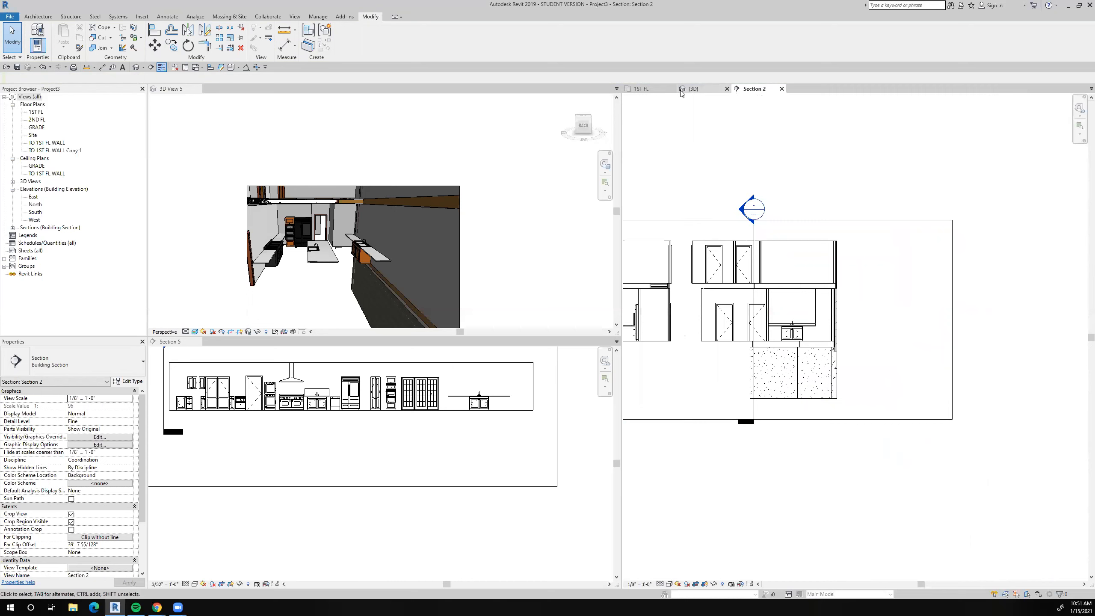
Return to the 1ST FL plan and start placing a component of type Sink Vanity-Square 20" x 18".
click(654, 91)
middle_drag(790, 248, 755, 231)
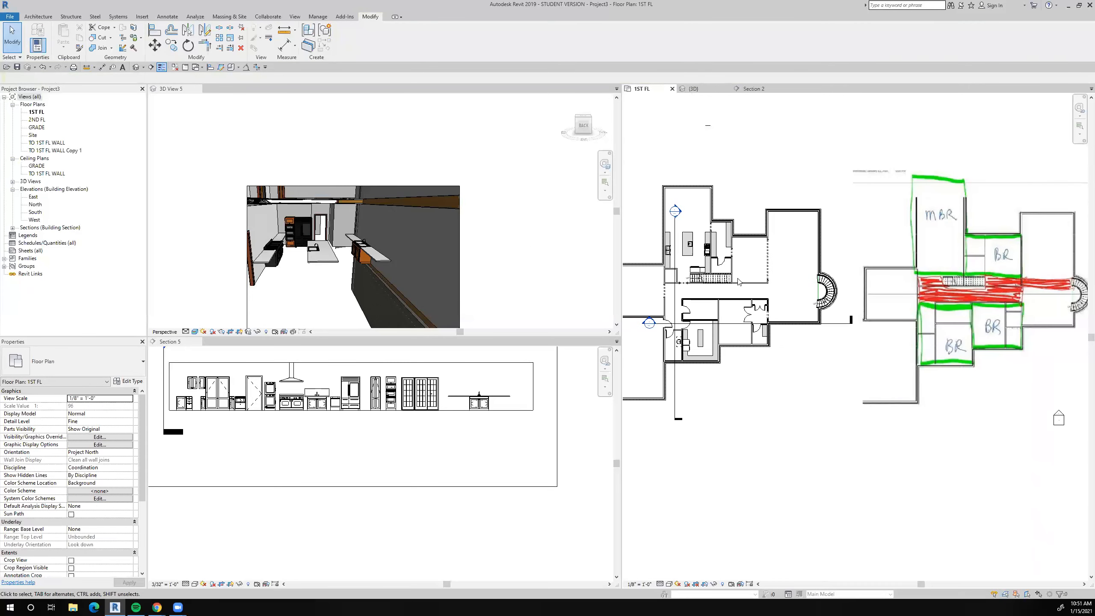
scroll(759, 317, up, 6)
key(Escape)
key(c)
key(m)
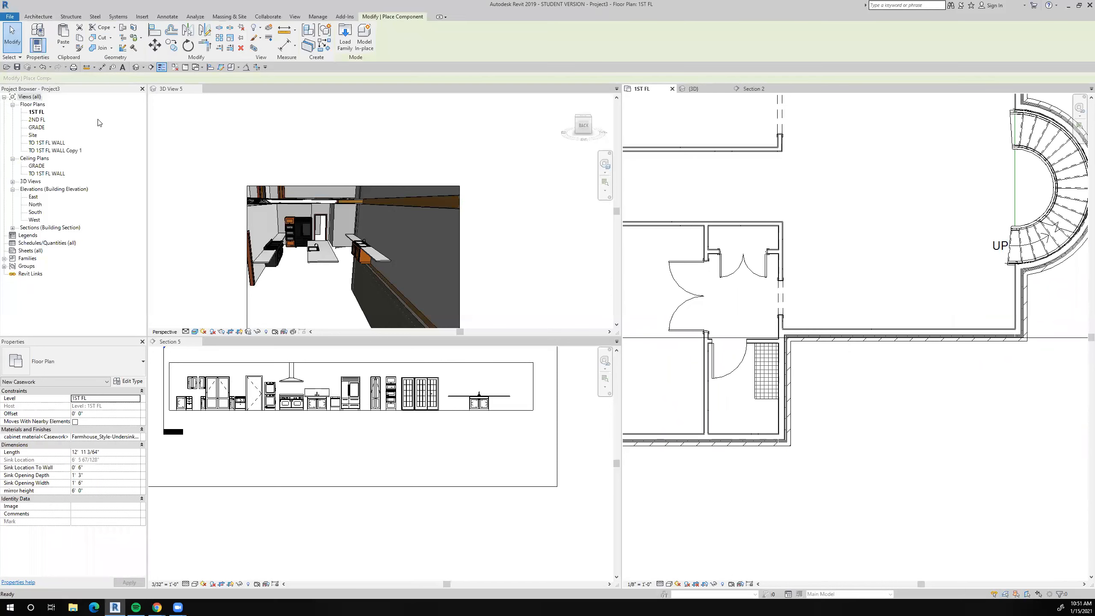
click(76, 362)
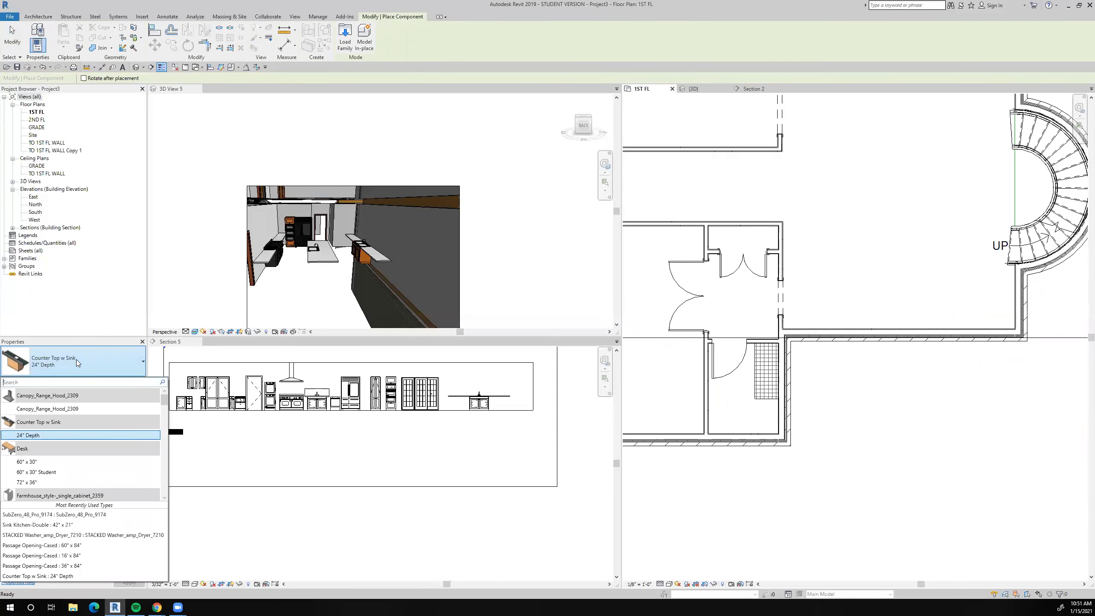
text(SINK)
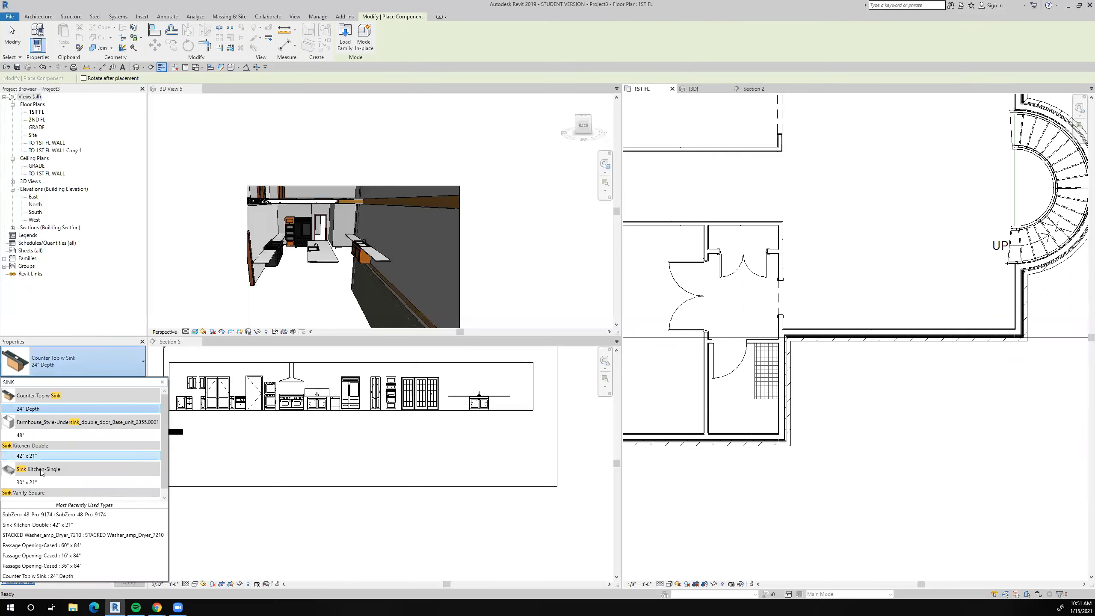
scroll(47, 477, down, 1)
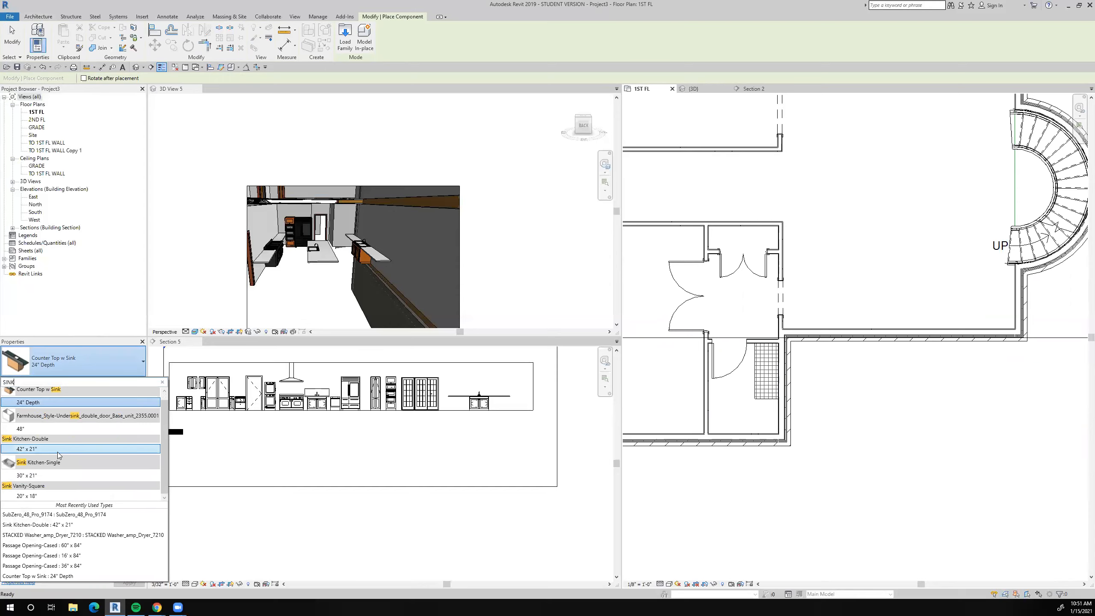
click(27, 496)
scroll(759, 374, up, 4)
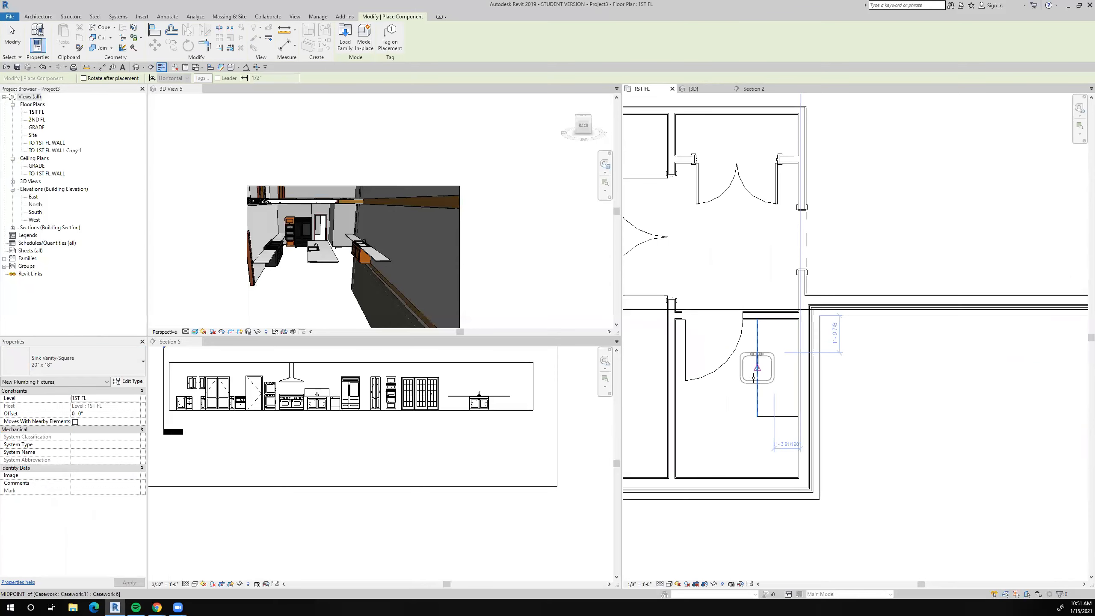
Place the vanity sink on the counter in the small southeast room, rotated so its faucet is toward the east wall.
key(space)
key(space)
key(space)
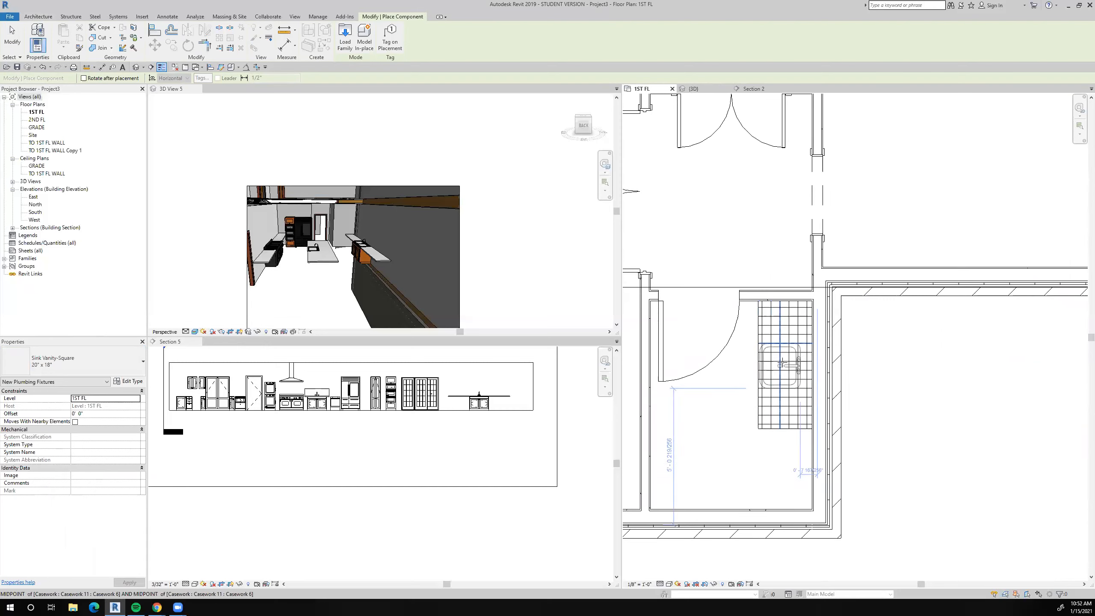
click(788, 363)
key(Escape)
key(Escape)
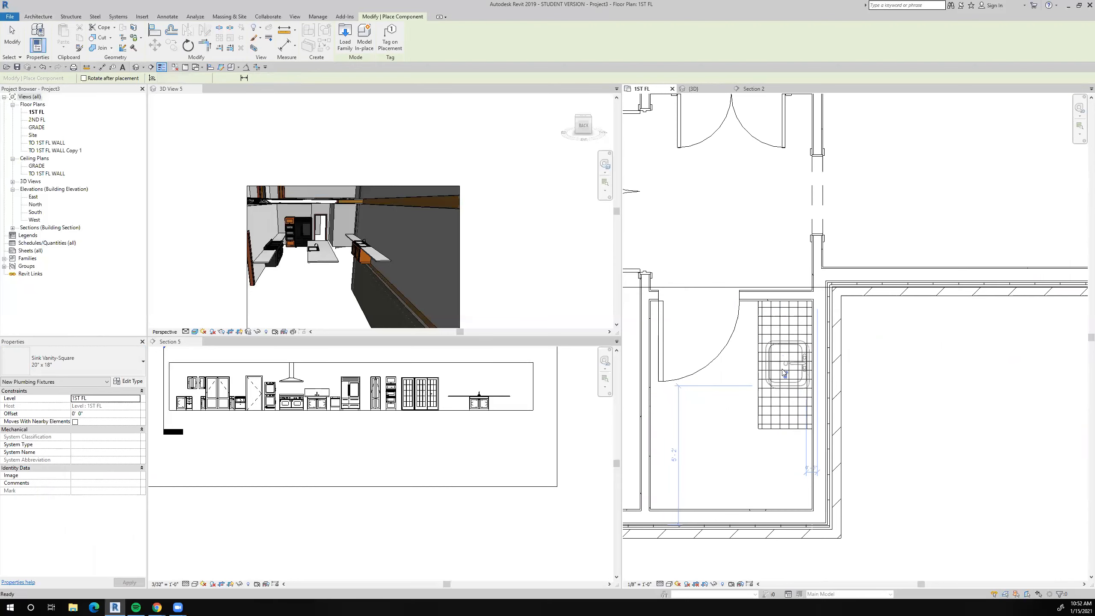
Nudge the vanity sink slightly west, away from the wall behind the counter.
click(775, 371)
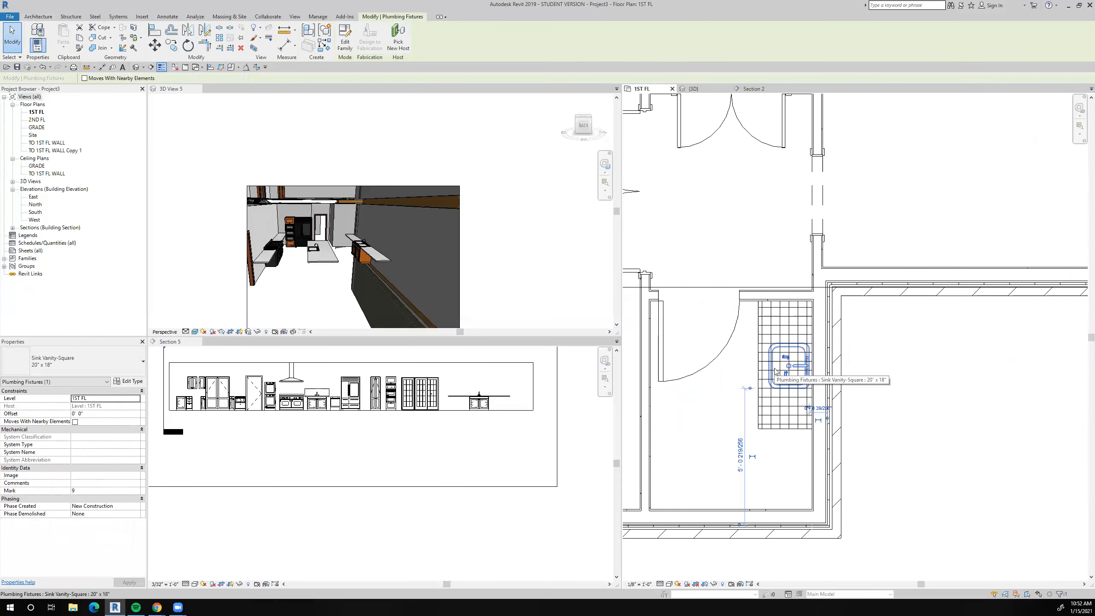
key(Left)
key(Left)
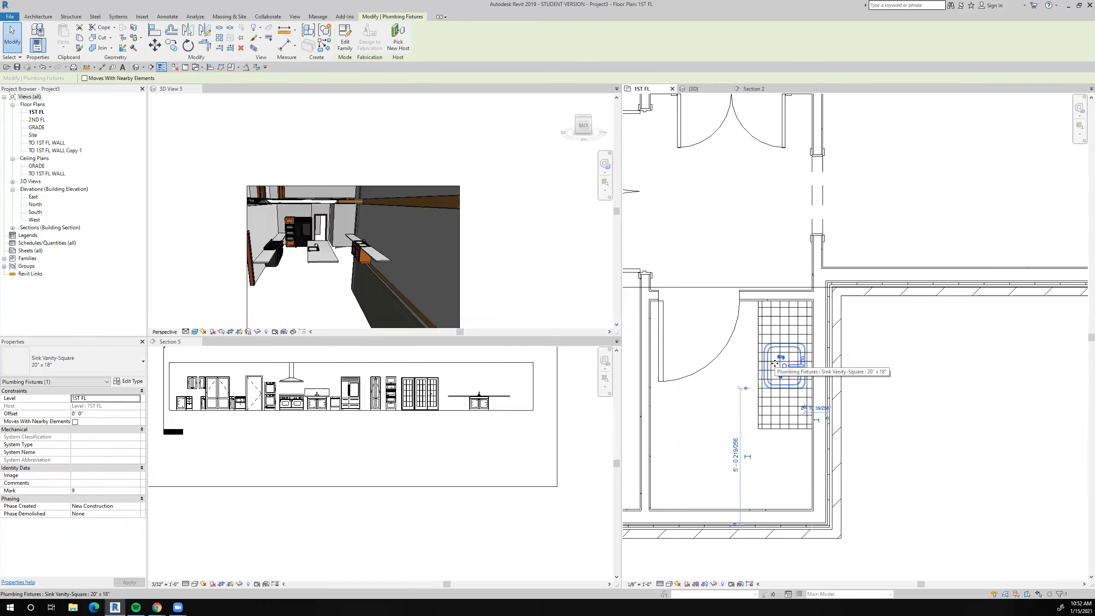
key(Left)
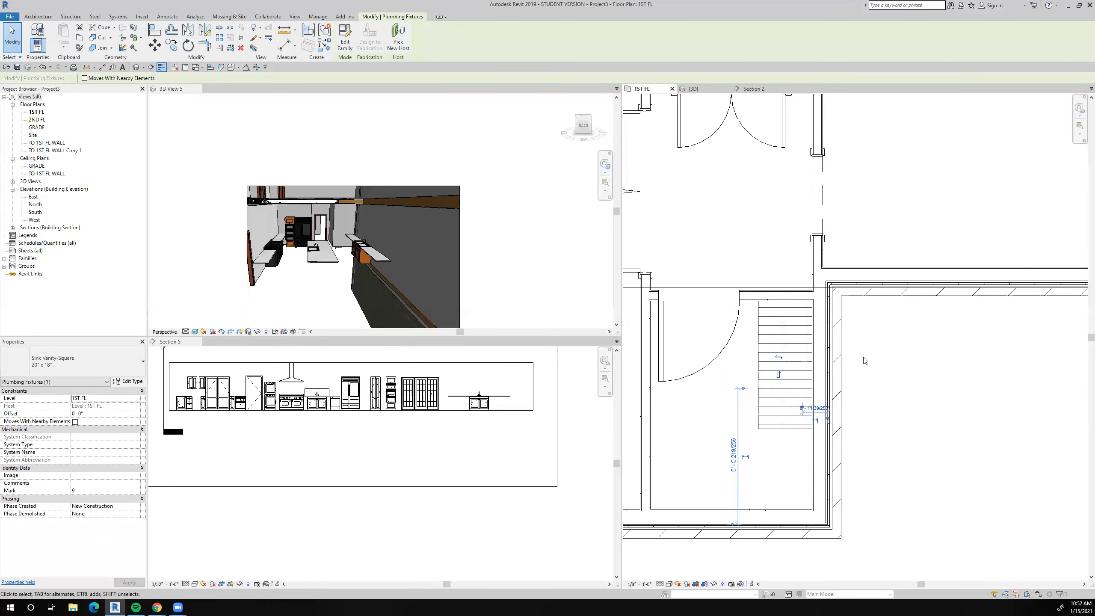
Move the north–south section line east so it cuts through the small southeast room's counter, and open its section view.
scroll(865, 360, down, 6)
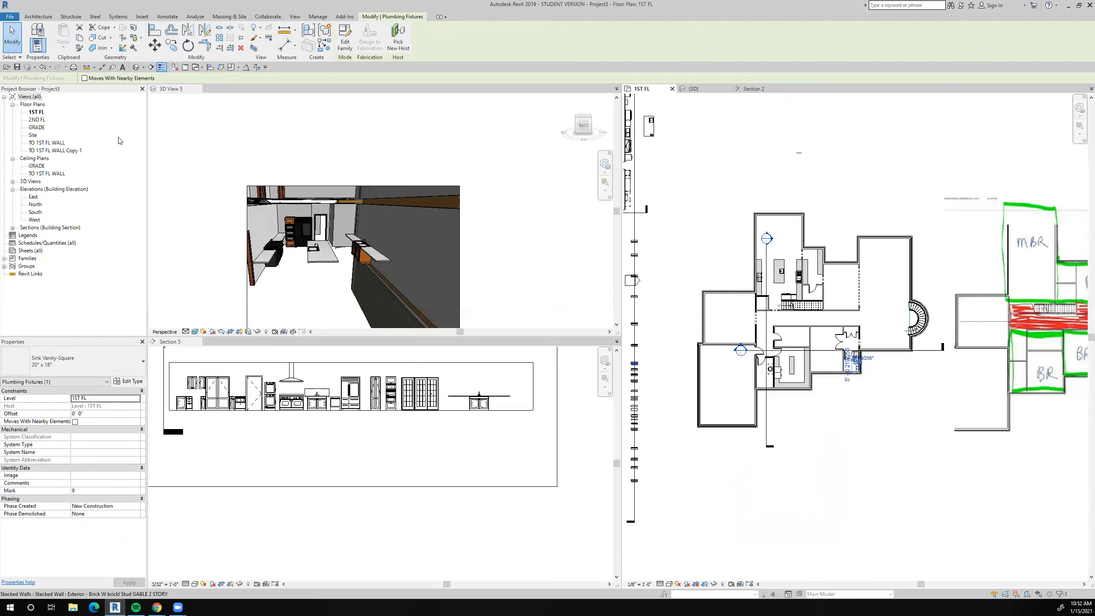
click(20, 35)
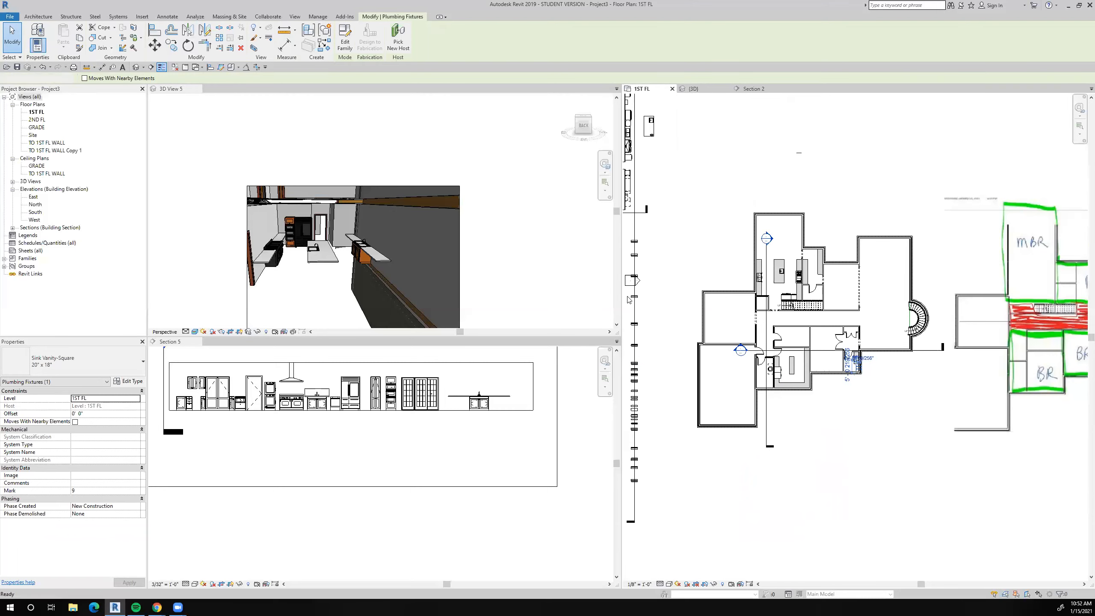
click(767, 435)
drag(767, 434, 856, 433)
right_click(856, 432)
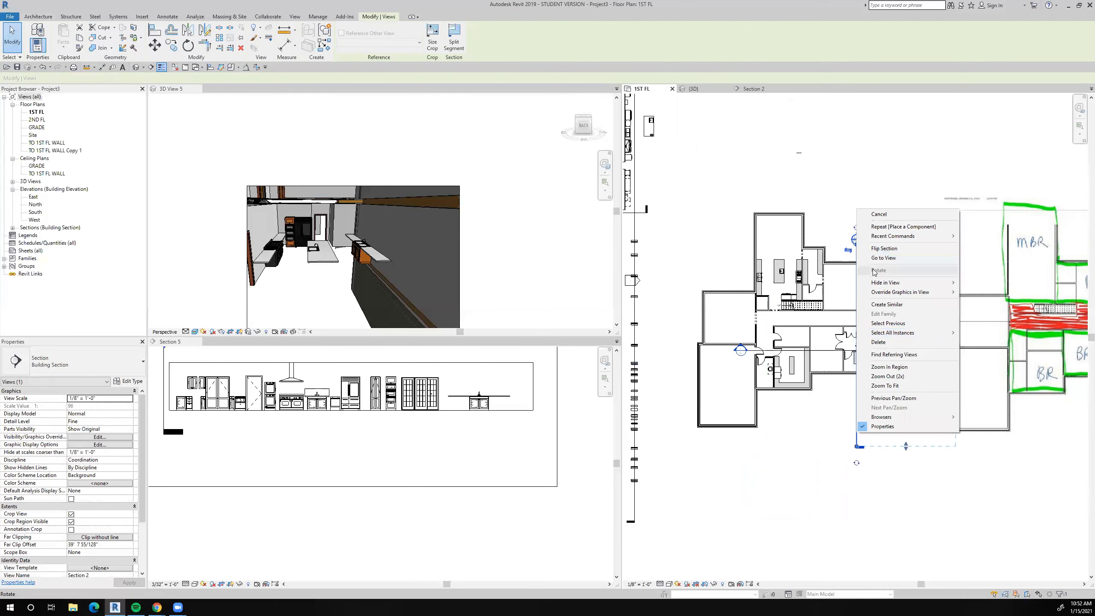
click(891, 260)
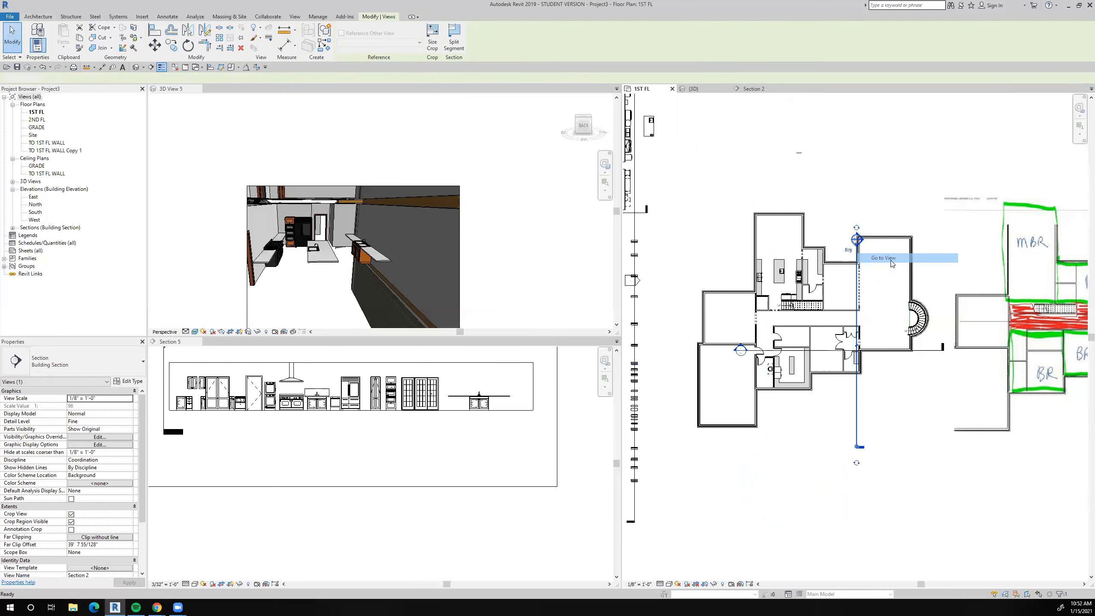
Align the vanity sink's rim with the top surface of the countertop, and return to the 1ST FL plan.
scroll(766, 324, up, 5)
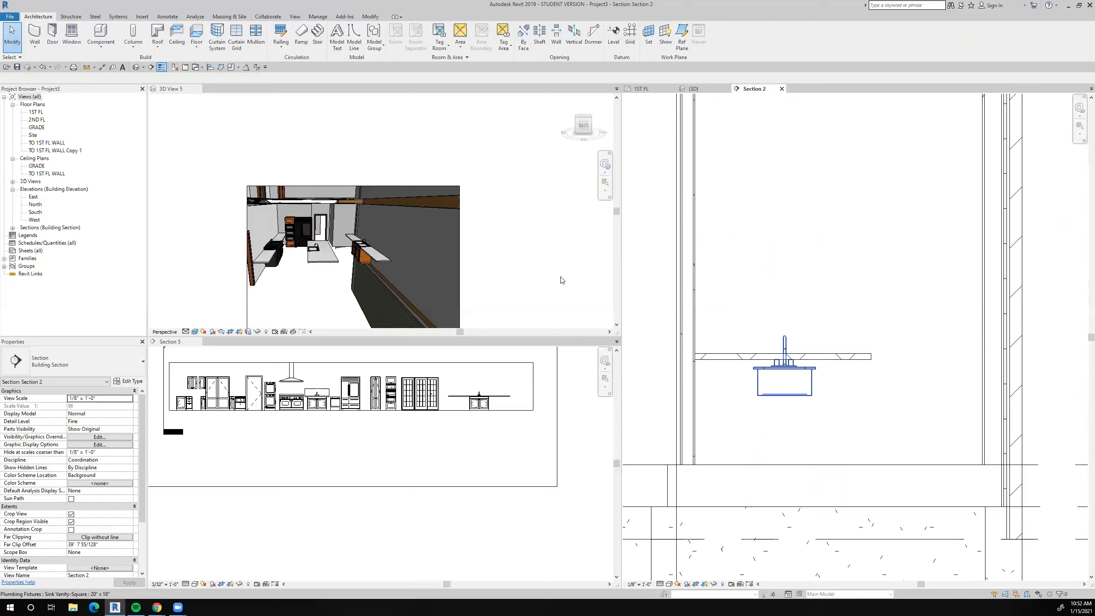
click(211, 67)
click(800, 354)
scroll(806, 374, up, 3)
click(803, 367)
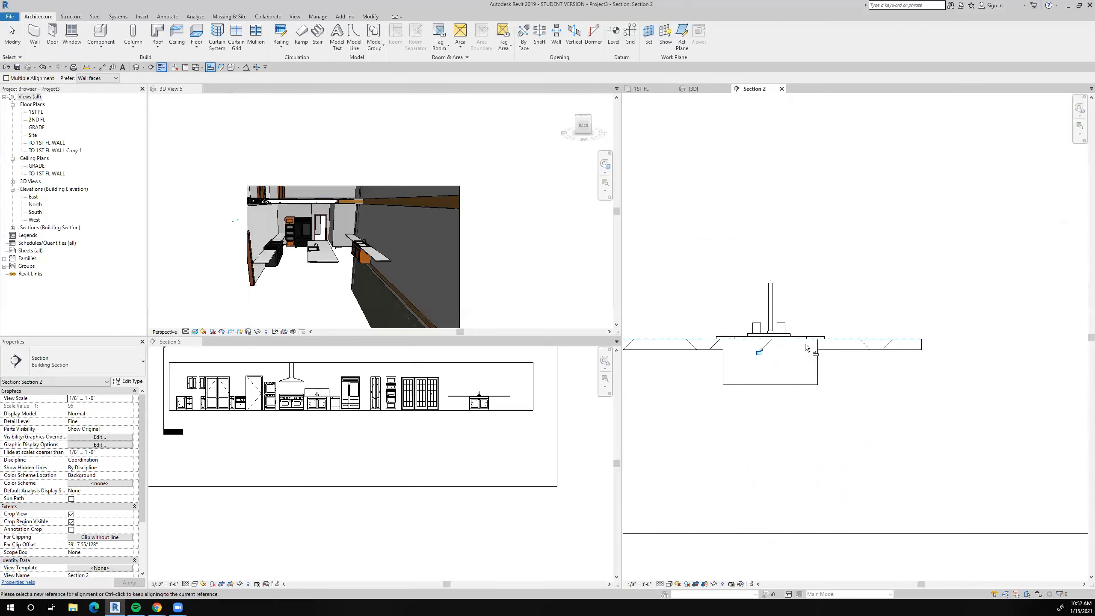
scroll(806, 343, down, 3)
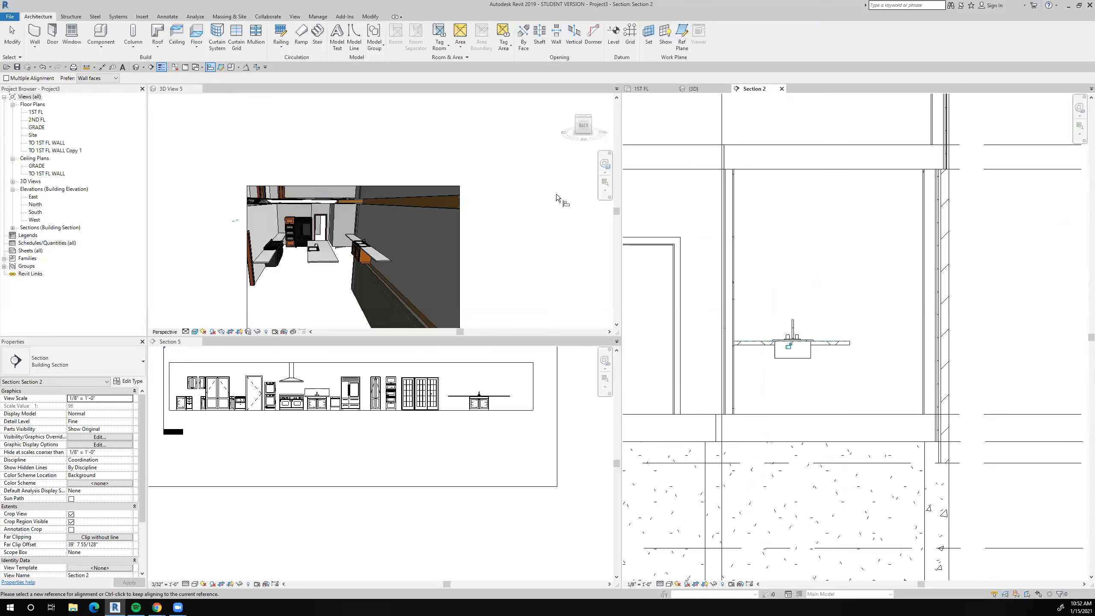
scroll(808, 344, up, 2)
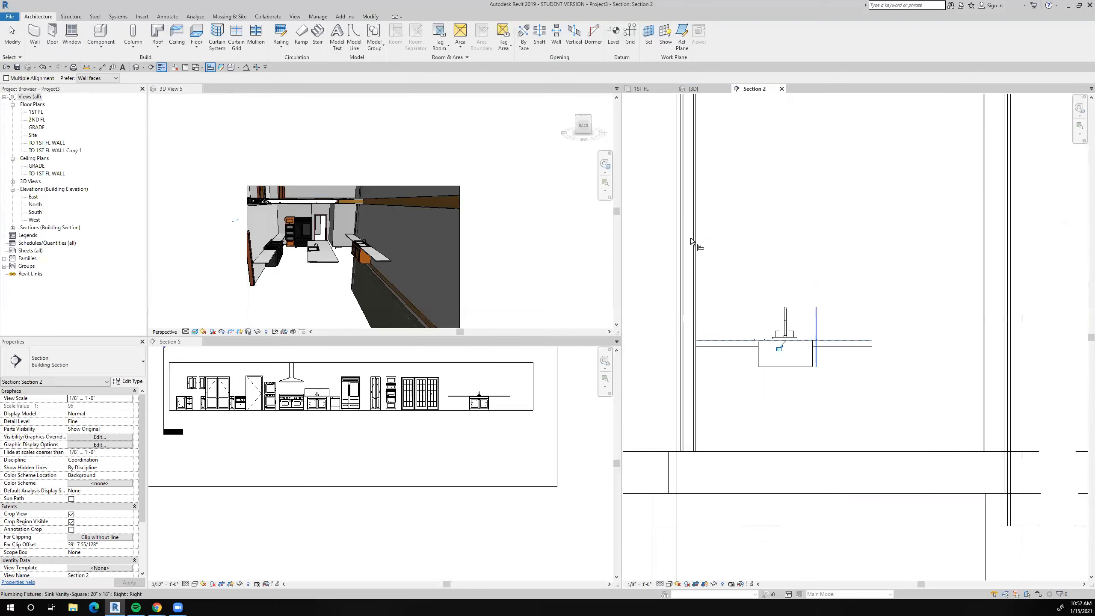
click(641, 89)
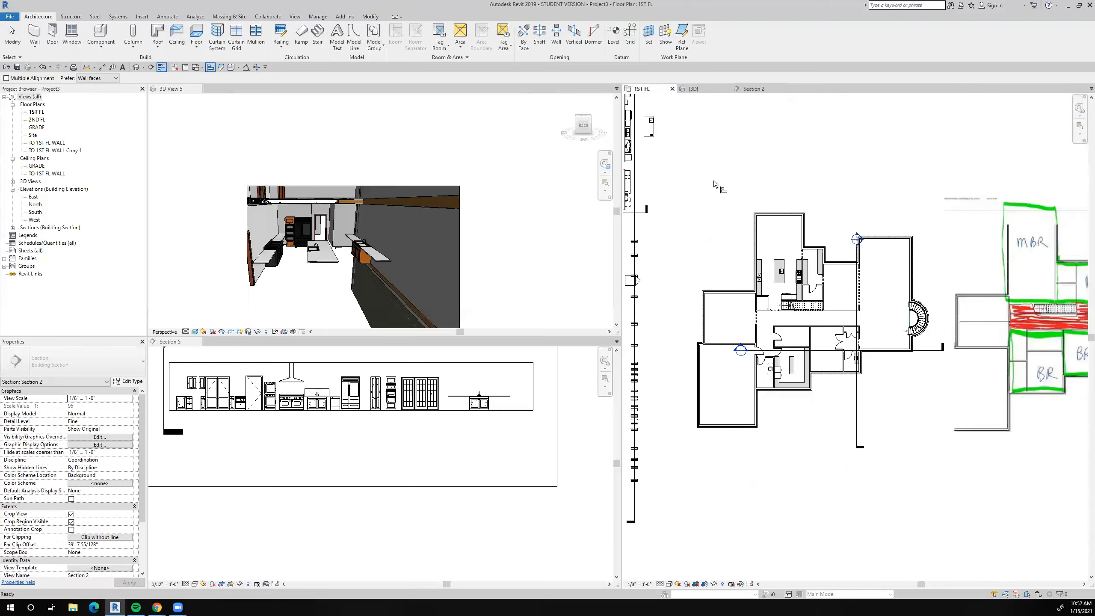
Centre the vanity sink on the southeast room's counter with an equality-constrained aligned dimension between the counter's two ends and the sink's centre.
scroll(859, 375, up, 4)
scroll(860, 375, up, 5)
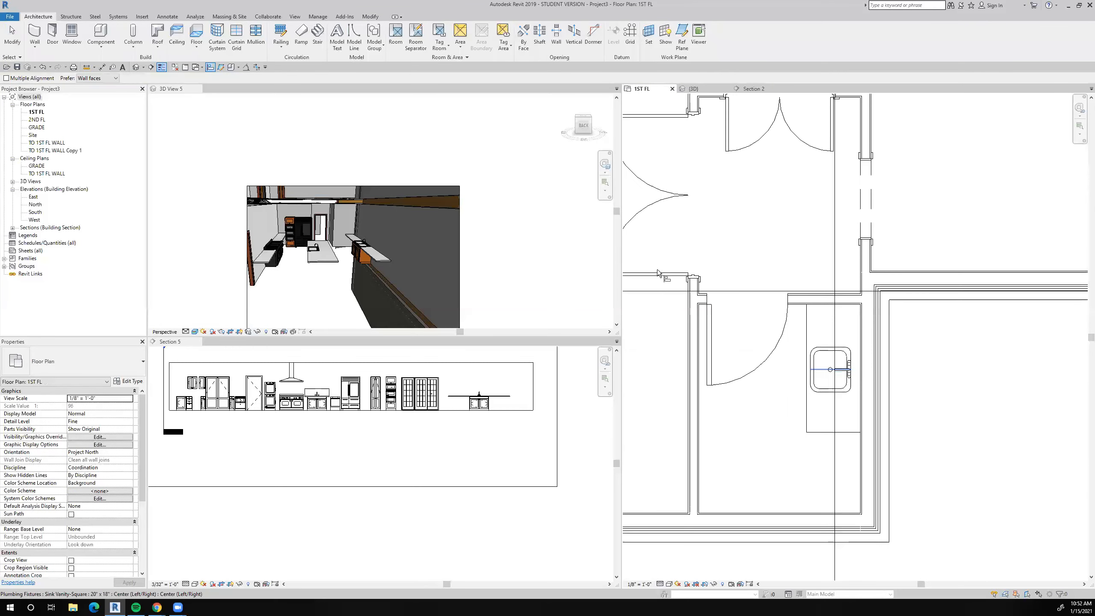
key(d)
key(i)
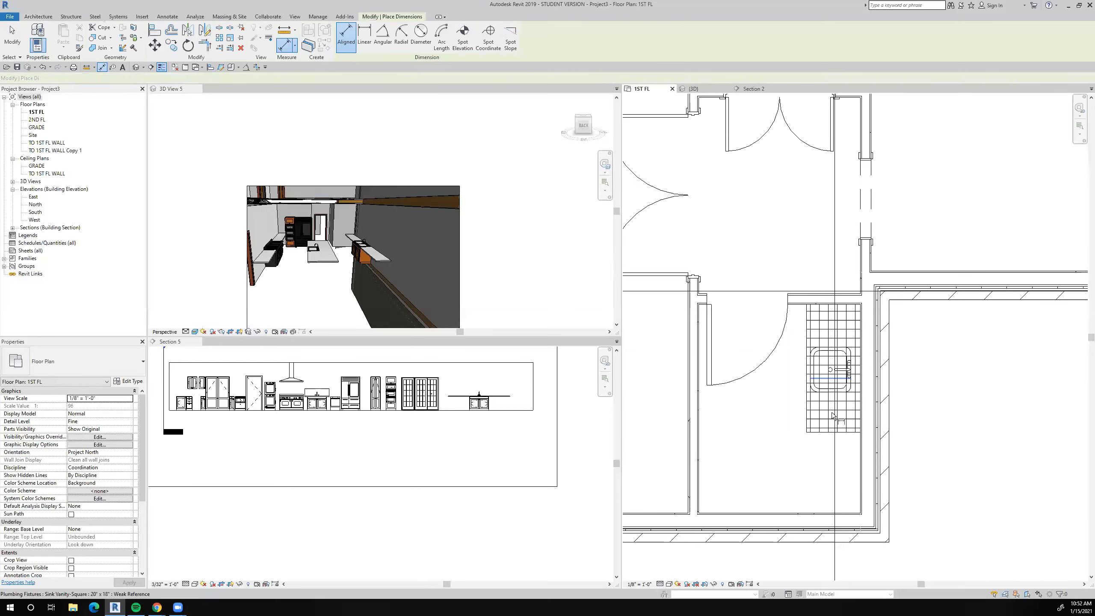
click(833, 371)
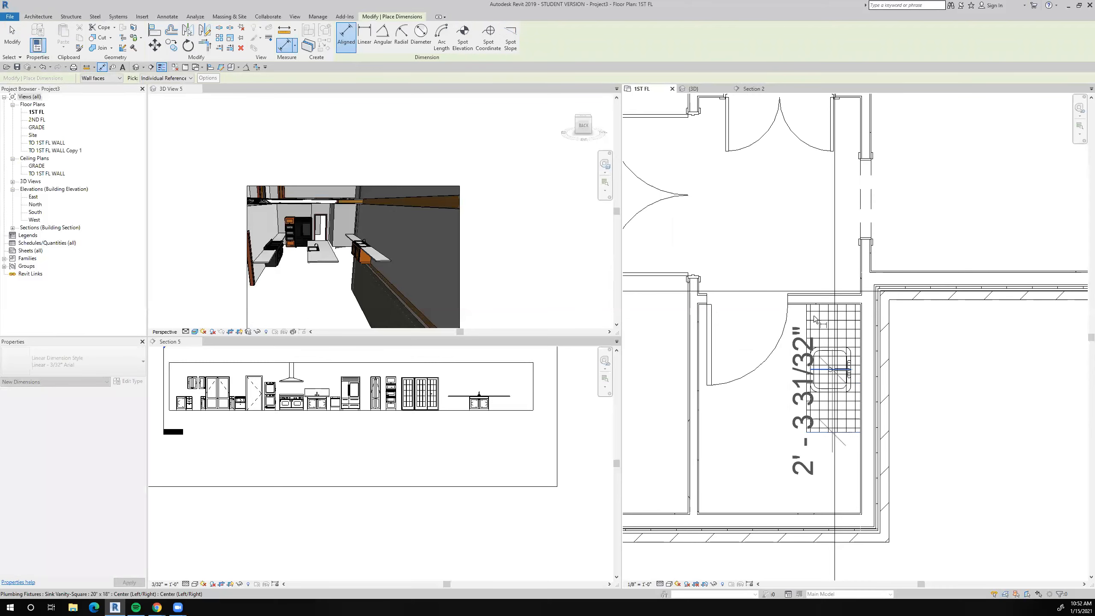
click(812, 304)
click(968, 371)
scroll(910, 373, down, 3)
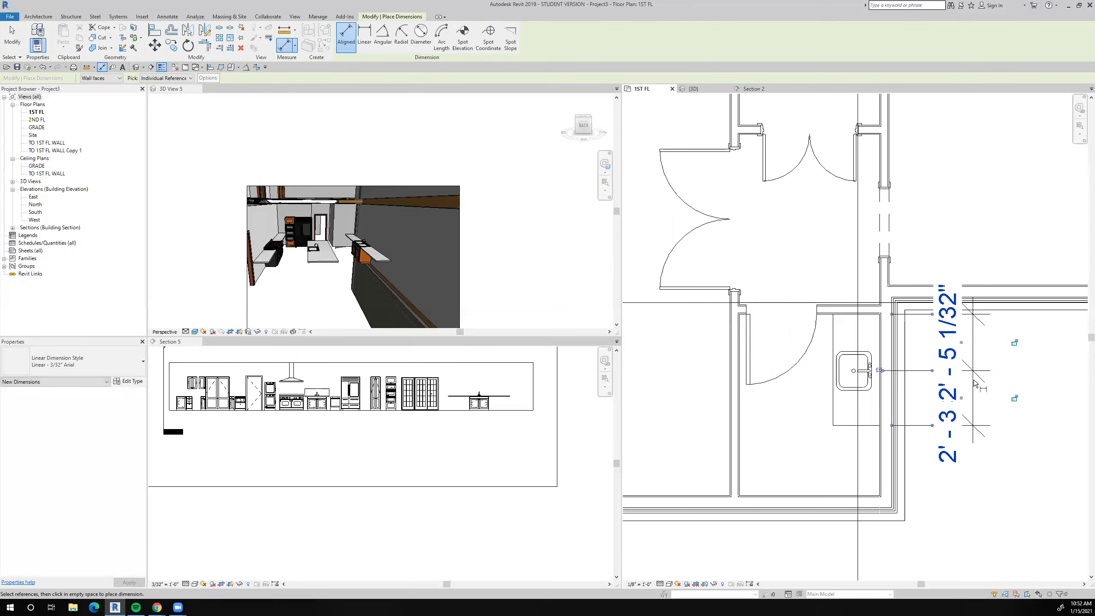
scroll(910, 373, up, 4)
click(909, 373)
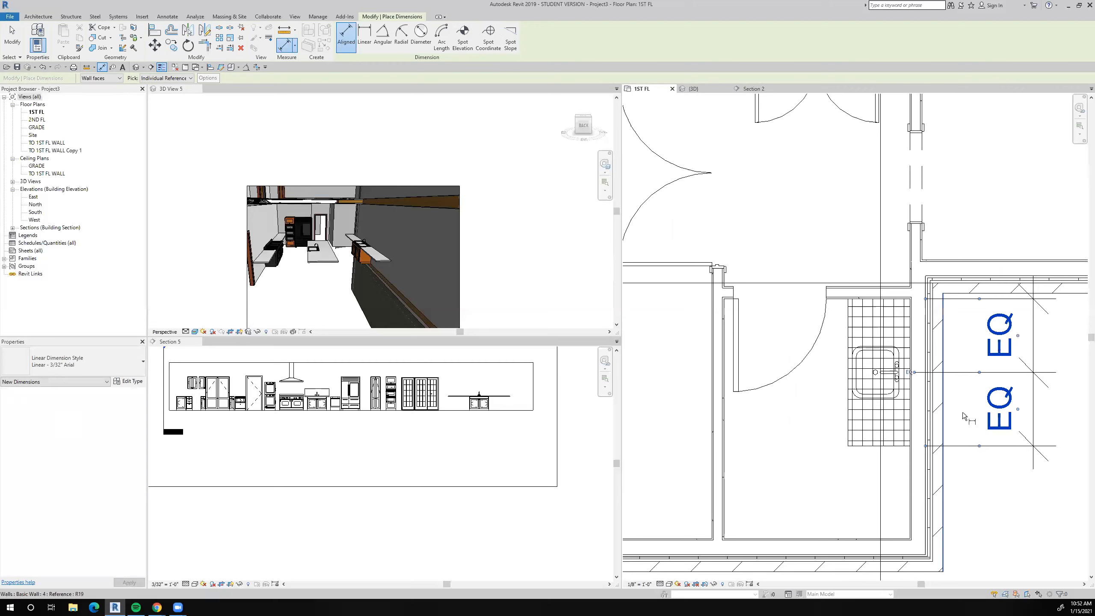
key(Escape)
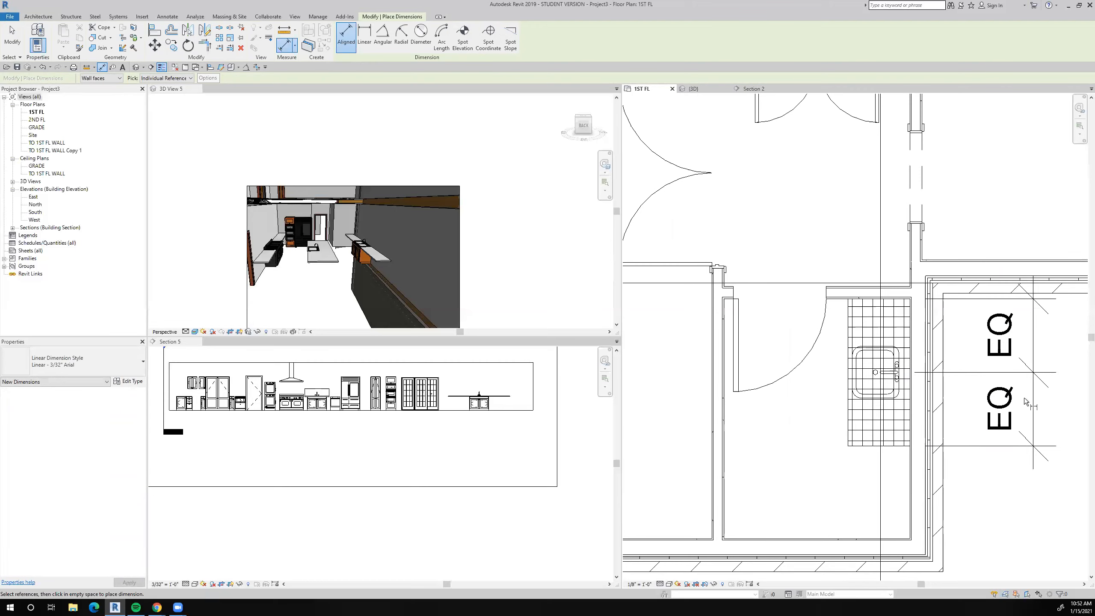
key(Escape)
Delete the equality dimension beside the vanity sink, leaving the sink and counter constrained.
click(1010, 372)
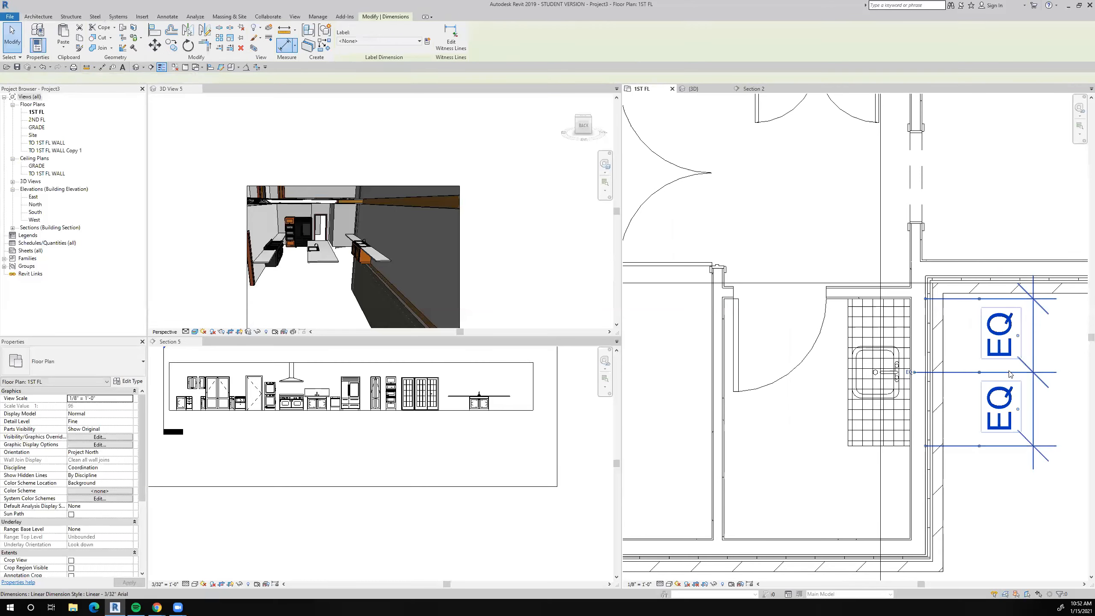
key(Delete)
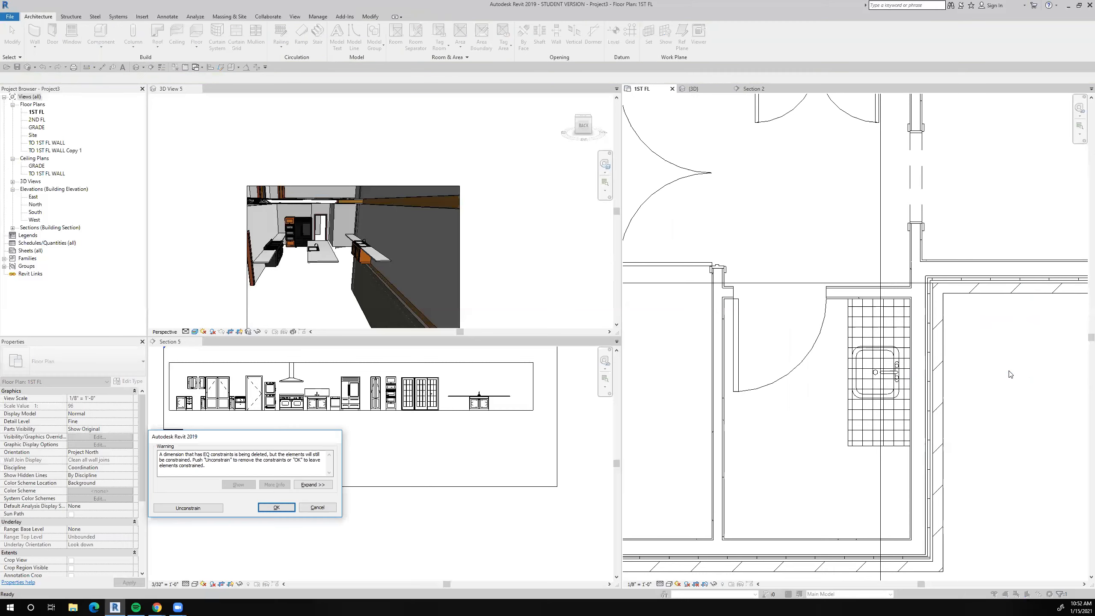
key(Return)
Move the north–south section line west through the kitchen island sink, check the sink in its section view, and return to the 1ST FL plan.
scroll(936, 402, down, 6)
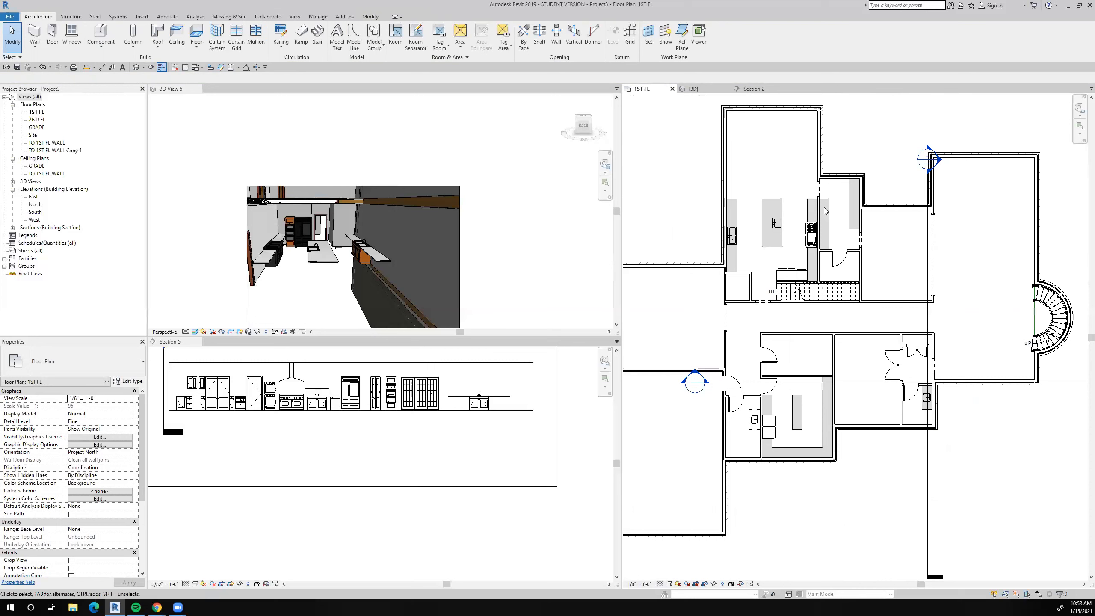
scroll(825, 211, up, 5)
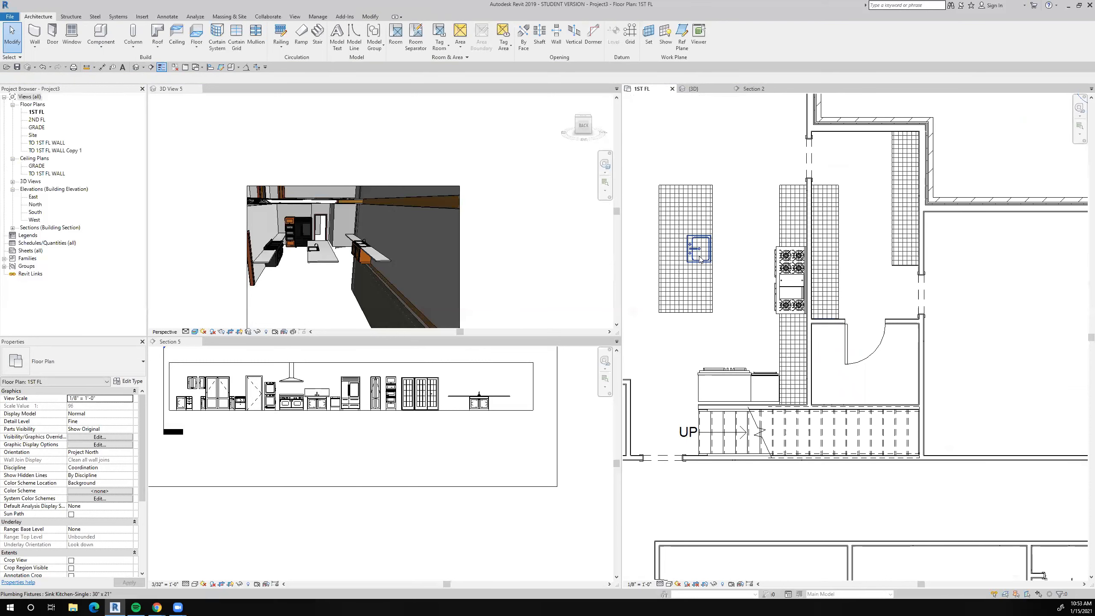
scroll(699, 255, down, 2)
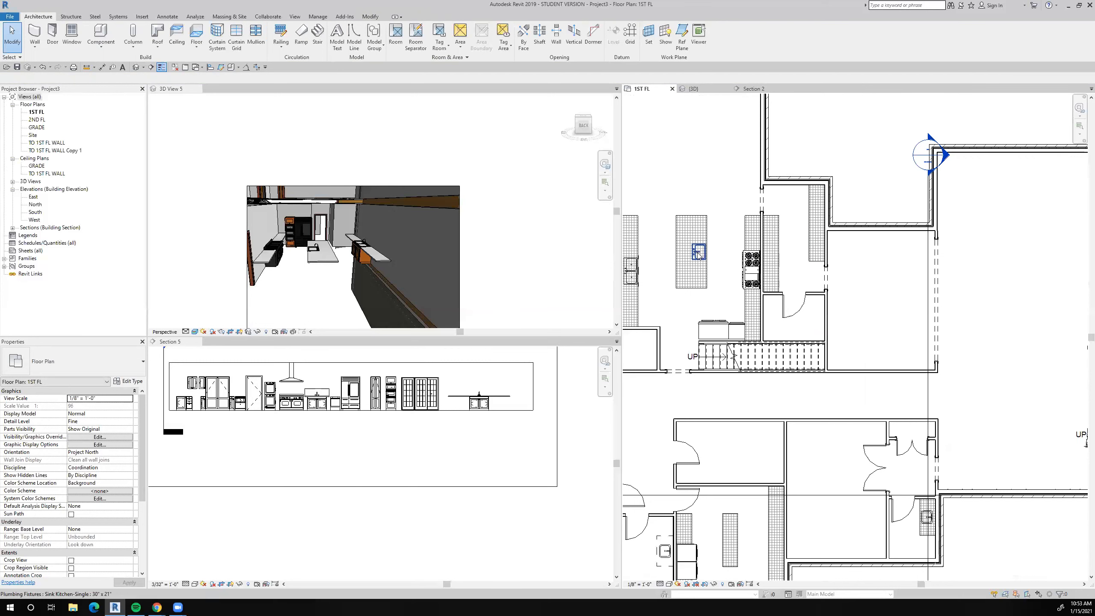
scroll(699, 253, down, 2)
drag(829, 504, 699, 341)
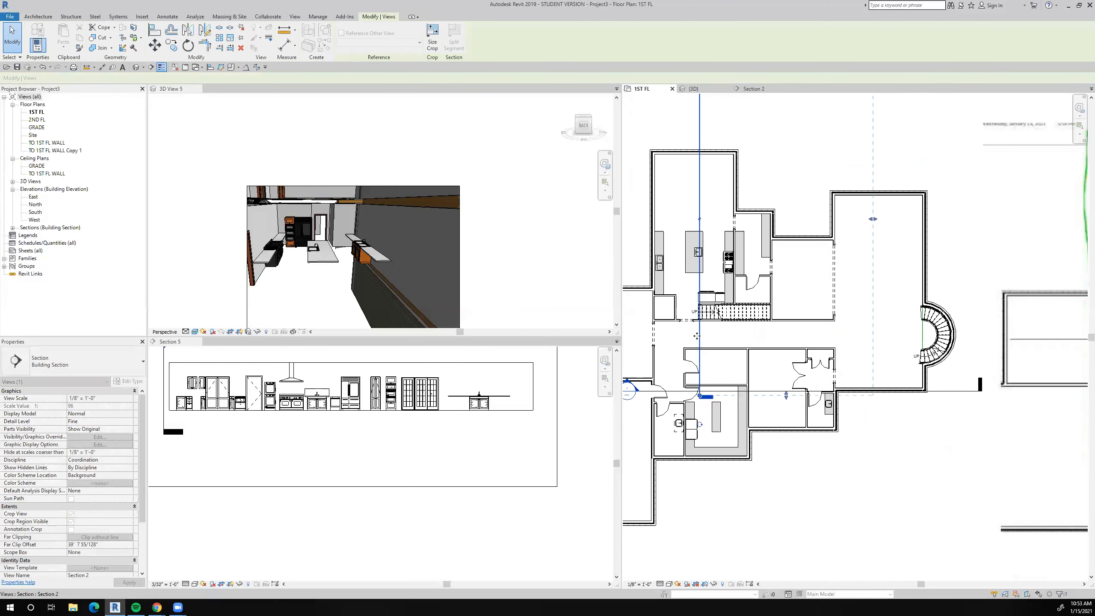
right_click(700, 345)
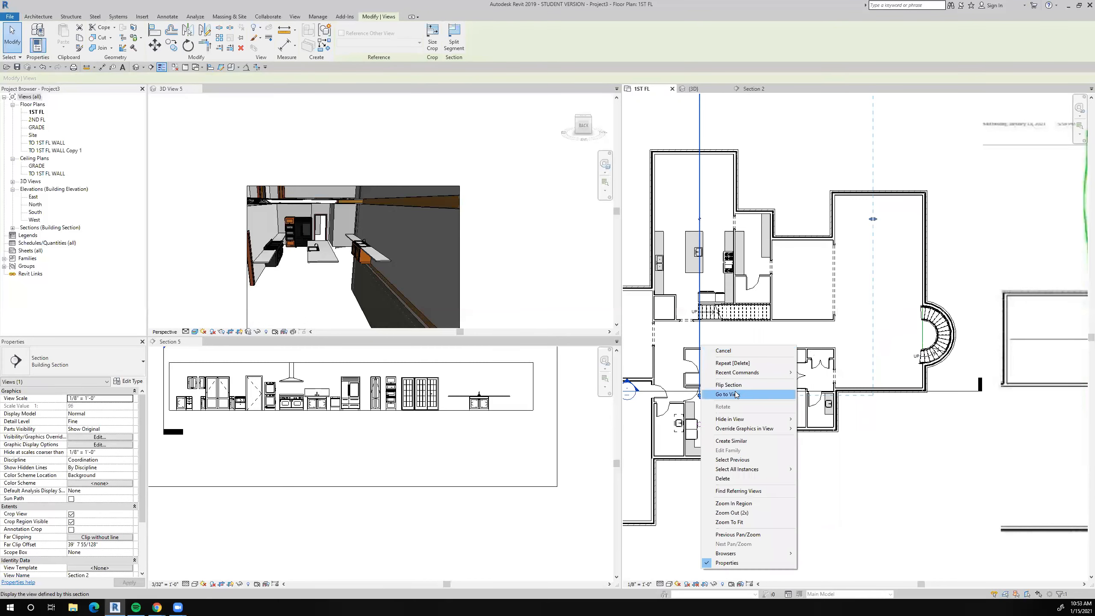
click(733, 395)
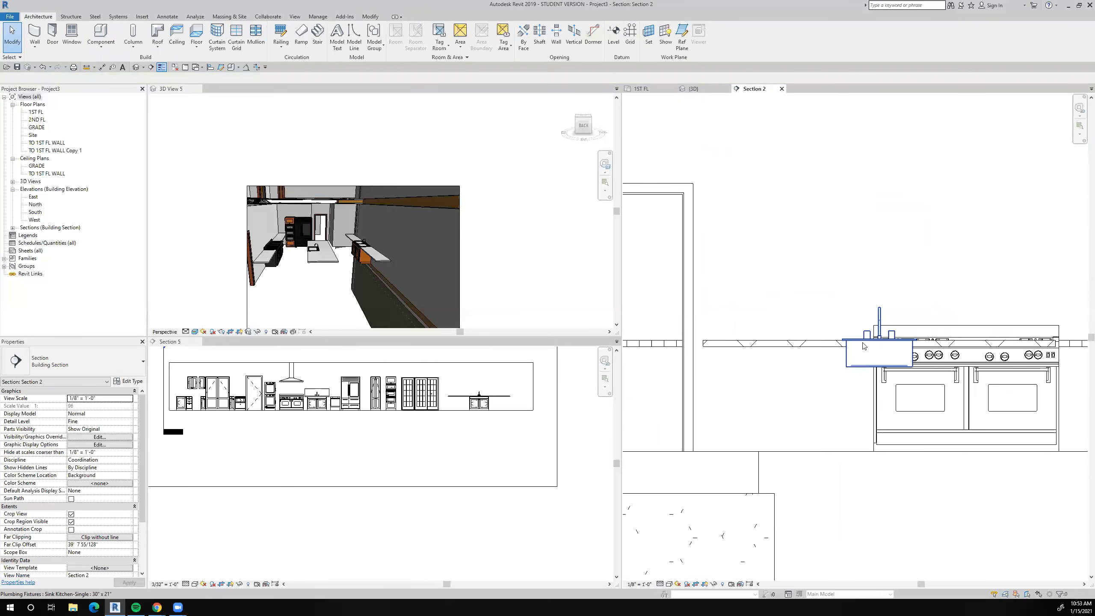
scroll(875, 348, down, 2)
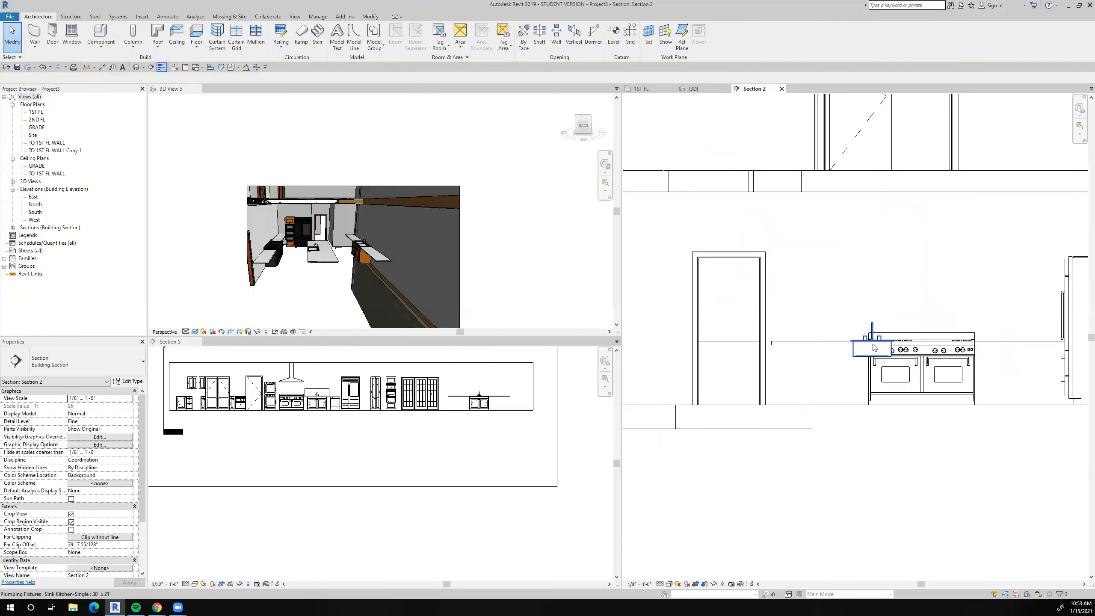
click(642, 89)
Place another 30" x 21" single kitchen sink like the island's on the pantry's east counter, rotated with its faucet toward the east wall.
scroll(696, 253, up, 4)
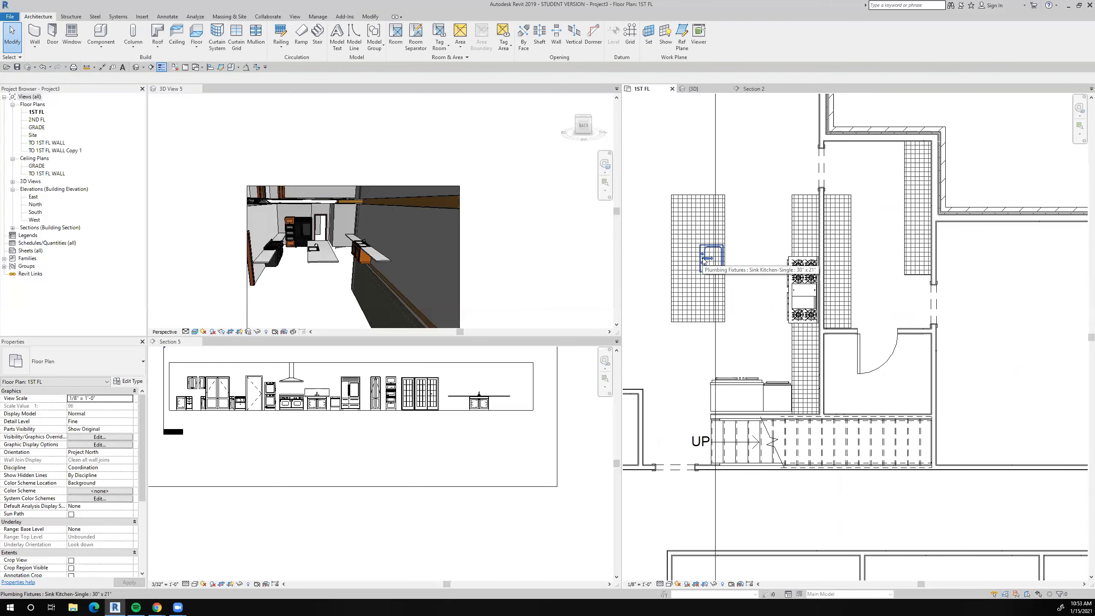
click(704, 260)
right_click(704, 260)
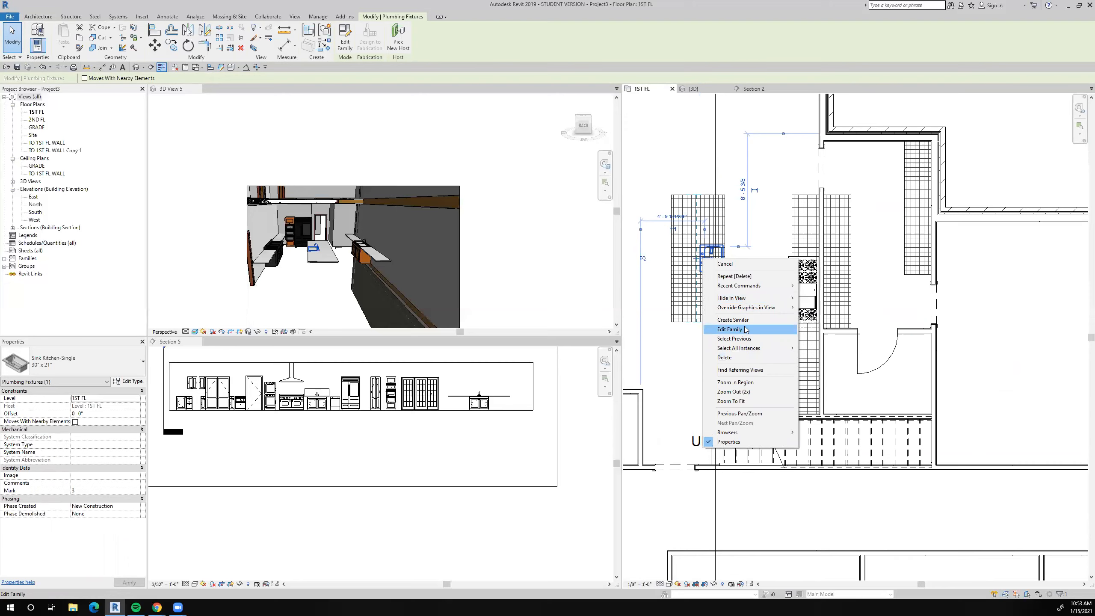
click(733, 319)
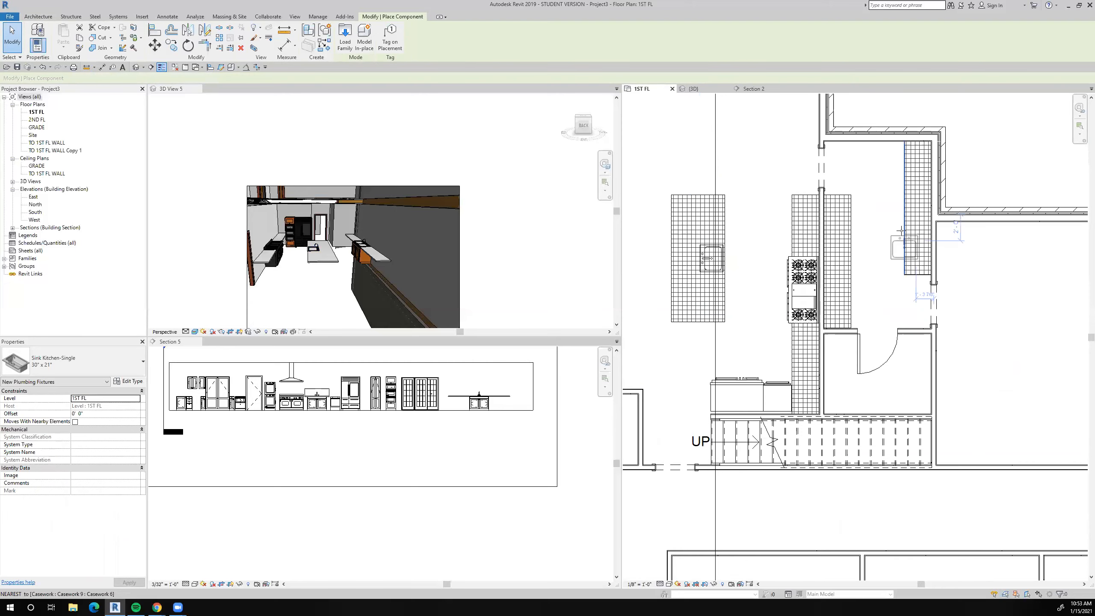
key(space)
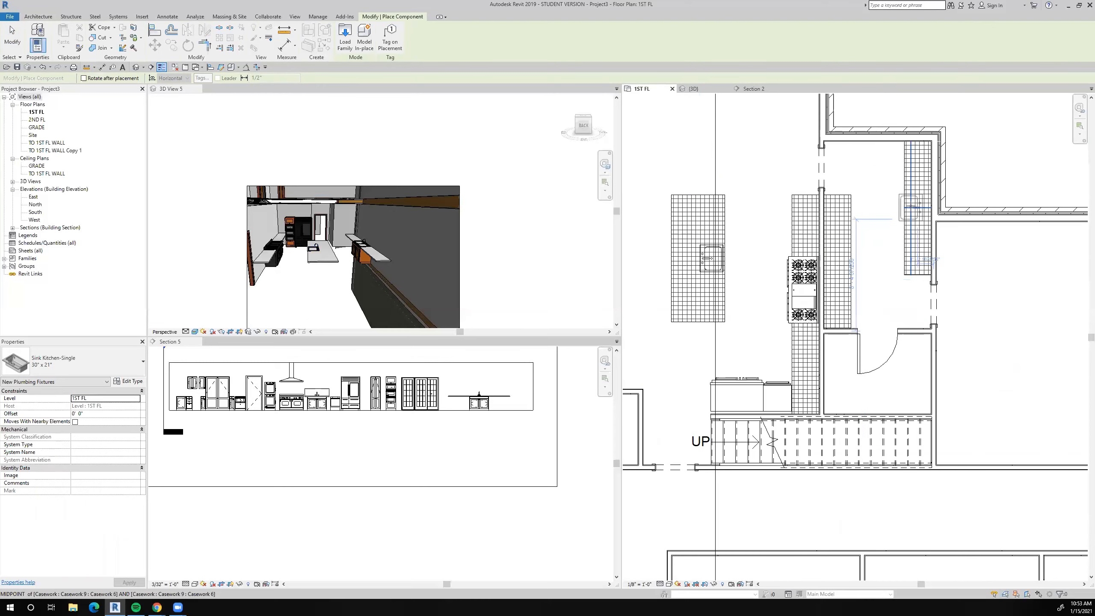
scroll(916, 207, up, 5)
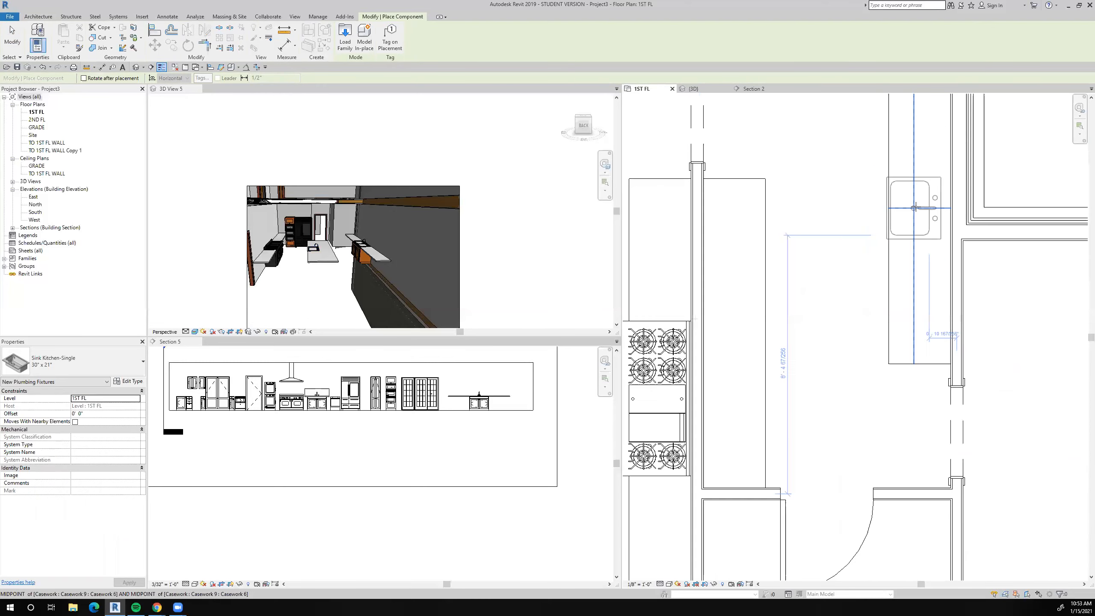
scroll(921, 208, down, 5)
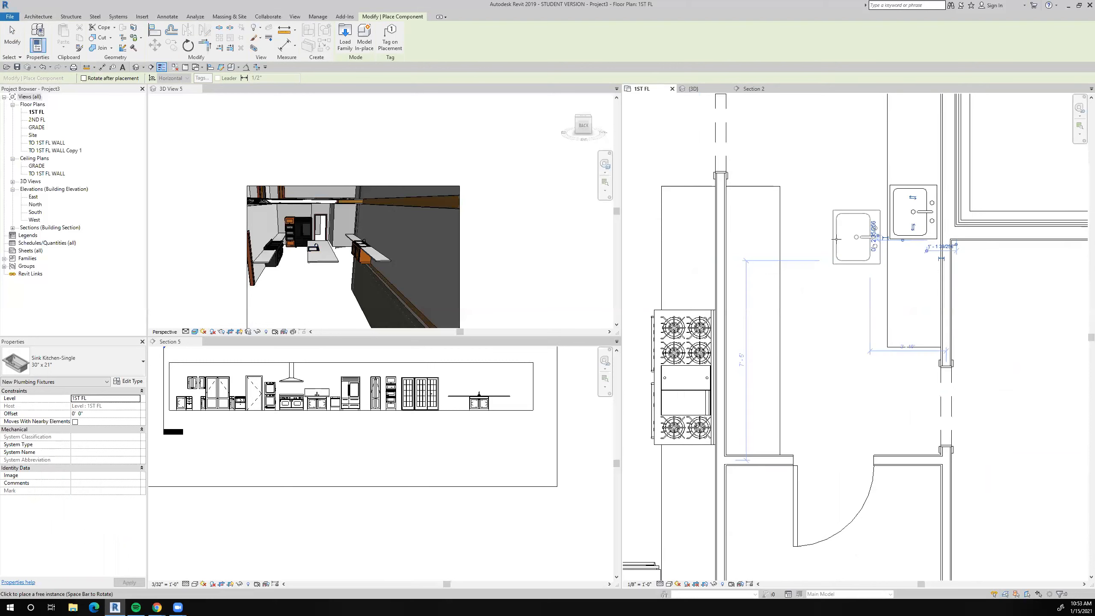
click(12, 37)
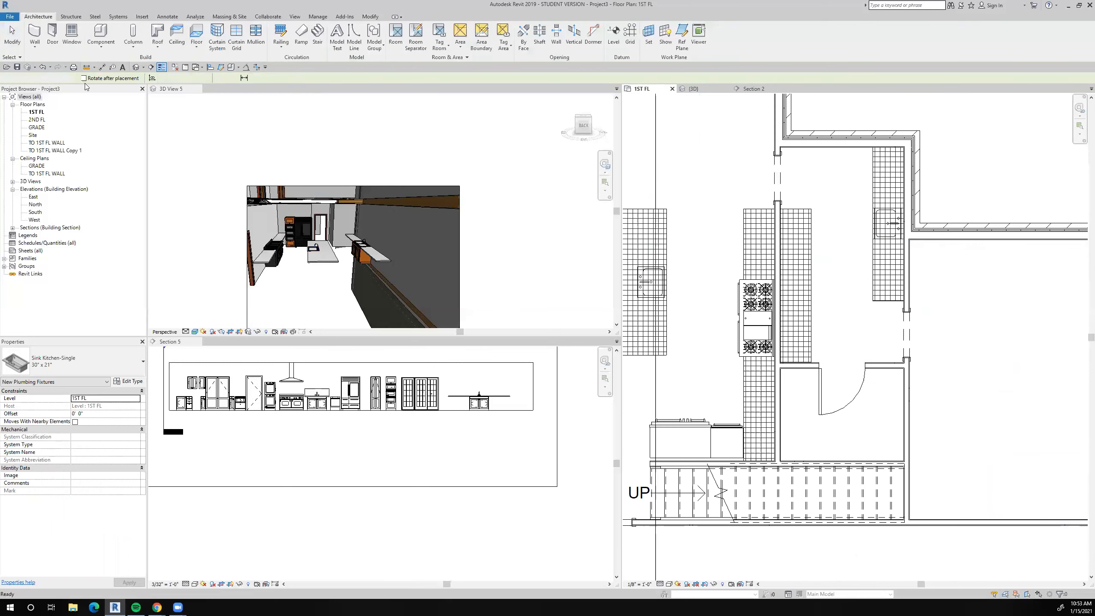
Centre the new sink along the pantry's east counter with an equality-constrained aligned dimension between the counter's ends and the sink's centreline.
click(102, 67)
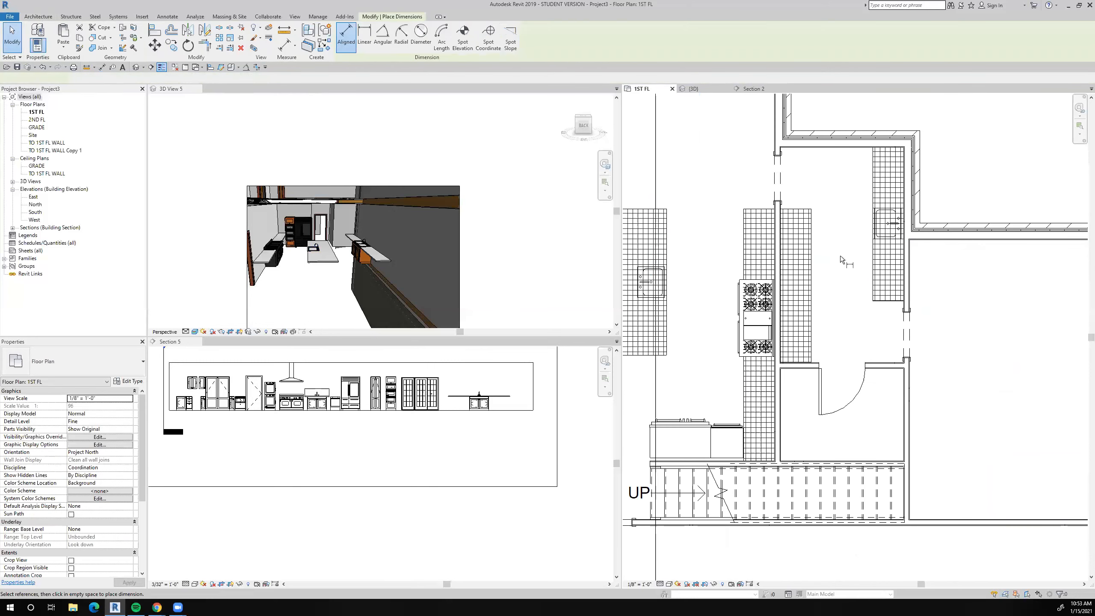
scroll(840, 254, up, 3)
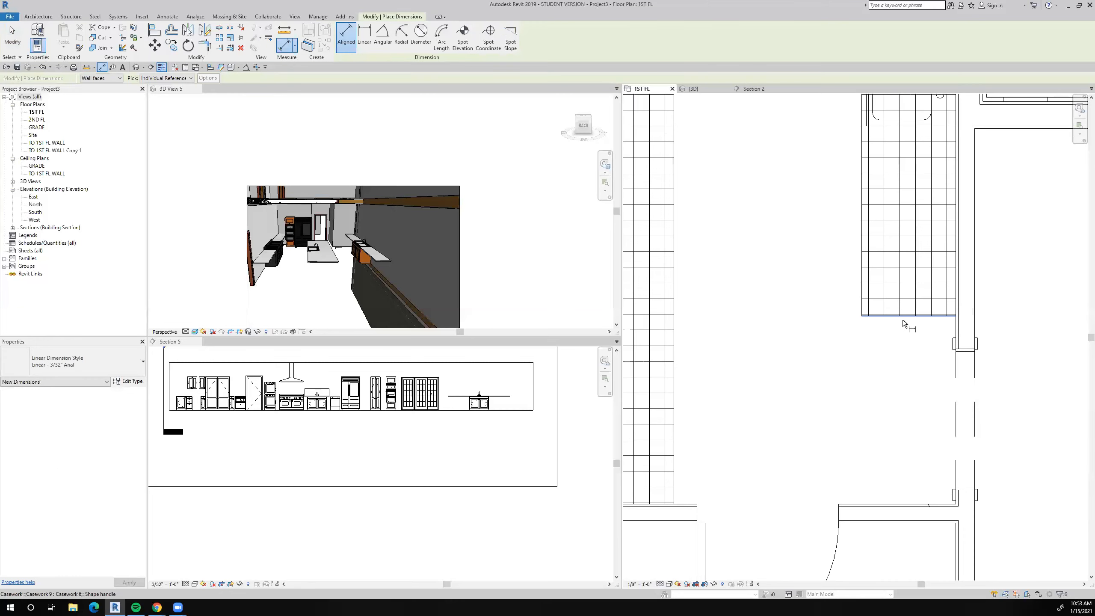
scroll(906, 271, down, 1)
scroll(908, 271, up, 5)
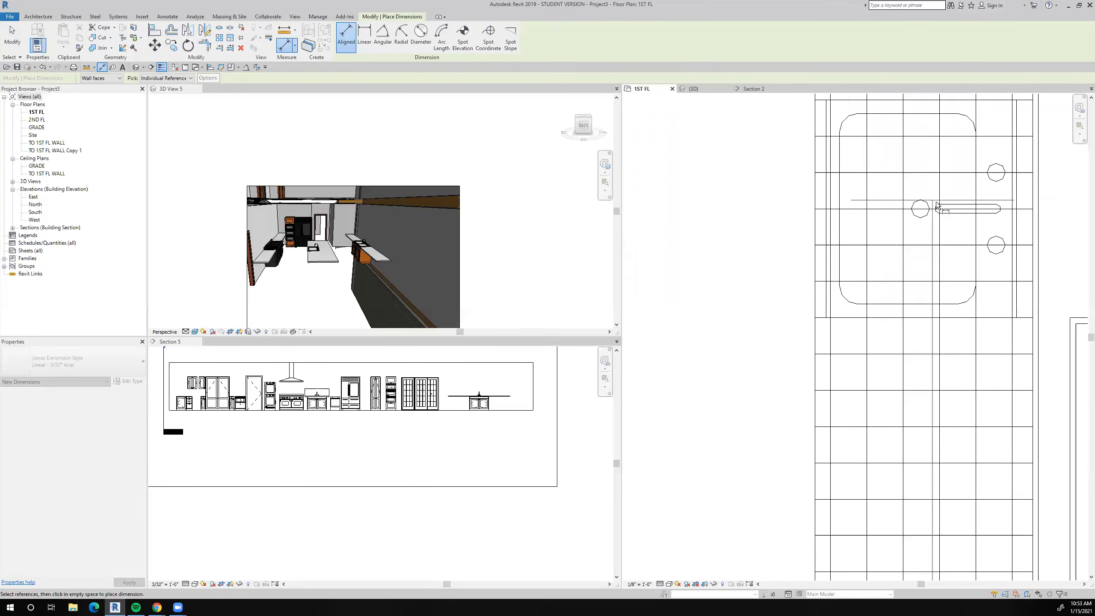
scroll(914, 237, down, 3)
scroll(826, 209, up, 1)
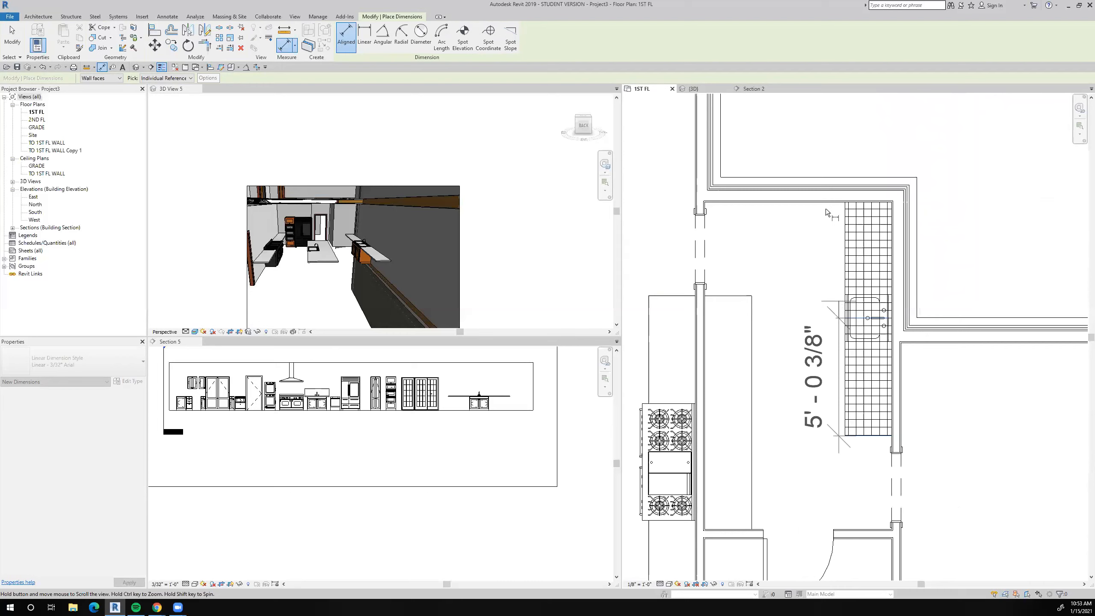
scroll(832, 235, up, 2)
click(831, 217)
scroll(826, 247, down, 4)
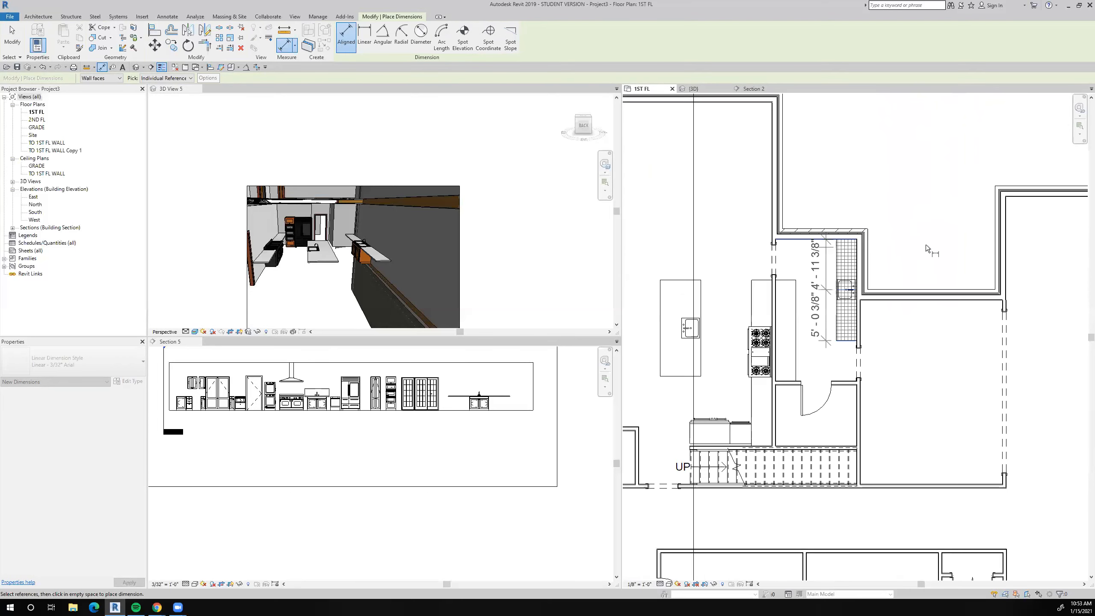
click(888, 290)
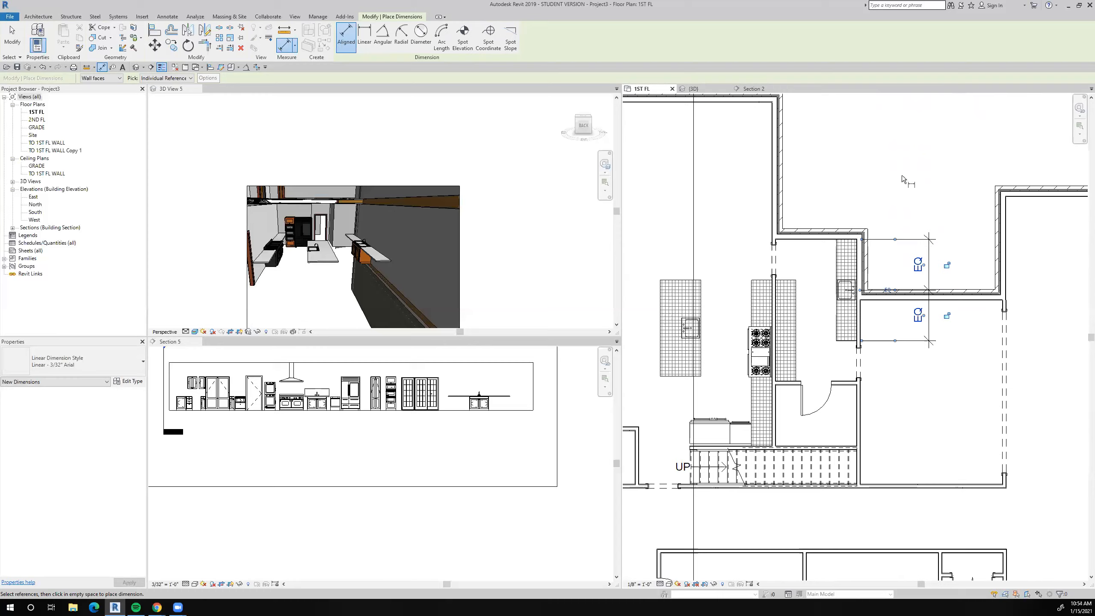
key(Escape)
key(Escape)
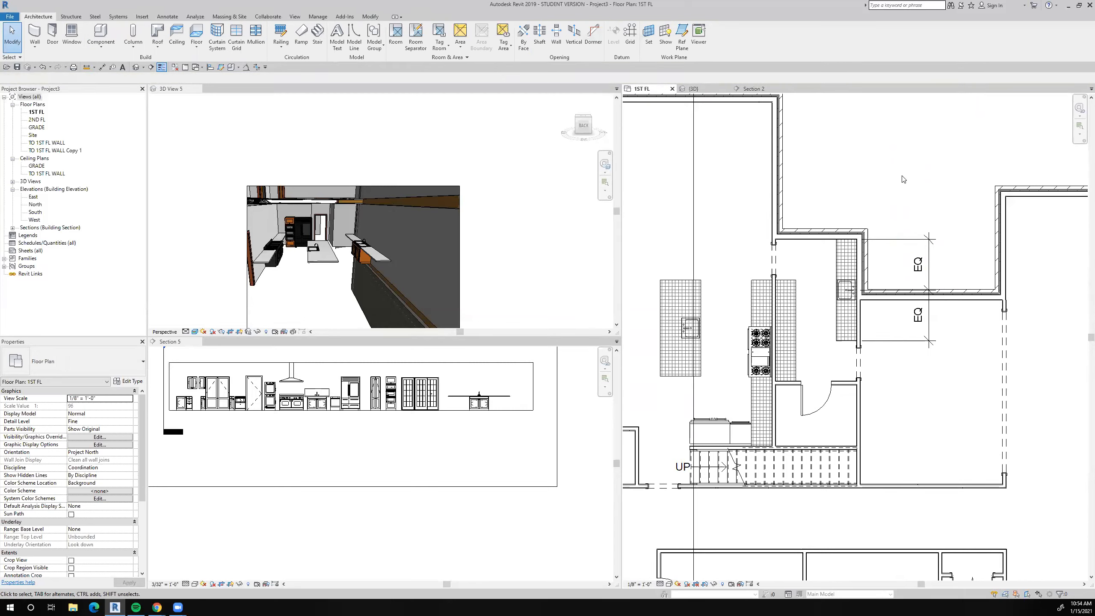
Delete the equality dimension east of the pantry sink while keeping its equal-spacing constraint.
click(929, 261)
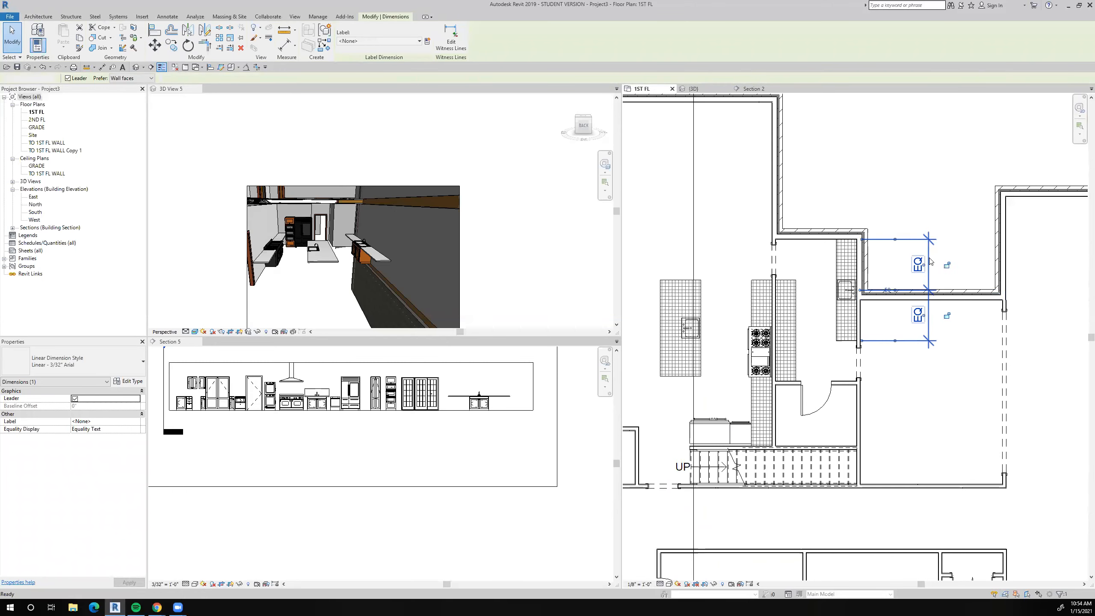
key(Delete)
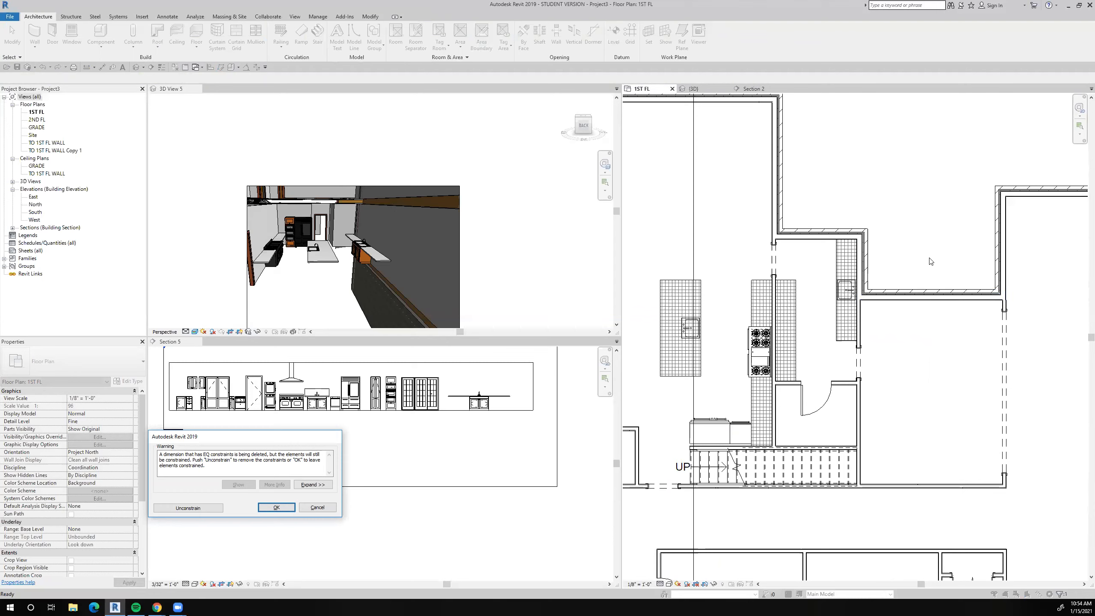
key(Return)
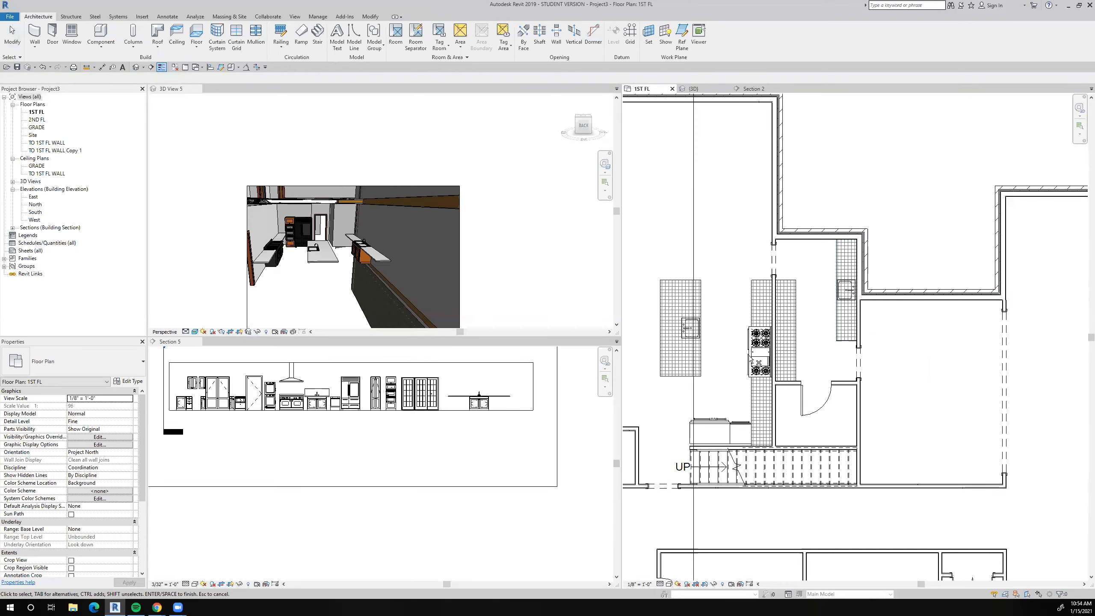
scroll(847, 264, up, 5)
scroll(847, 265, down, 5)
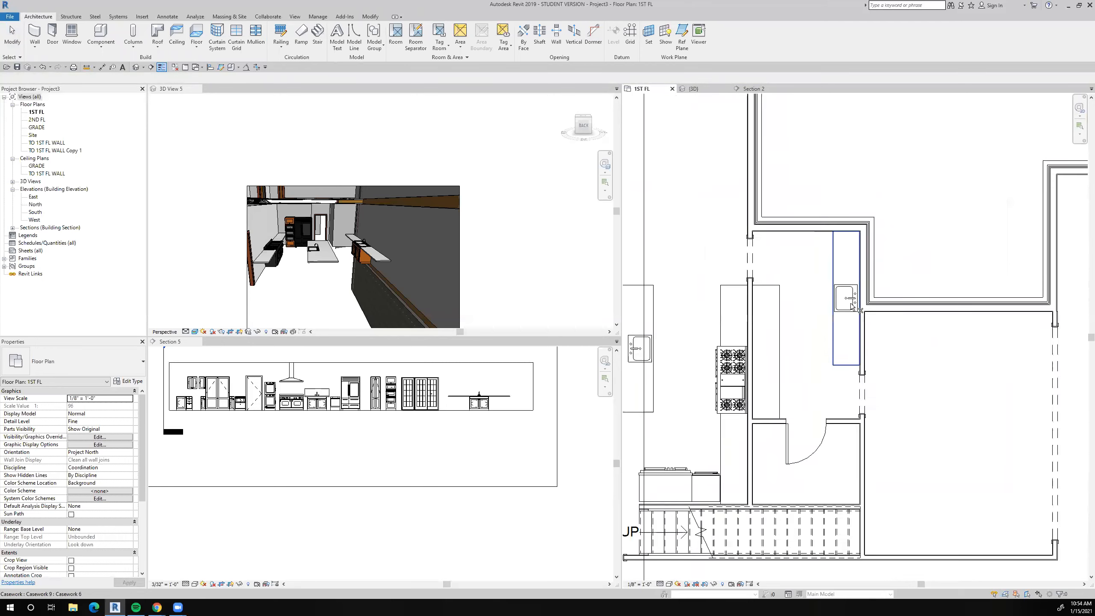
middle_drag(867, 354, 917, 317)
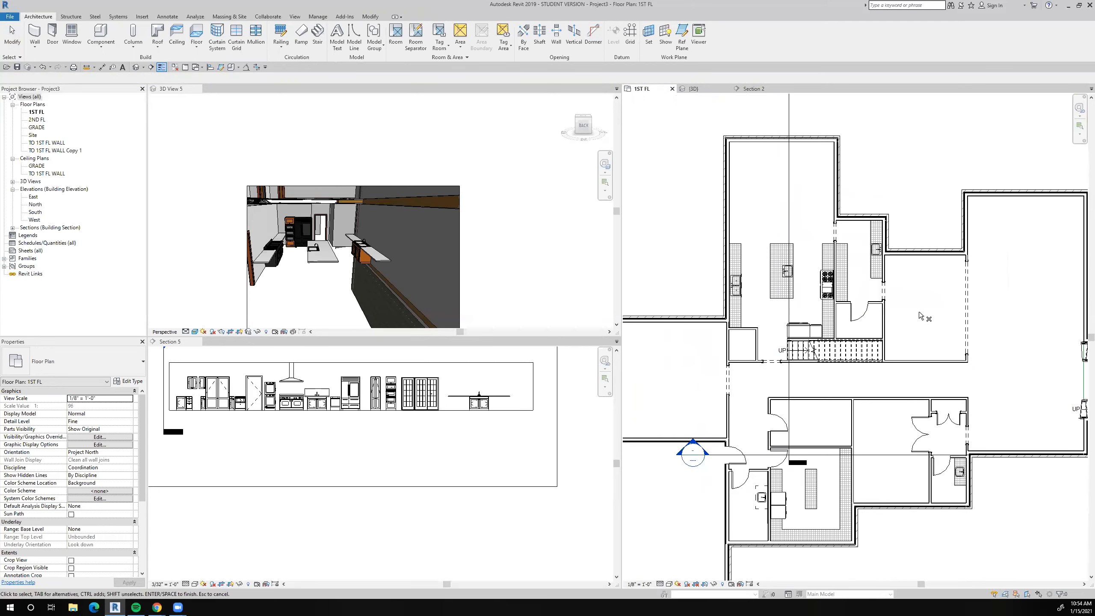
middle_drag(874, 380, 882, 355)
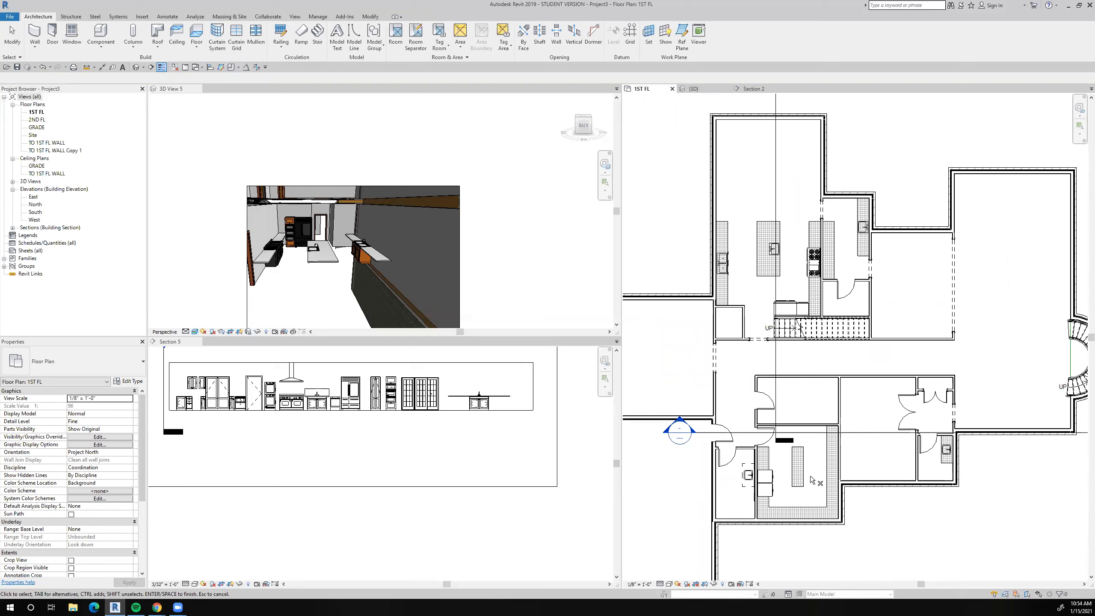
scroll(810, 476, up, 3)
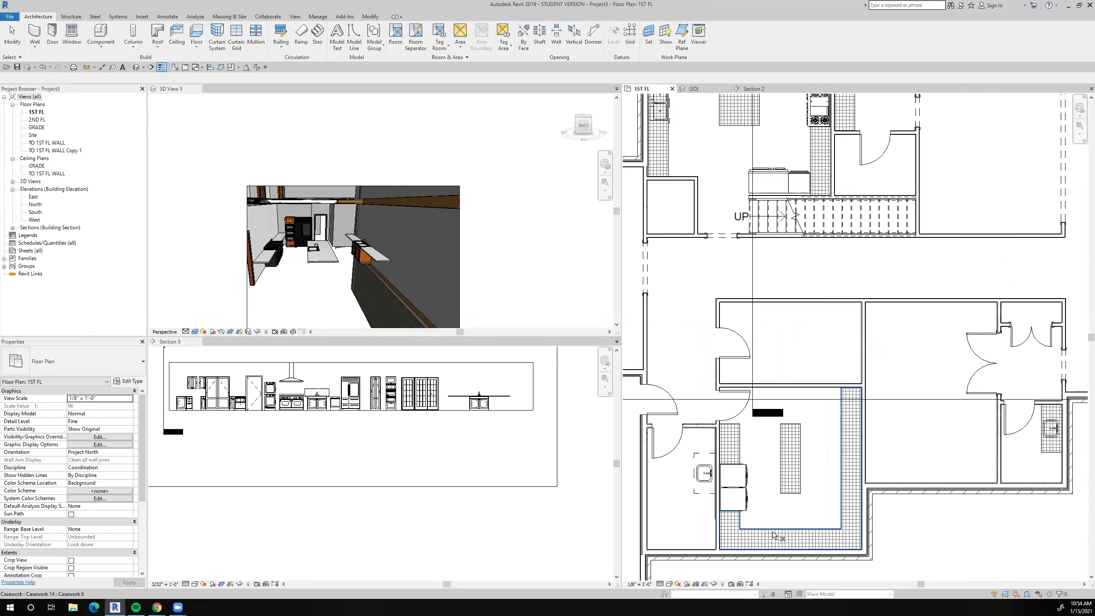
middle_drag(796, 492, 797, 474)
scroll(787, 493, down, 3)
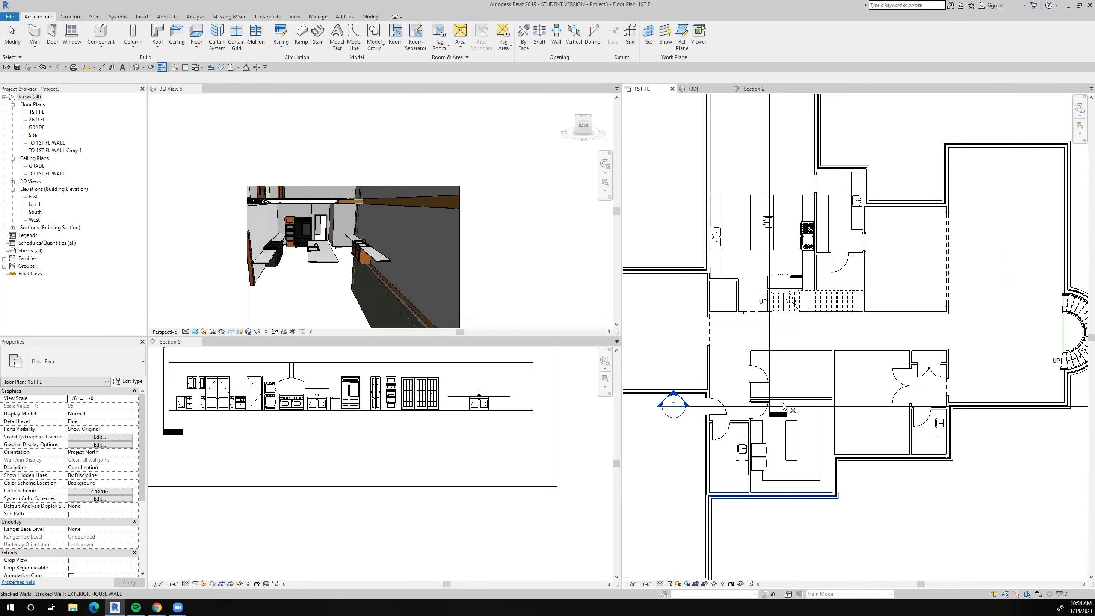
key(d)
key(r)
key(Escape)
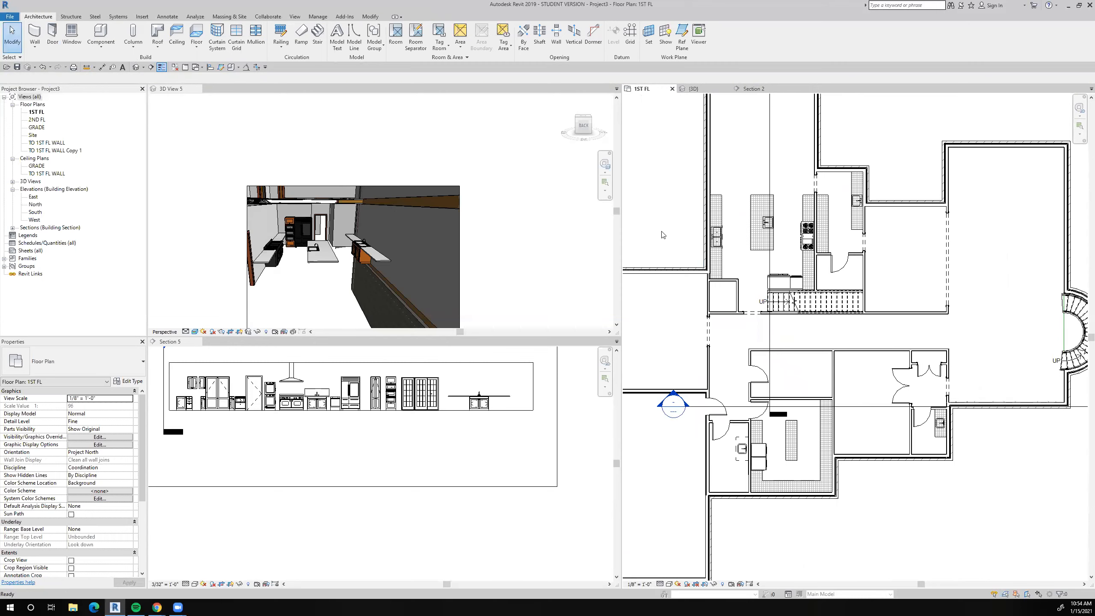
Place another 42" x 21" double kitchen sink like the kitchen west counter's on the laundry room's south counter, with its faucet toward the south wall.
scroll(689, 234, up, 4)
right_click(745, 257)
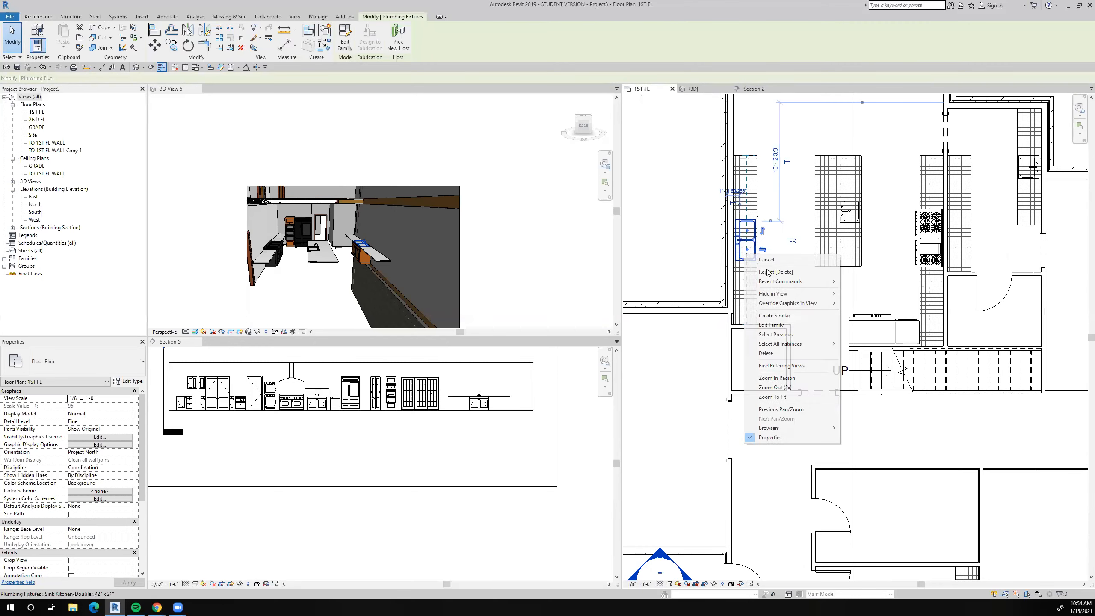
click(789, 314)
scroll(774, 298, down, 4)
scroll(771, 280, up, 10)
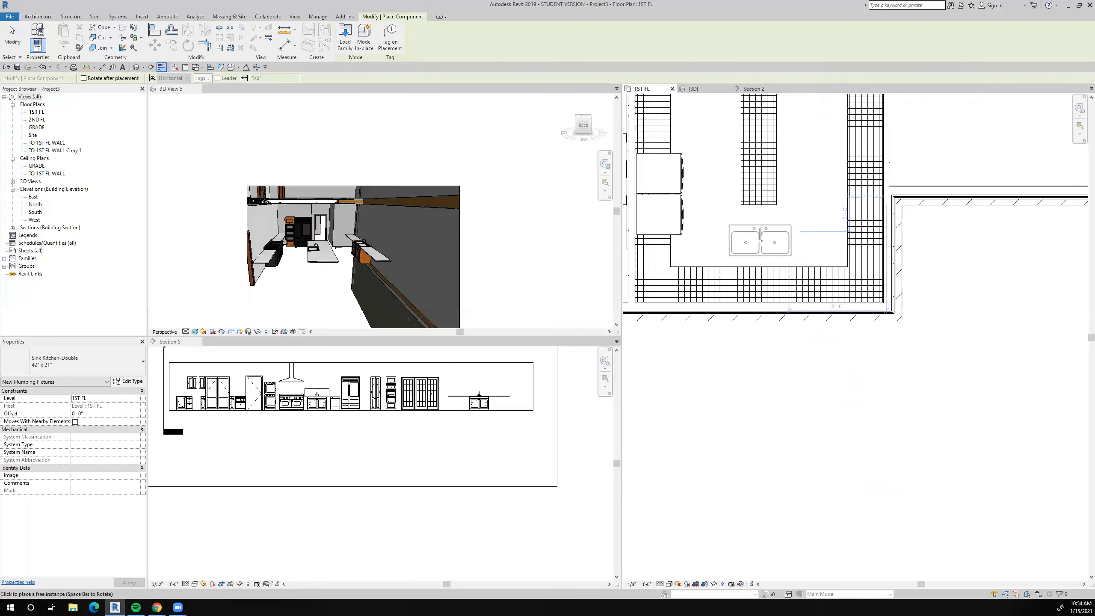
scroll(761, 243, up, 2)
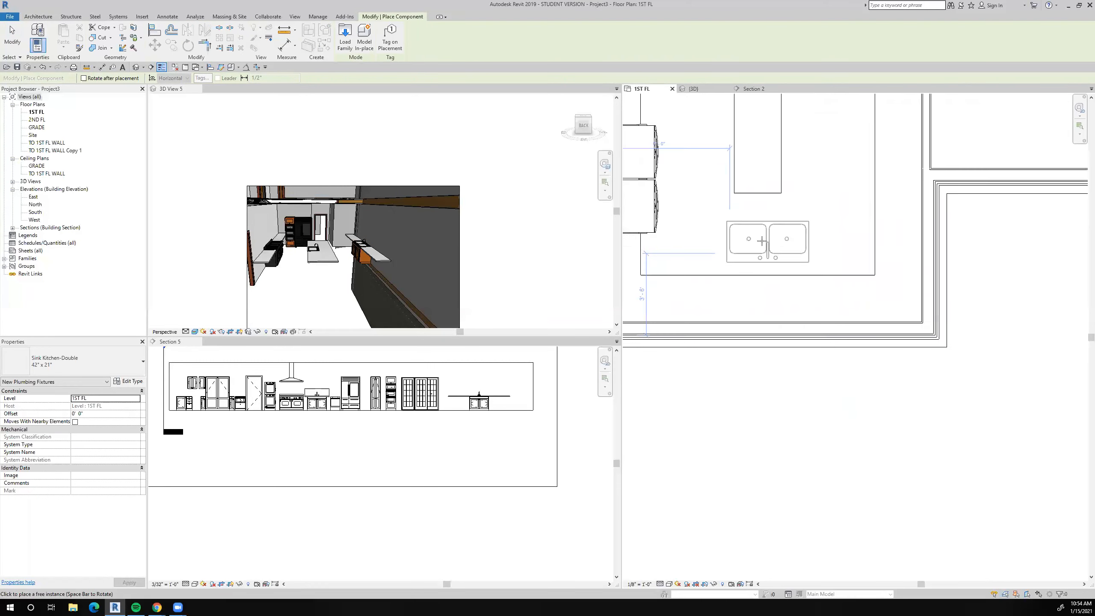
scroll(748, 302, down, 1)
click(747, 309)
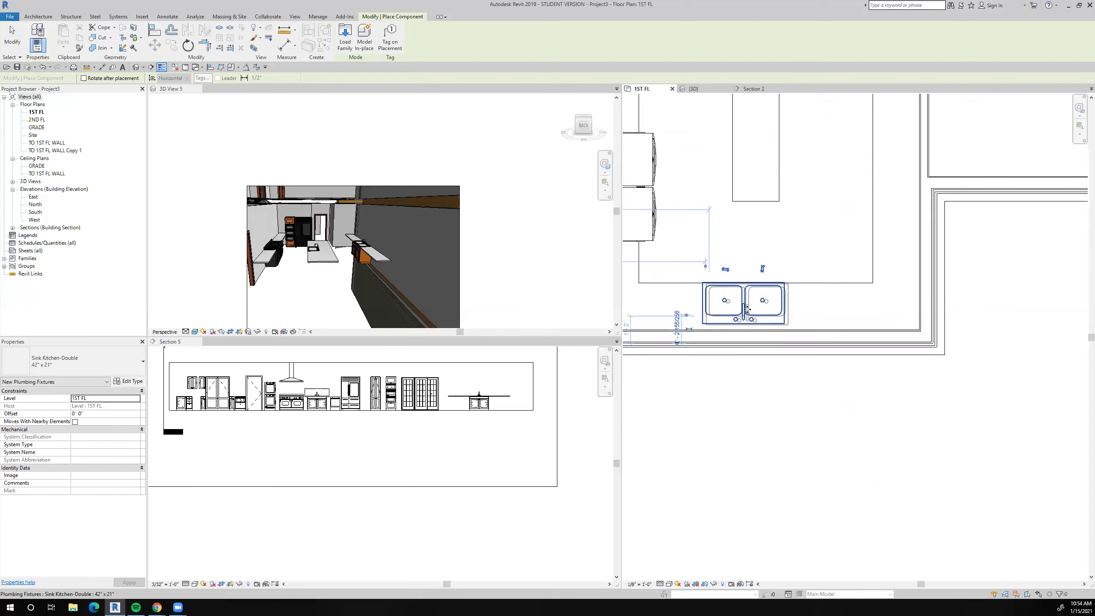
key(Escape)
key(Escape)
Nudge the new double sink slightly south so it sits within the laundry counter's depth.
scroll(746, 302, up, 2)
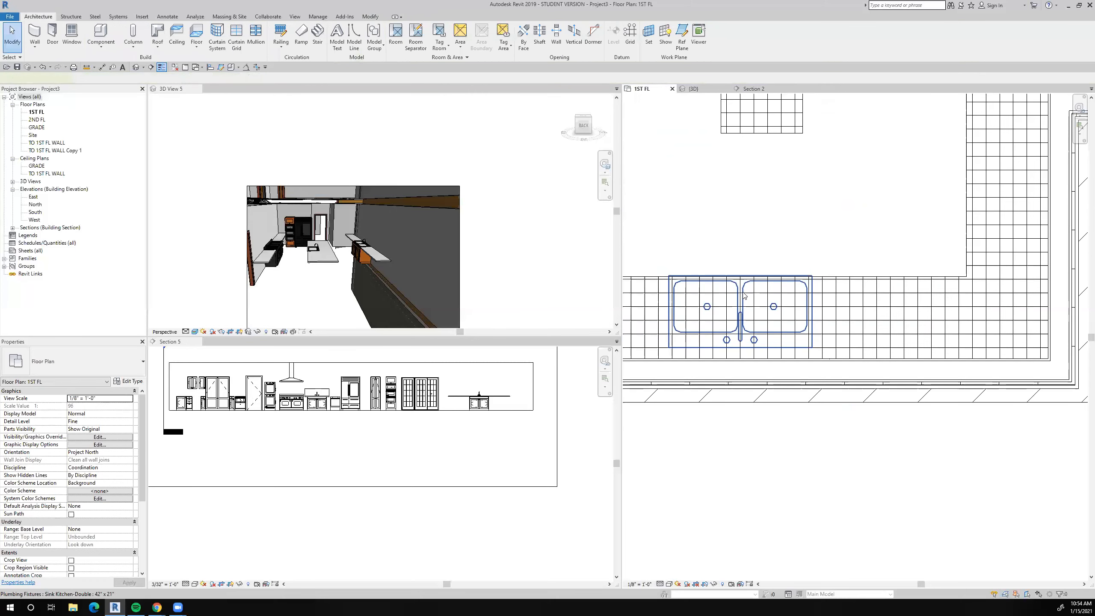
click(745, 296)
key(Down)
key(Down)
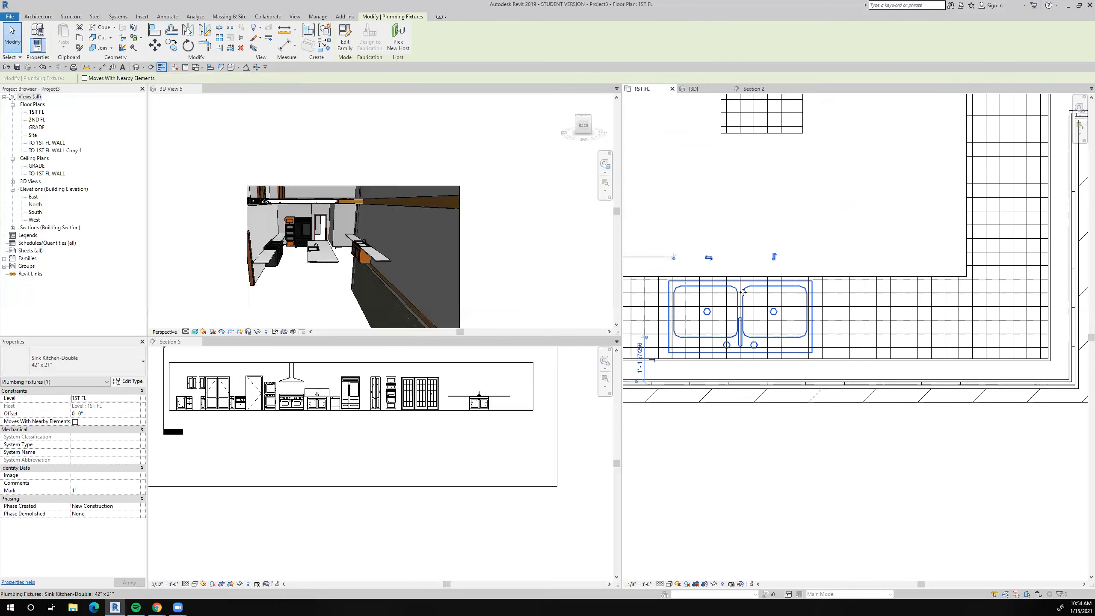
key(Escape)
scroll(778, 427, down, 5)
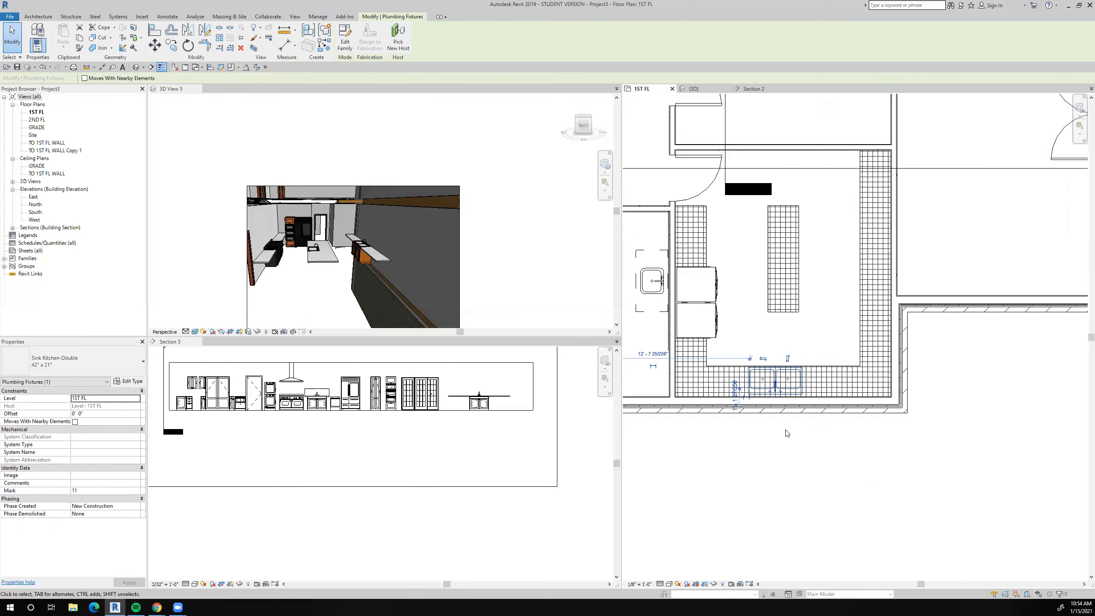
Centre the double sink between the laundry room's west and east walls with an equality-constrained aligned dimension through the sink's centreline.
click(102, 67)
scroll(701, 365, up, 5)
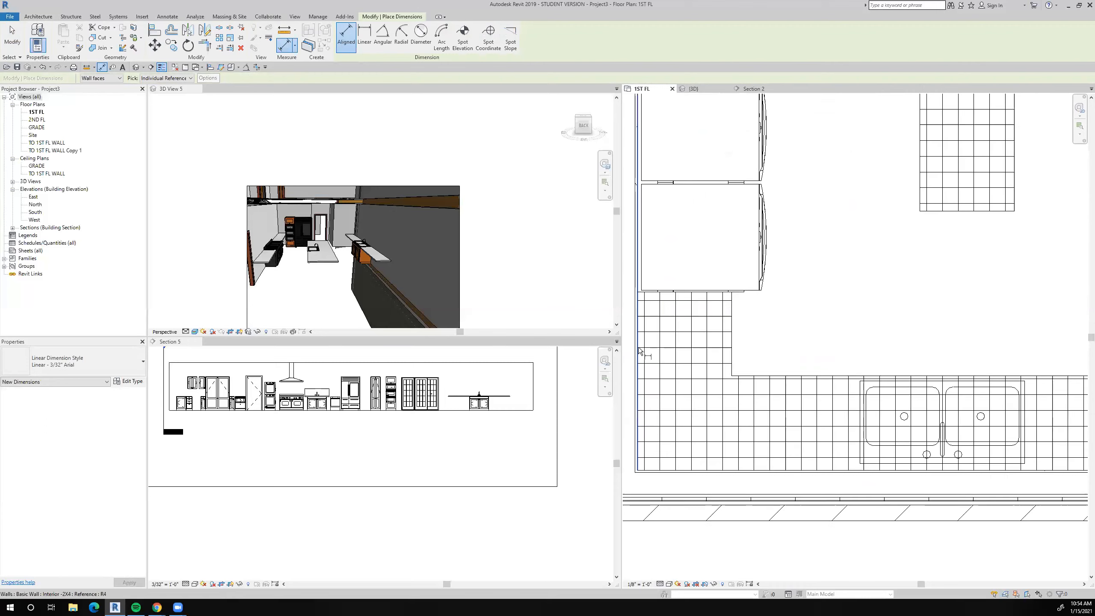
click(639, 348)
click(943, 432)
middle_drag(838, 280, 766, 252)
scroll(767, 252, down, 3)
scroll(995, 297, up, 5)
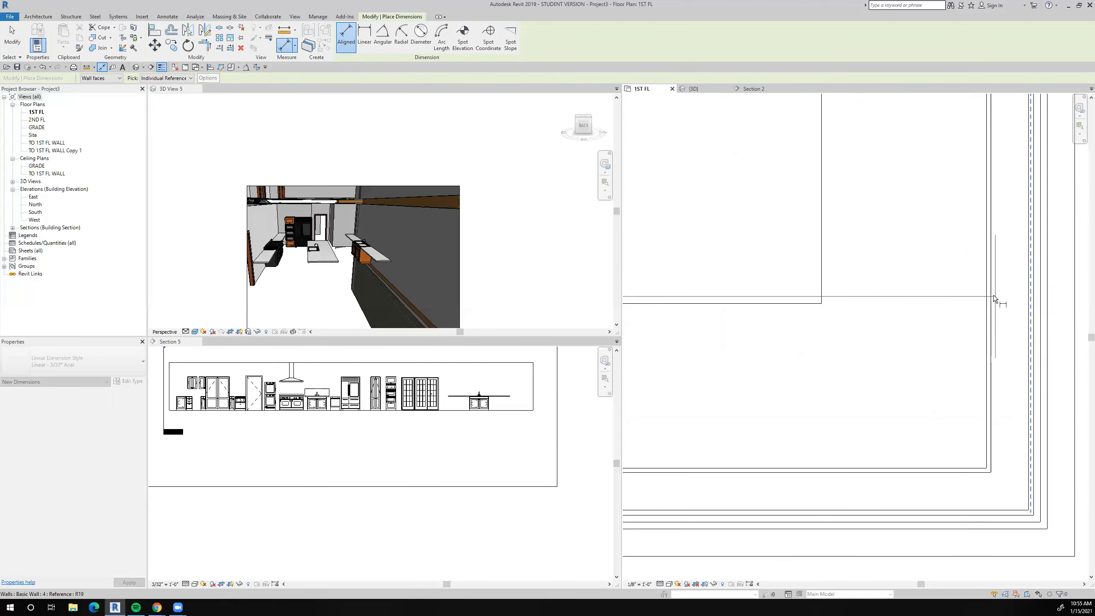
click(989, 295)
scroll(987, 297, down, 5)
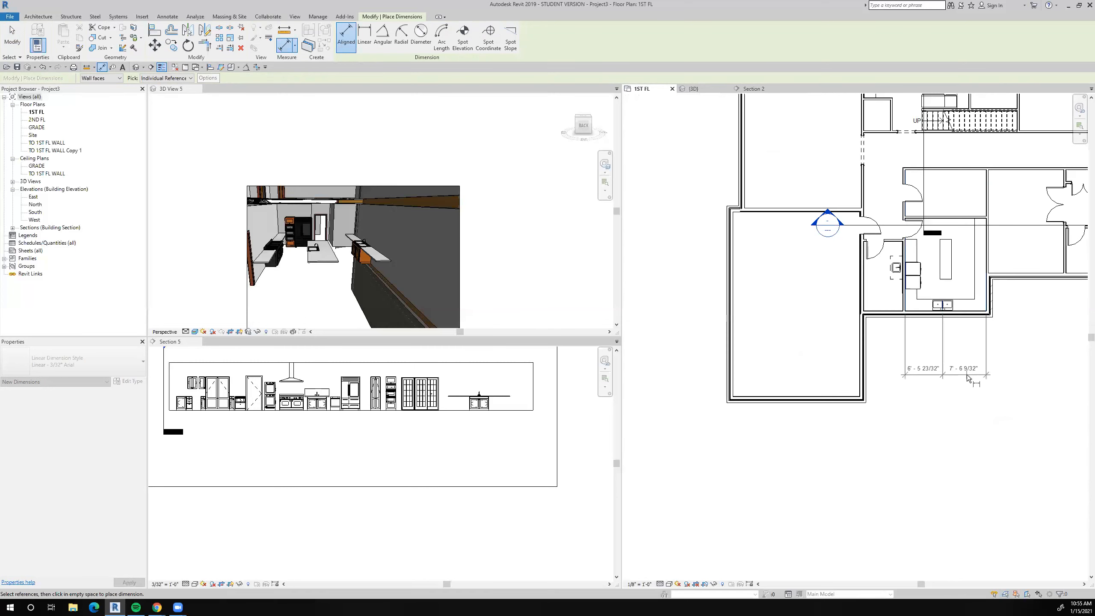
click(968, 378)
click(945, 351)
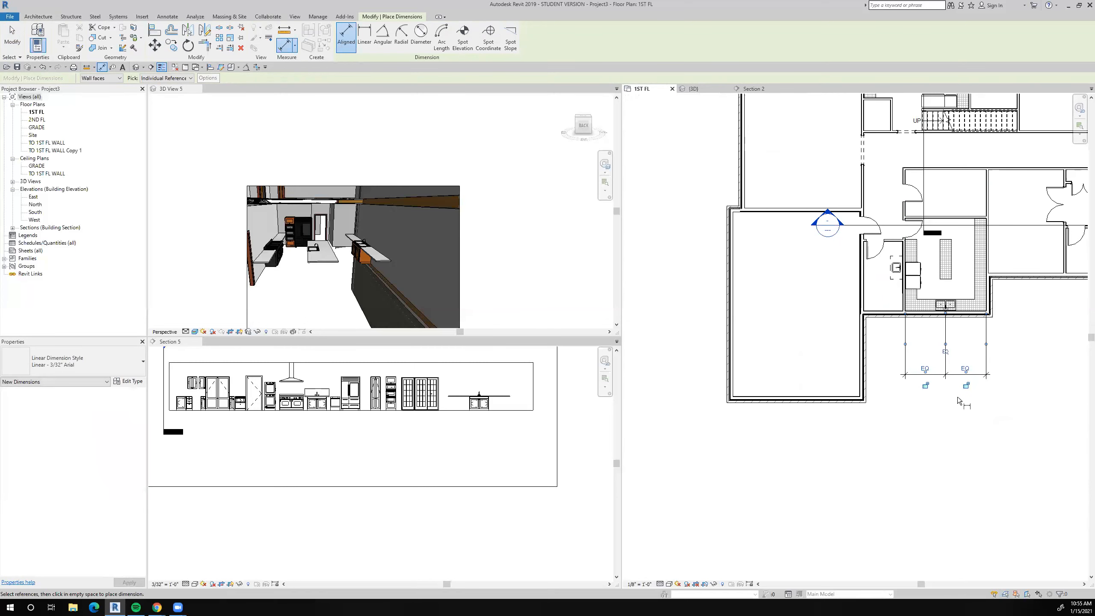
key(Escape)
key(Escape)
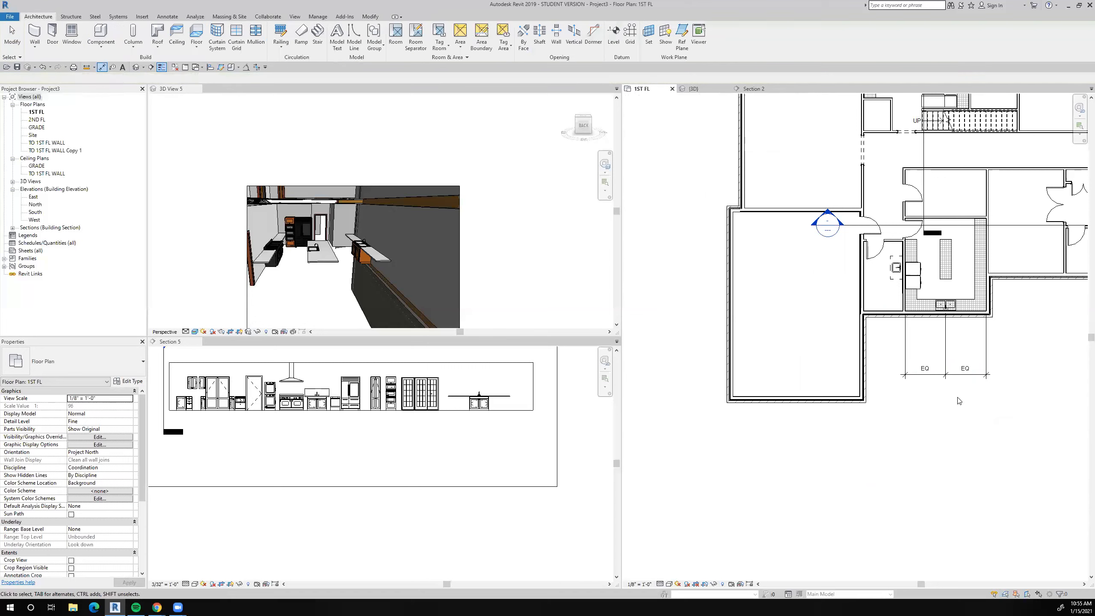
Delete the equality dimension south of the laundry room while keeping its equal-spacing constraint.
click(960, 378)
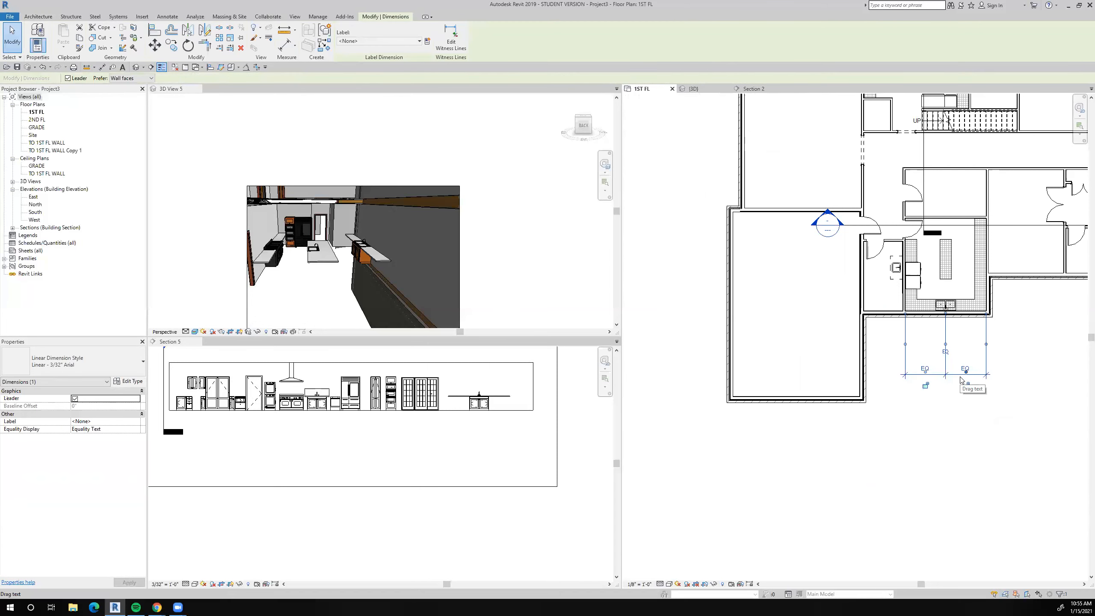
key(Delete)
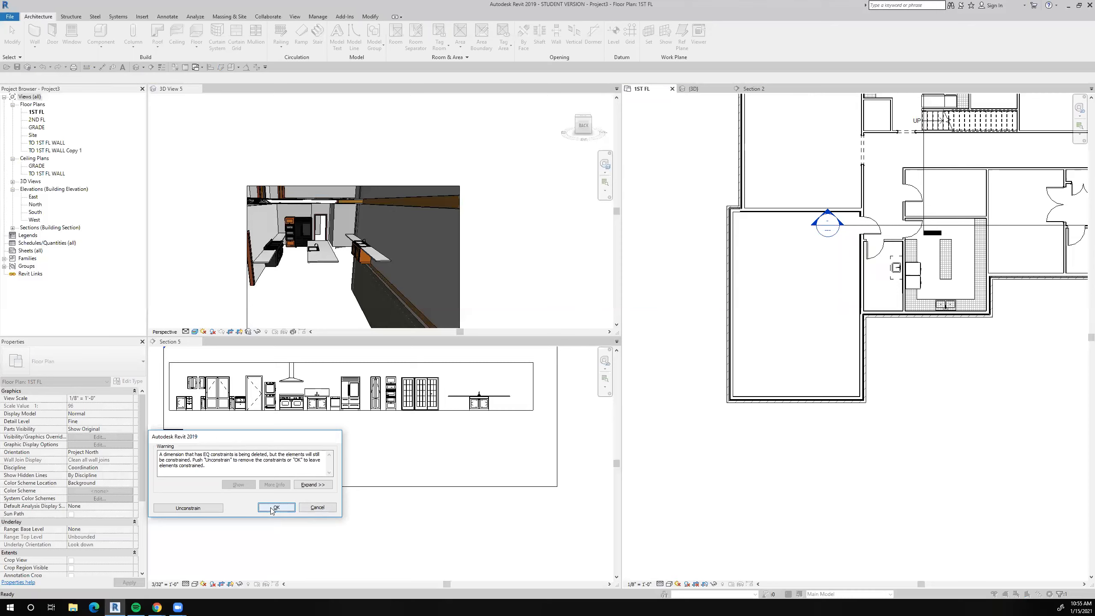
click(292, 508)
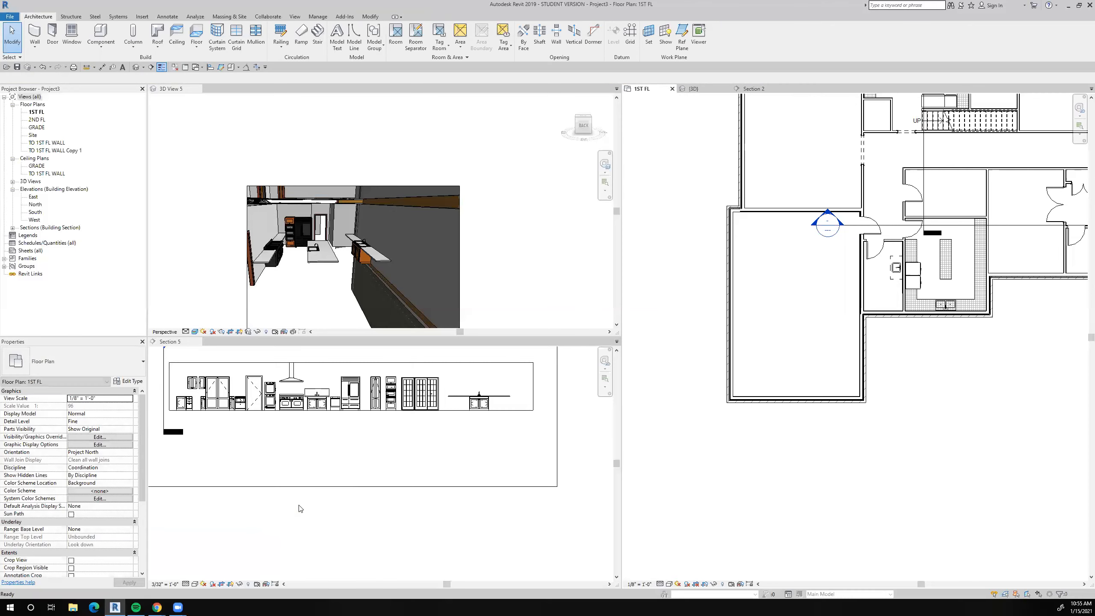
Review the laundry room and kitchen fixtures in plan, and examine in the 3D view how the west counter's double sink meets its countertop.
scroll(905, 251, up, 4)
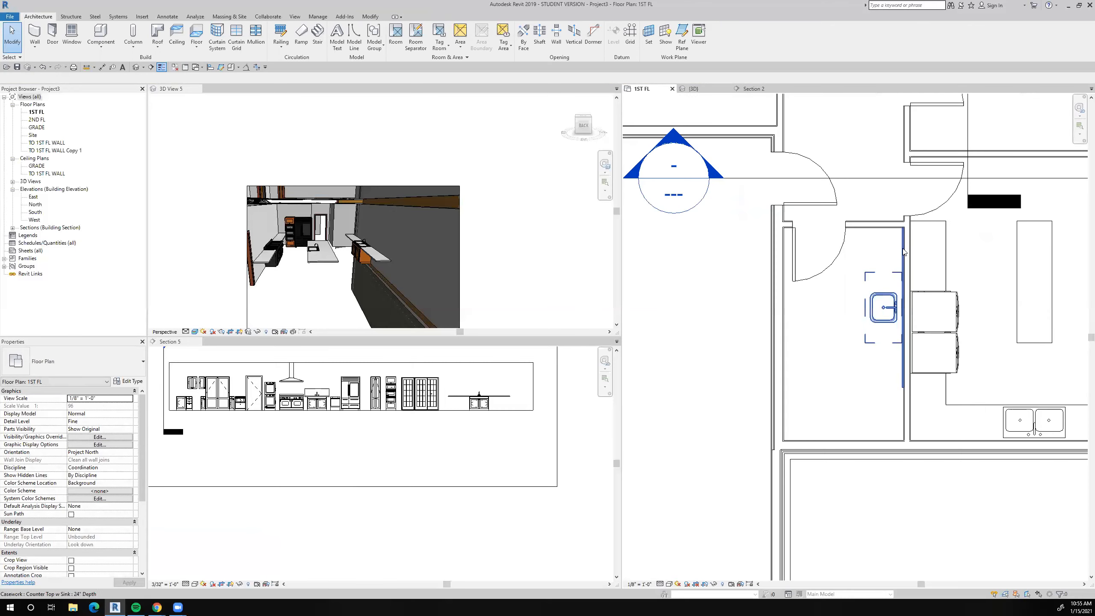
scroll(840, 340, down, 3)
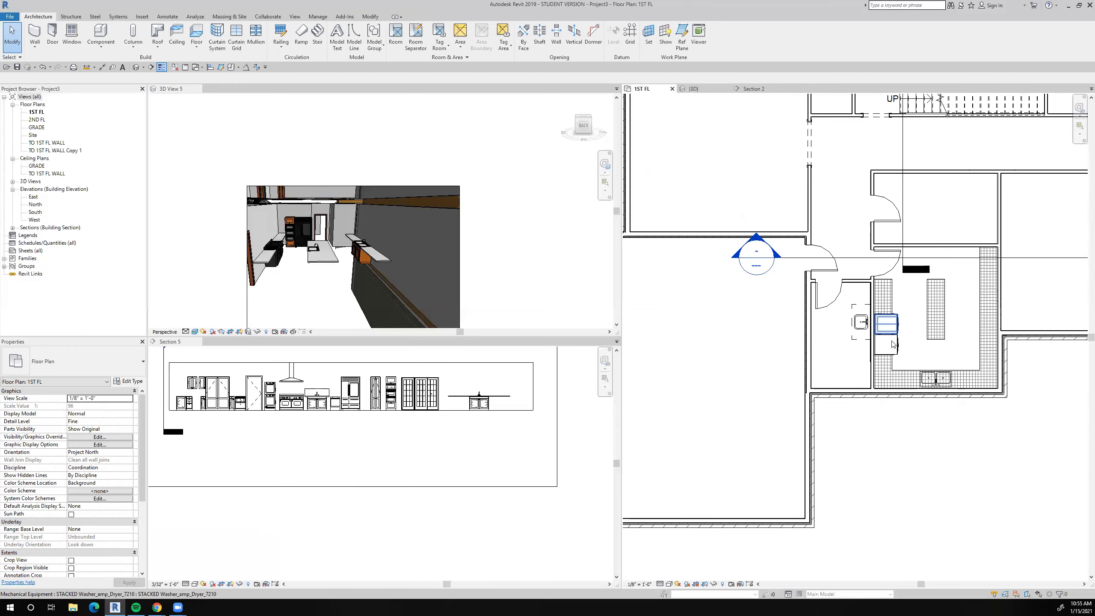
scroll(891, 325, down, 3)
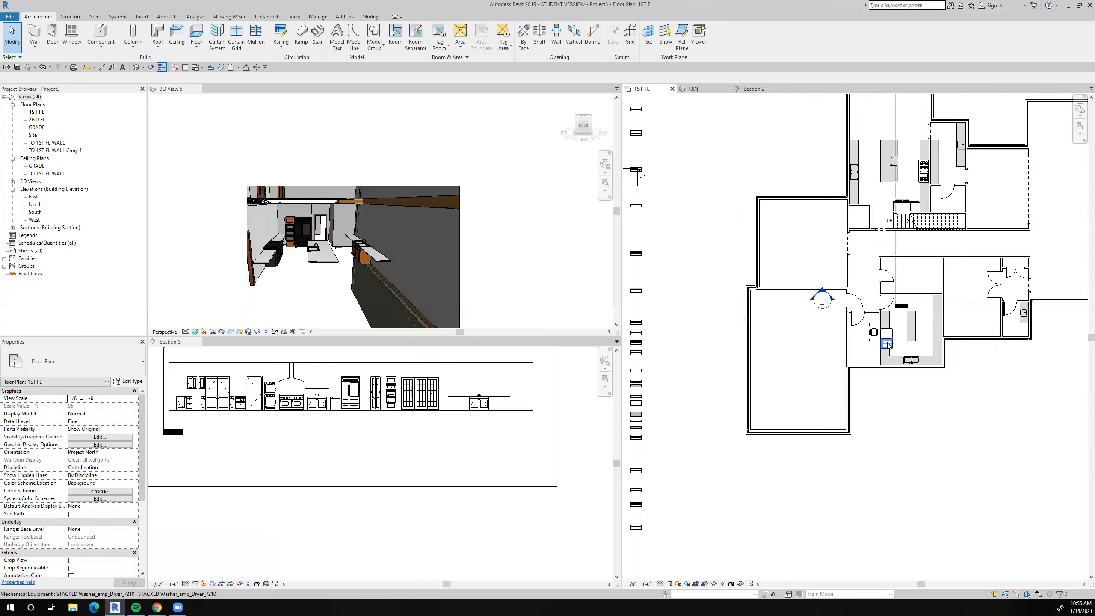
scroll(919, 323, up, 3)
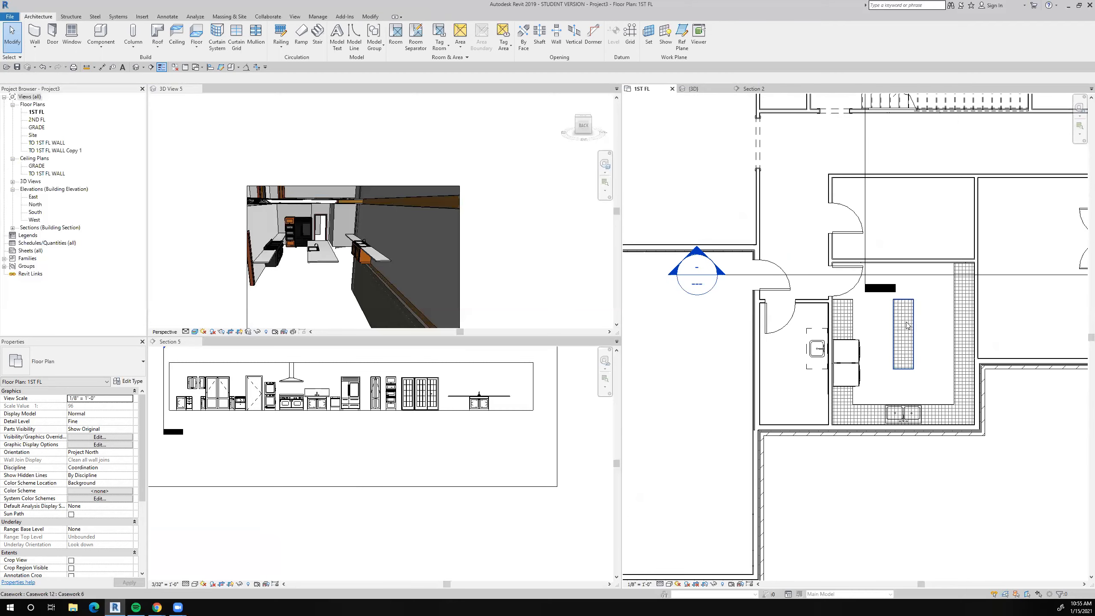
scroll(910, 326, up, 3)
scroll(907, 326, down, 3)
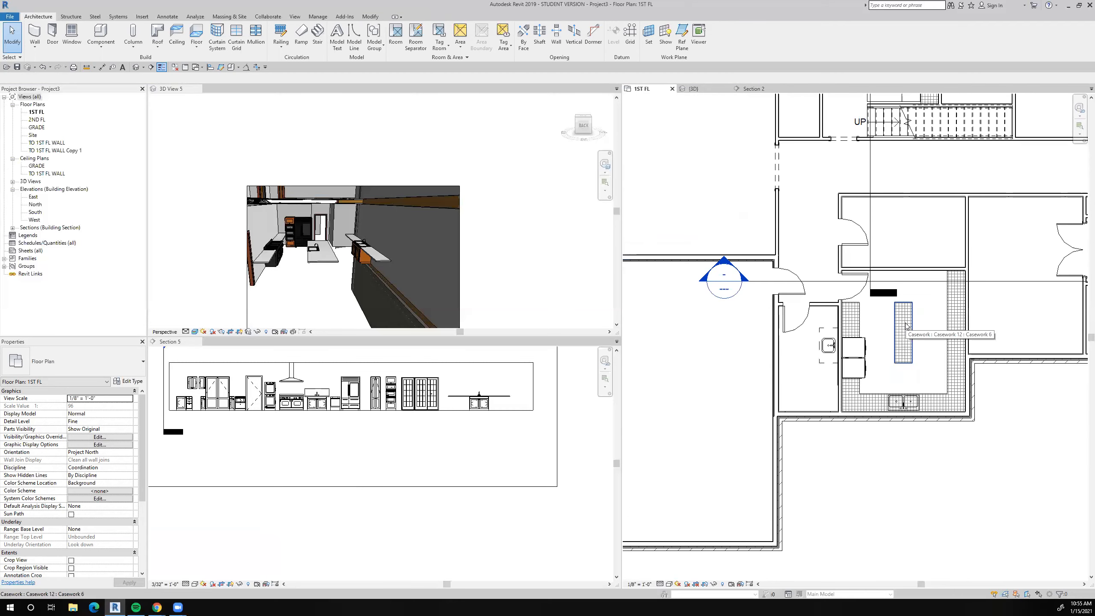
key(Escape)
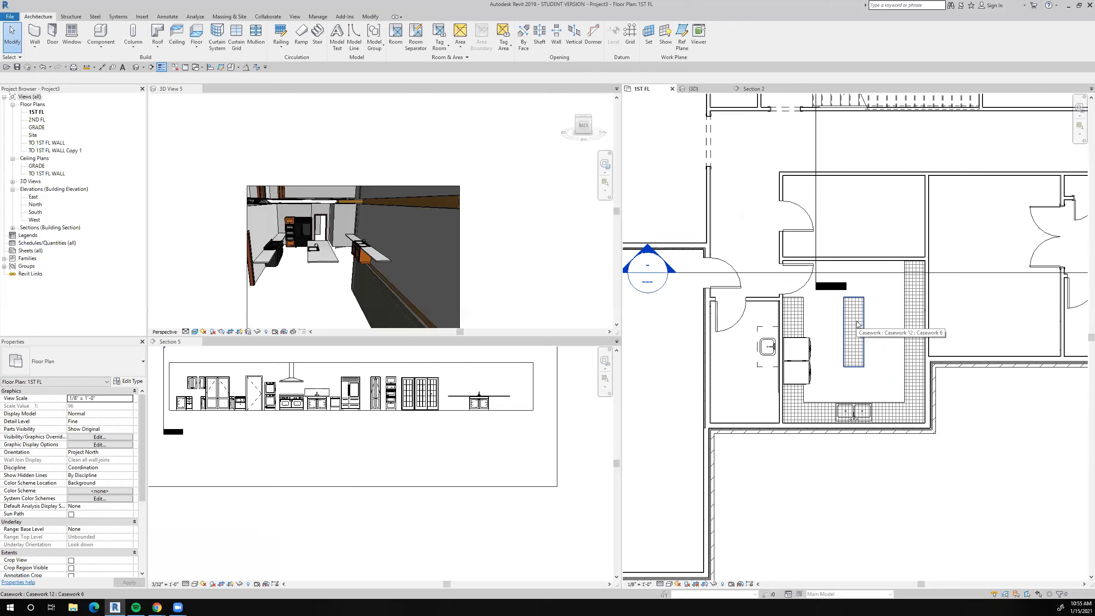
scroll(858, 326, down, 2)
scroll(882, 275, down, 2)
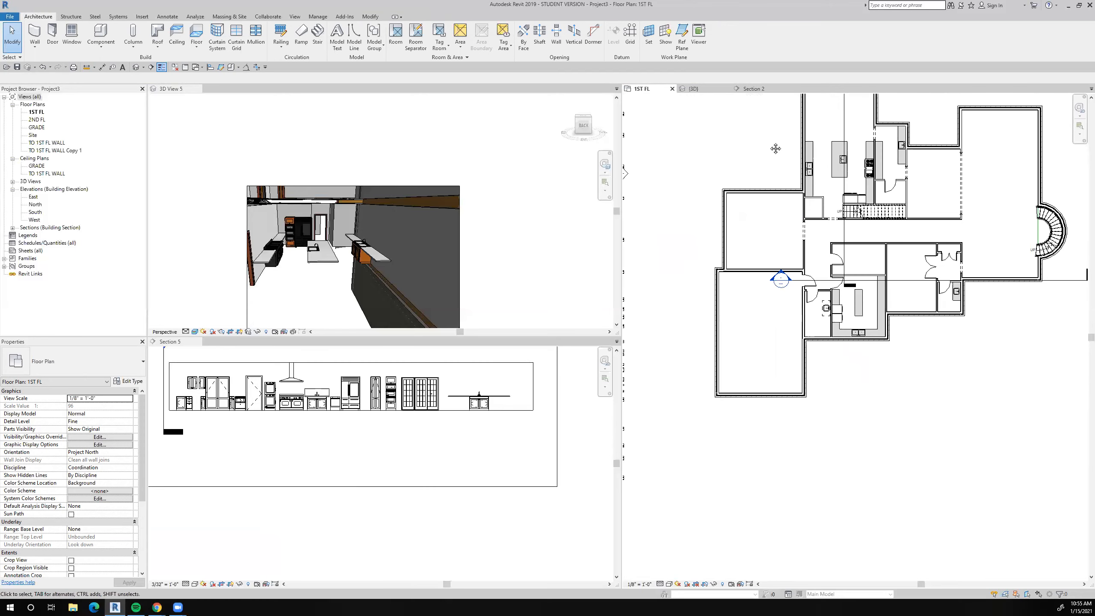
middle_drag(777, 147, 729, 193)
scroll(746, 174, up, 5)
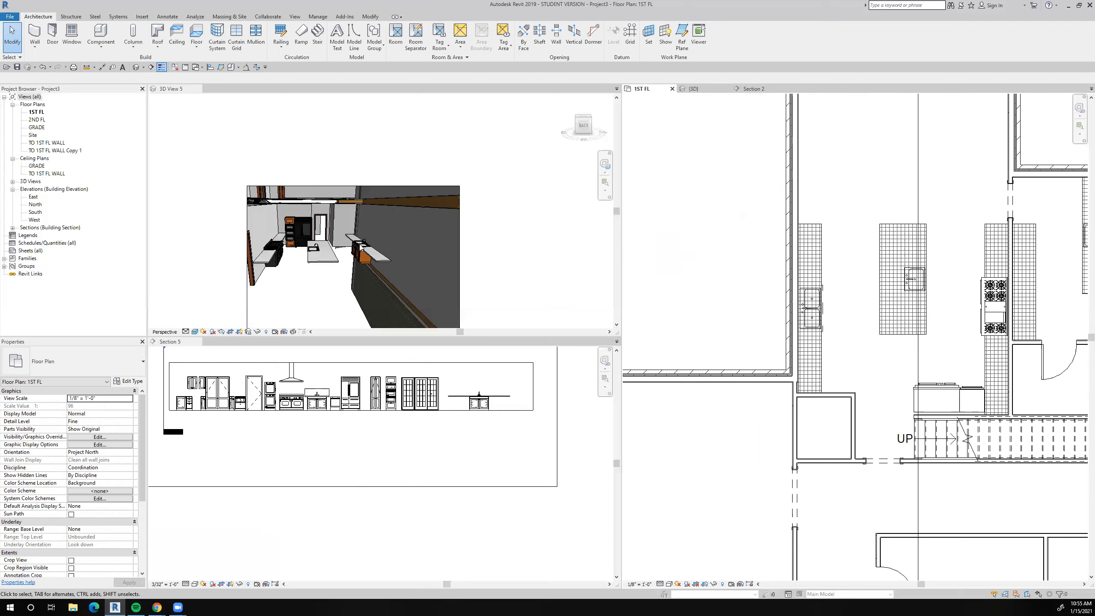
scroll(361, 247, up, 5)
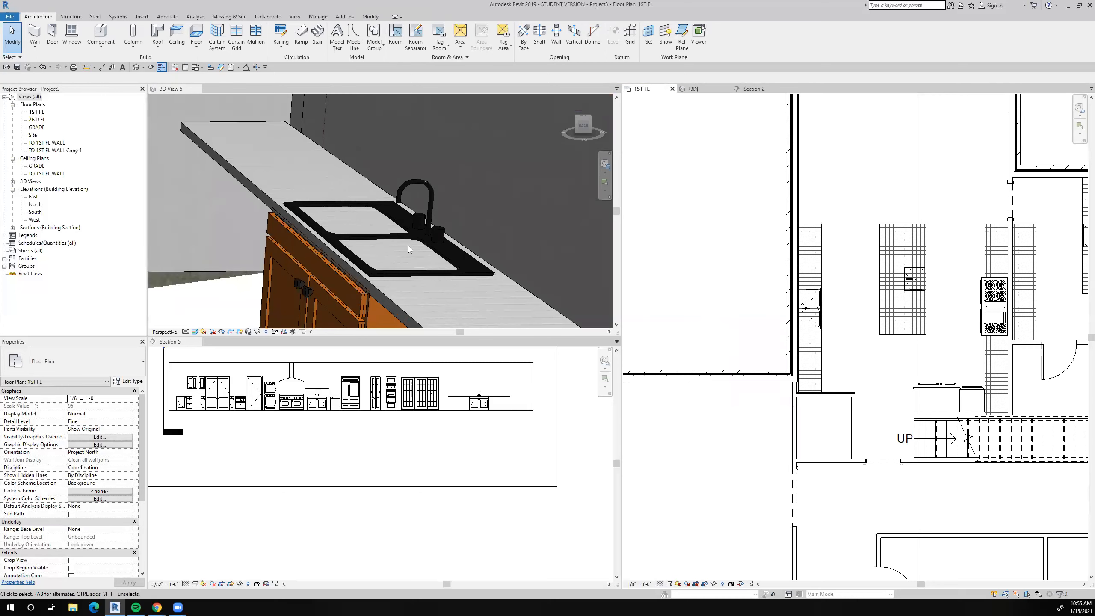
scroll(408, 246, down, 3)
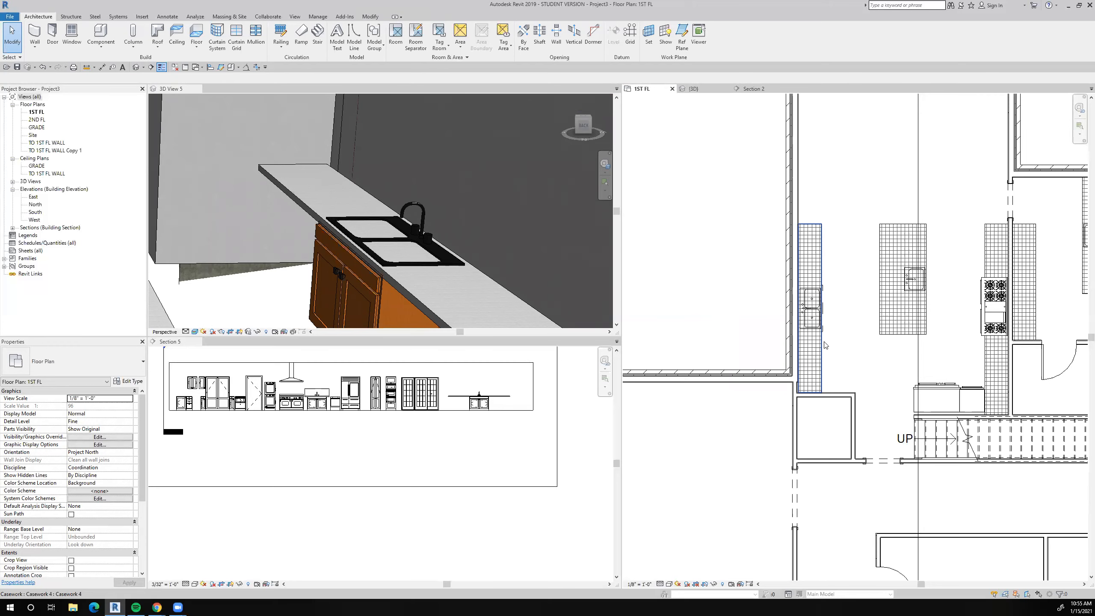
Open the kitchen's west countertop for in-place editing.
scroll(827, 348, up, 4)
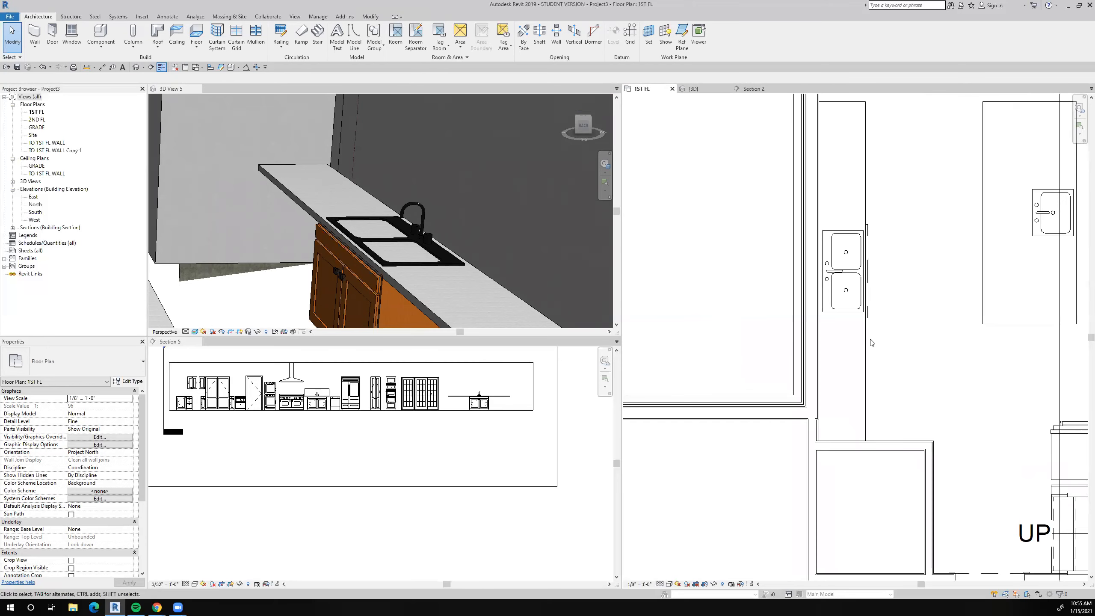
click(860, 350)
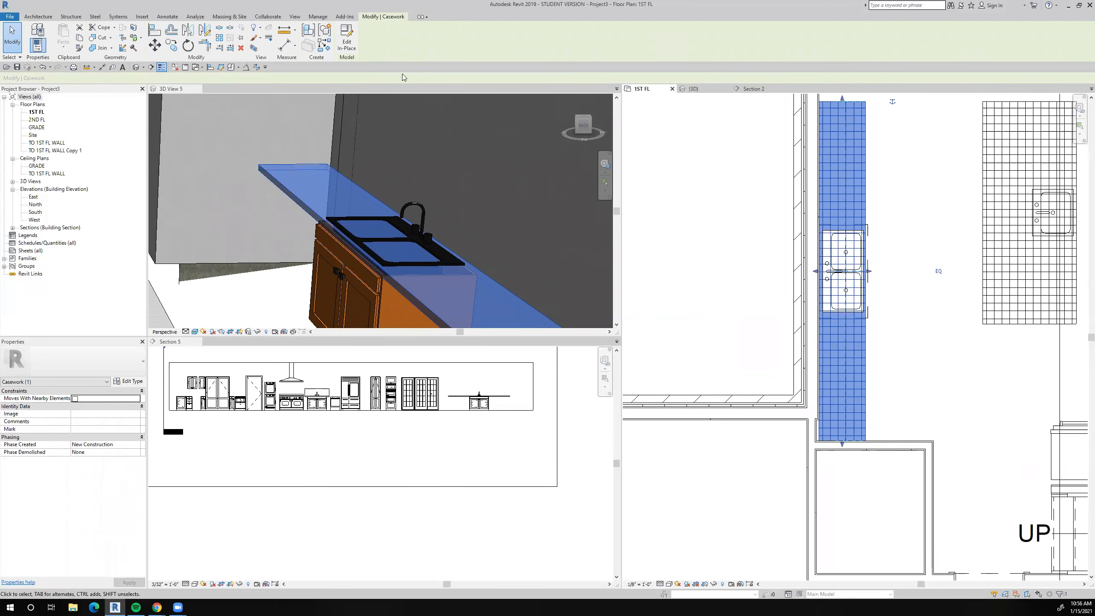
click(348, 43)
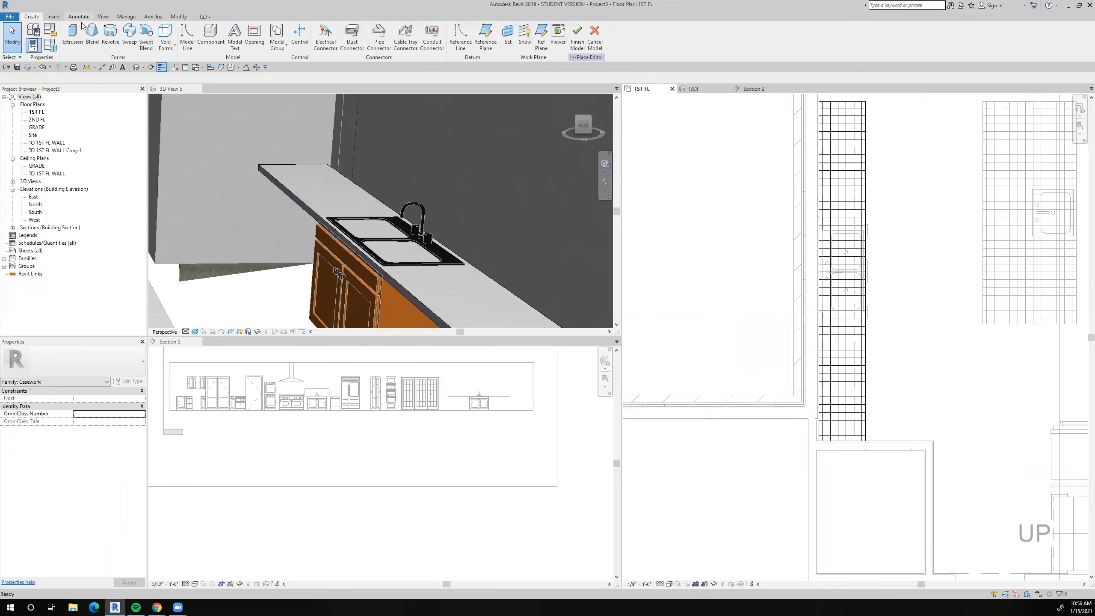
Create a void extrusion in the west countertop from a rectangle about 3' 4 3/4" long, drawn just inside the double sink's rim.
click(165, 47)
click(149, 62)
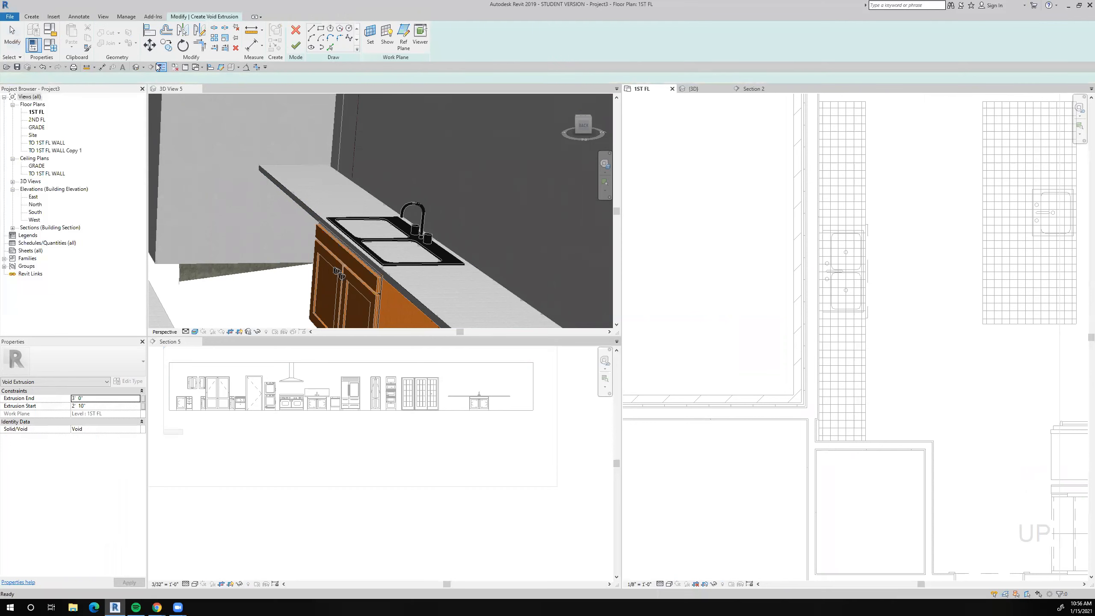
click(321, 30)
scroll(832, 242, up, 5)
click(806, 258)
scroll(802, 259, up, 4)
scroll(794, 263, down, 3)
middle_drag(840, 335, 834, 121)
scroll(935, 348, up, 5)
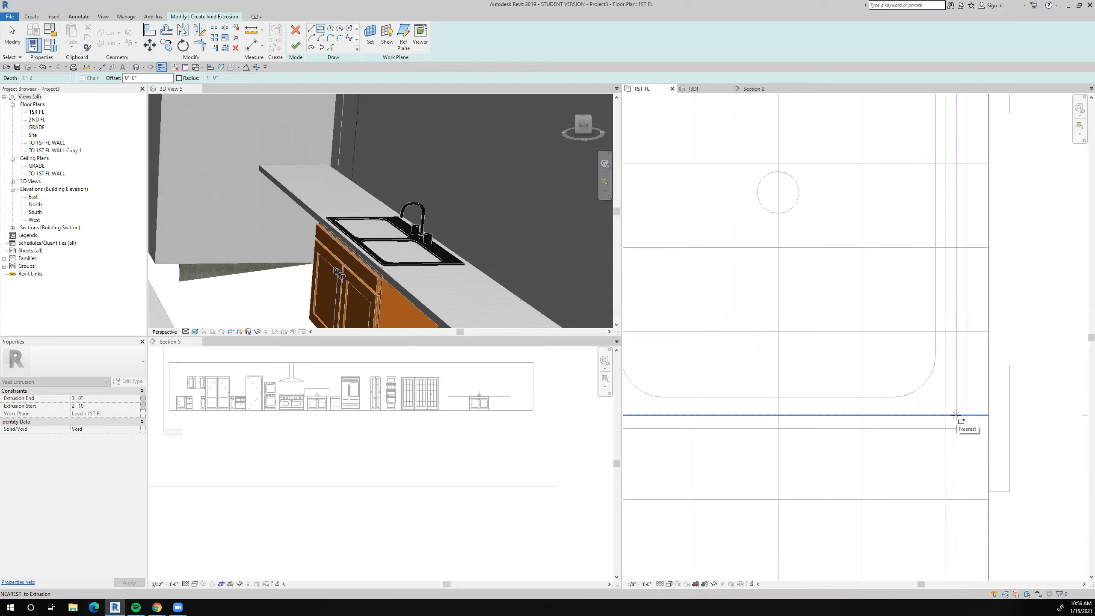
click(956, 415)
scroll(957, 415, down, 6)
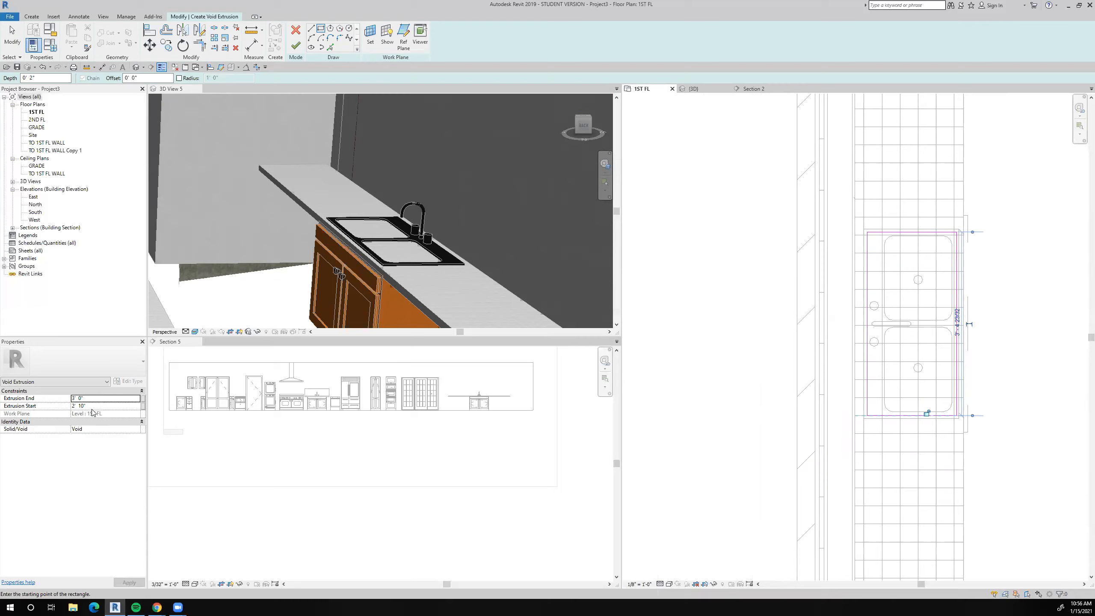
click(296, 45)
Cut the west countertop with the void beneath the double sink and inspect the opening in the 3D view.
click(100, 36)
scroll(380, 234, up, 3)
scroll(388, 225, down, 3)
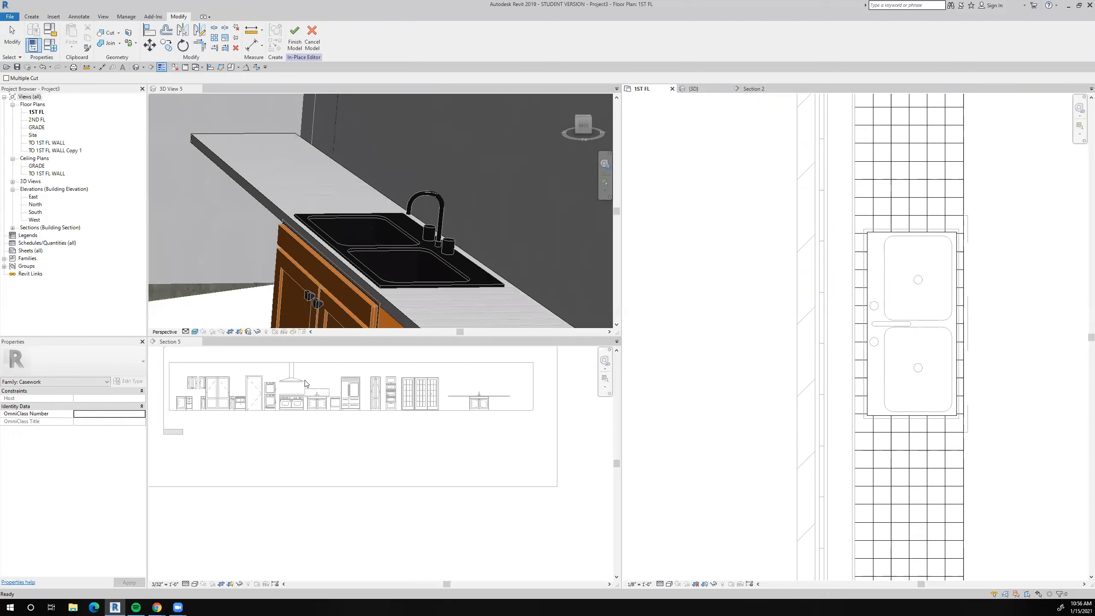
Set the 3D view's visual style to Hidden Line, check the west countertop's sink opening, and finish the in-place edit.
click(195, 331)
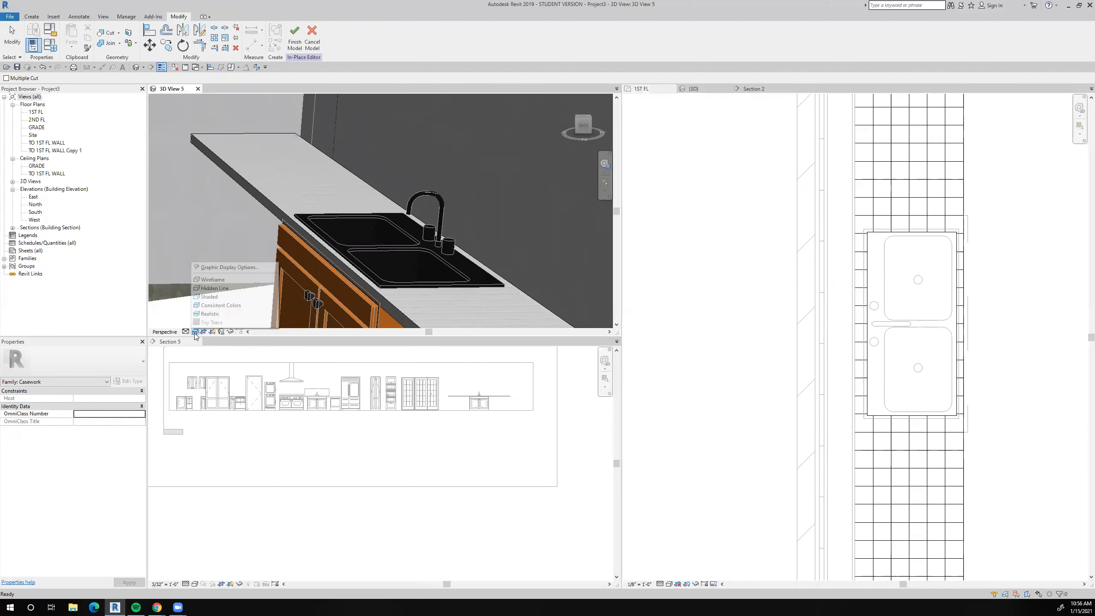
click(213, 280)
scroll(400, 229, up, 2)
scroll(399, 228, down, 5)
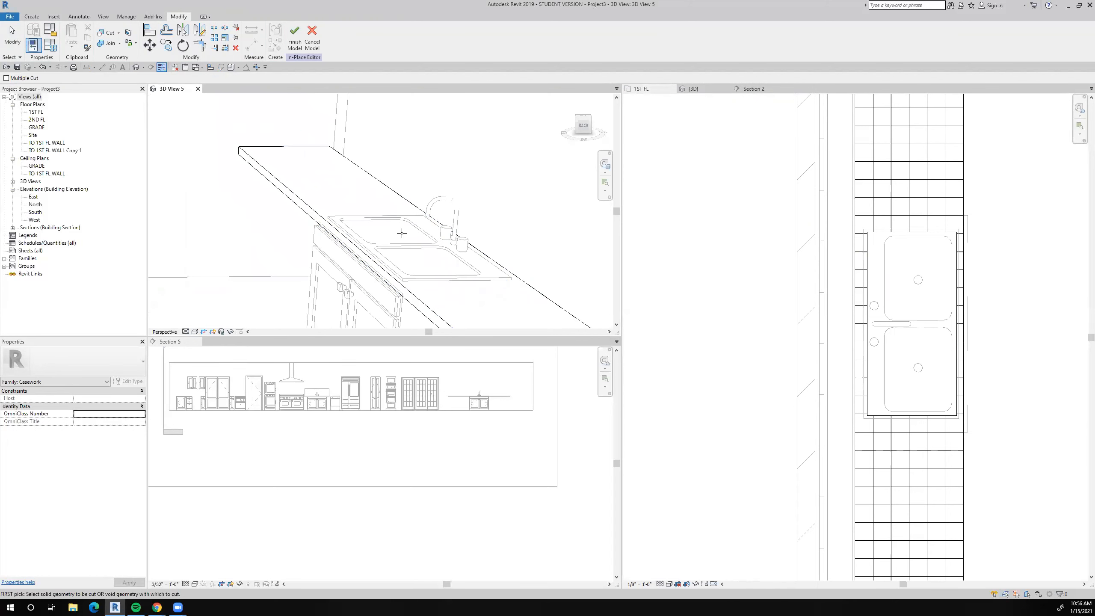
click(408, 259)
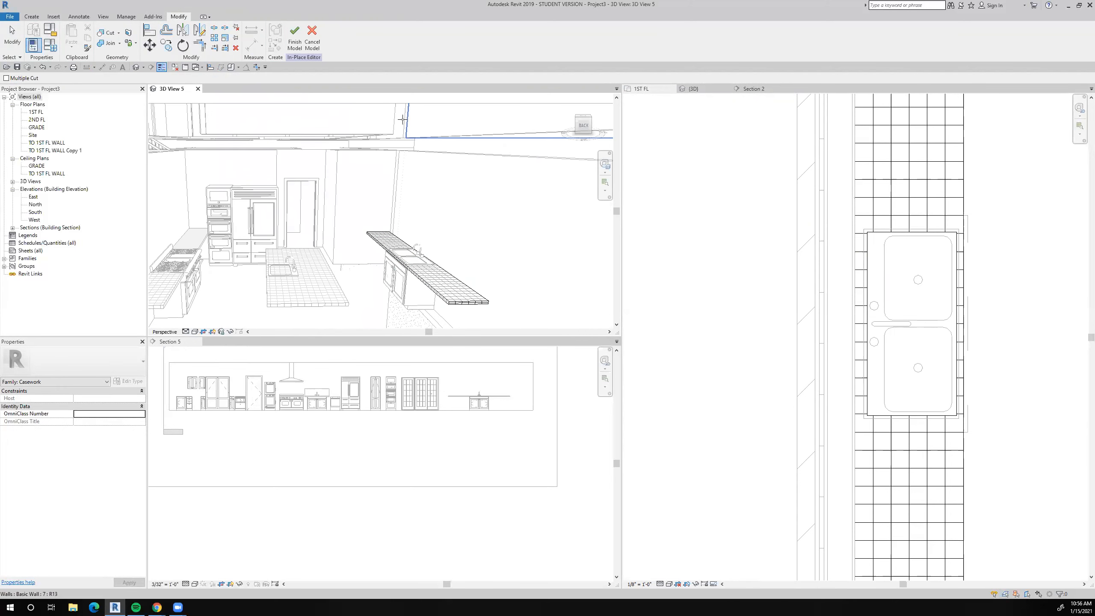
click(295, 43)
scroll(707, 366, down, 4)
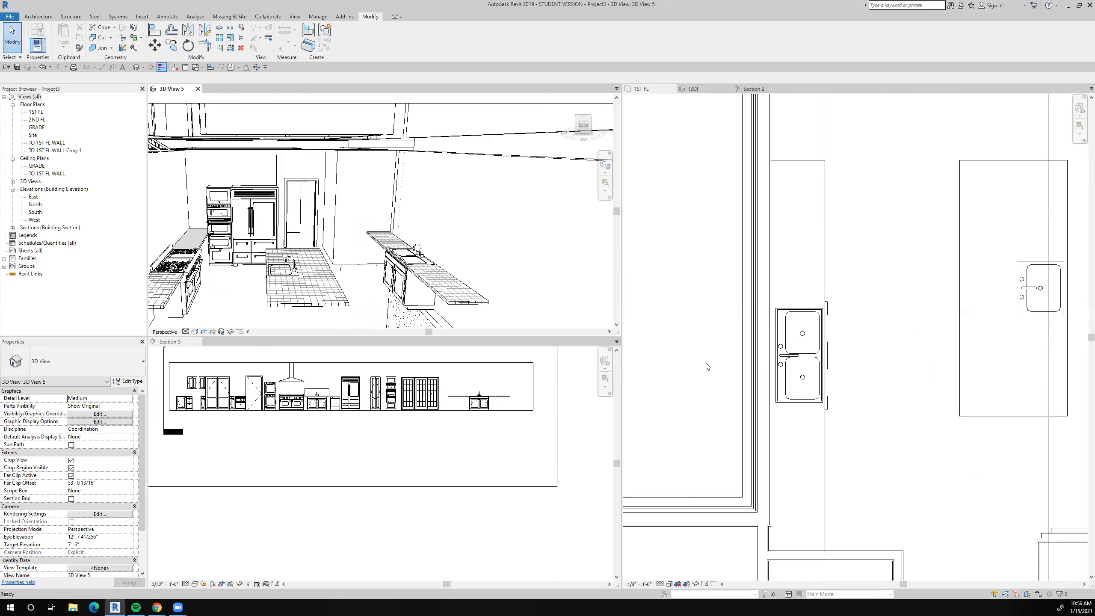
Open the kitchen island's countertop for in-place editing.
click(829, 358)
scroll(852, 341, up, 4)
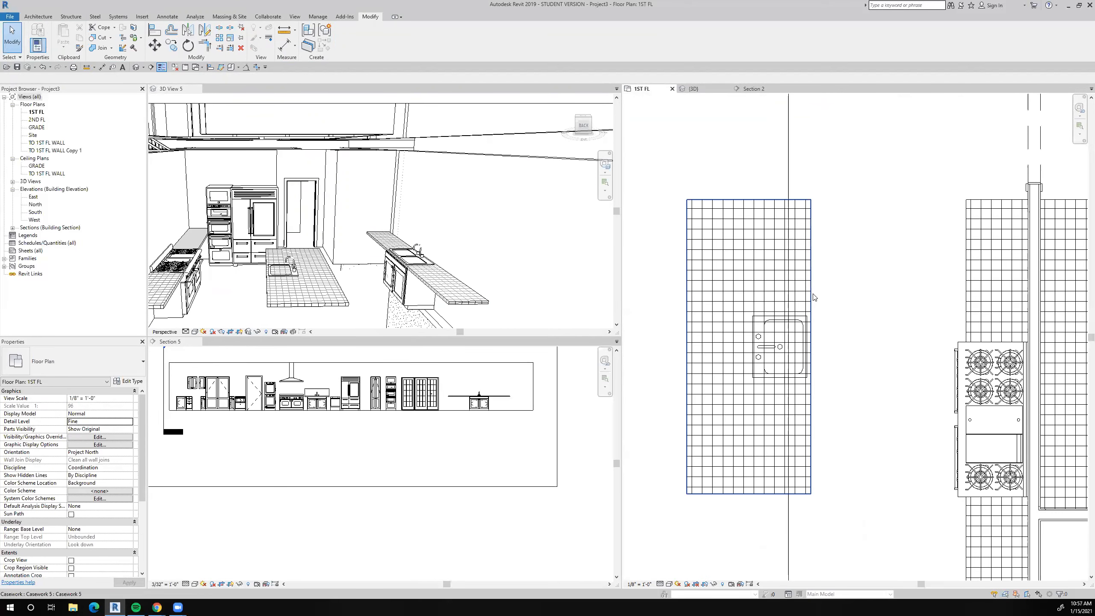
click(814, 297)
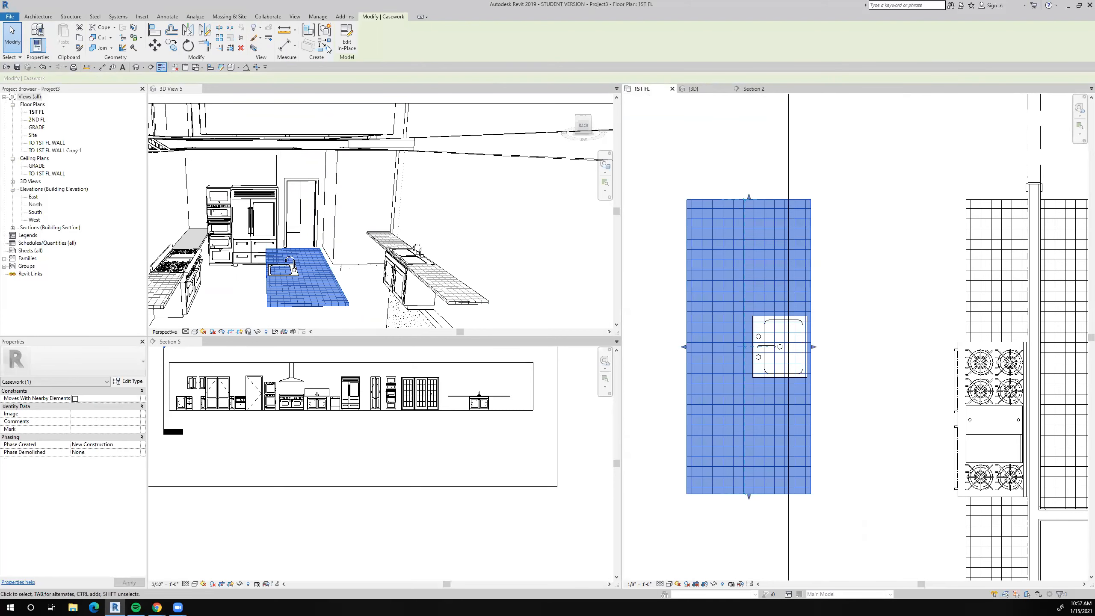
click(342, 48)
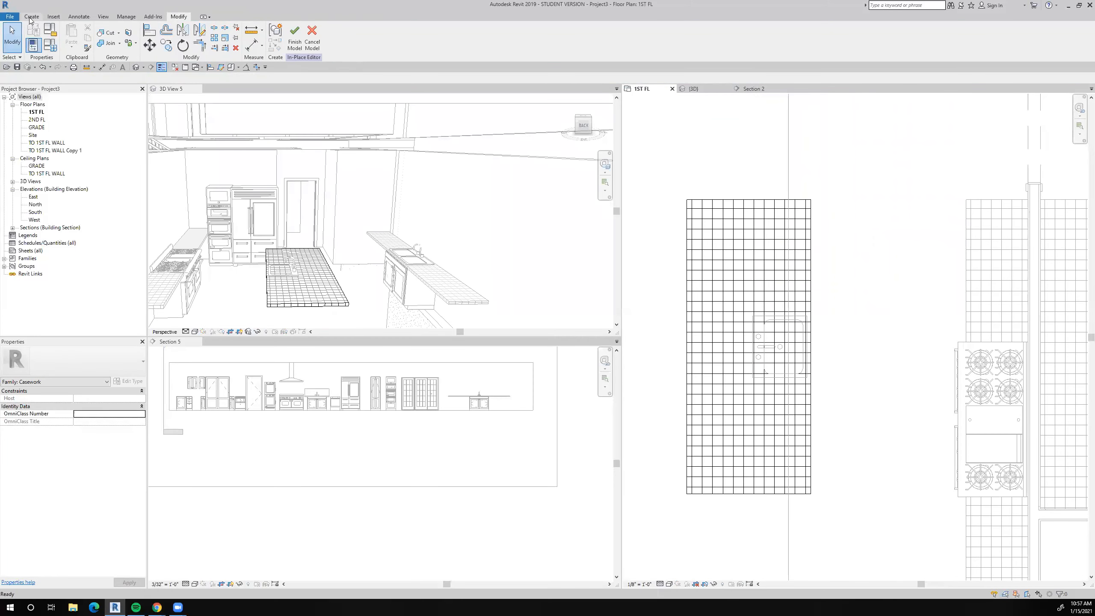
Create a void extrusion in the island countertop from a rectangle about 1' 7" by 1' 10 5/8", drawn just inside the single sink's rim.
click(165, 43)
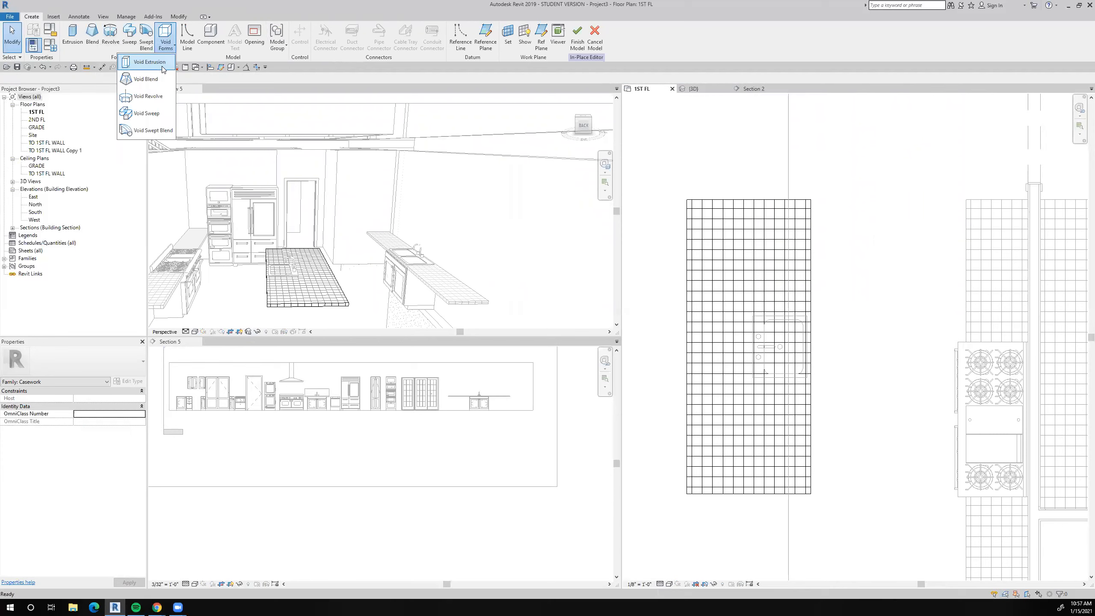
click(149, 62)
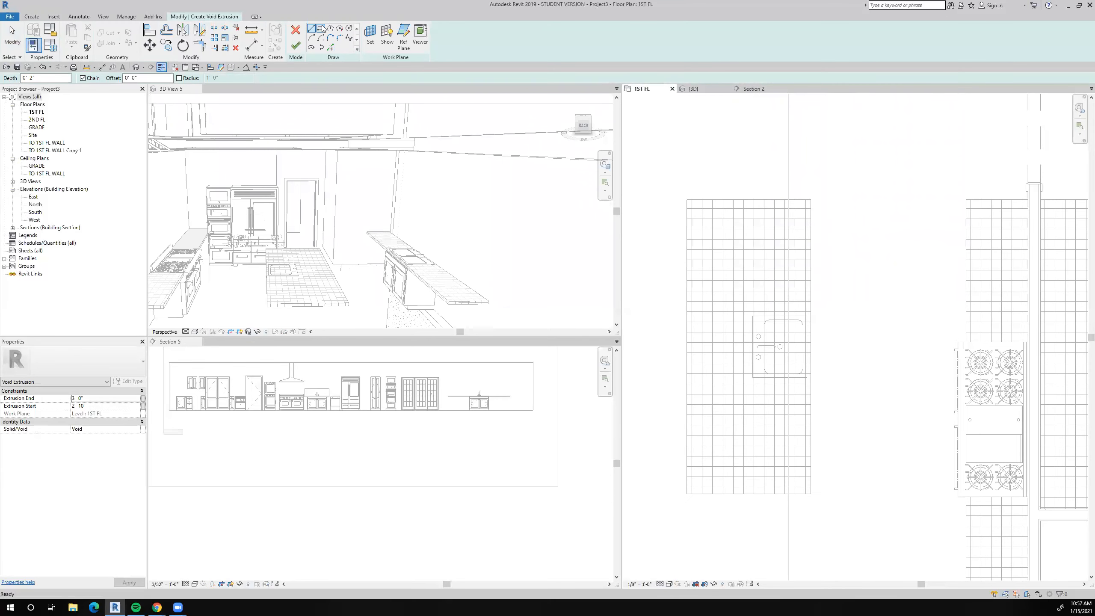
scroll(767, 302, up, 6)
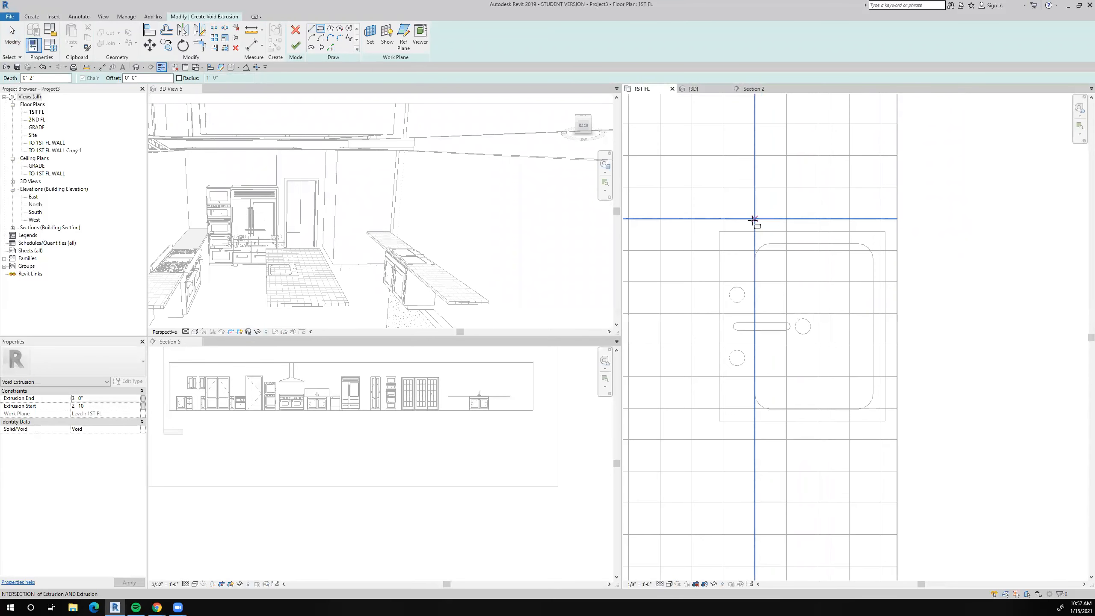
click(722, 240)
middle_drag(819, 362, 781, 279)
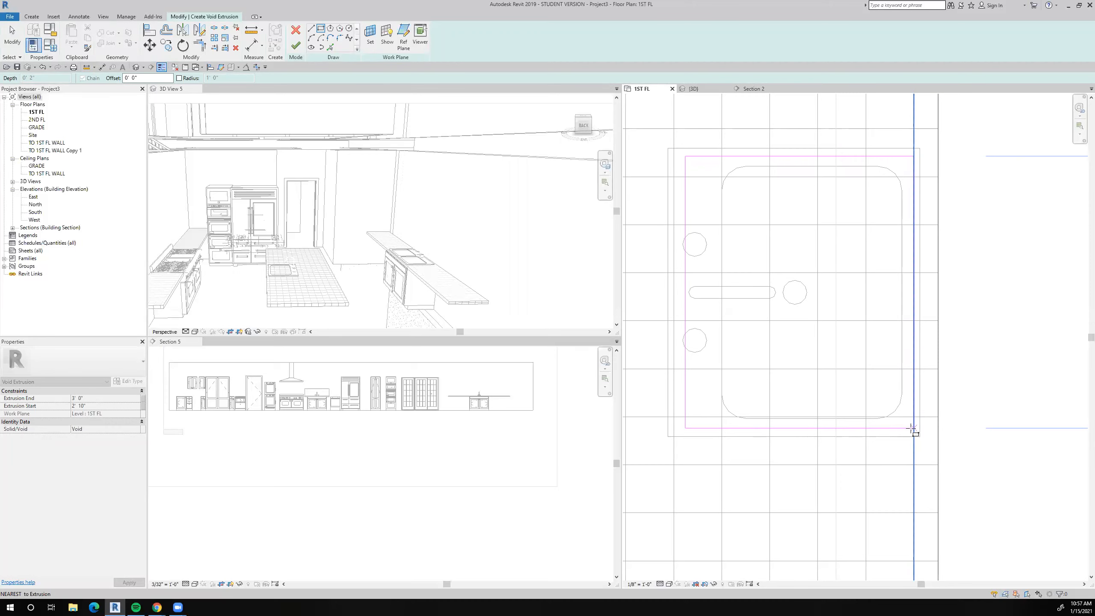
click(913, 429)
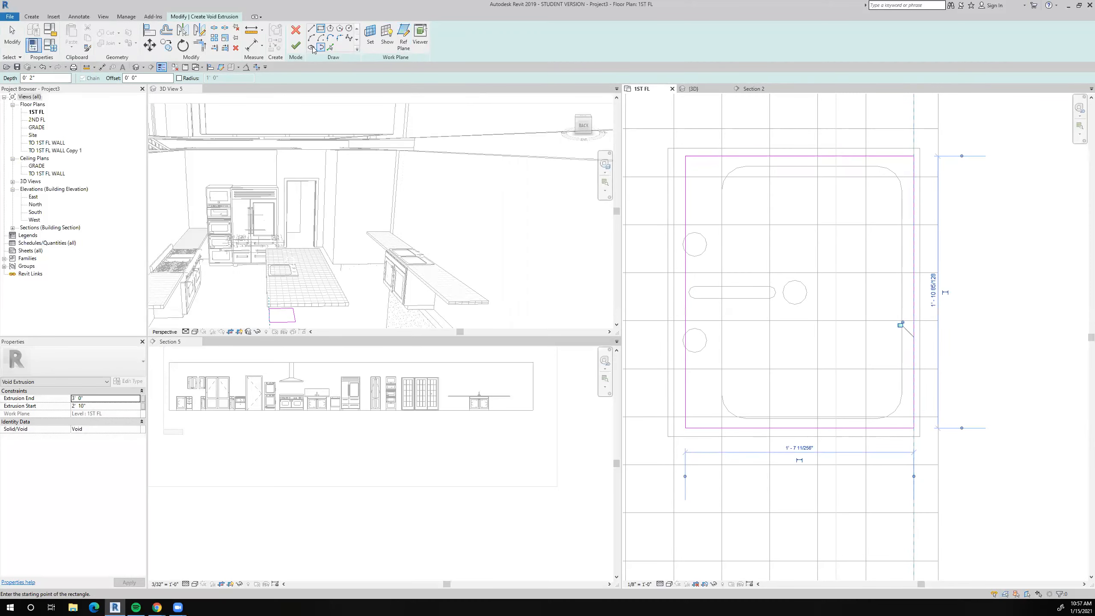
click(297, 46)
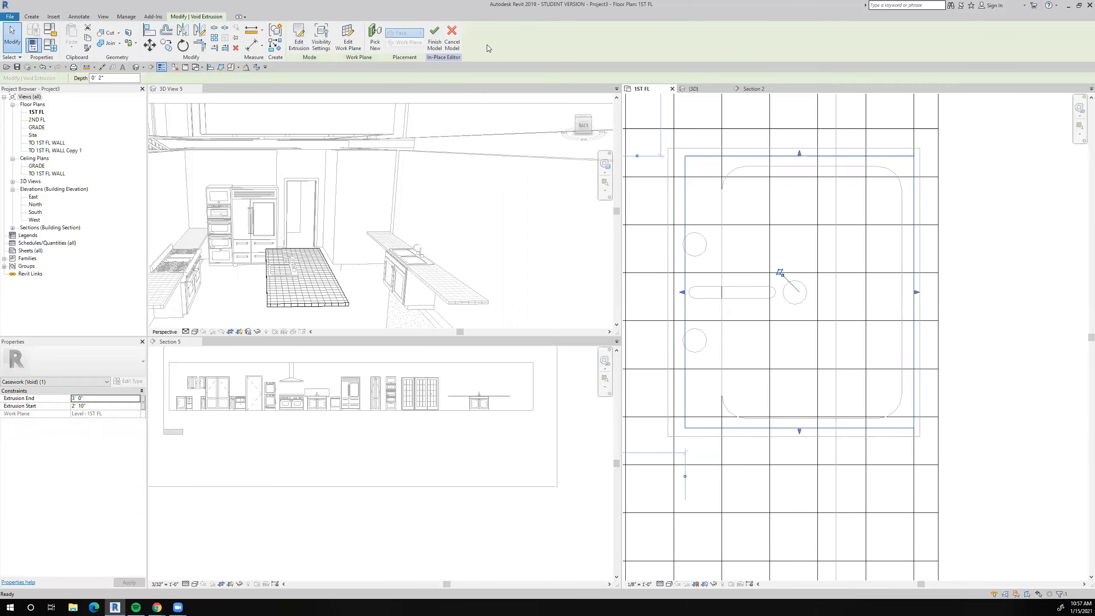
Cut the island countertop with the void beneath the single sink, finish the in-place model, and inspect the kitchen in 3D.
click(108, 33)
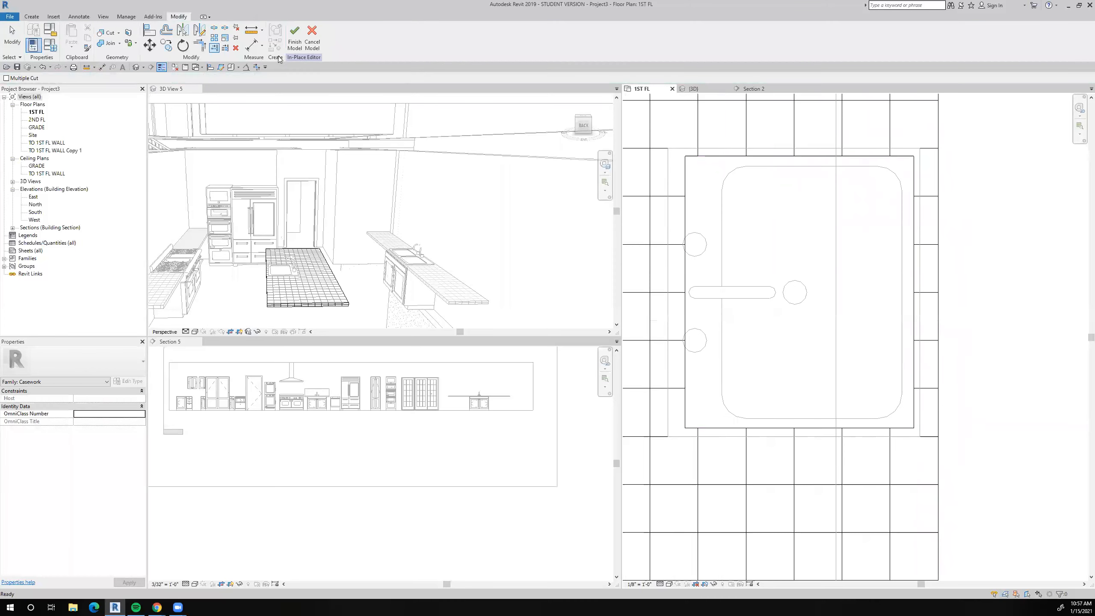
scroll(292, 219, up, 2)
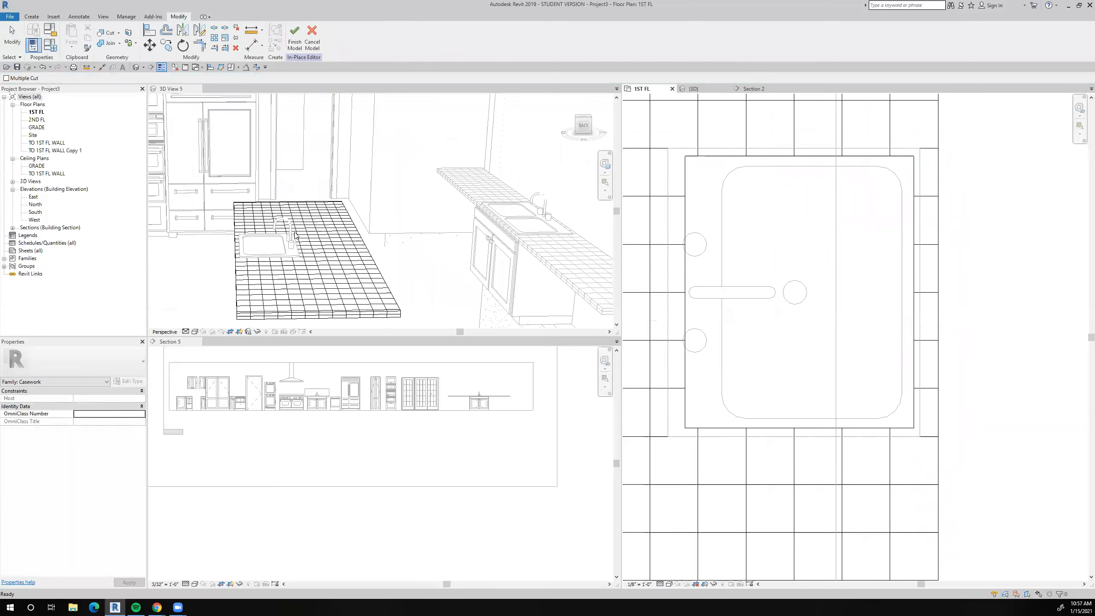
click(295, 37)
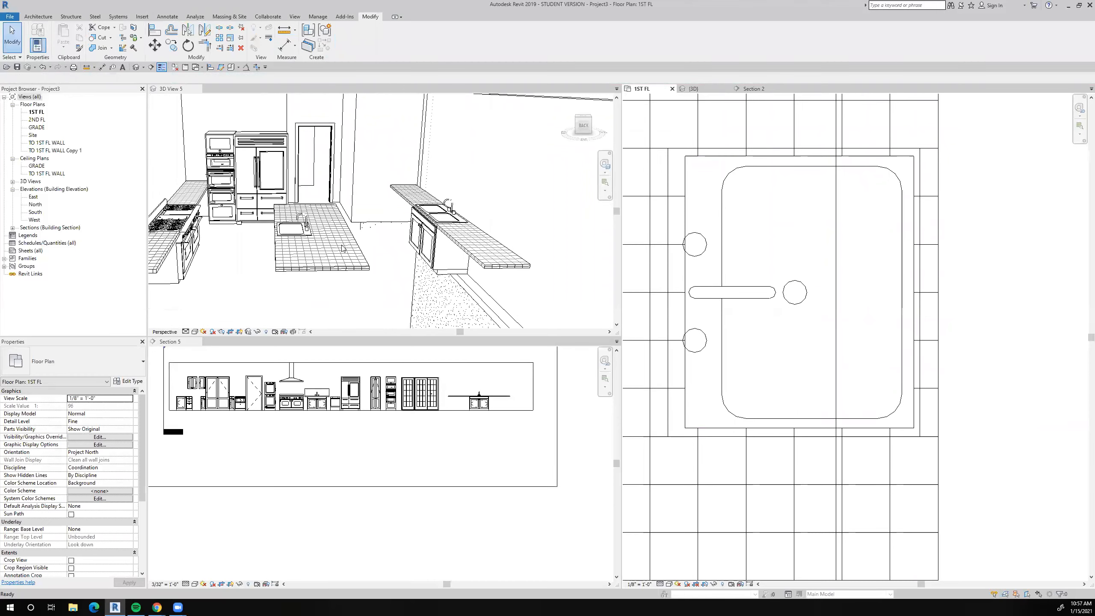
scroll(310, 242, up, 2)
scroll(310, 242, down, 5)
scroll(773, 331, down, 6)
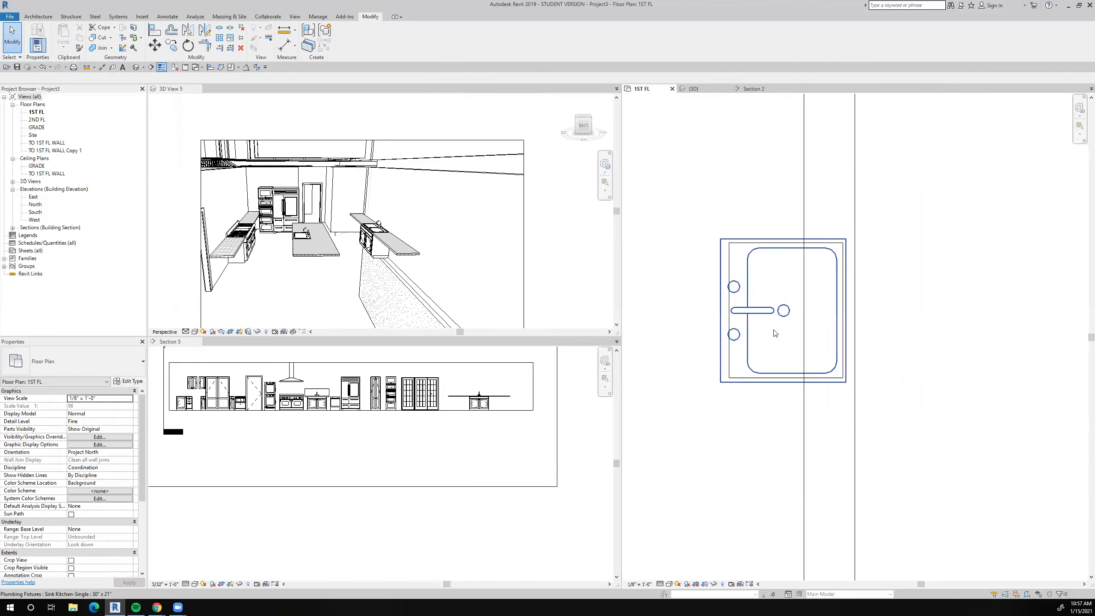
Open the laundry room's U-shaped countertop with the double sink for in-place editing.
middle_drag(773, 332, 758, 261)
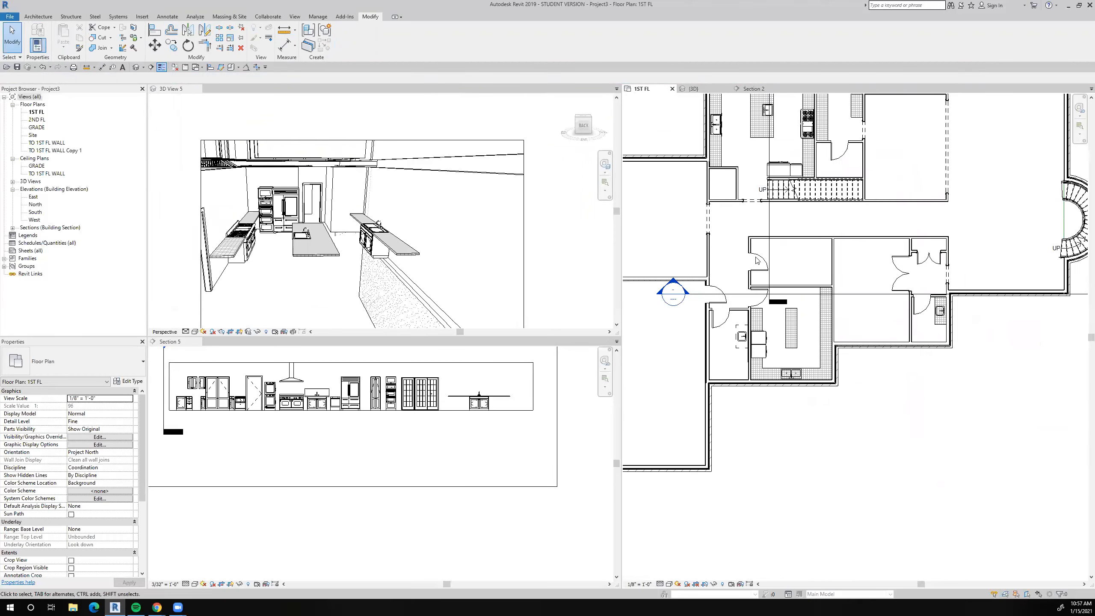
scroll(753, 318, up, 3)
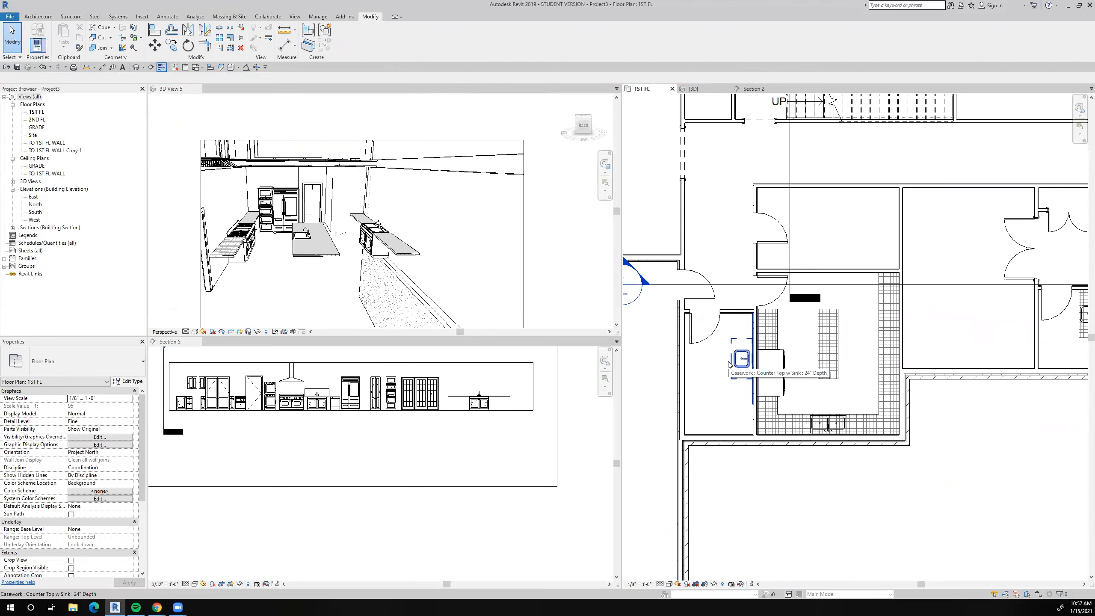
middle_drag(728, 364, 699, 319)
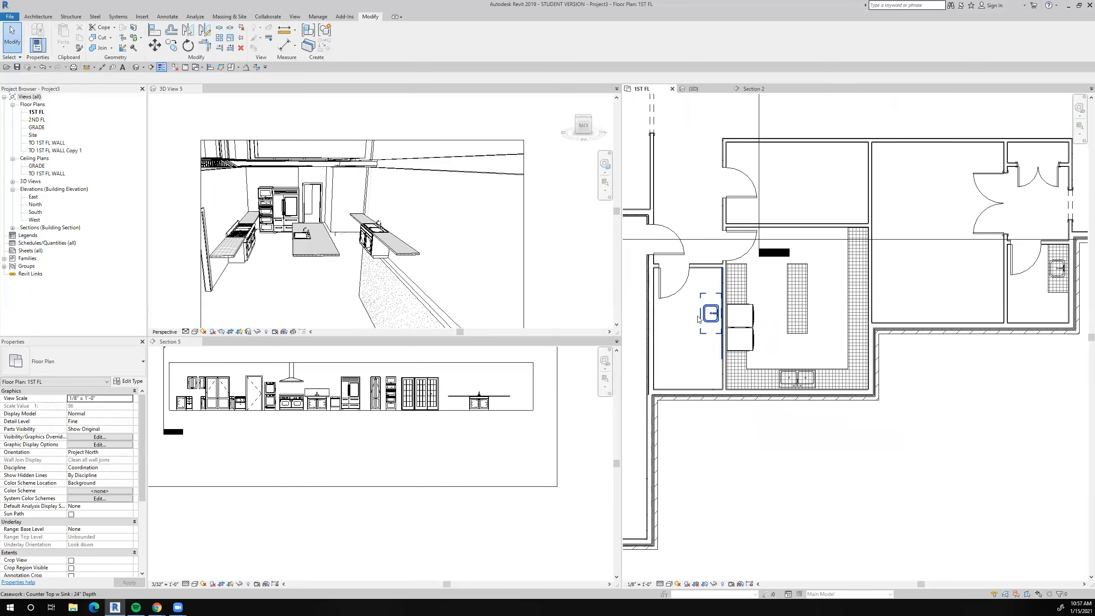
scroll(800, 382, up, 4)
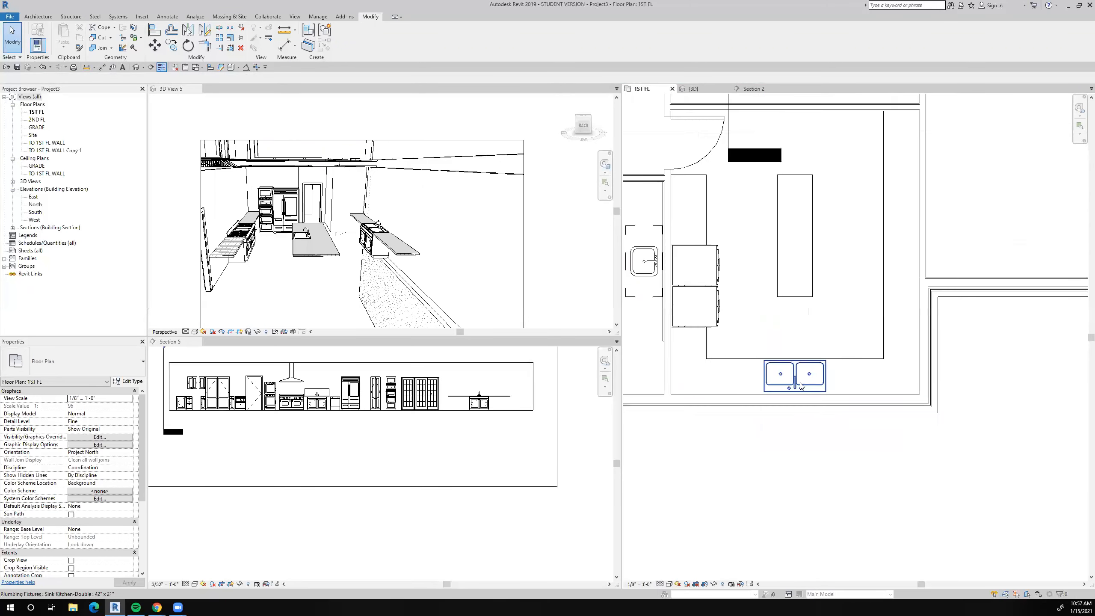
click(880, 356)
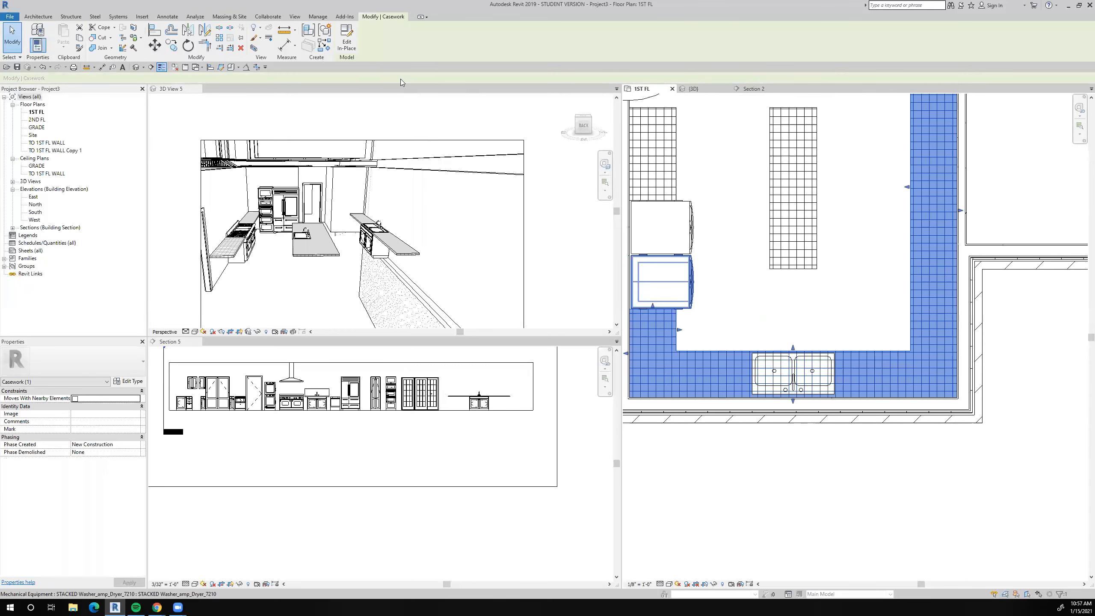
click(347, 42)
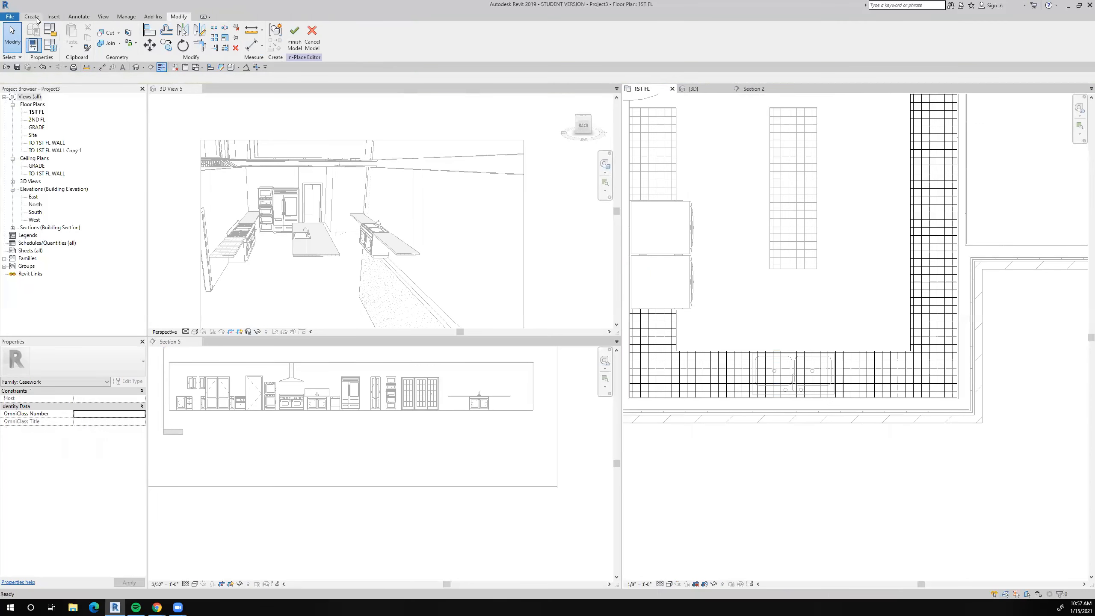
Cut the laundry room countertop with a void extrusion from a rectangle about 1' 7 1/2" deep, drawn just inside the double sink's rim, and finish the model.
click(166, 41)
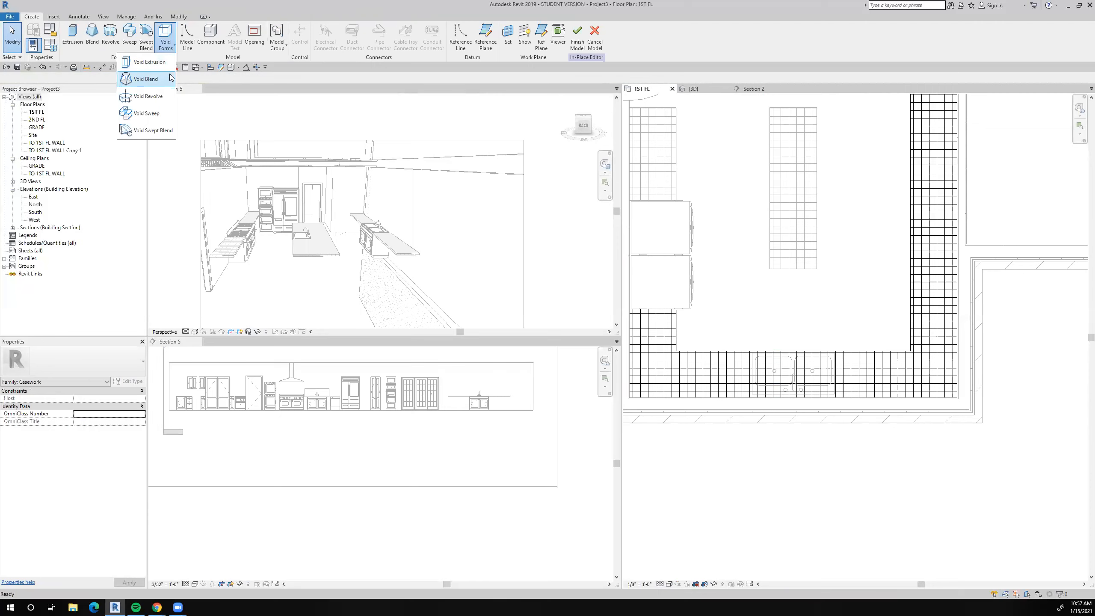
click(166, 65)
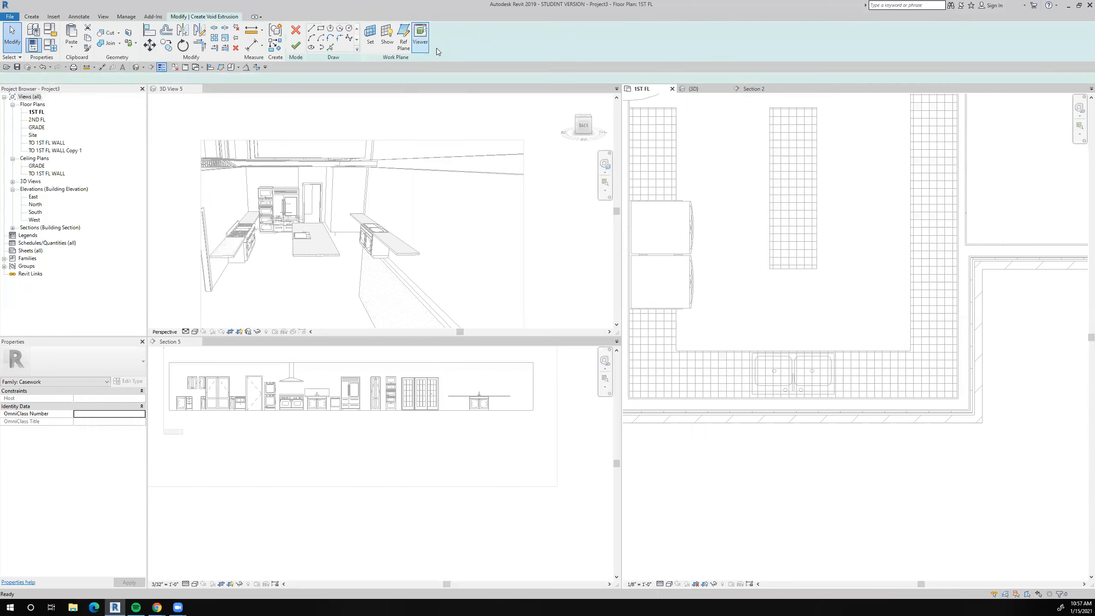
click(321, 29)
scroll(768, 358, up, 5)
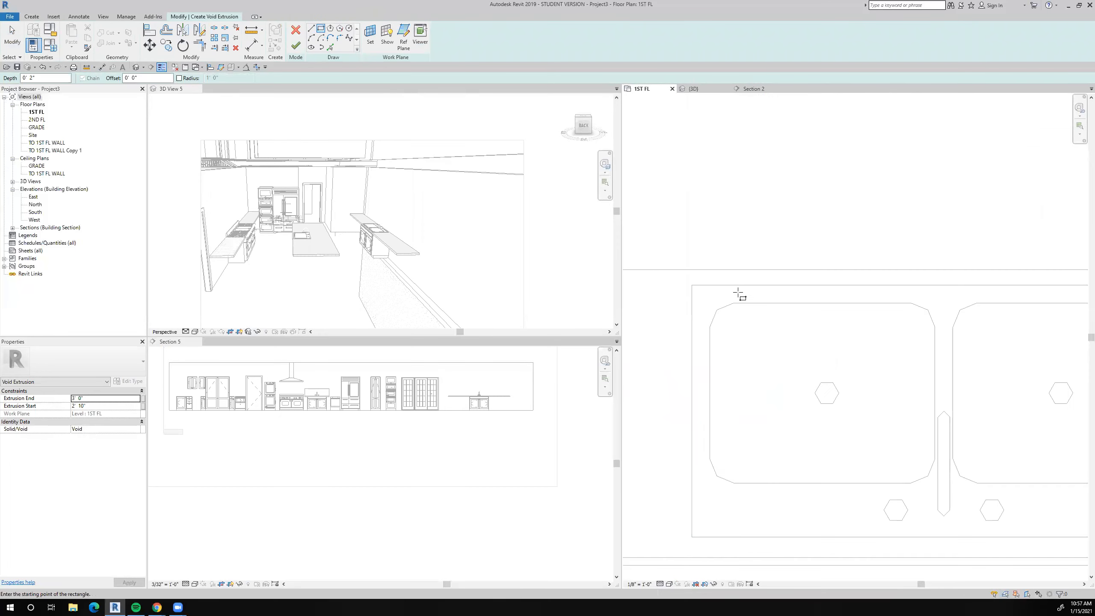
click(698, 293)
scroll(755, 334, down, 2)
middle_drag(819, 388, 788, 327)
scroll(969, 383, up, 2)
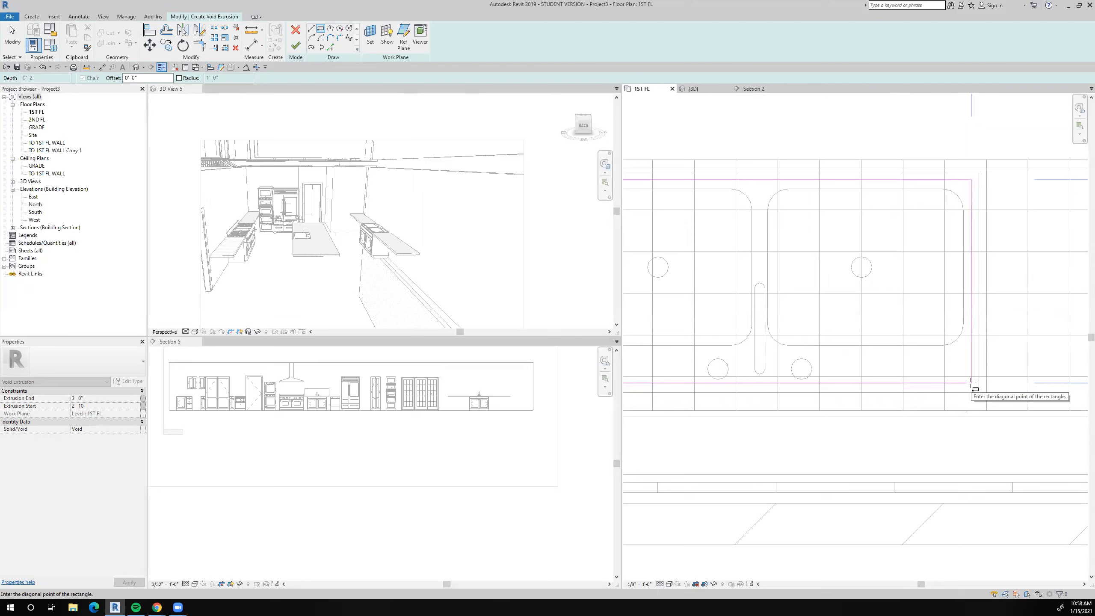
click(970, 383)
scroll(971, 383, down, 4)
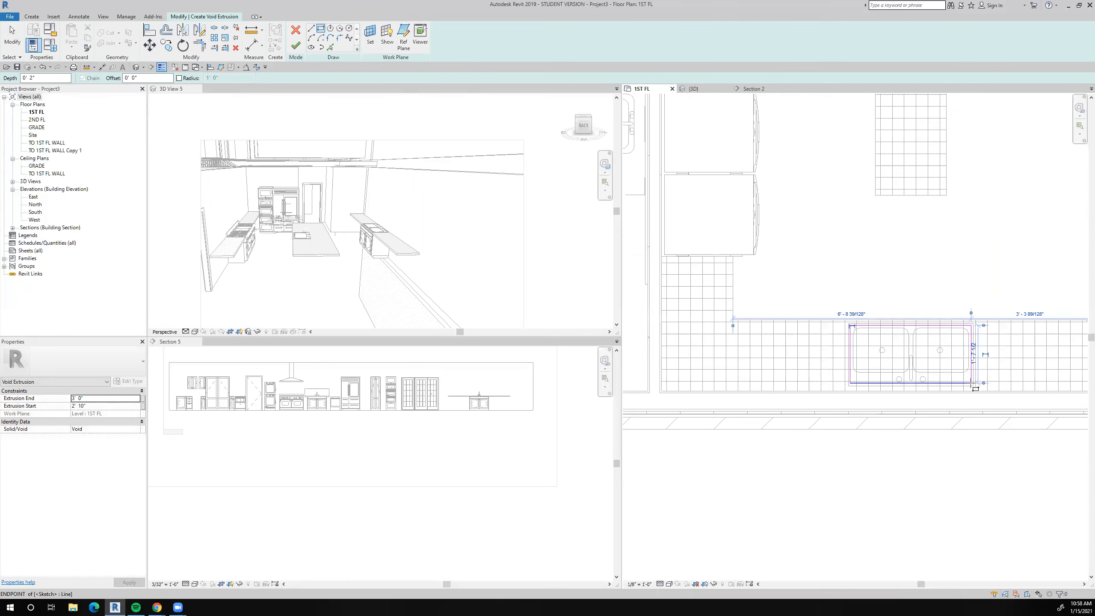
click(296, 46)
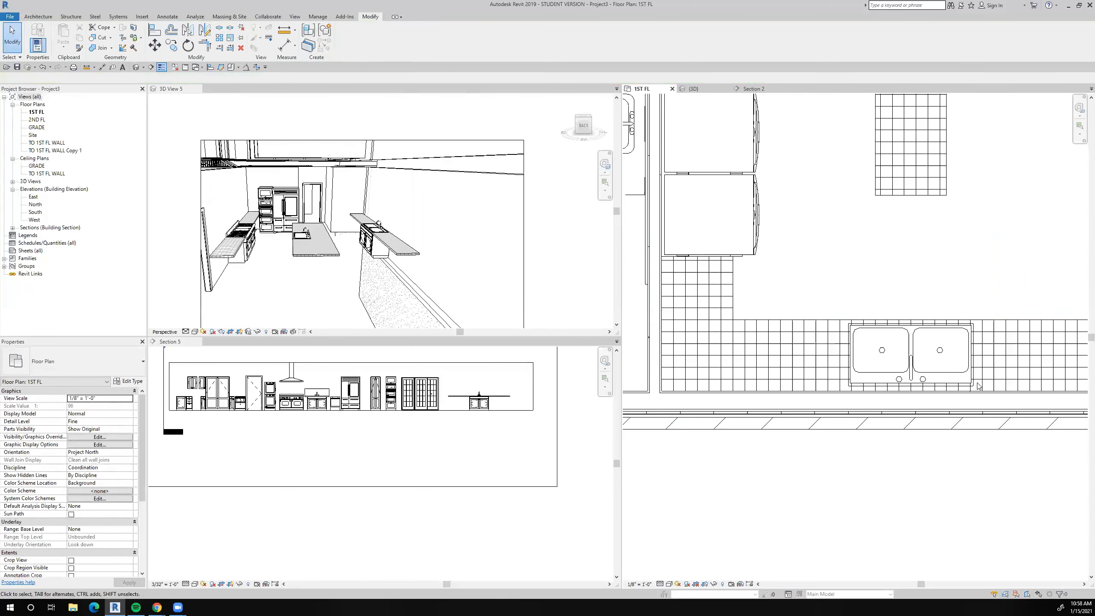
Open the countertop with the square vanity sink, in the small room east of the laundry room, for in-place editing.
scroll(820, 362, down, 6)
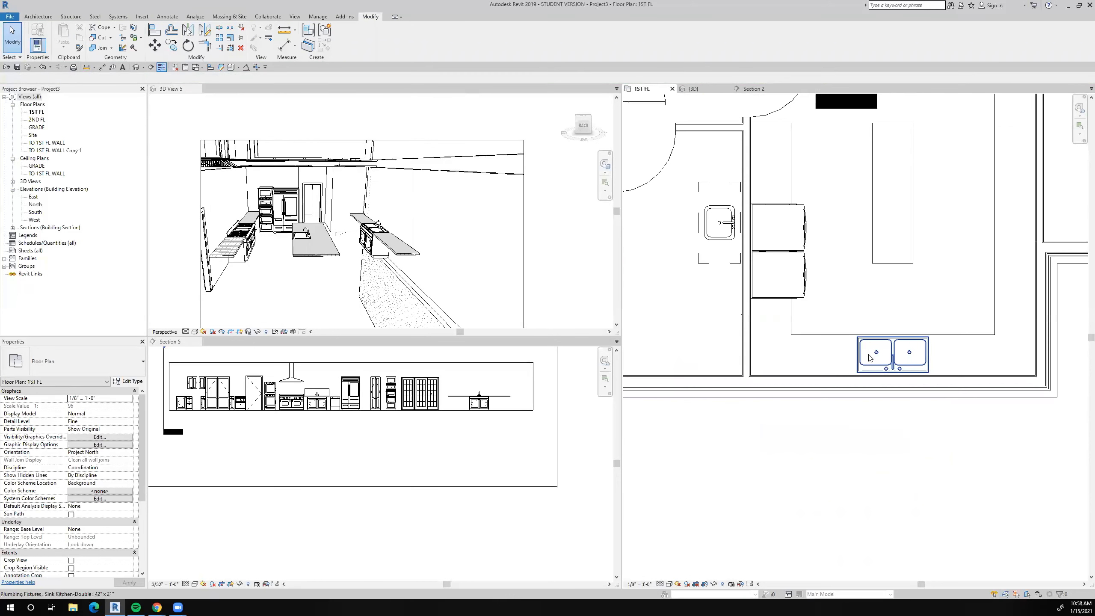
middle_drag(801, 314, 698, 322)
mouse_move(831, 287)
middle_down()
mouse_move(758, 296)
mouse_move(743, 330)
middle_up()
scroll(807, 285, up, 5)
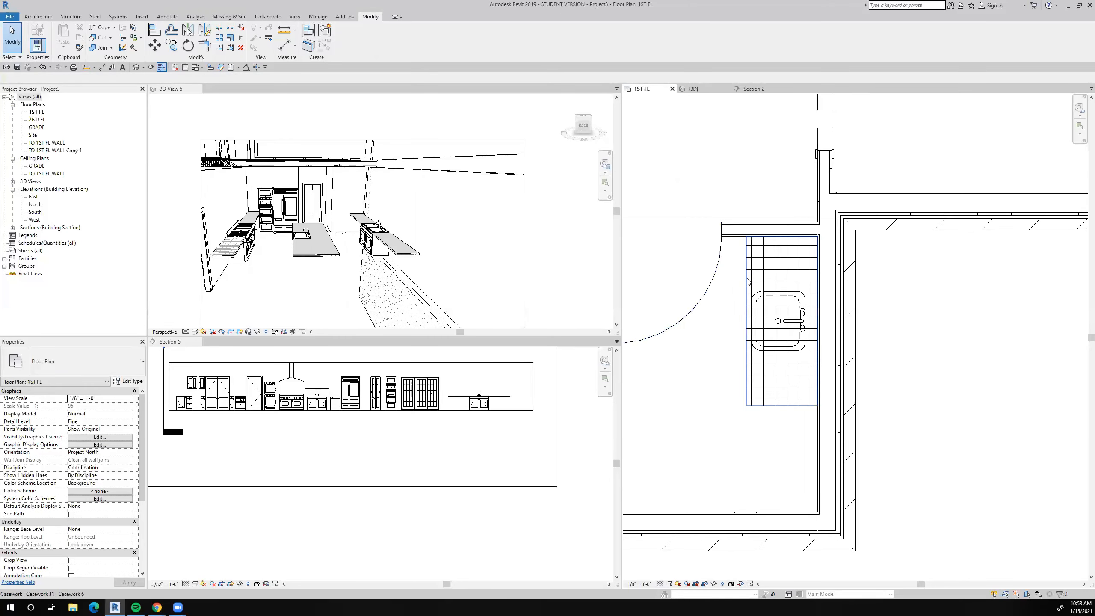
click(747, 278)
click(341, 34)
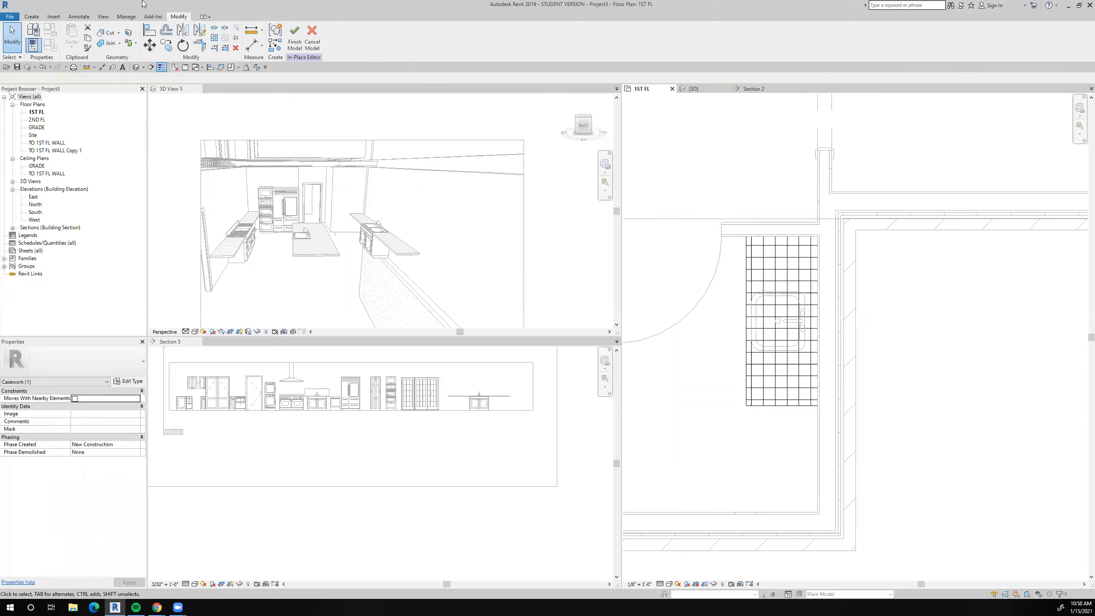
Start a void extrusion in the vanity countertop and set up line picking with a 0' 0 1/2" offset.
click(31, 16)
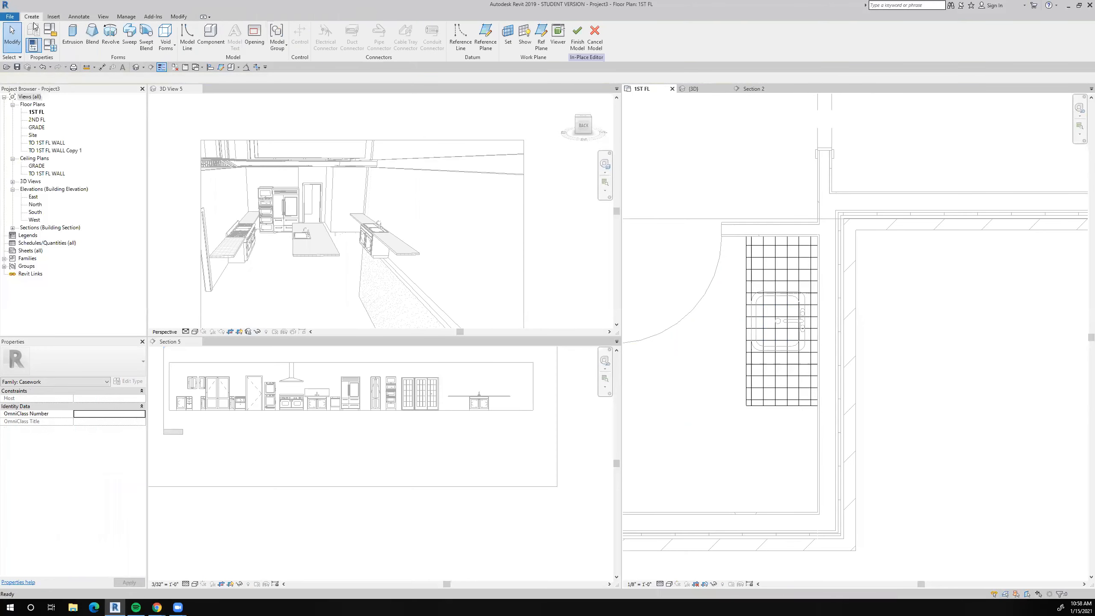
click(164, 48)
click(155, 63)
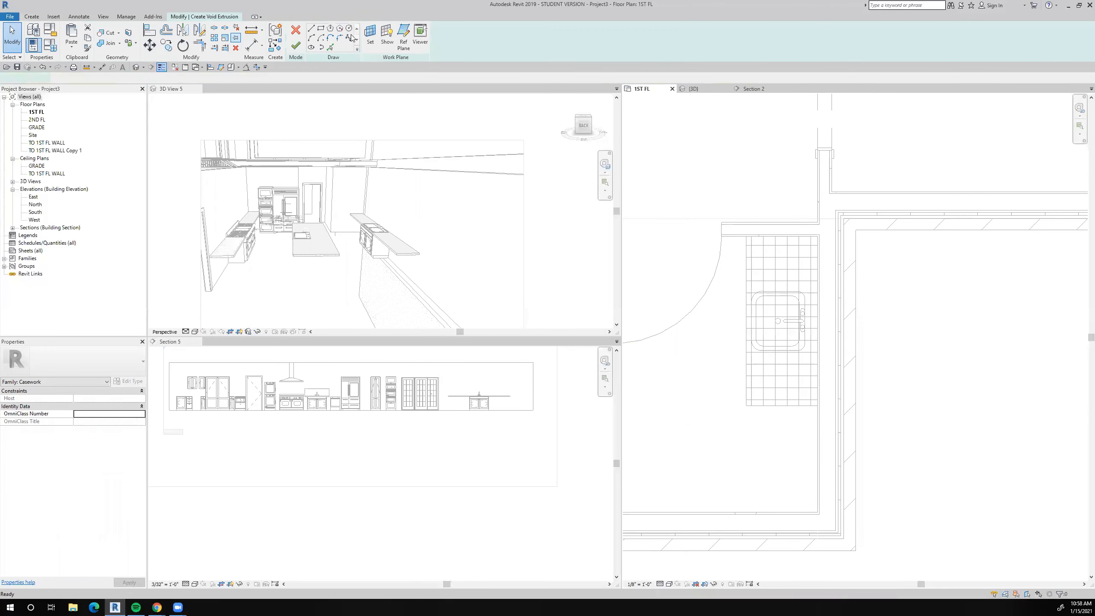
click(321, 28)
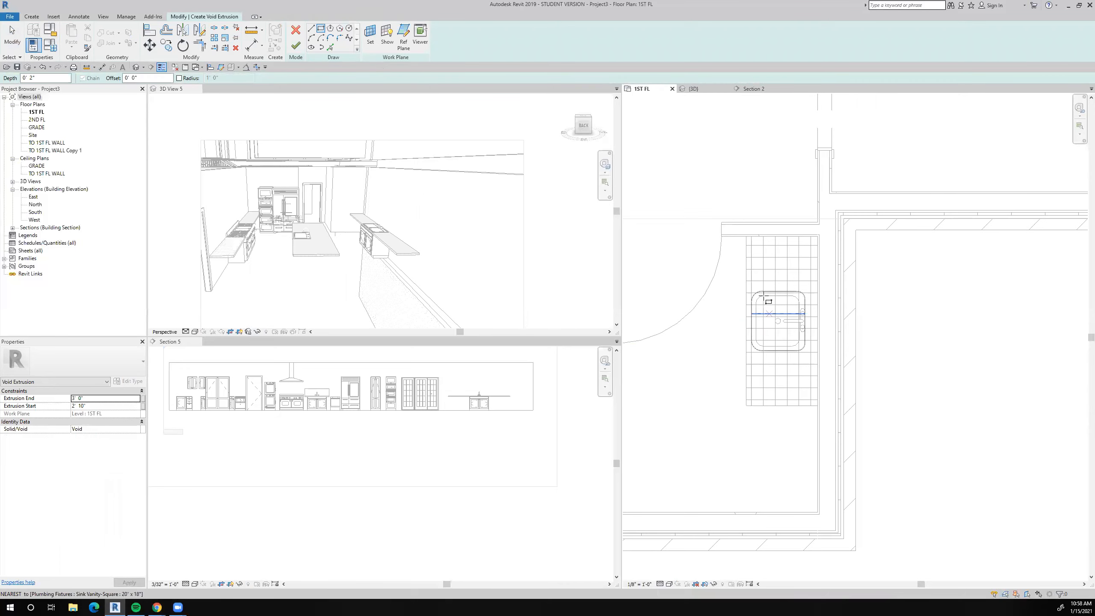
scroll(766, 302, up, 2)
scroll(766, 308, up, 3)
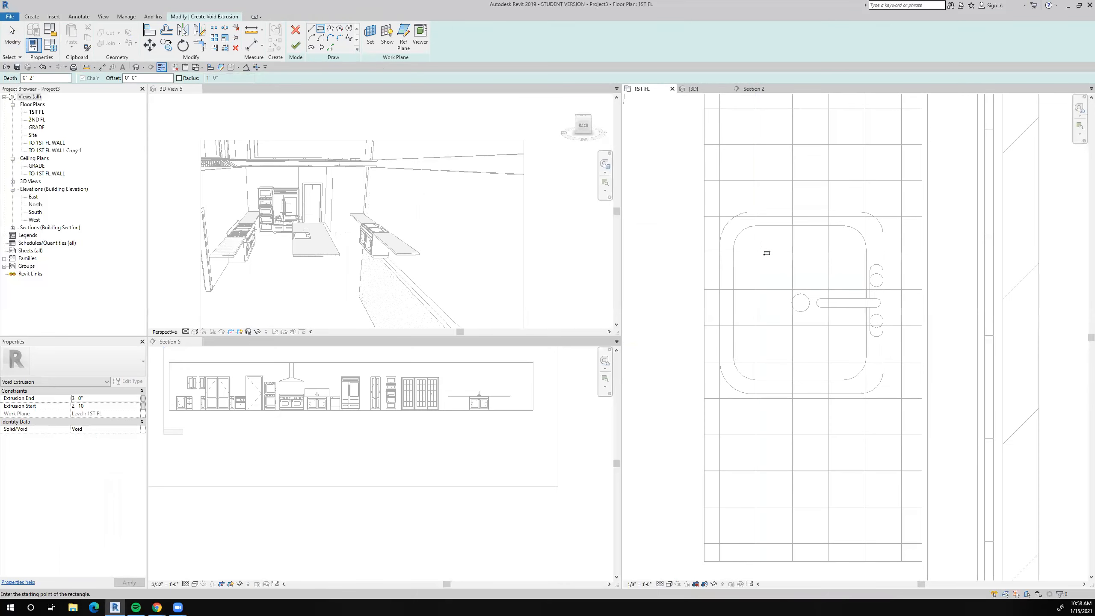
scroll(763, 248, down, 3)
scroll(763, 233, up, 3)
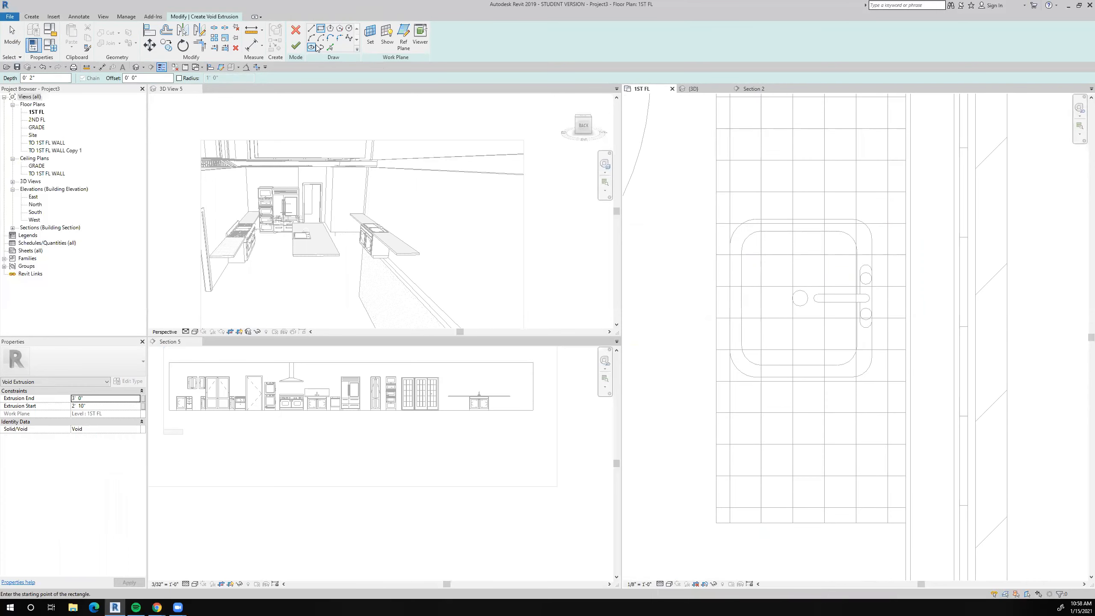
click(330, 47)
click(122, 79)
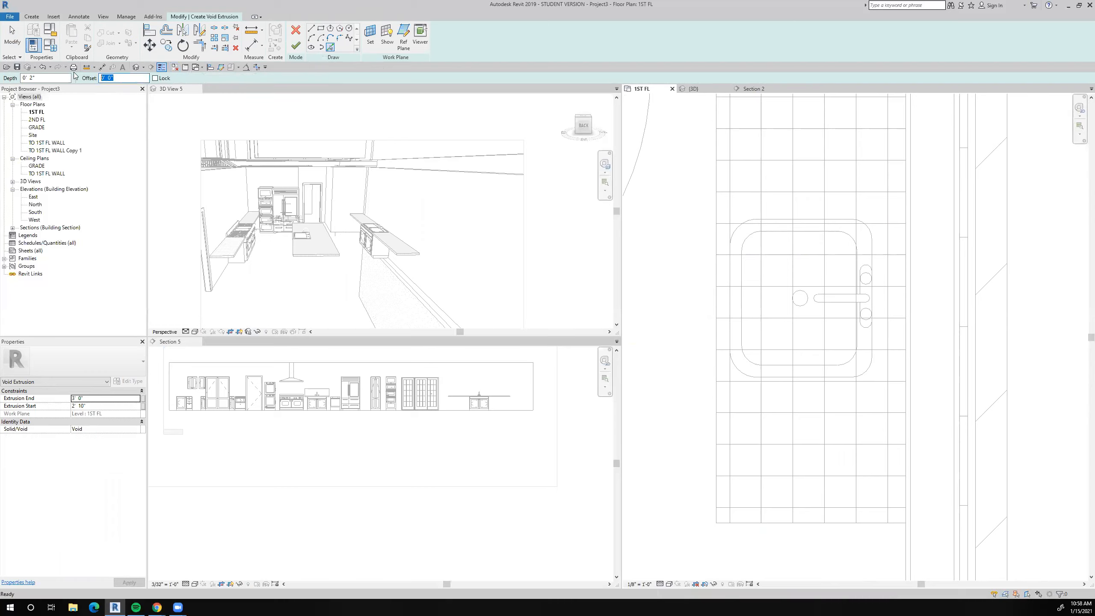
text(.)
Pick the sink bowl's north edge, northeast corner, east edge and southeast corner to create sketch lines offset outward.
scroll(702, 197, up, 2)
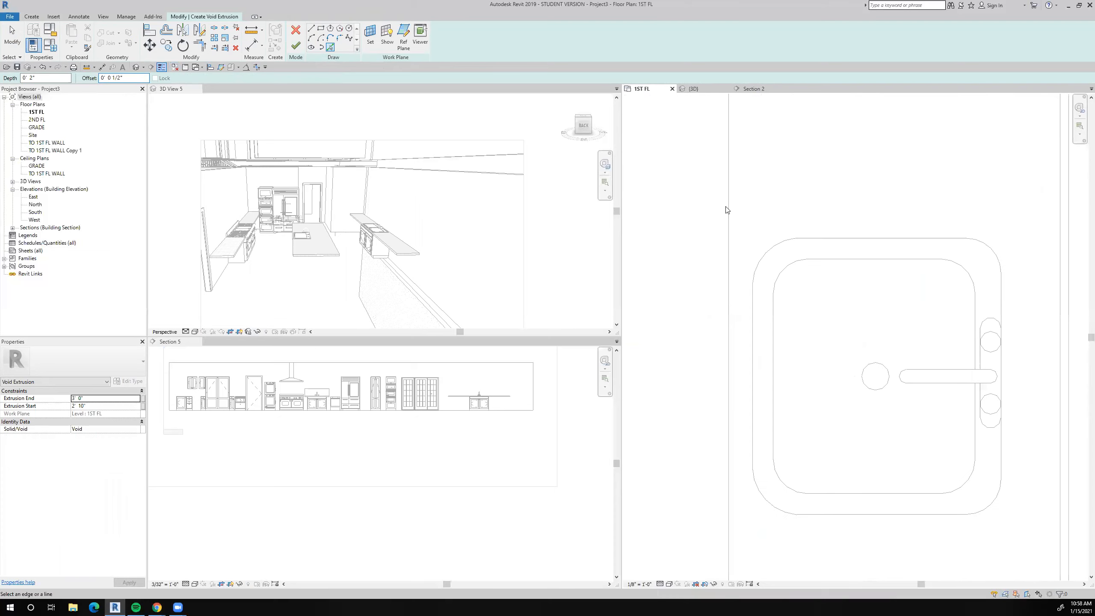
click(852, 259)
click(971, 274)
scroll(924, 276, up, 2)
click(932, 259)
middle_drag(924, 295, 936, 154)
click(905, 423)
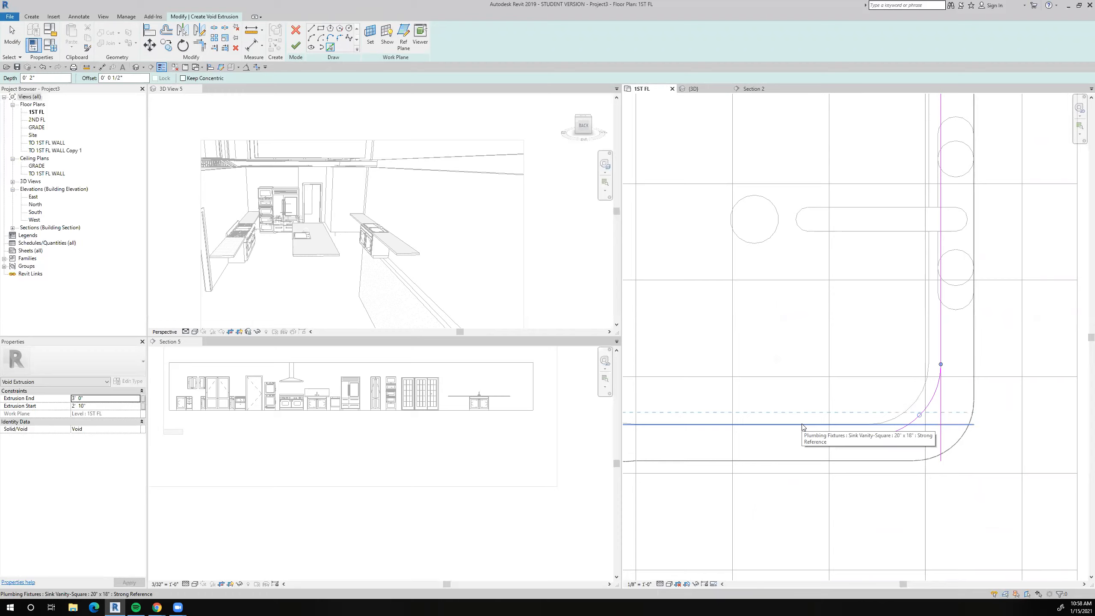
Pick the bowl's south edge, southwest corner, west edge and northwest corner to complete the offset outline around it.
click(801, 428)
scroll(801, 429, down, 2)
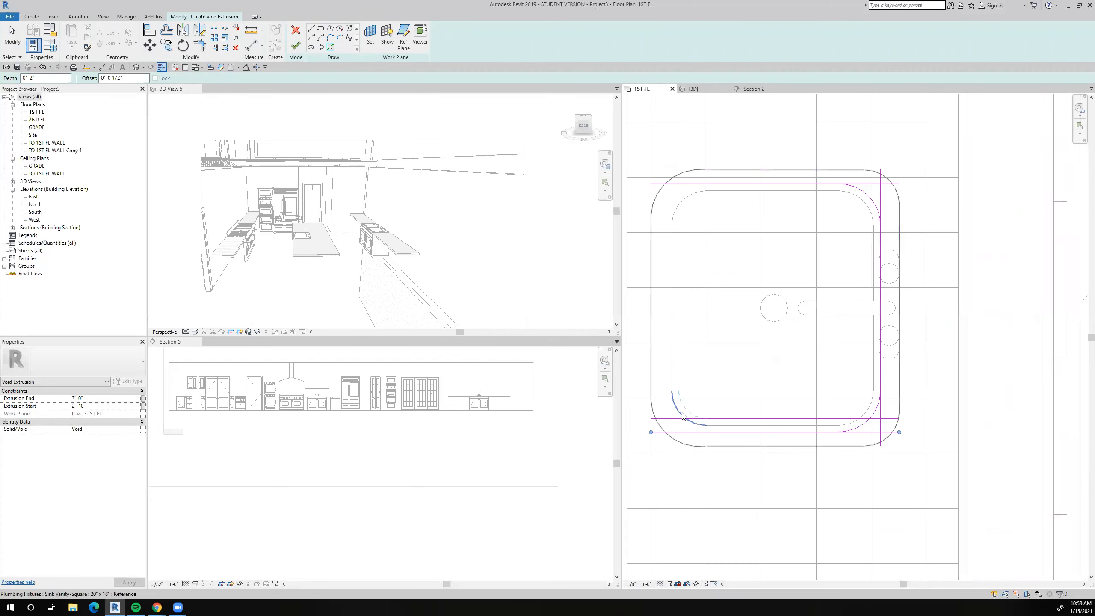
click(673, 395)
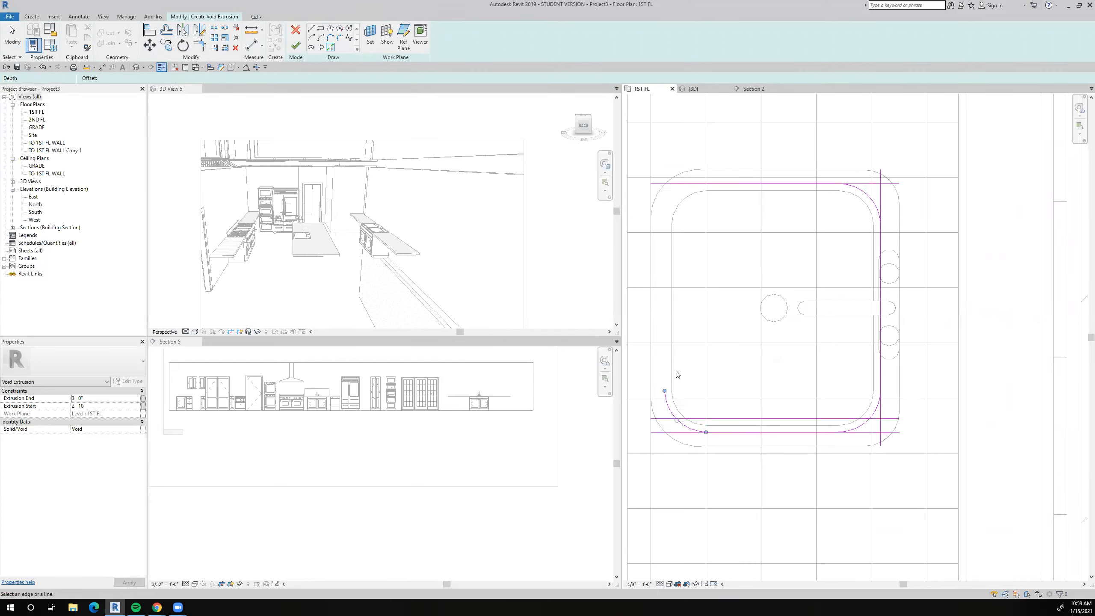
click(672, 370)
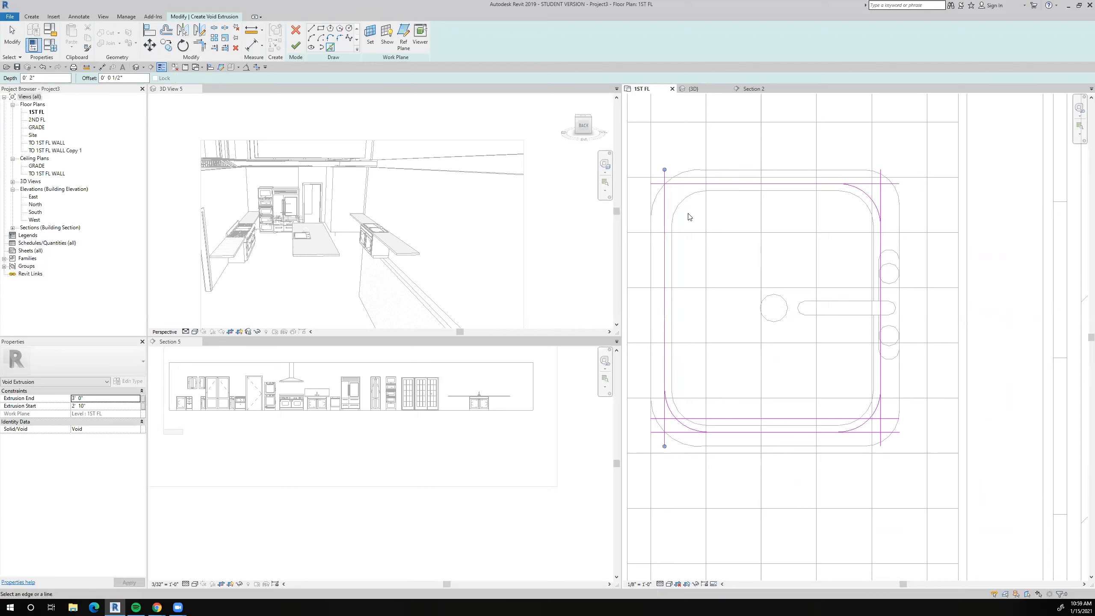
click(683, 200)
scroll(819, 268, up, 1)
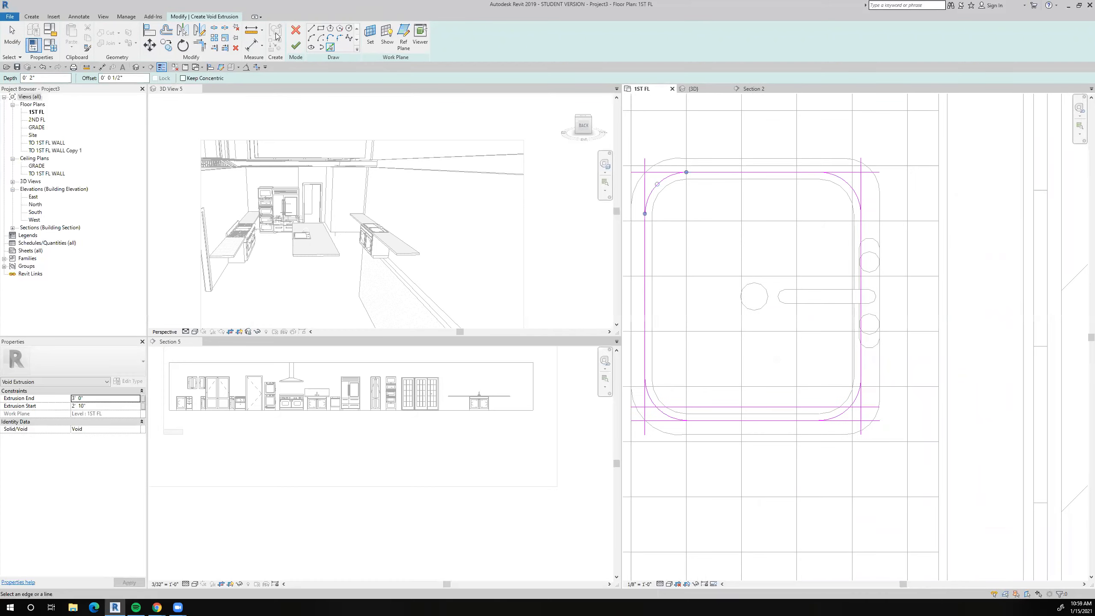
scroll(900, 290, up, 3)
scroll(829, 289, down, 4)
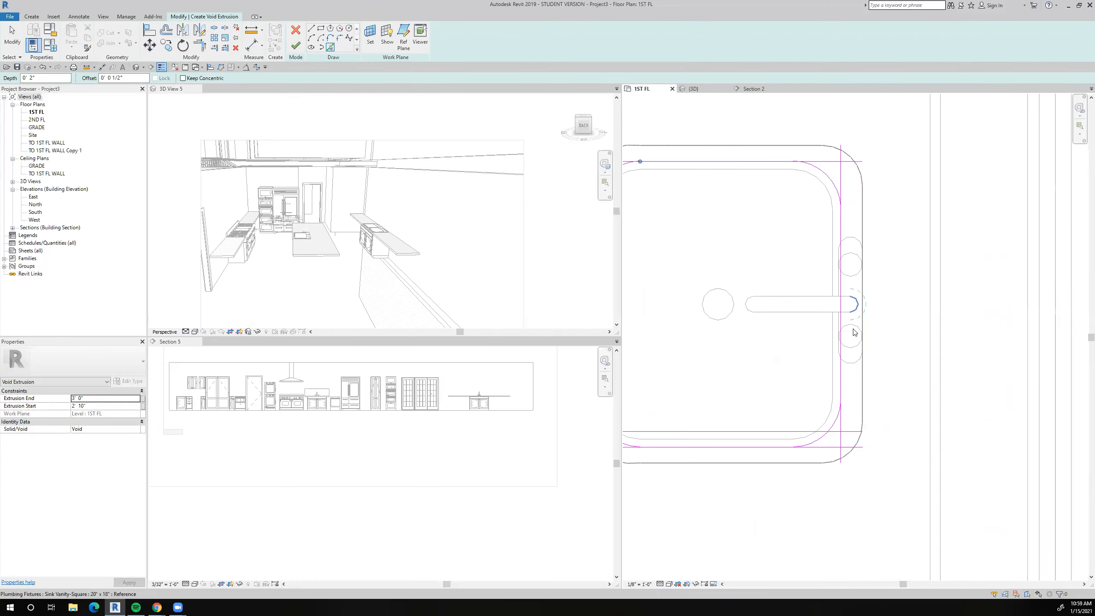
Delete the extra horizontal sketch line just inside the bowl's south edge.
scroll(699, 413, up, 2)
key(Escape)
click(743, 399)
key(d)
key(e)
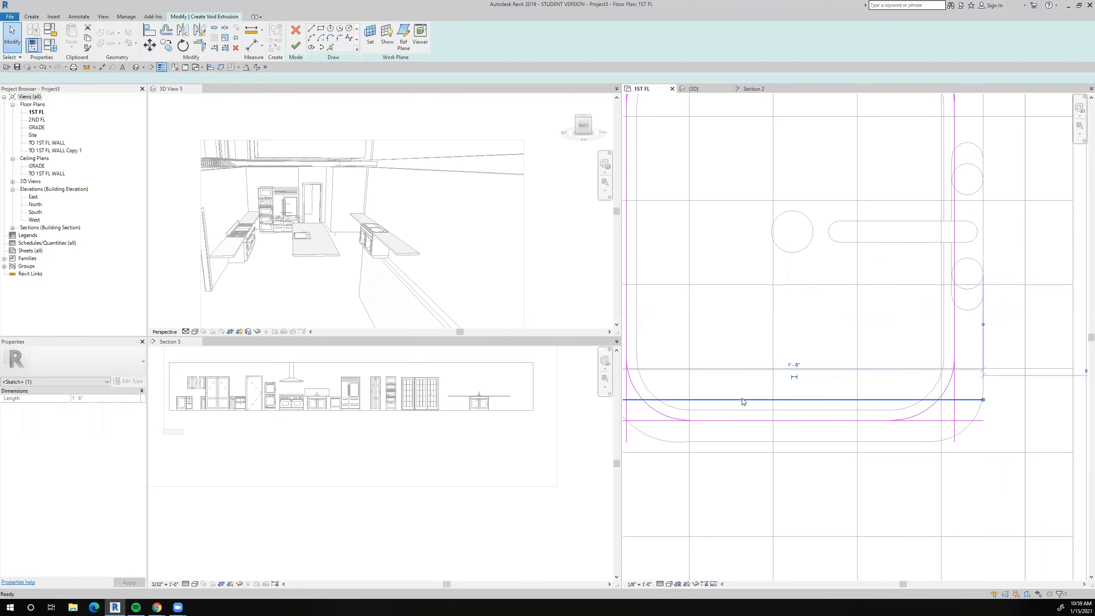
scroll(742, 399, down, 3)
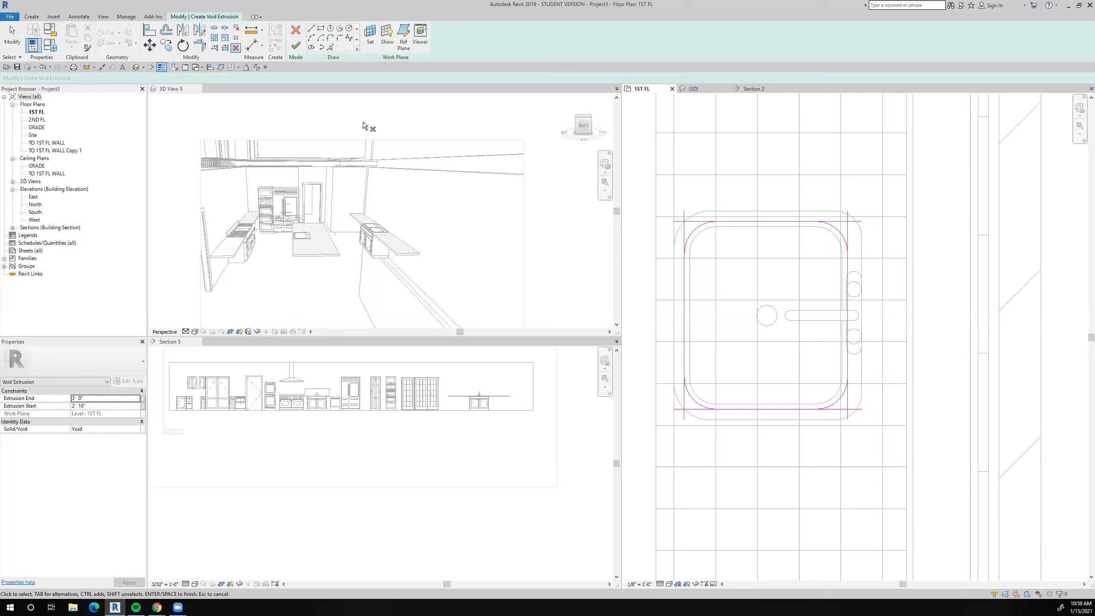
Trim the west and north sketch lines to the northwest and northeast corner arcs.
click(200, 46)
scroll(709, 236, up, 2)
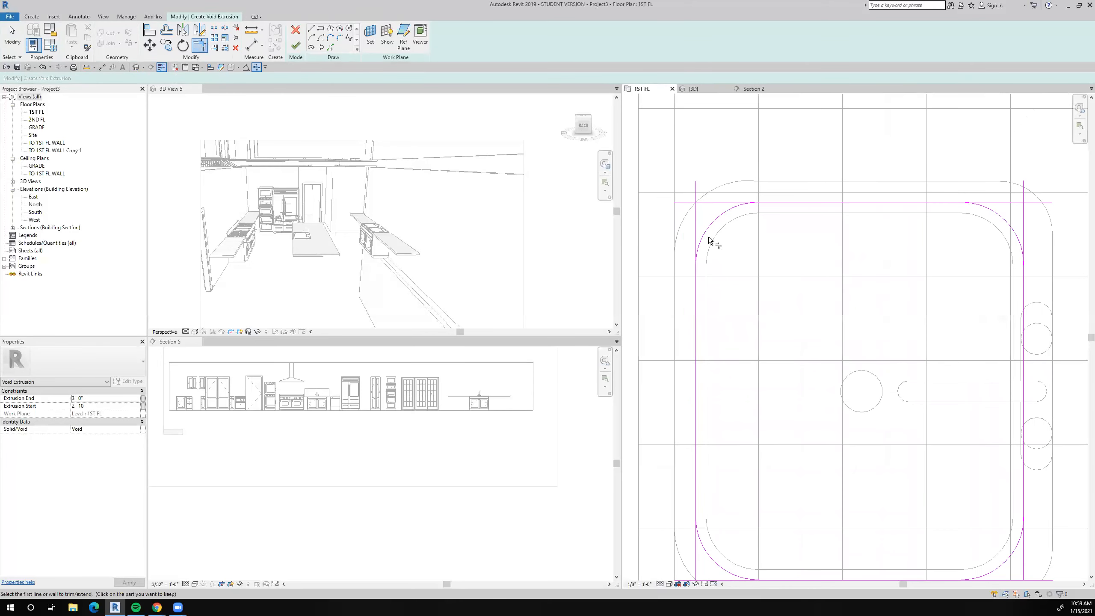
click(695, 294)
click(725, 214)
click(784, 202)
click(938, 202)
click(991, 212)
middle_drag(905, 260, 810, 195)
Trim the east and south sketch lines to the northeast and southeast corner arcs.
click(927, 217)
middle_drag(902, 326, 902, 204)
click(928, 303)
click(923, 358)
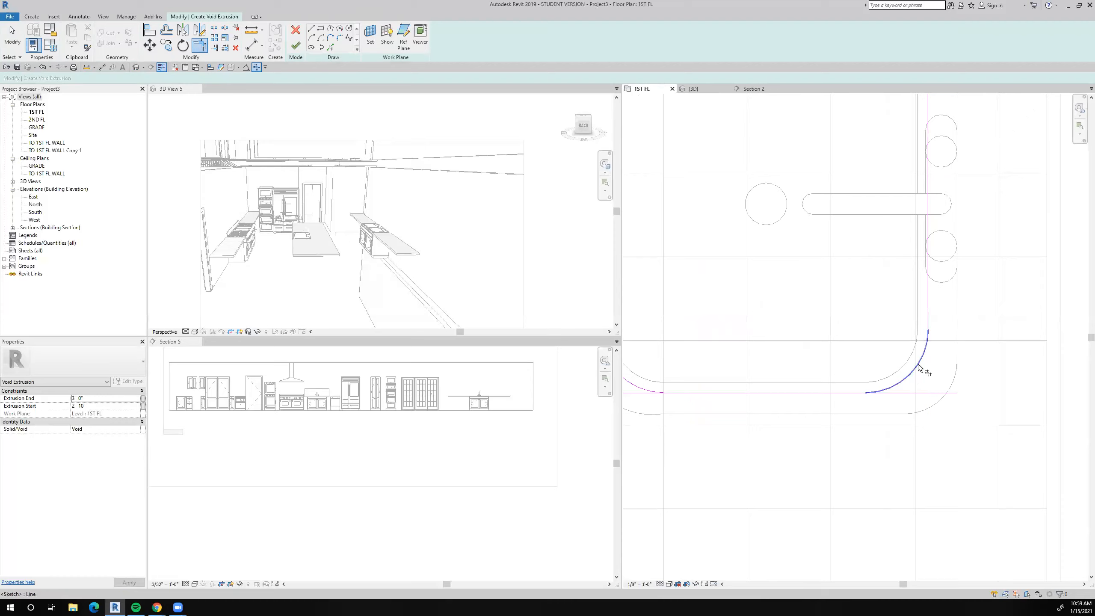
click(811, 394)
click(895, 383)
Try to trim the south sketch line to the southwest corner arc, and undo the trim.
middle_drag(841, 353, 917, 350)
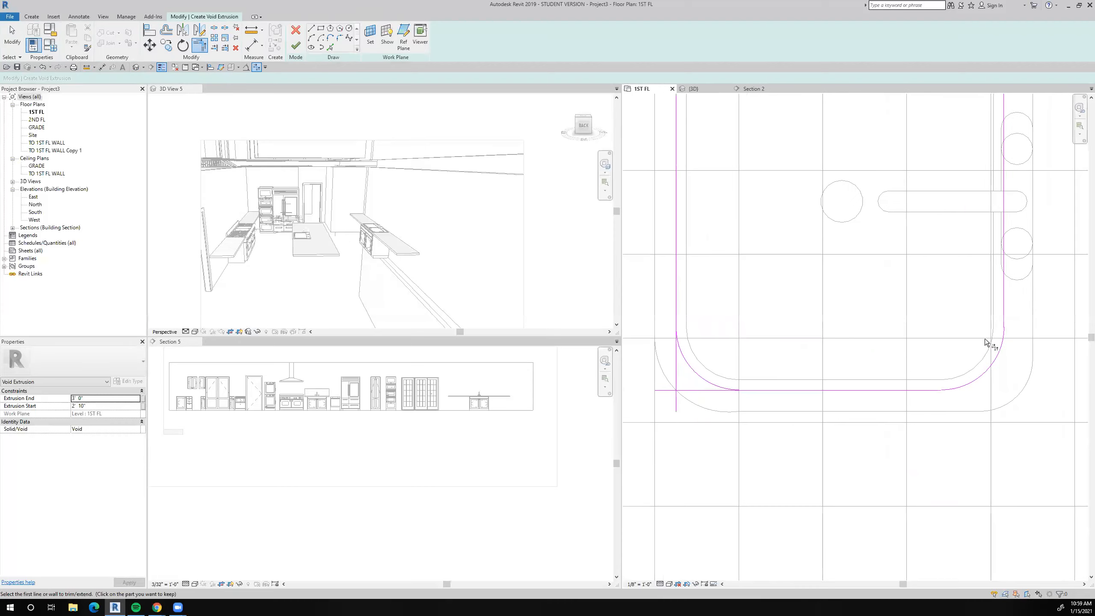
click(687, 389)
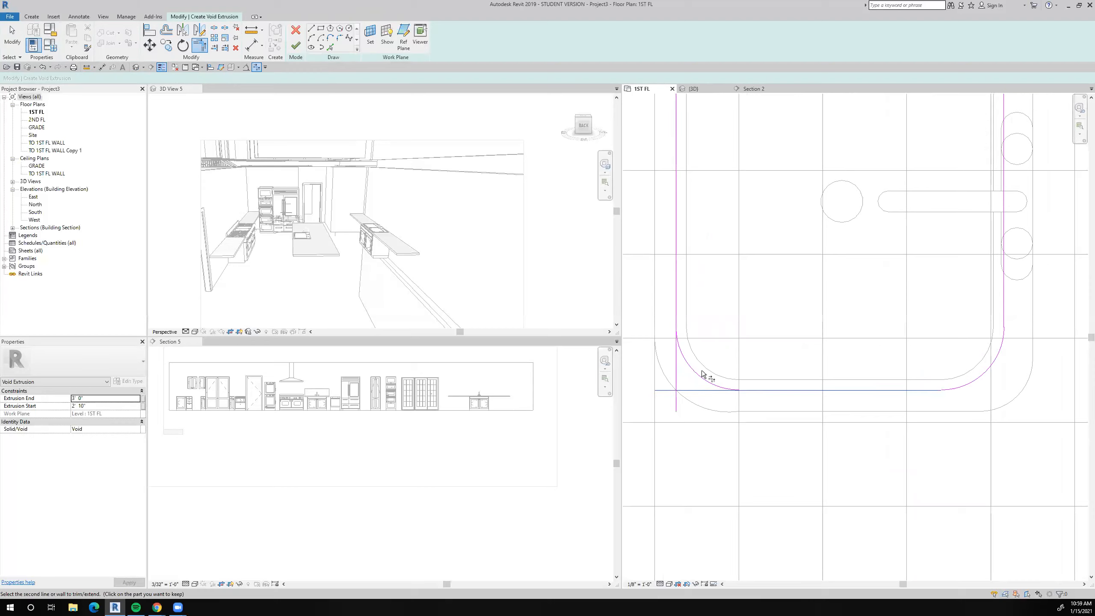
click(697, 379)
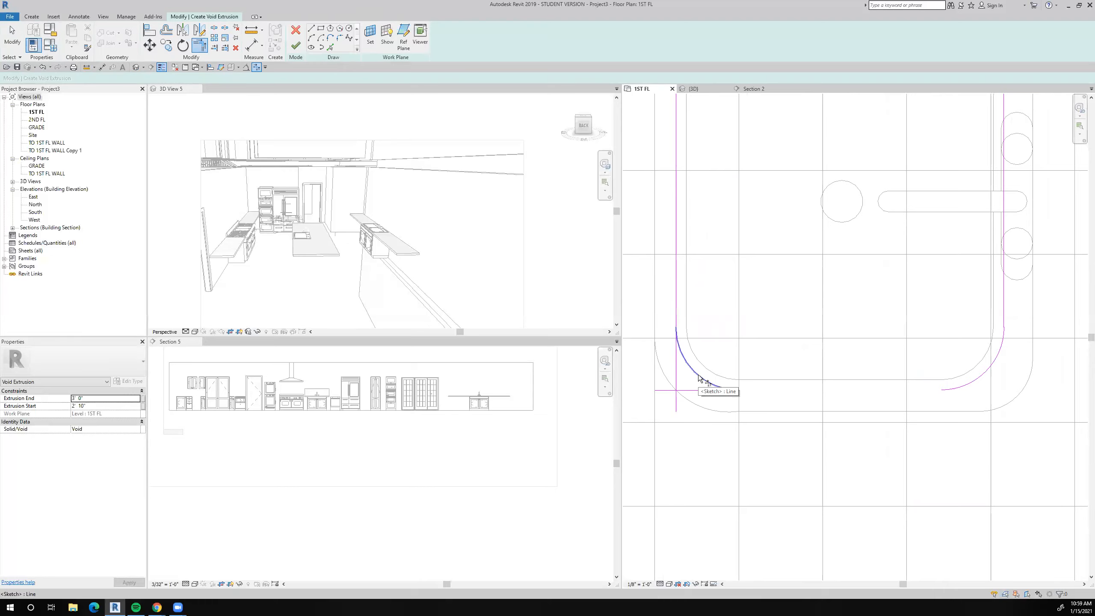
click(699, 378)
click(694, 390)
click(43, 67)
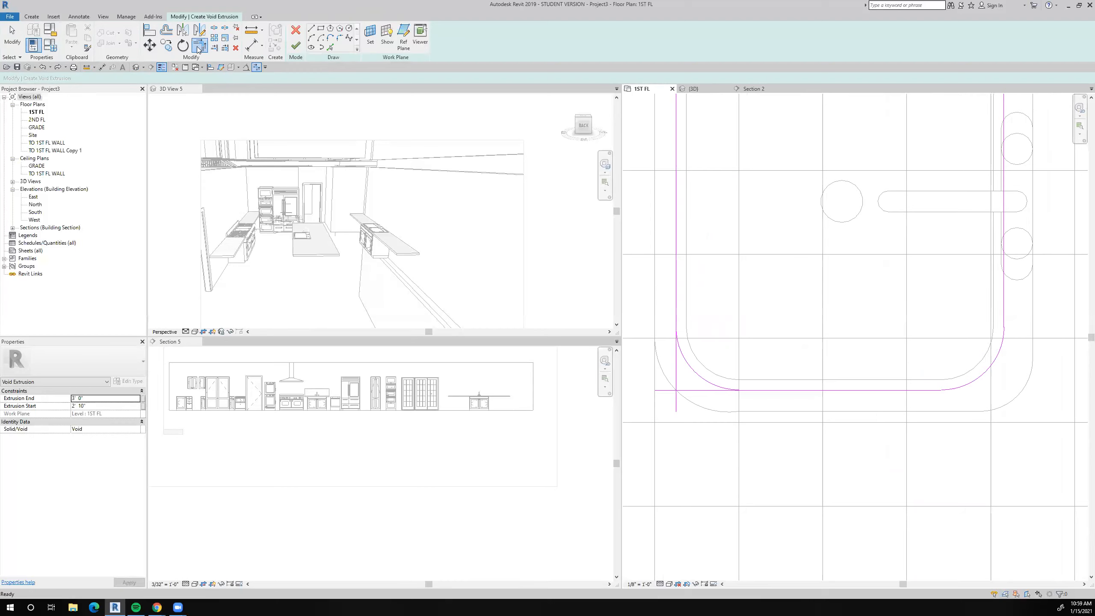
Trim the south and west sketch lines to the southwest corner arc, closing the rounded outline.
click(785, 388)
click(696, 373)
click(673, 274)
click(692, 368)
scroll(711, 373, down, 2)
scroll(710, 373, down, 2)
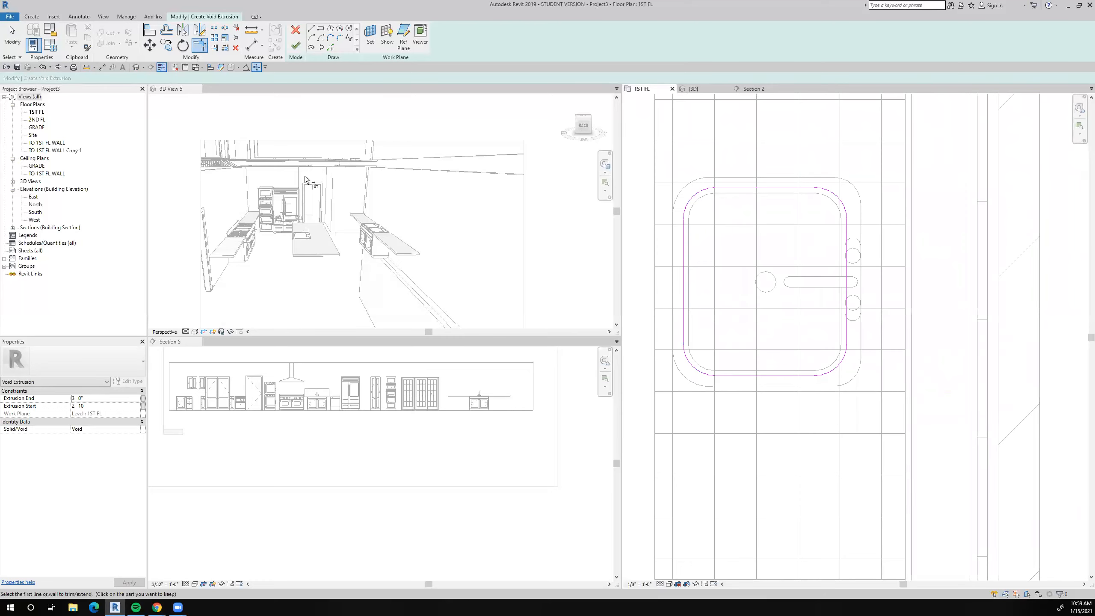
Set the void's extrusion end to 3' 6" and its extrusion start to 2' 0".
click(85, 398)
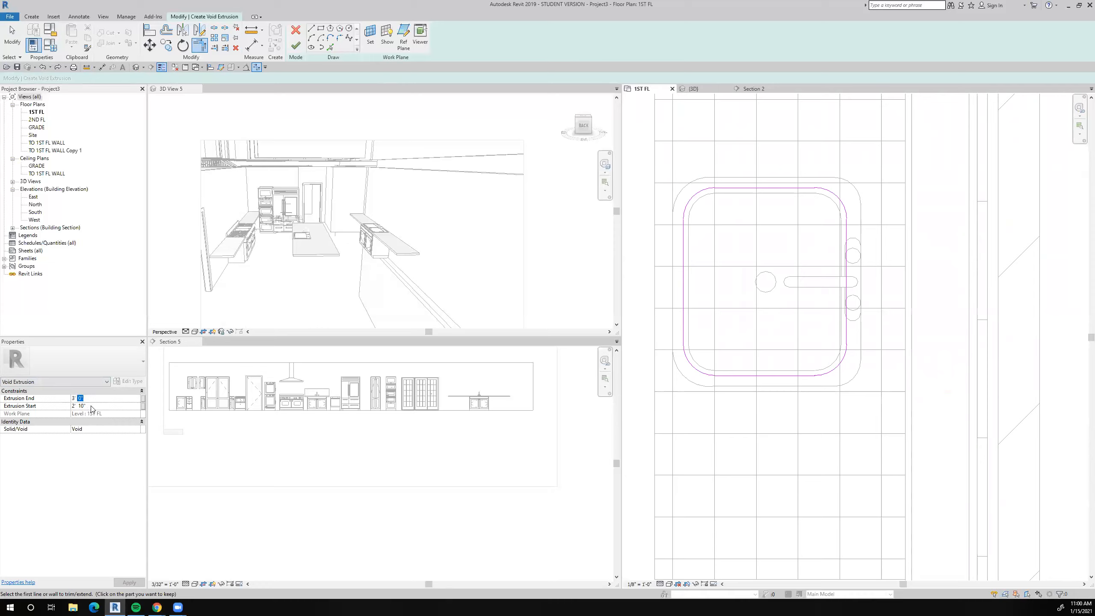
text(6)
click(90, 406)
text(0)
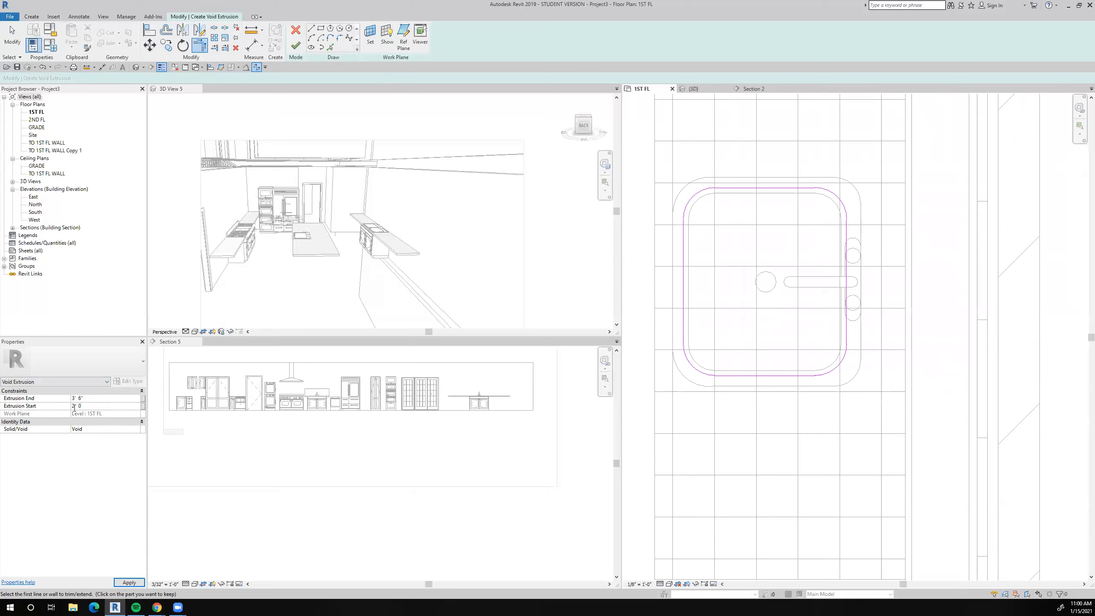
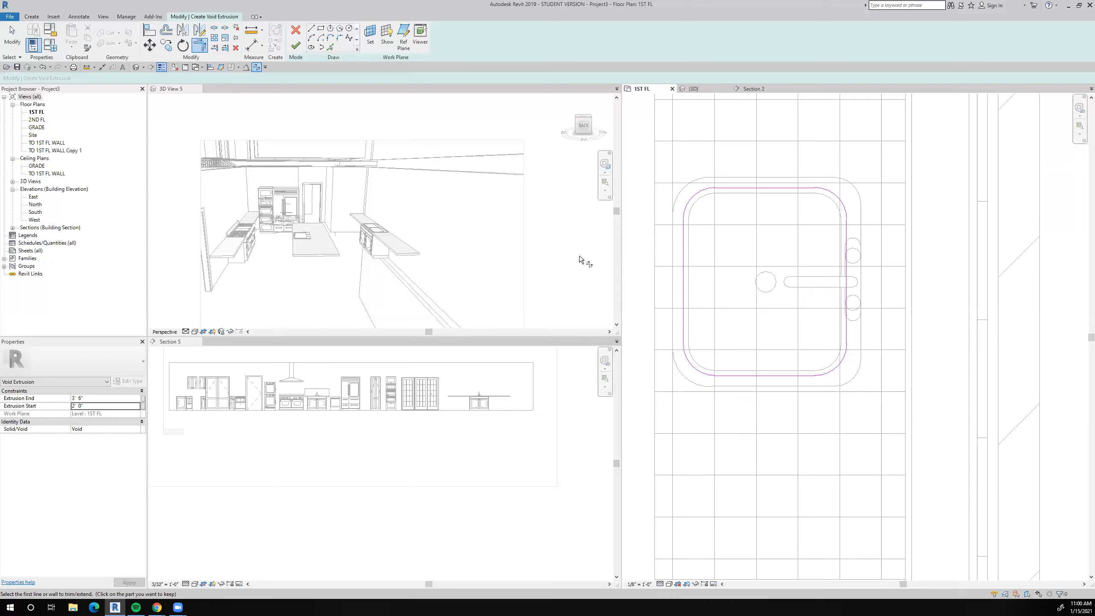
Finish the vanity sink's void extrusion sketch and complete the in-place countertop model.
scroll(732, 294, down, 5)
scroll(731, 295, up, 3)
scroll(731, 295, up, 1)
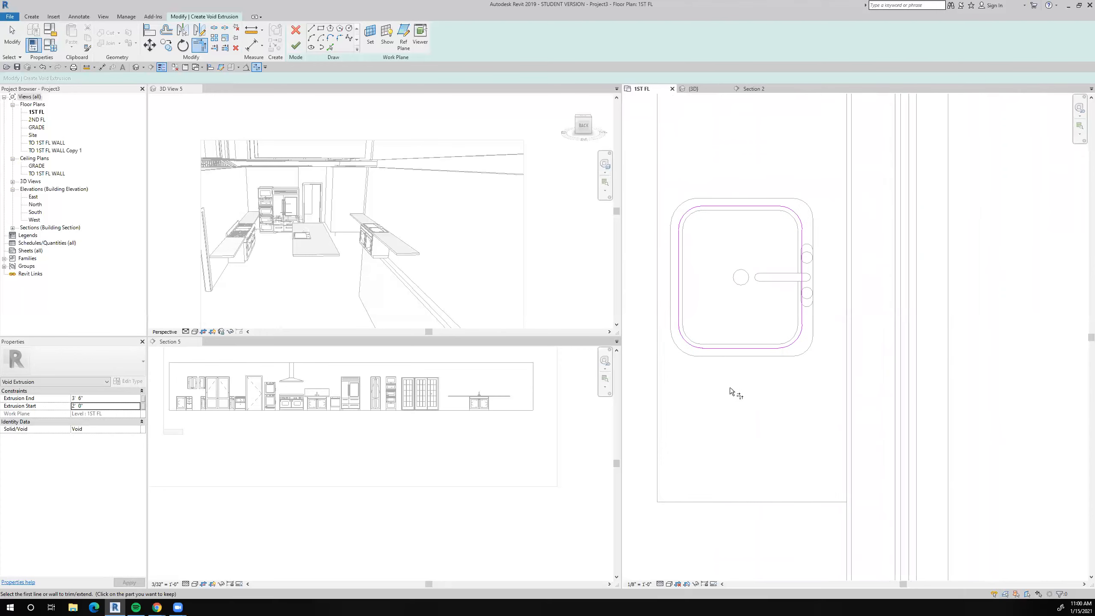
click(295, 45)
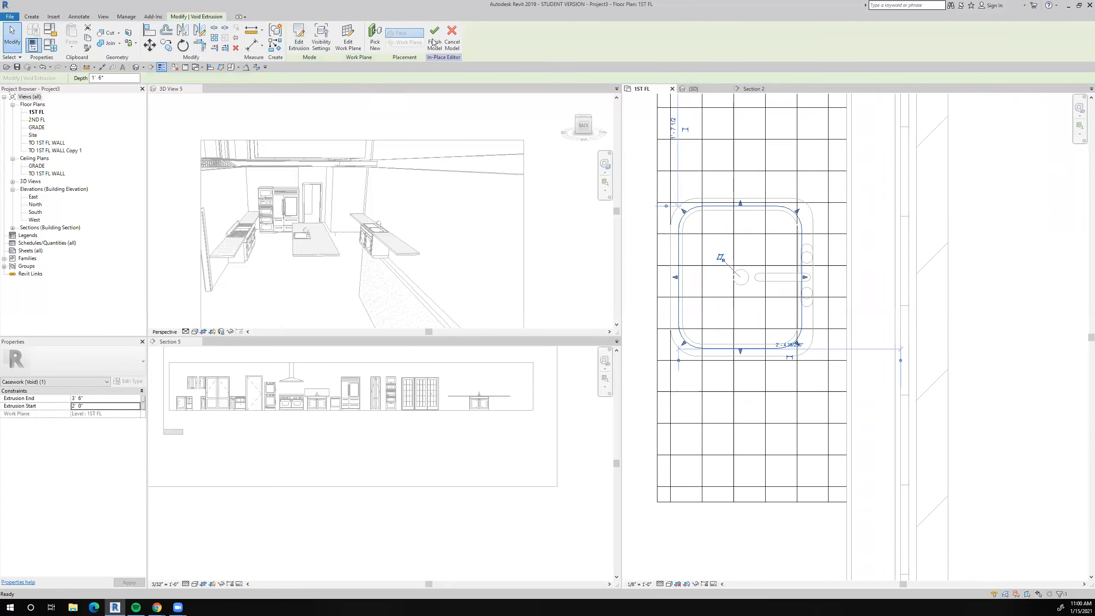
scroll(800, 339, down, 4)
scroll(799, 338, down, 6)
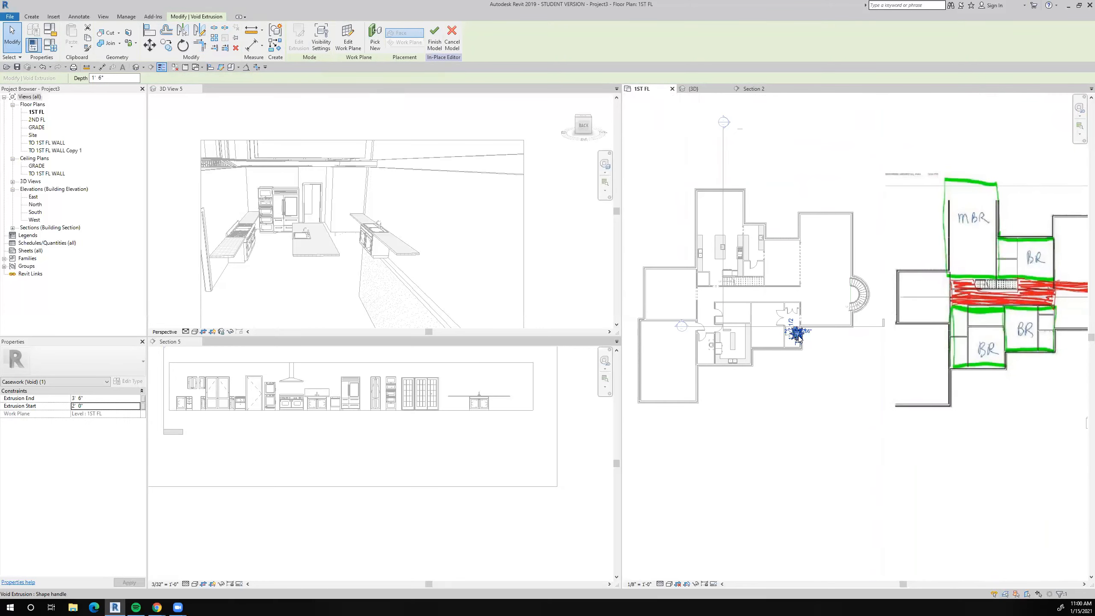
click(435, 38)
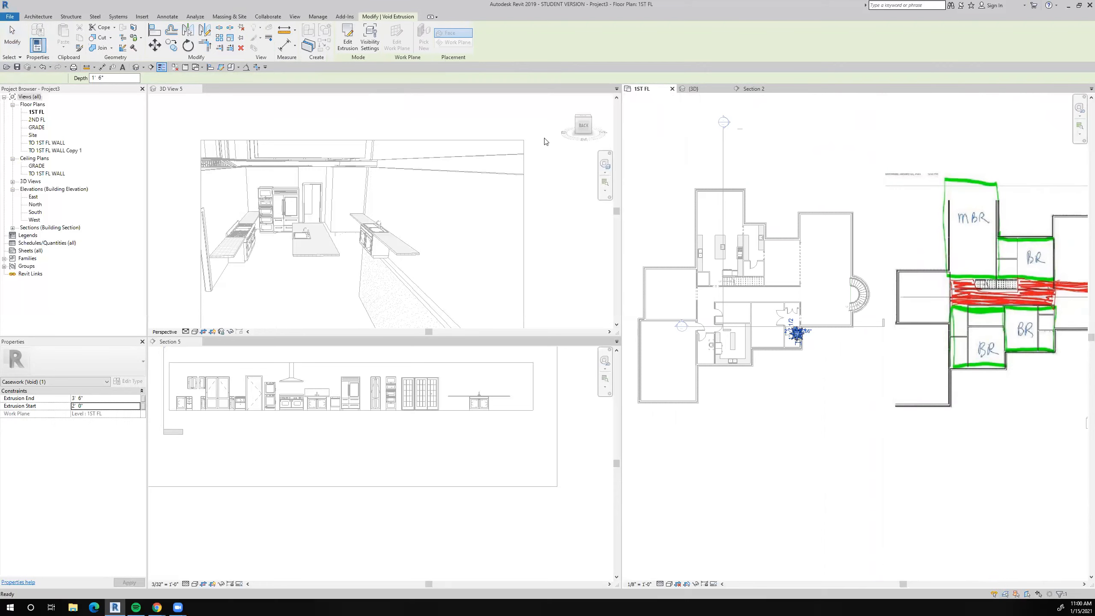
Move the north-south section line east so it crosses the small vanity room, and open its section view.
scroll(787, 338, up, 2)
scroll(785, 305, down, 2)
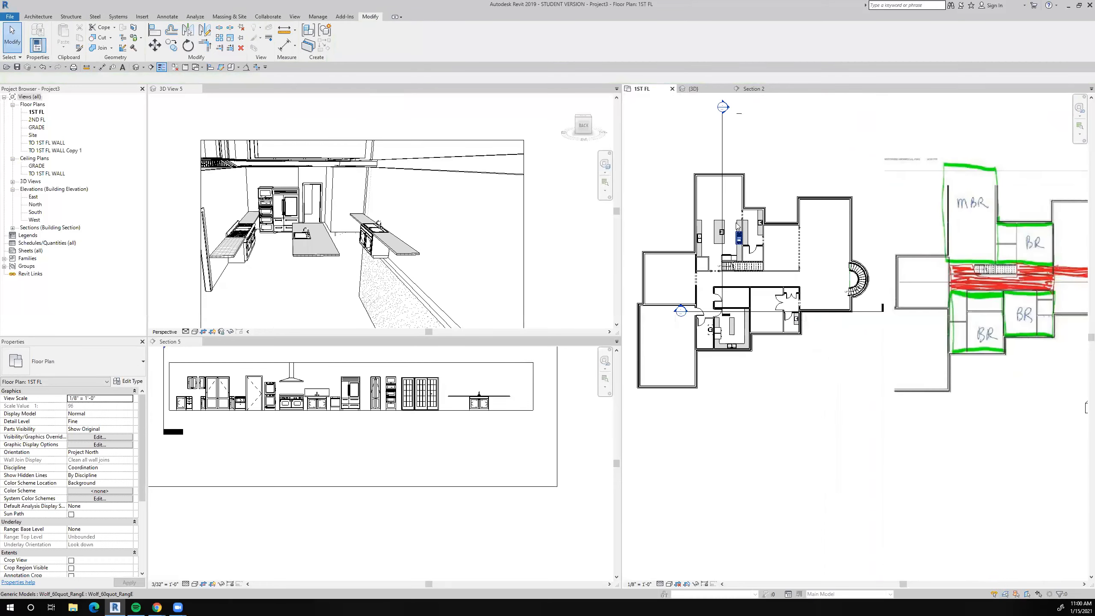
drag(724, 199, 789, 296)
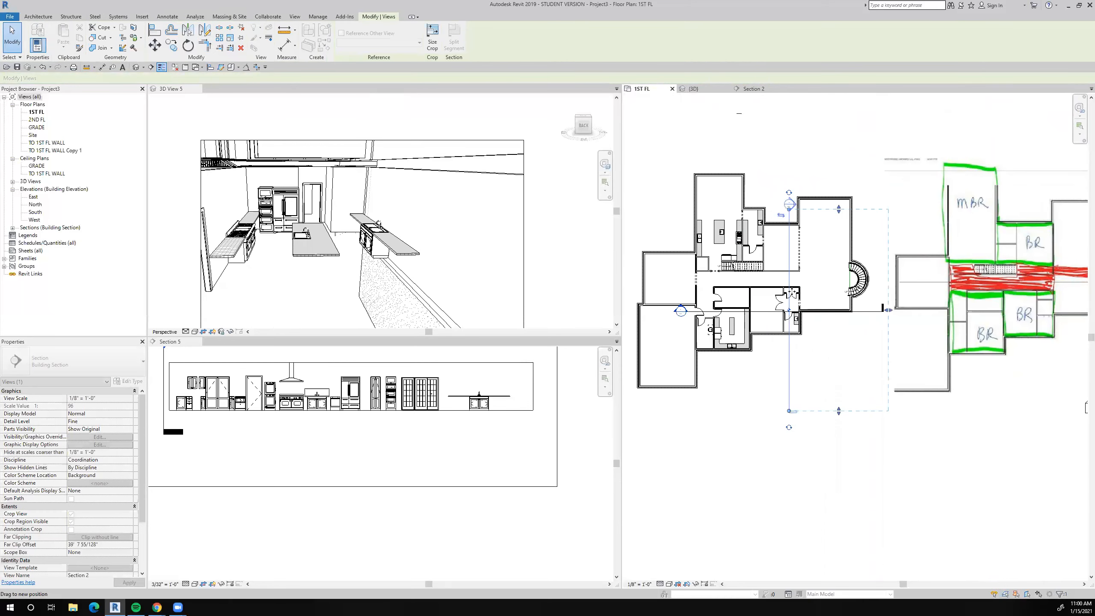
right_click(787, 258)
click(707, 303)
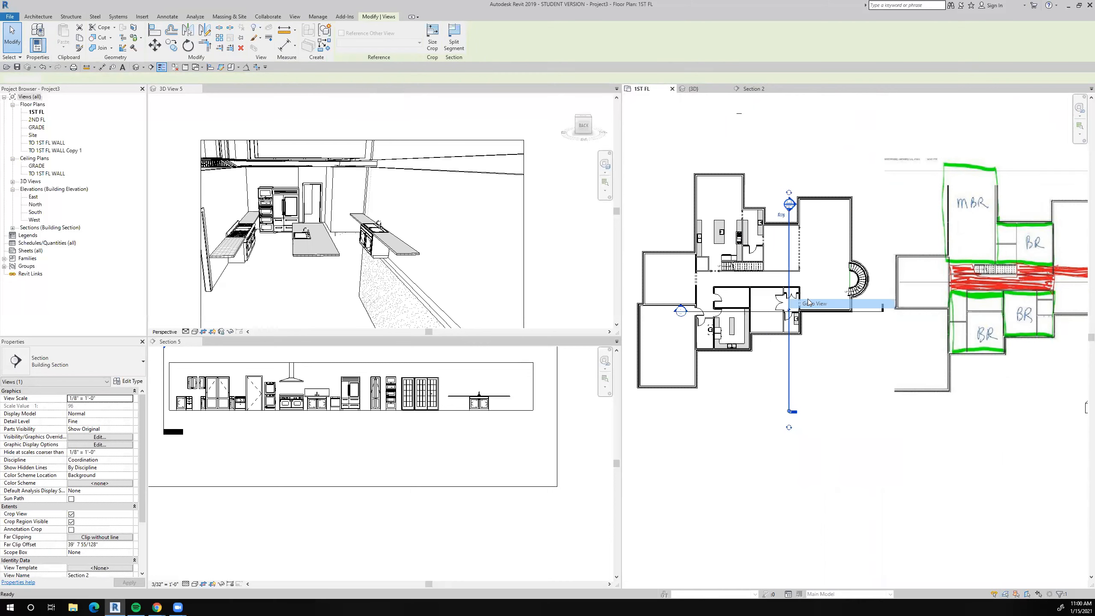
click(811, 343)
Examine the vanity sink and its countertop in the section view.
scroll(811, 342, up, 3)
scroll(811, 343, up, 1)
scroll(735, 349, up, 3)
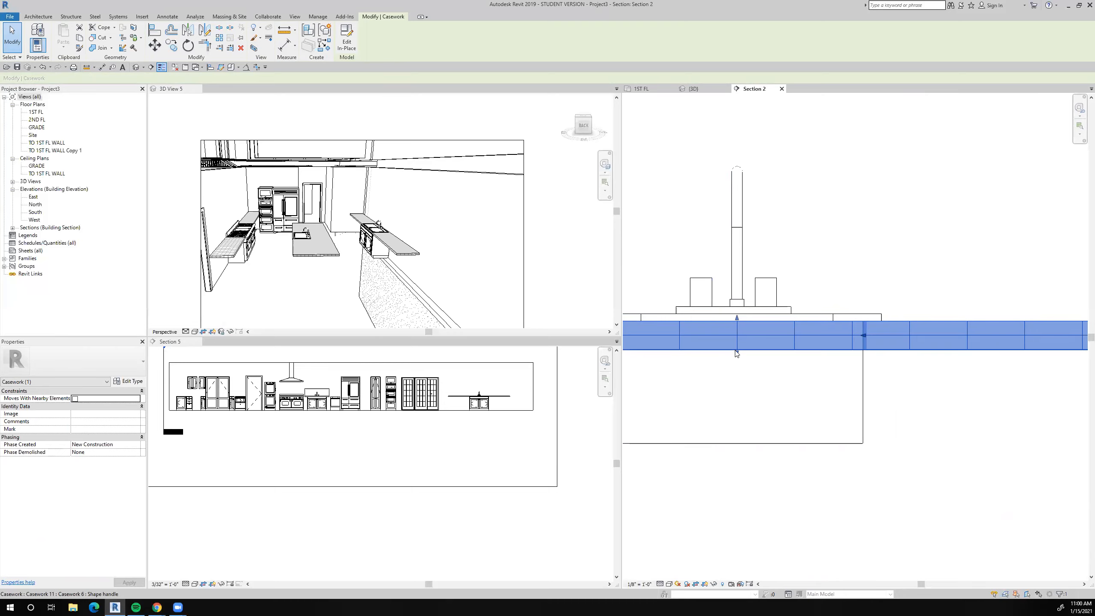
click(735, 350)
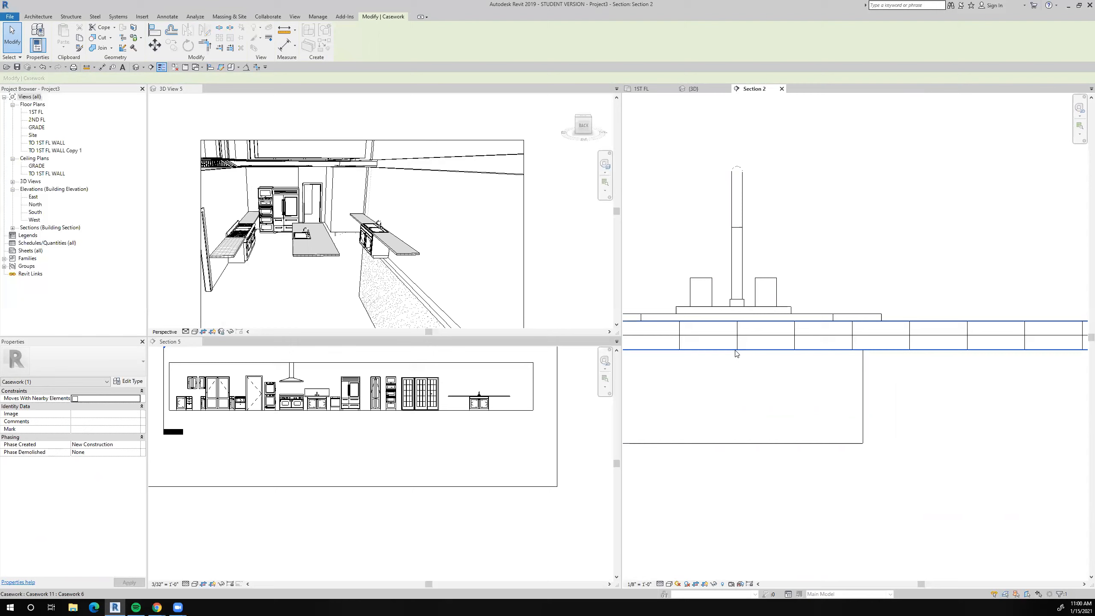
key(Escape)
scroll(740, 371, up, 5)
scroll(743, 381, down, 2)
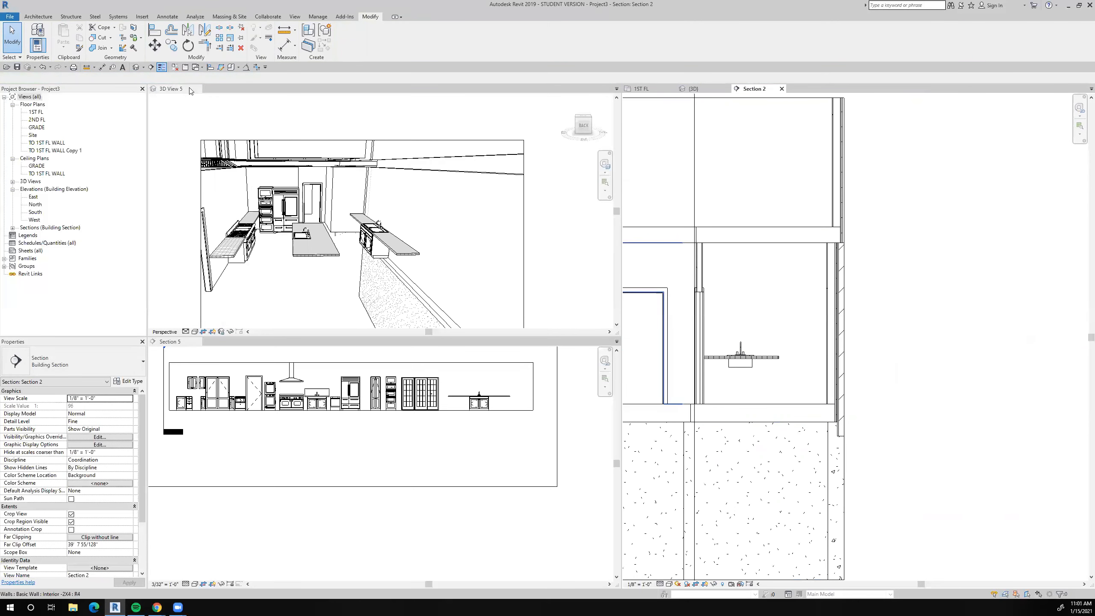
In the 1ST FL plan, move the section line west so it runs through the sink room east of the kitchen.
click(646, 89)
scroll(757, 331, up, 3)
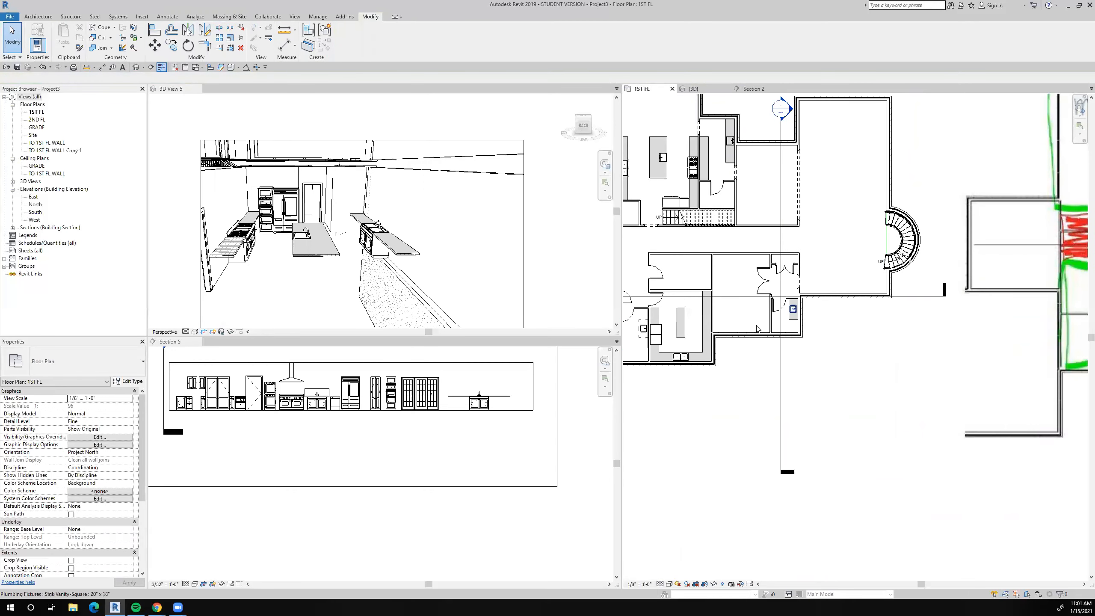
middle_drag(714, 281, 790, 379)
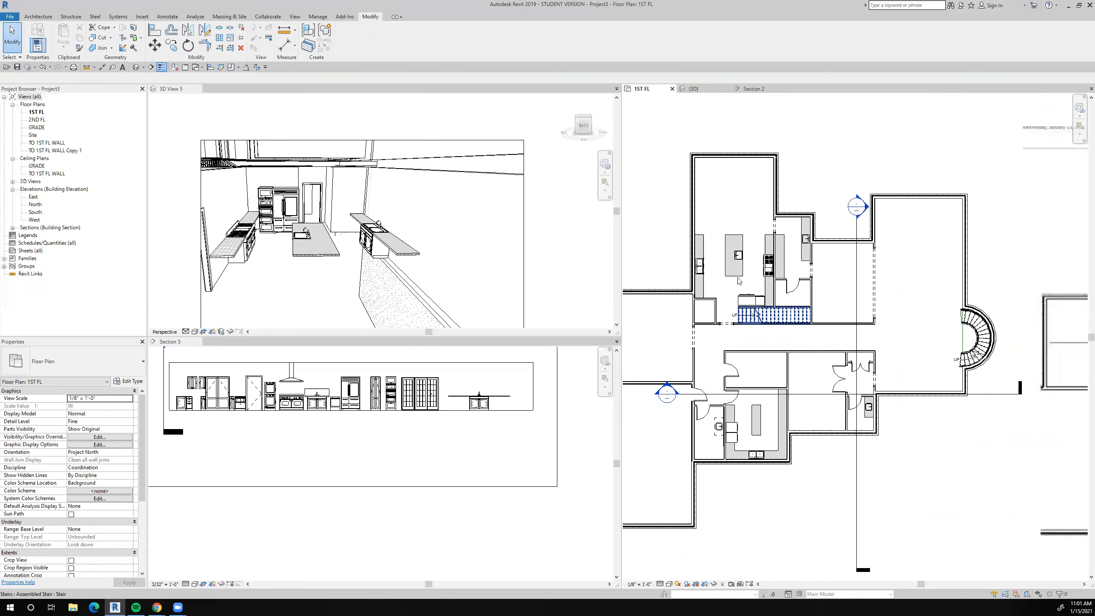
scroll(708, 257, up, 5)
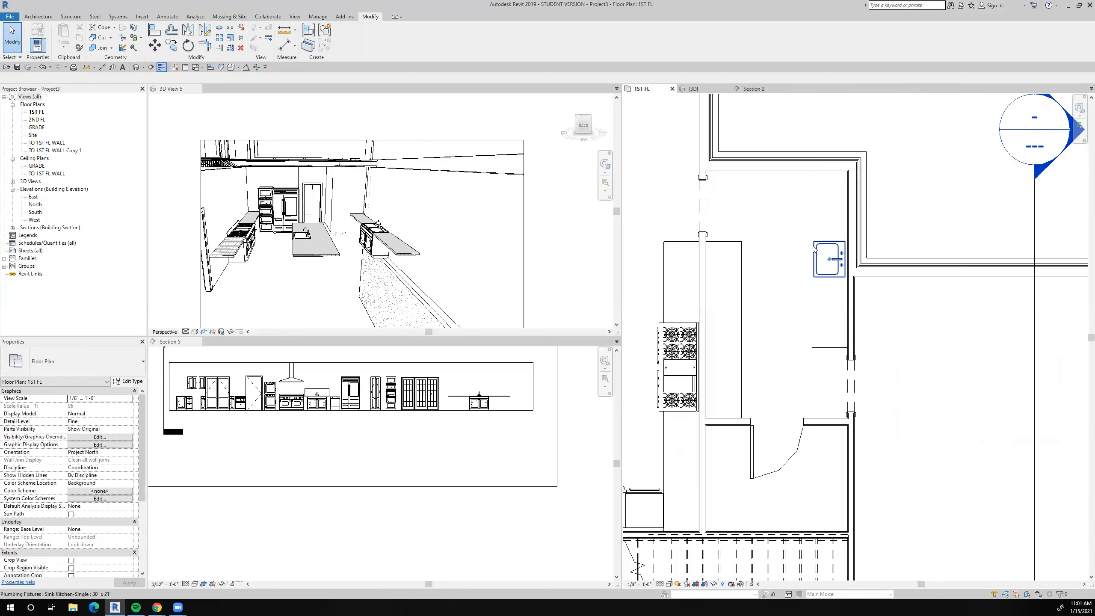
scroll(852, 450, down, 6)
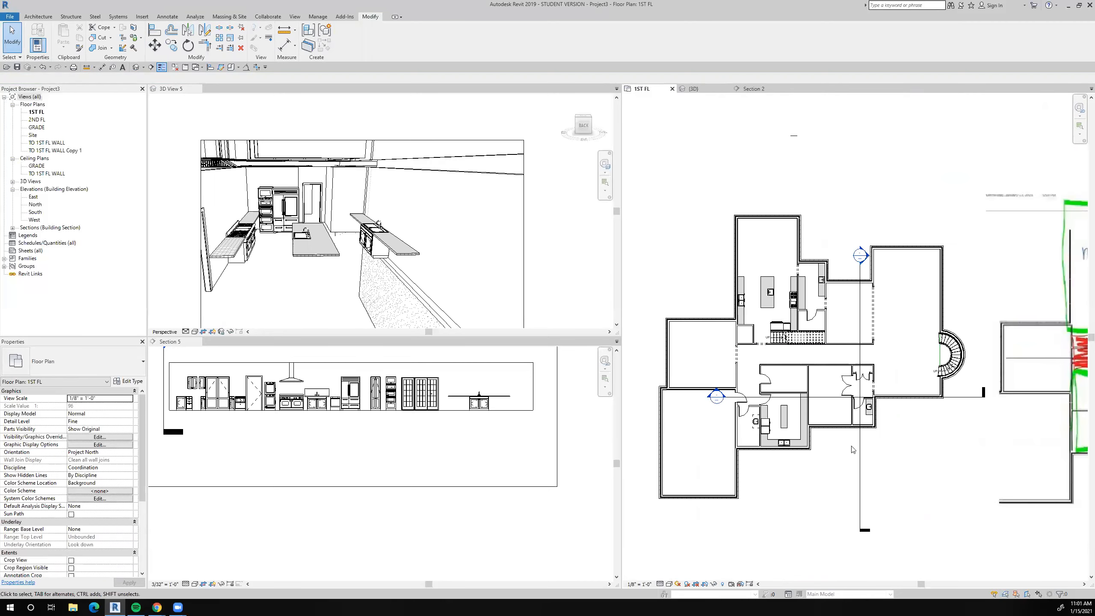
drag(841, 466, 814, 410)
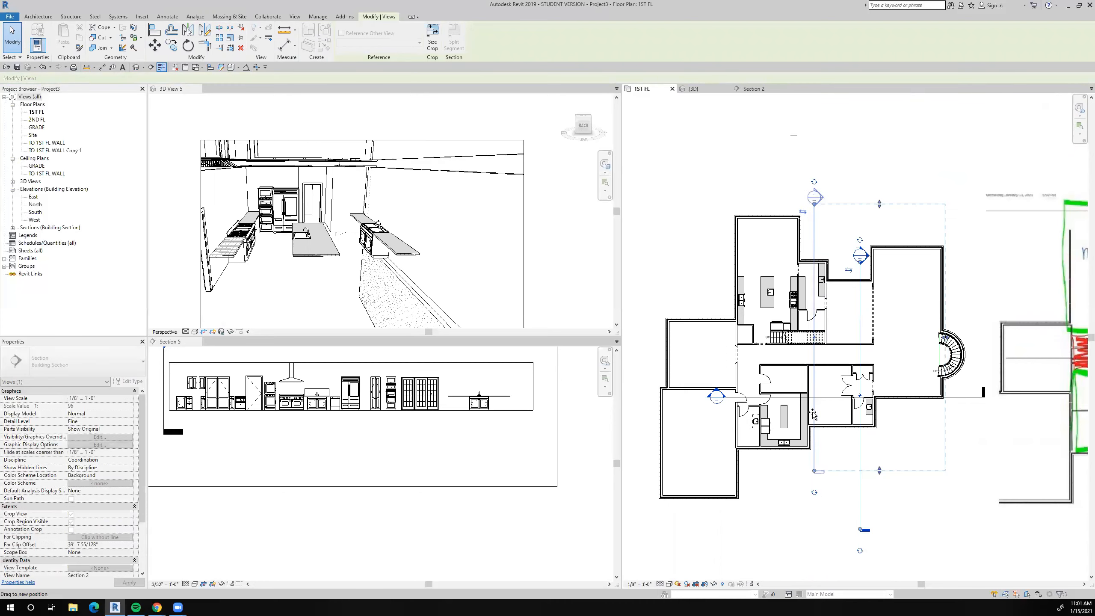
Edit the countertop under the single kitchen sink east of the kitchen in place, and start a void extrusion sketch.
scroll(852, 279, up, 3)
scroll(825, 268, up, 4)
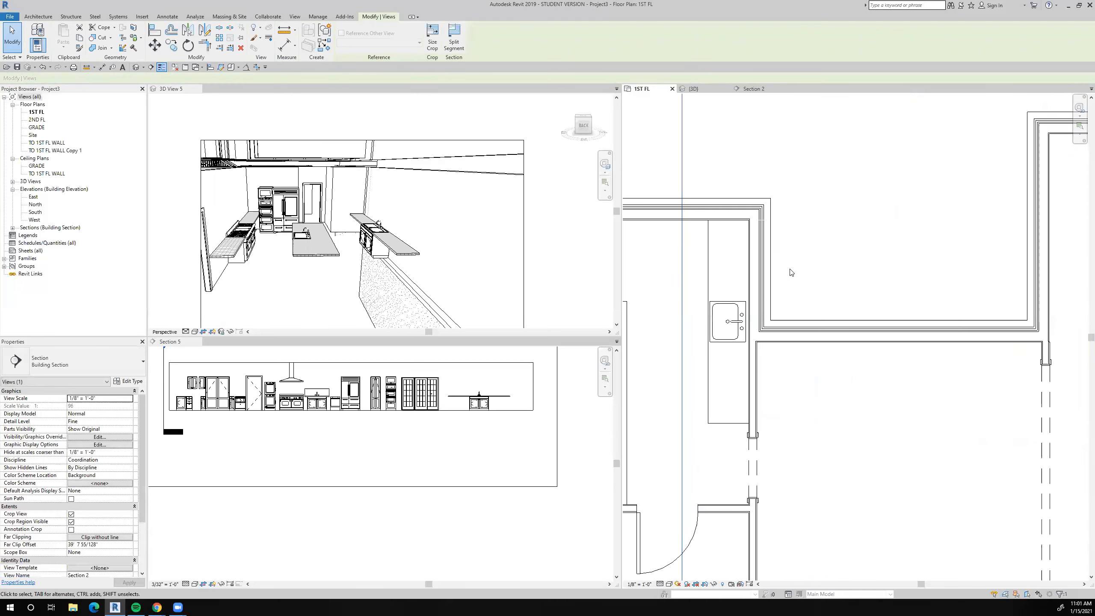
click(707, 262)
click(346, 39)
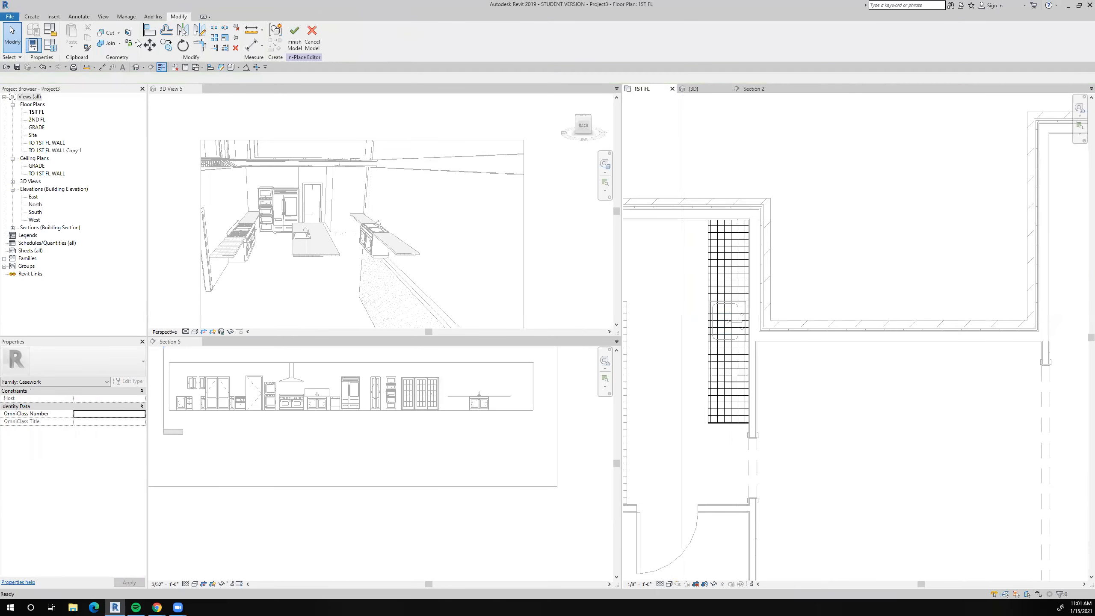
click(32, 17)
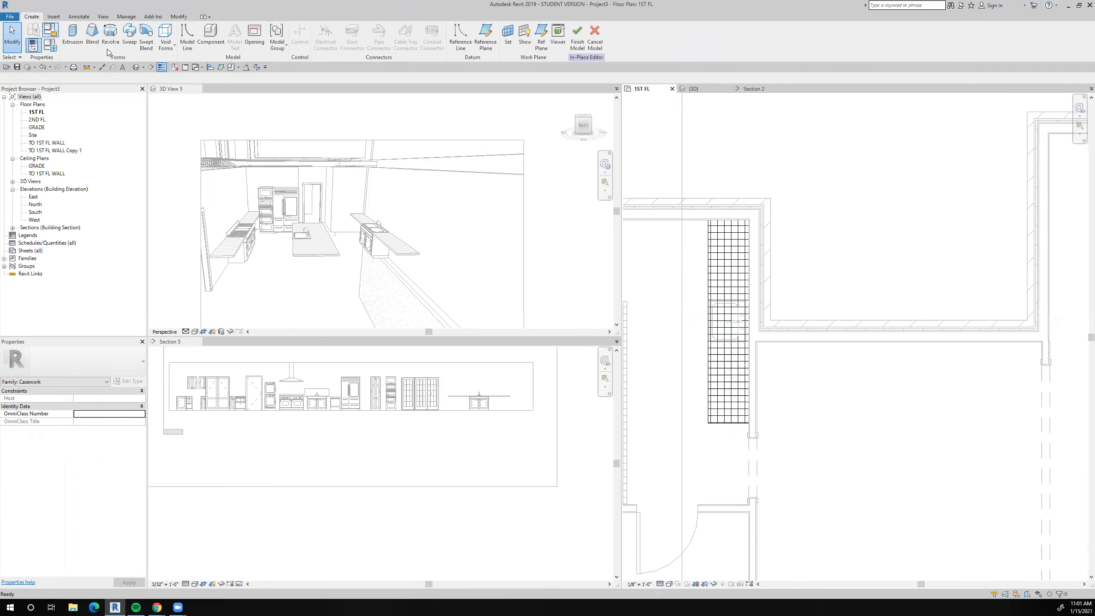
click(165, 41)
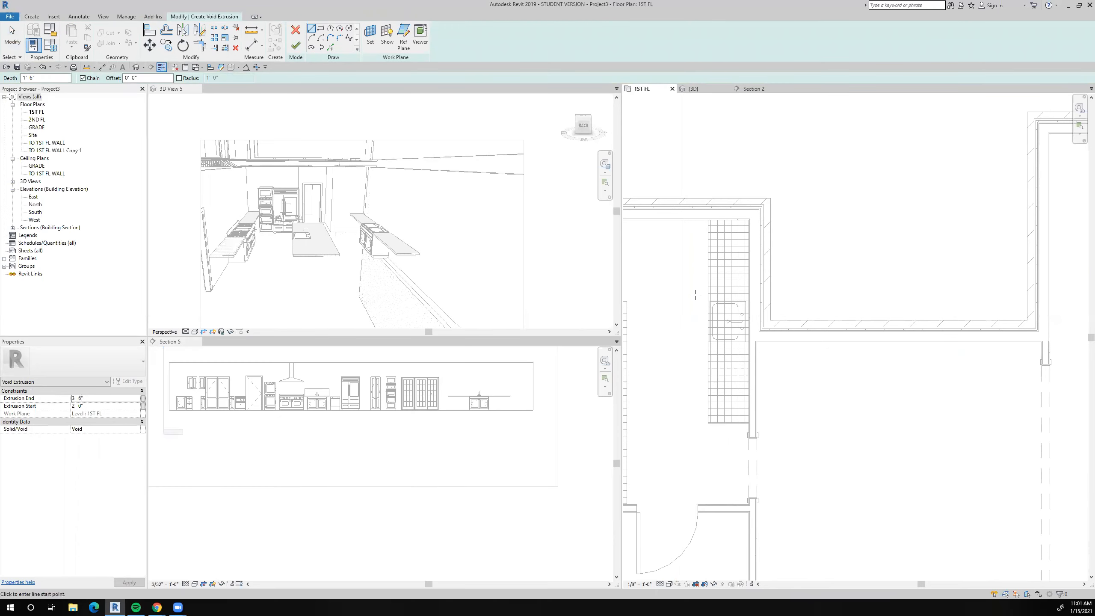
Set the pick offset to 1/2" and pick sketch lines outside the sink bowl's north edge, northeast corner arc and east edge.
scroll(789, 316, up, 2)
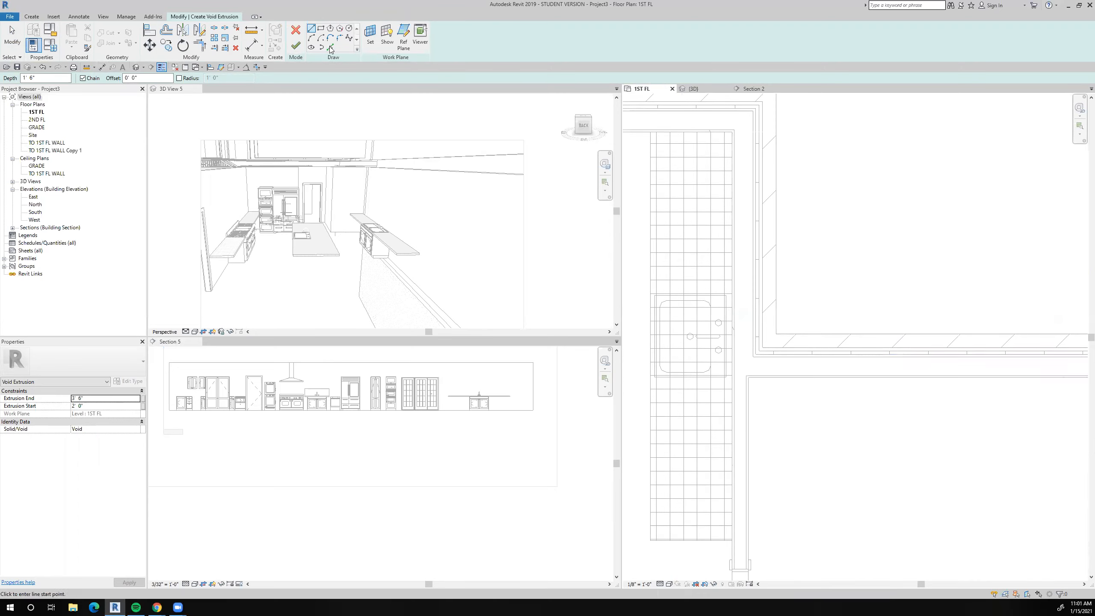
double_click(101, 78)
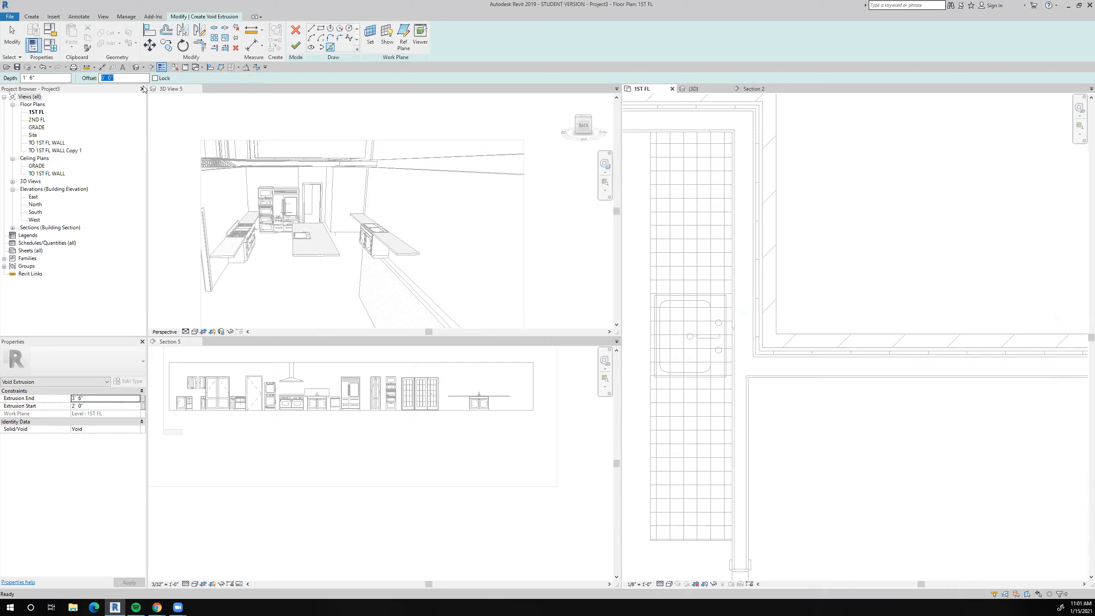
text(.5)
key(Return)
scroll(678, 285, up, 6)
click(699, 336)
click(782, 340)
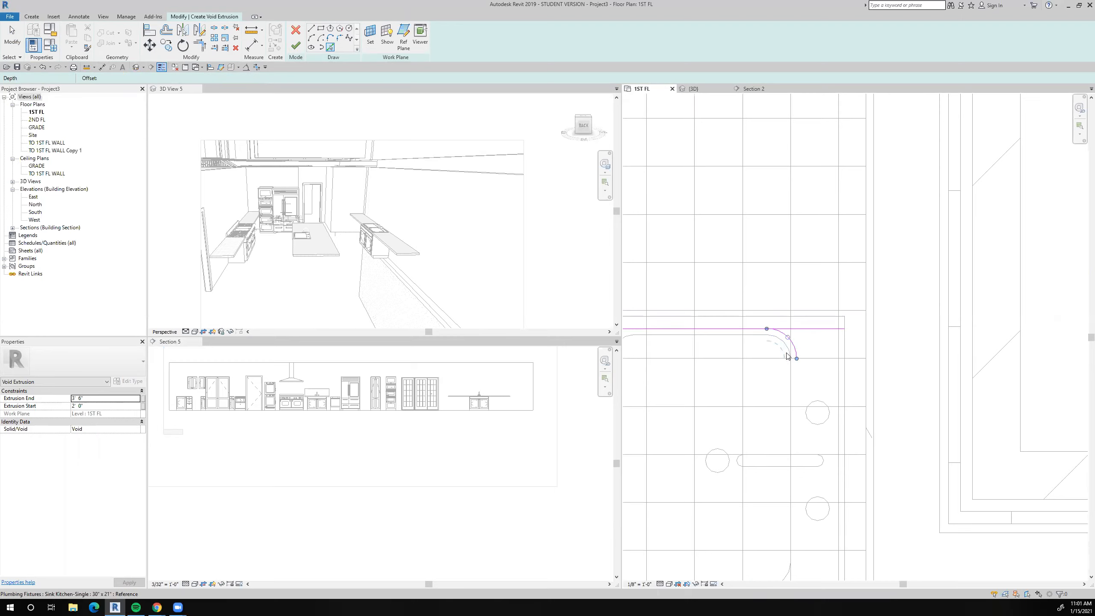
click(793, 390)
middle_drag(795, 391, 853, 201)
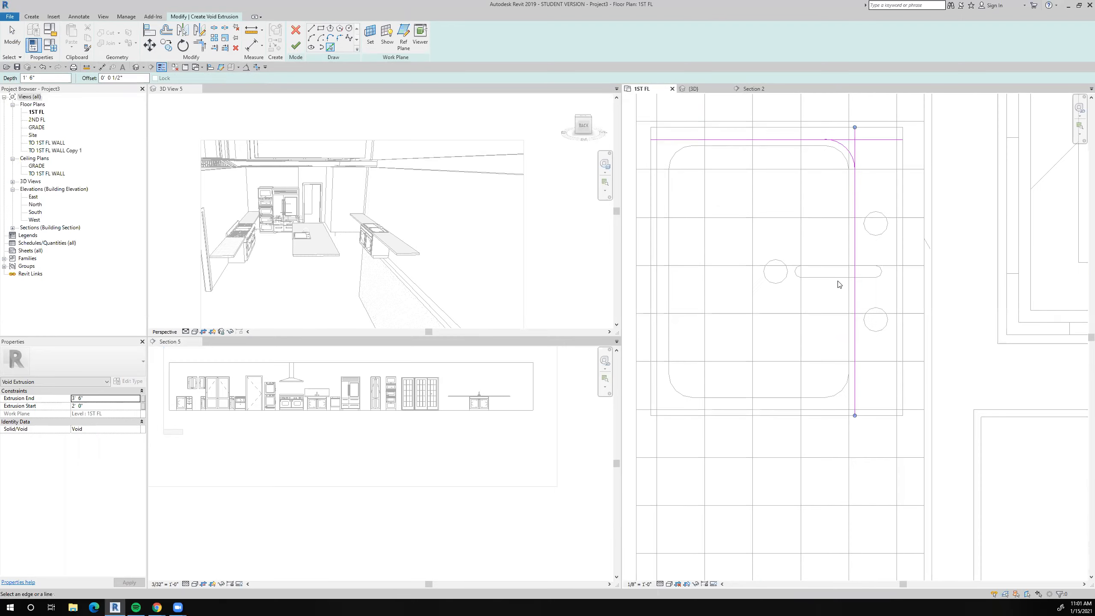
Pick 1/2" offset sketch lines around the bowl's southeast arc, south edge, southwest arc and west edge.
click(847, 395)
click(787, 398)
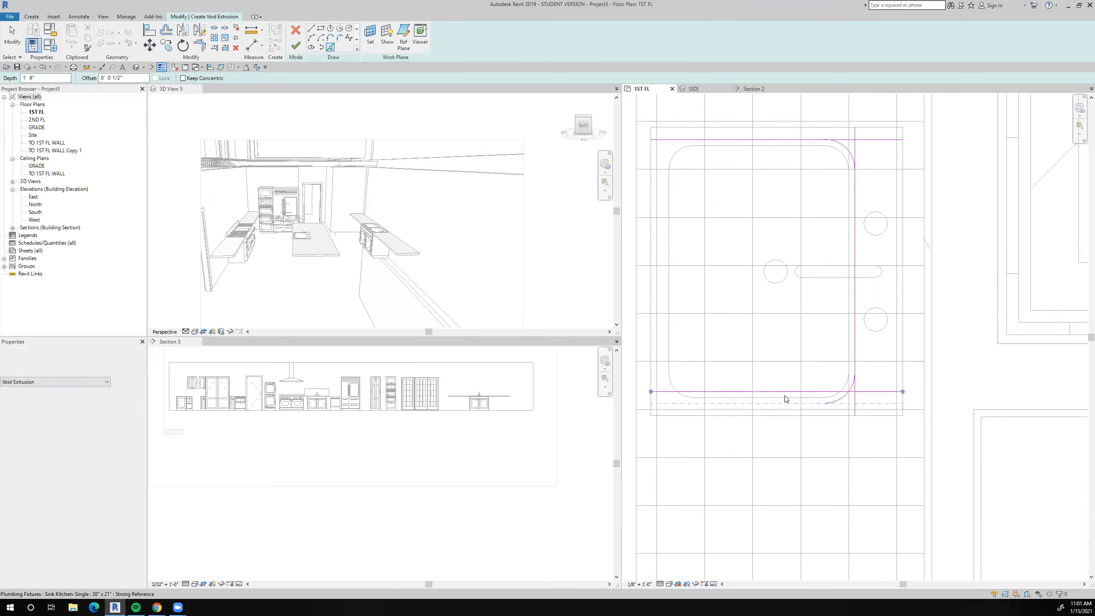
click(687, 388)
scroll(669, 385, up, 5)
click(690, 414)
scroll(675, 306, down, 6)
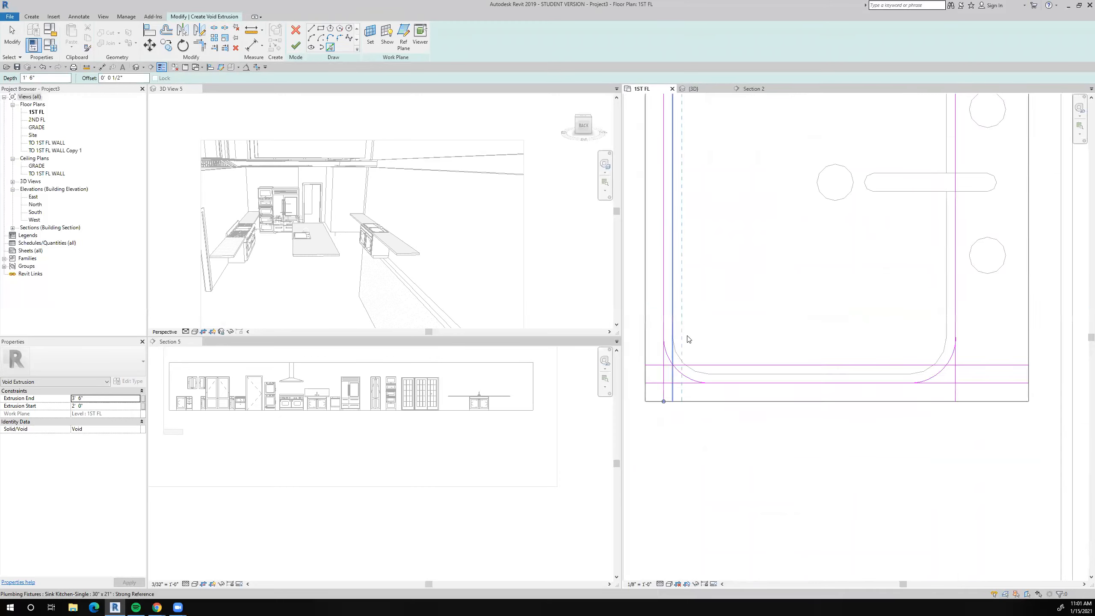
scroll(775, 339, up, 5)
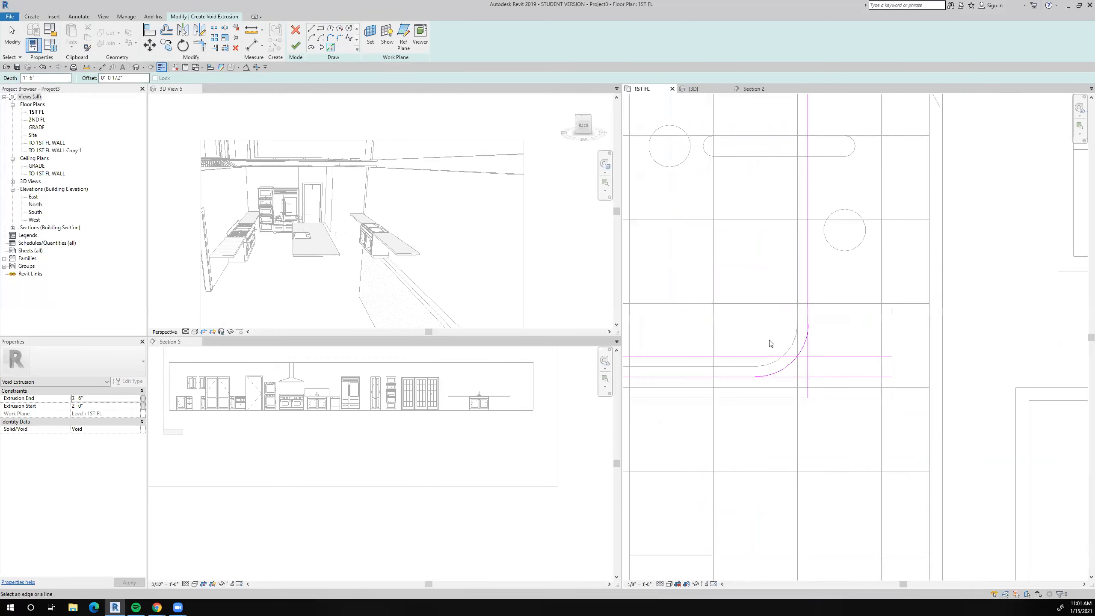
key(Escape)
scroll(738, 355, down, 3)
scroll(738, 356, down, 5)
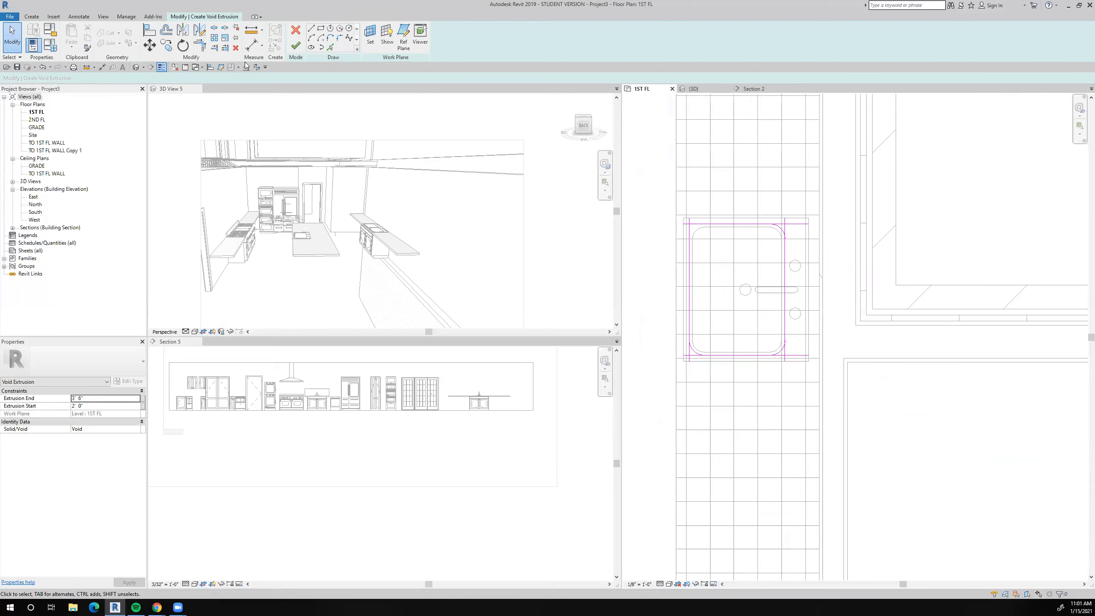
Trim the west and north sketch lines to a square corner, and the north and east lines to the northeast arc.
click(203, 44)
scroll(693, 243, up, 3)
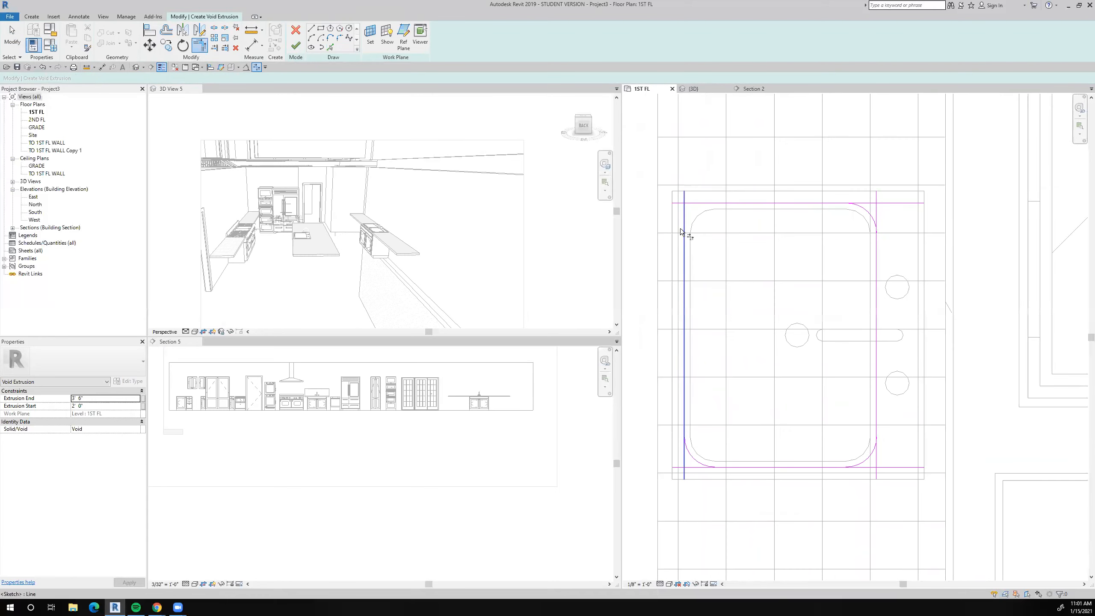
click(695, 204)
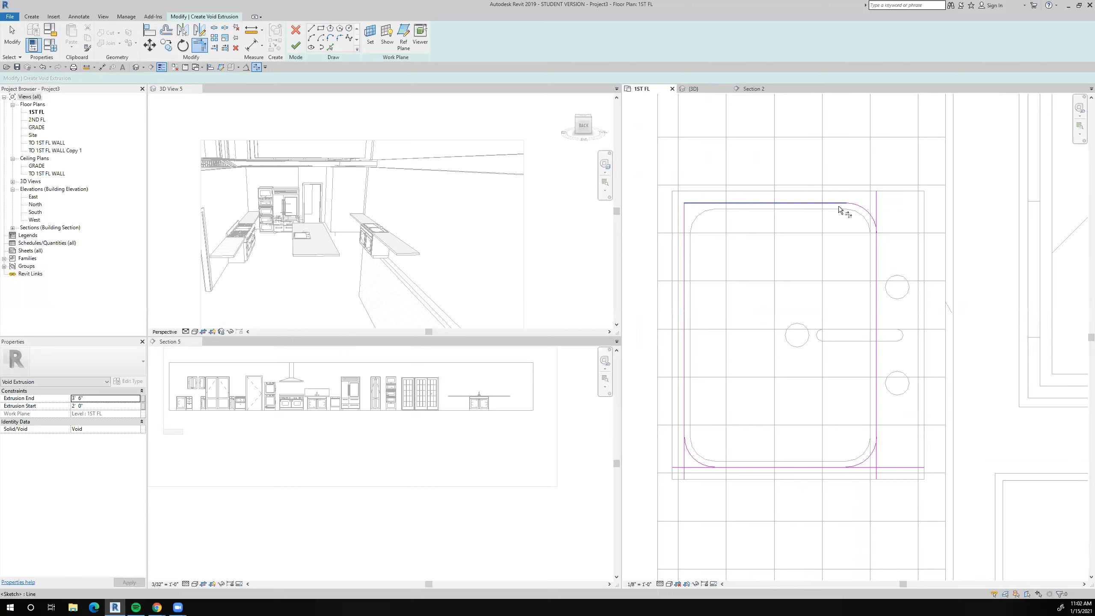
click(876, 260)
click(868, 223)
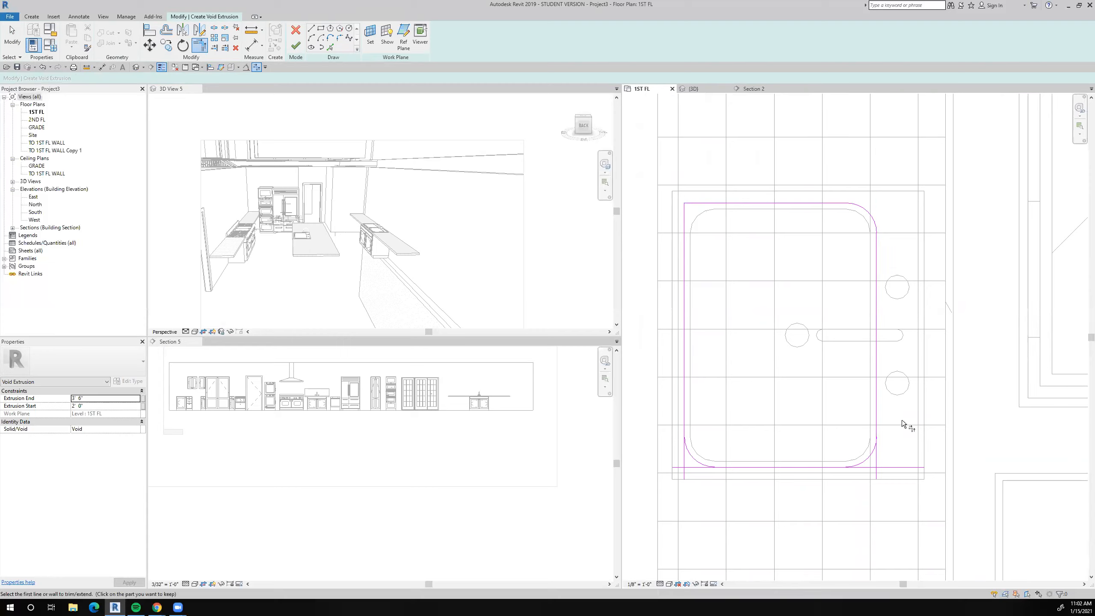
Trim the east, south and west sketch lines to the southeast and southwest corner arcs, closing the outline.
click(876, 414)
click(864, 458)
click(829, 467)
click(852, 464)
click(695, 458)
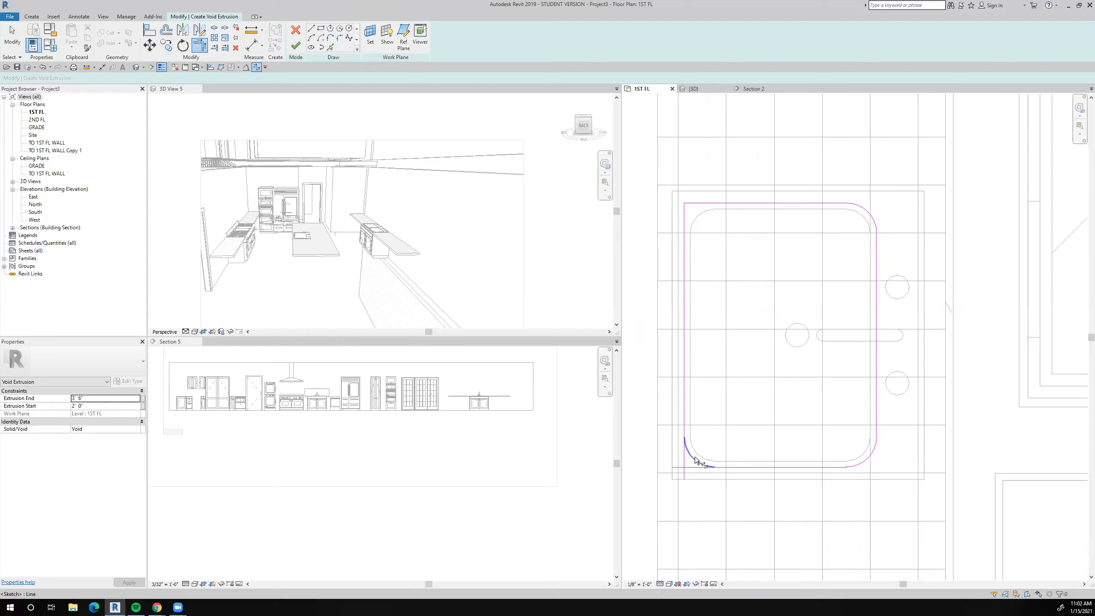
click(733, 467)
click(686, 413)
click(695, 454)
scroll(712, 444, down, 5)
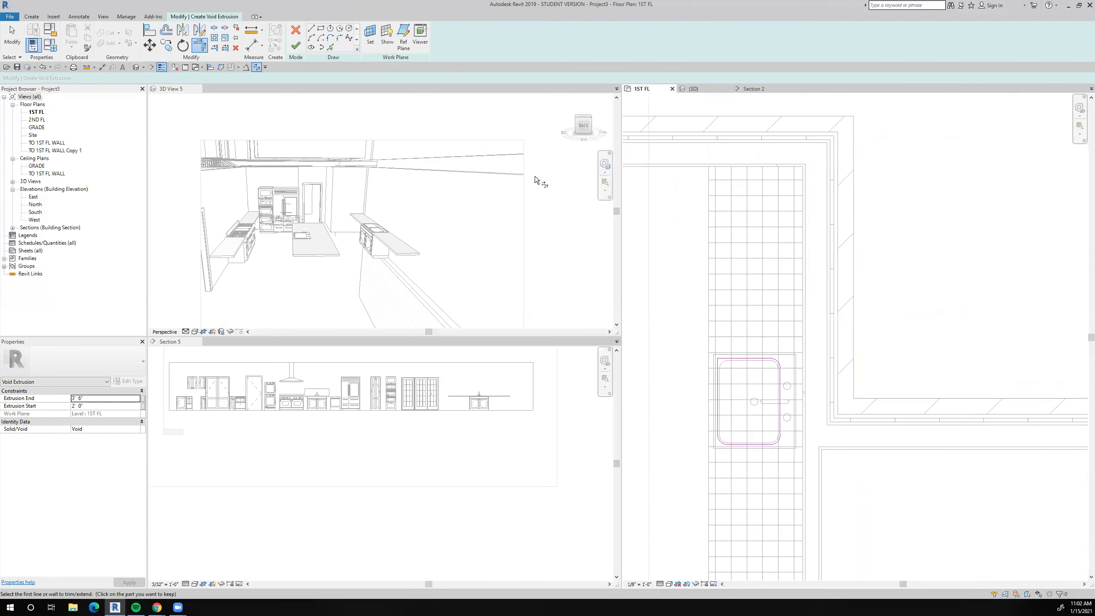
Switch to Section 2, locate the sink countertop and finish the void extrusion sketch.
click(753, 88)
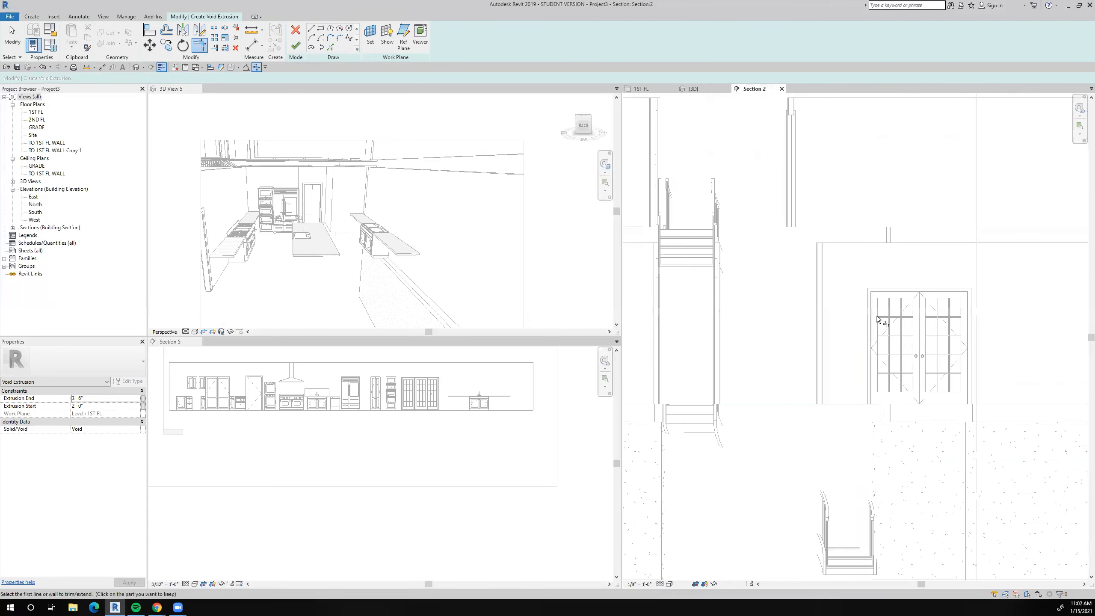
scroll(866, 341, down, 5)
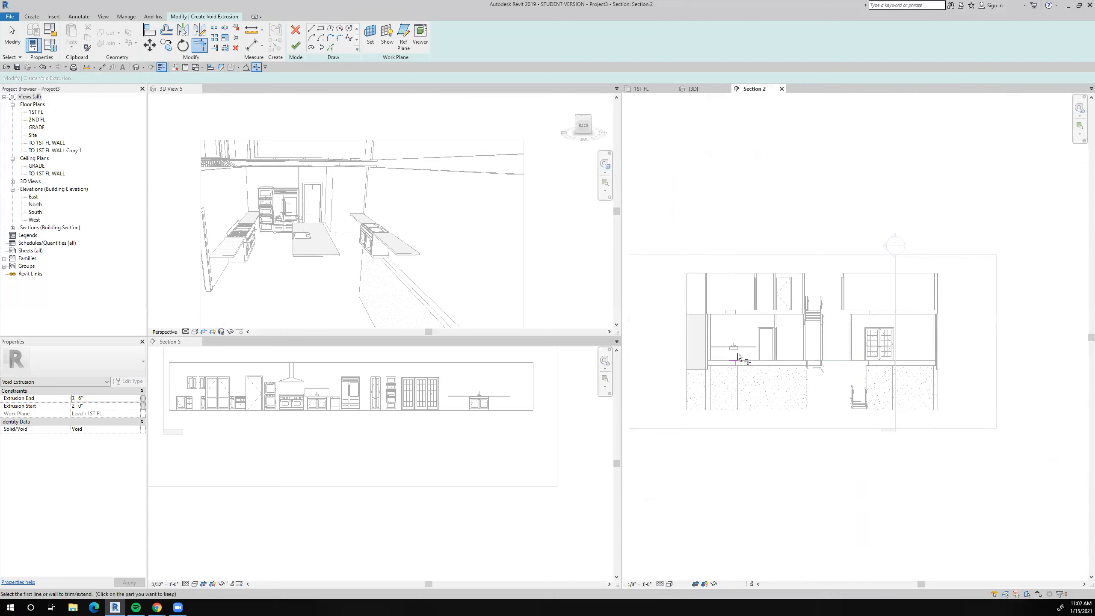
scroll(737, 353, up, 5)
click(290, 46)
scroll(796, 356, up, 2)
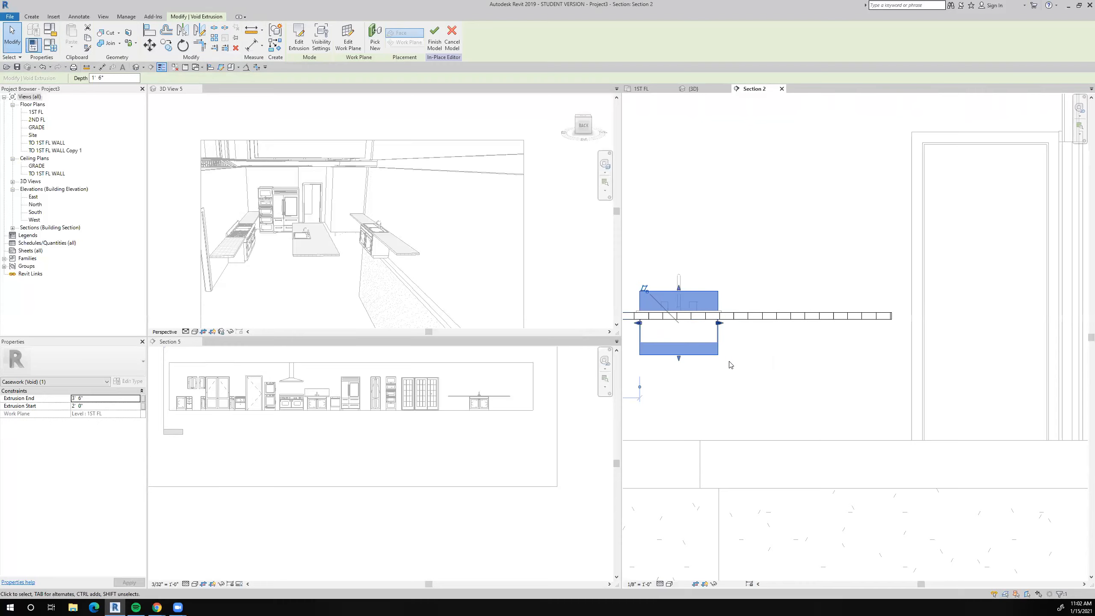
Fit the void extrusion to the countertop thickness, starting at 2' 10" and ending at 3' 0", and finish the in-place model.
scroll(730, 365, down, 2)
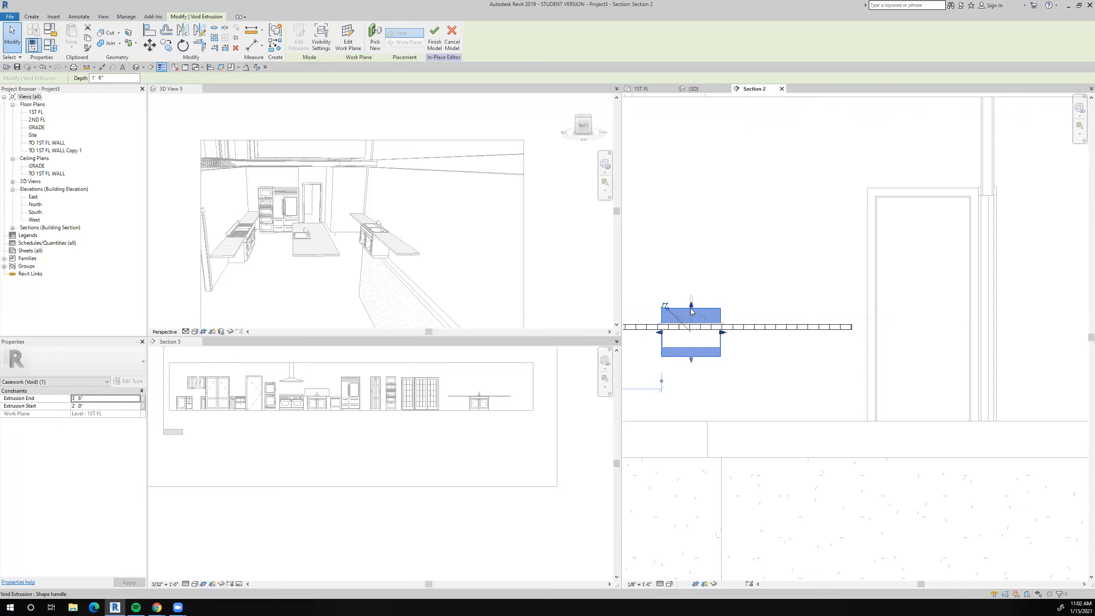
scroll(693, 309, up, 2)
drag(692, 307, 691, 335)
click(99, 397)
drag(691, 396, 702, 354)
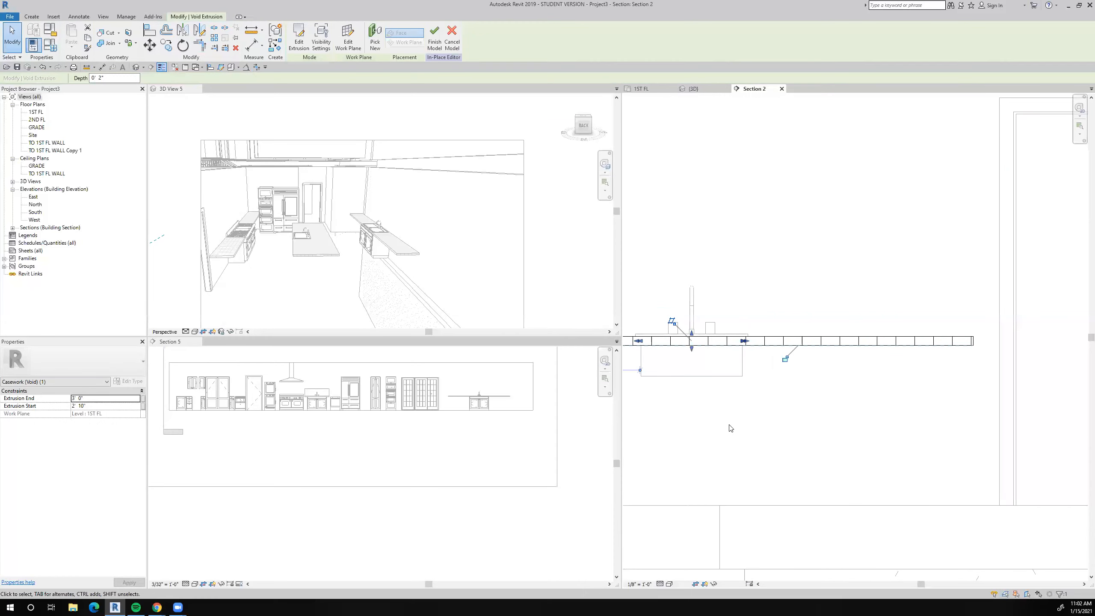
click(430, 43)
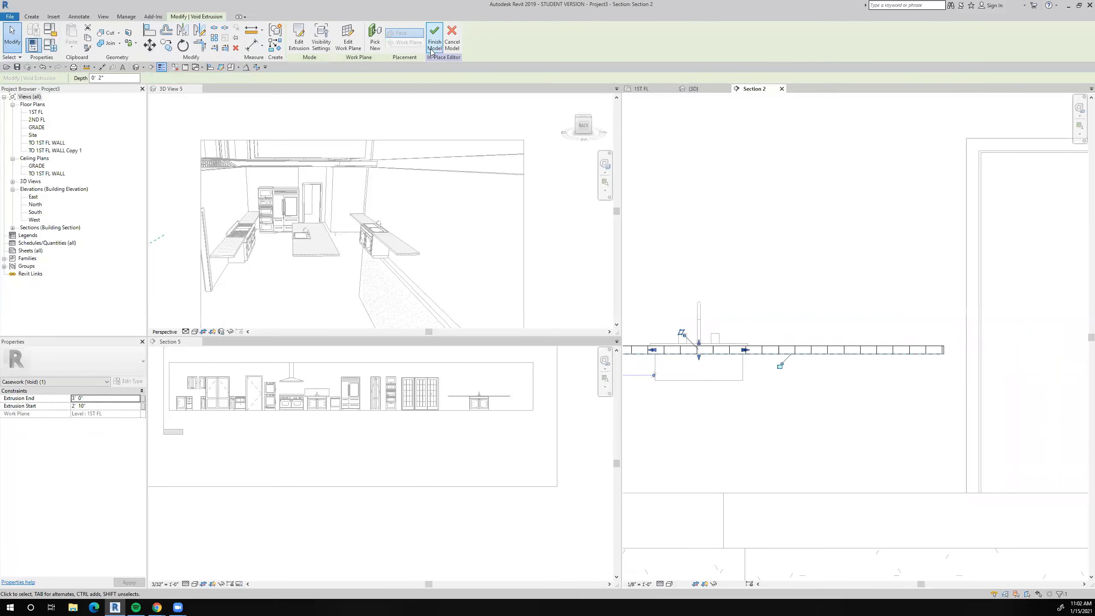
key(Escape)
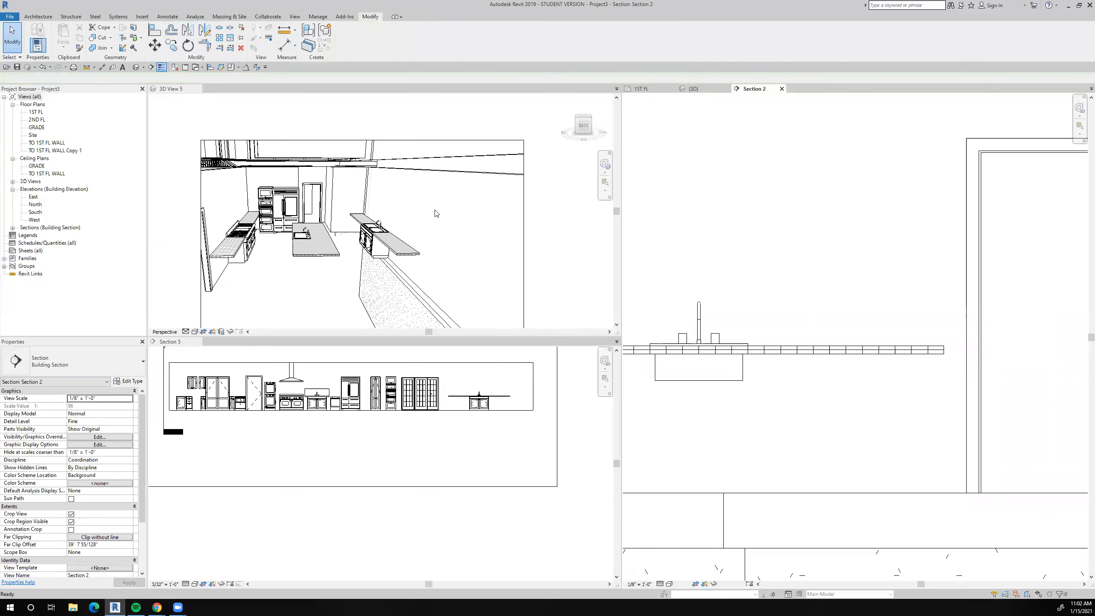
Move the Section 2 line over the laundry sink on the 1ST FL plan and open that section view.
click(640, 88)
scroll(819, 383, up, 4)
scroll(815, 371, up, 3)
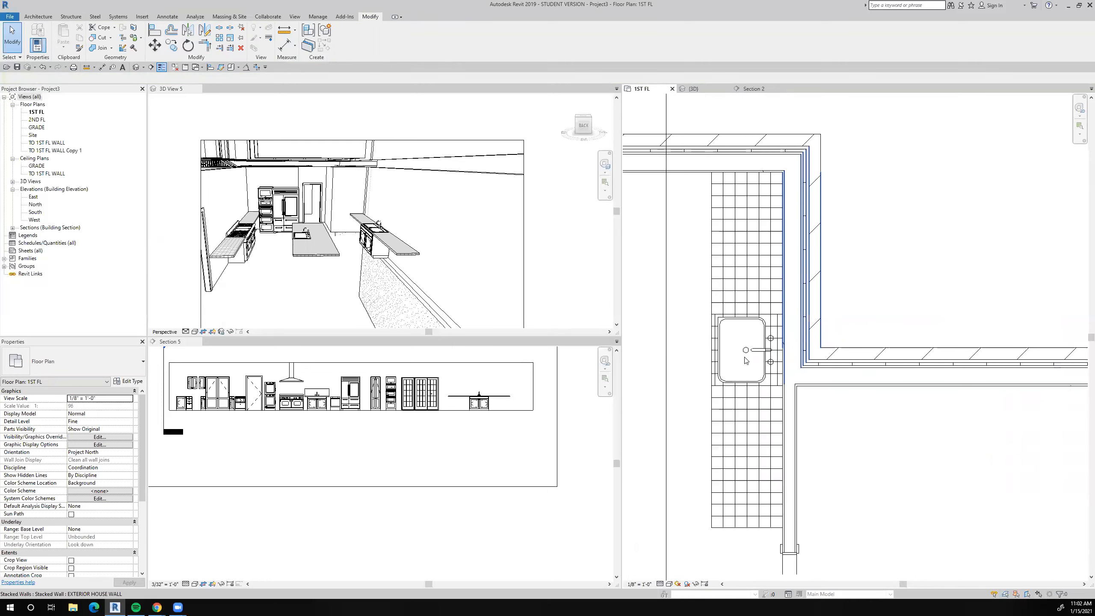
scroll(750, 332, down, 4)
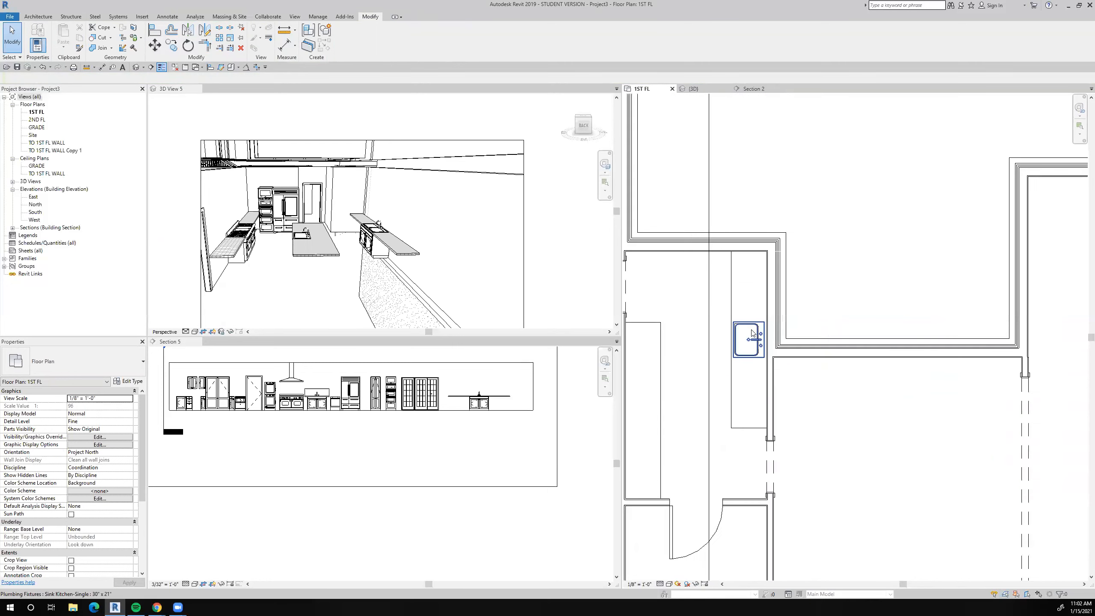
scroll(732, 329, up, 2)
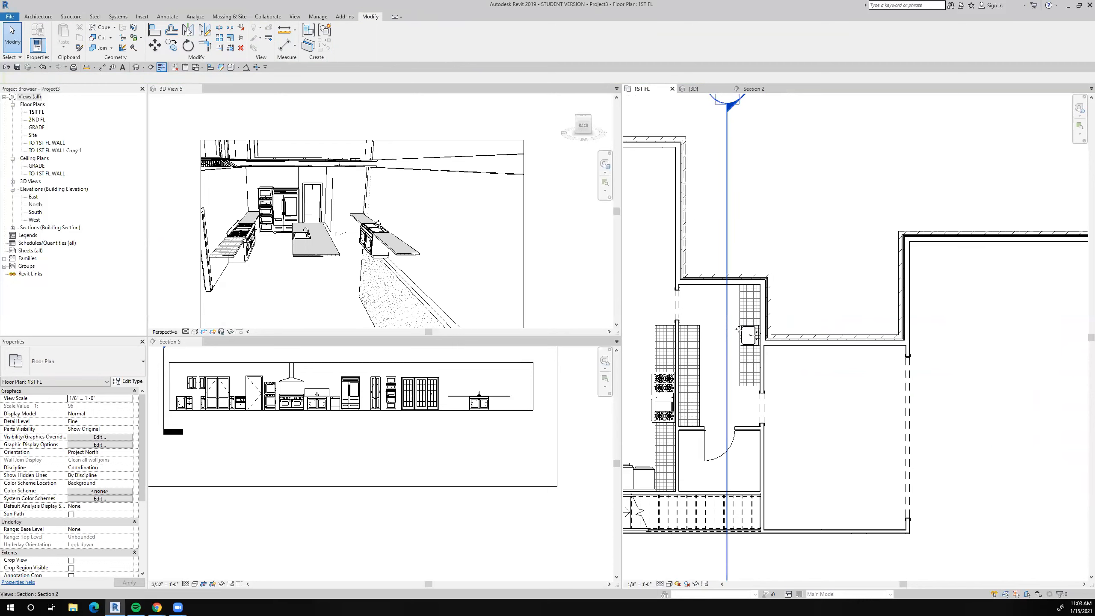
click(728, 328)
drag(733, 334, 748, 334)
right_click(748, 335)
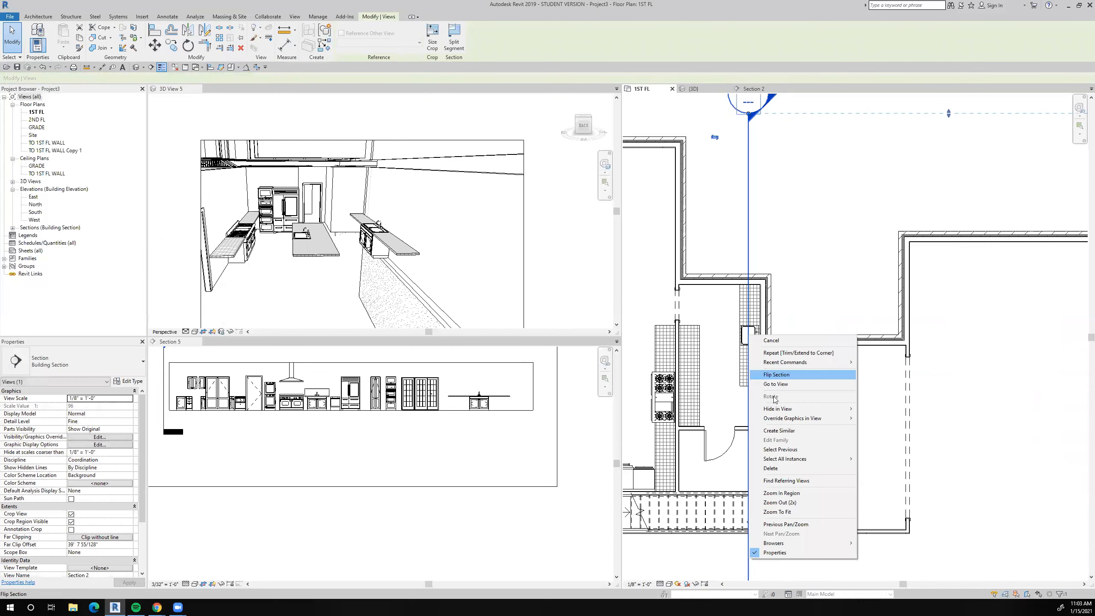
click(779, 385)
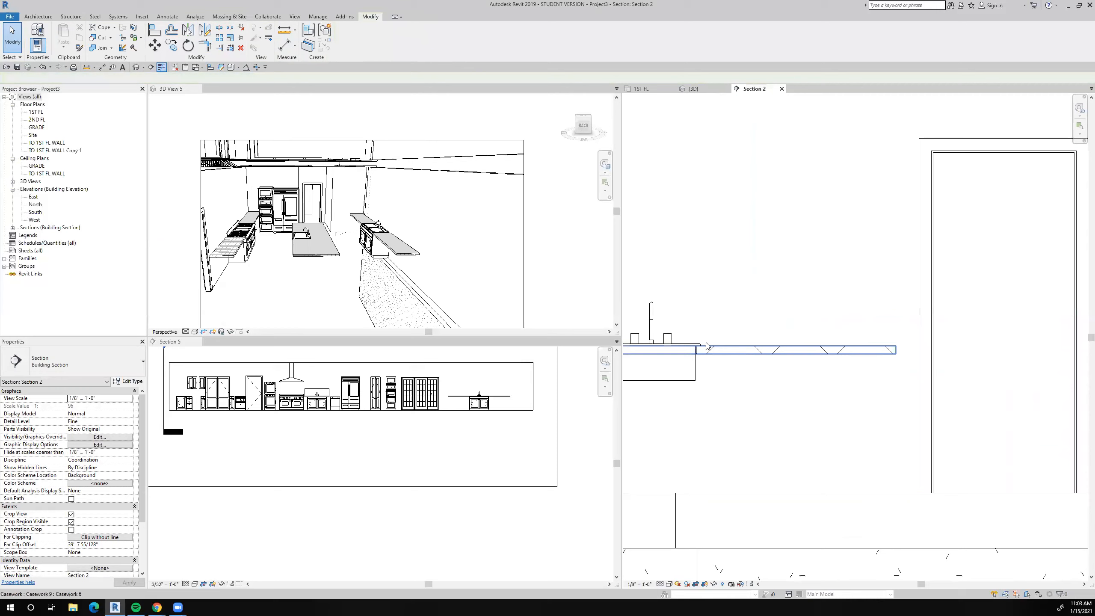
scroll(690, 342, down, 2)
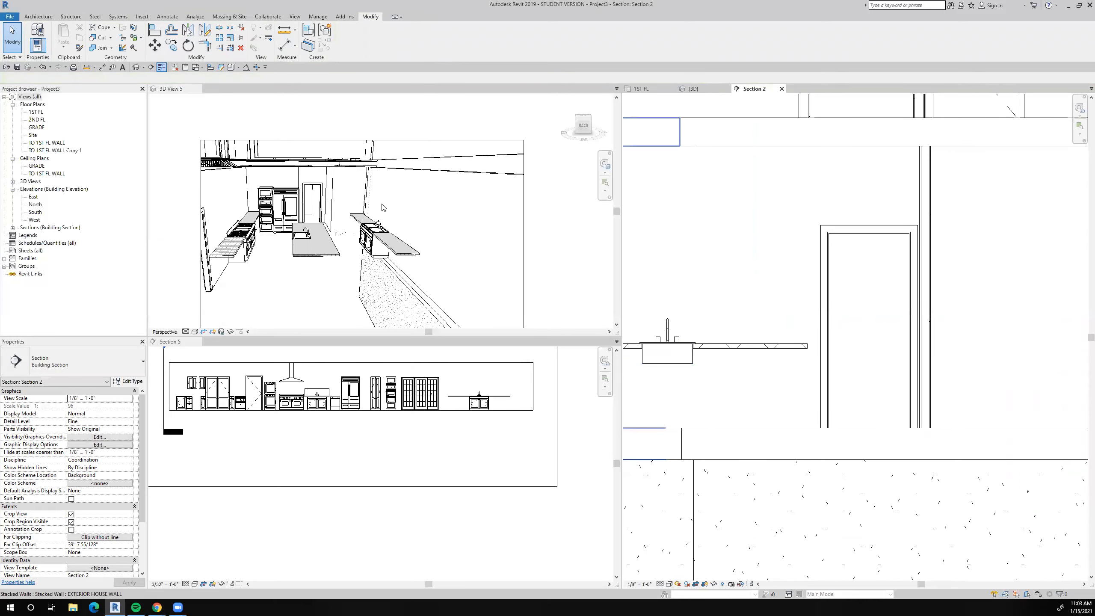
Inspect the kitchen countertops and sinks in 3D View 5.
scroll(381, 207, up, 5)
scroll(374, 239, down, 6)
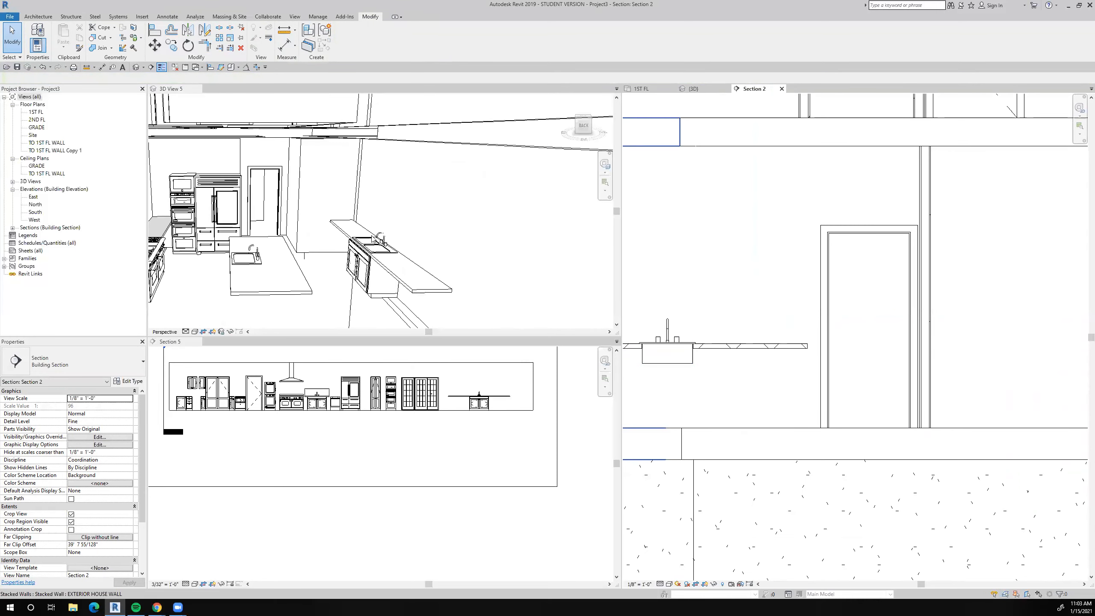
scroll(281, 250, up, 5)
scroll(689, 336, up, 4)
scroll(688, 336, down, 5)
scroll(411, 256, down, 8)
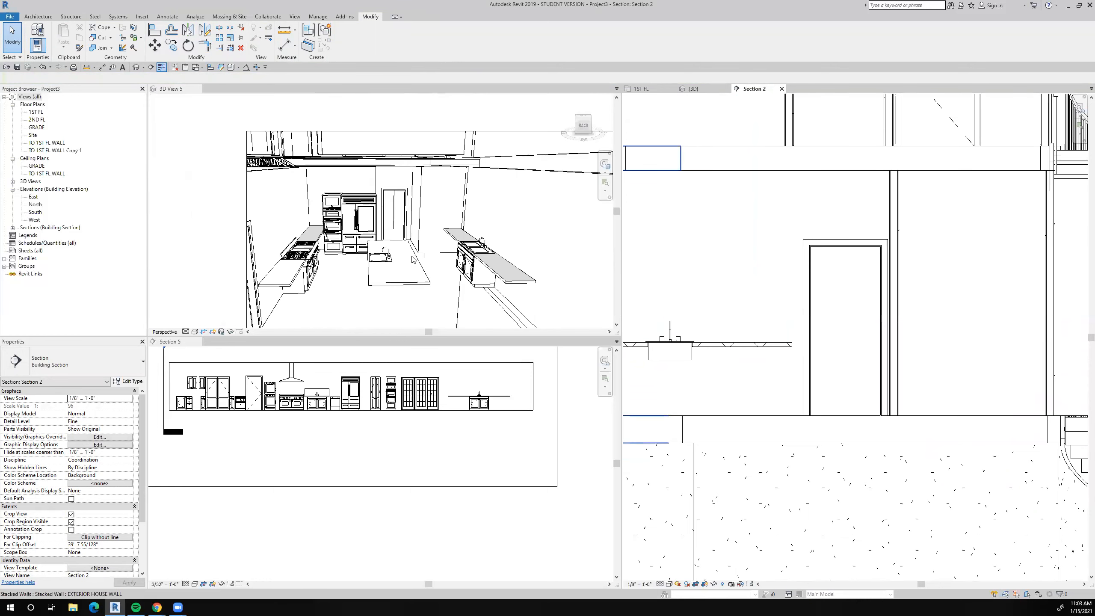
scroll(474, 312, down, 4)
scroll(716, 279, down, 4)
scroll(879, 250, up, 2)
scroll(815, 249, down, 2)
scroll(795, 262, down, 1)
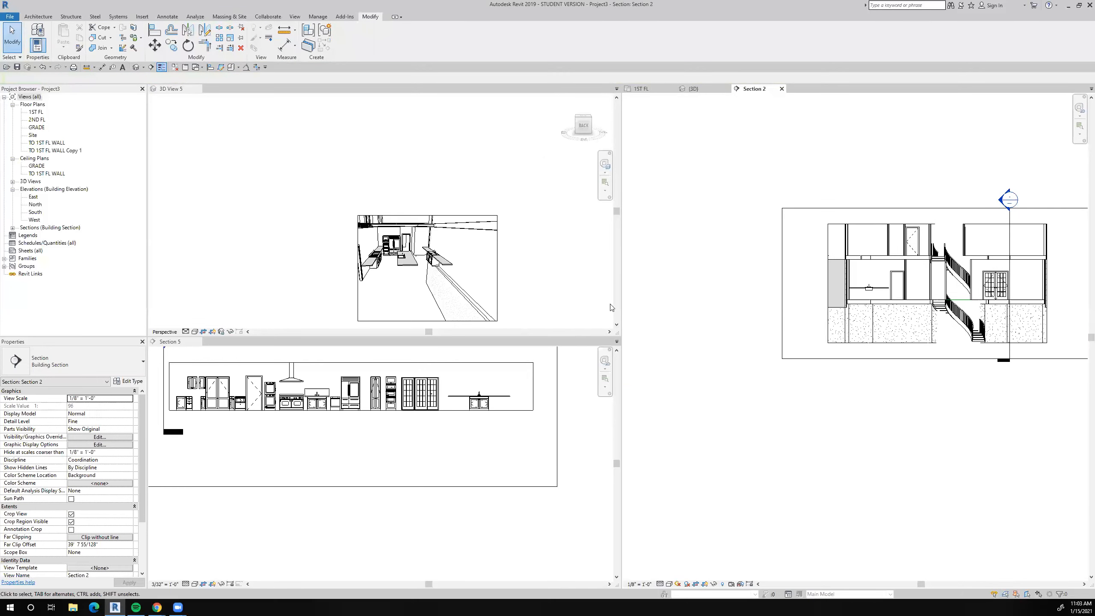
Open the Counter Top w Sink family from the 1ST FL plan for editing and show its Ground floor plan.
click(649, 94)
scroll(733, 187, down, 4)
scroll(742, 304, down, 3)
middle_drag(770, 296, 765, 252)
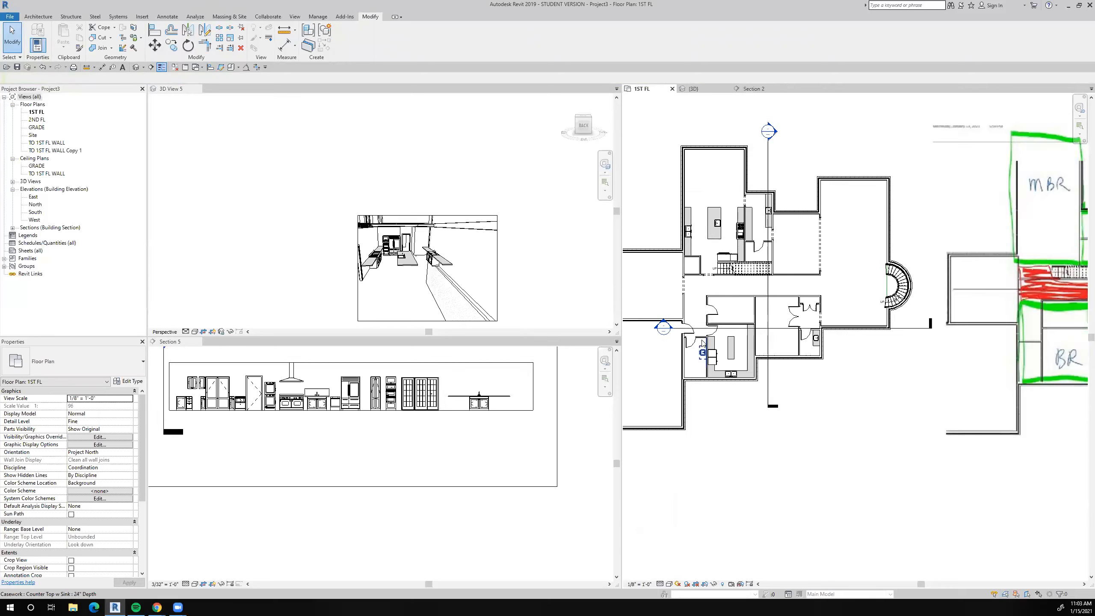
scroll(657, 377, up, 3)
click(705, 367)
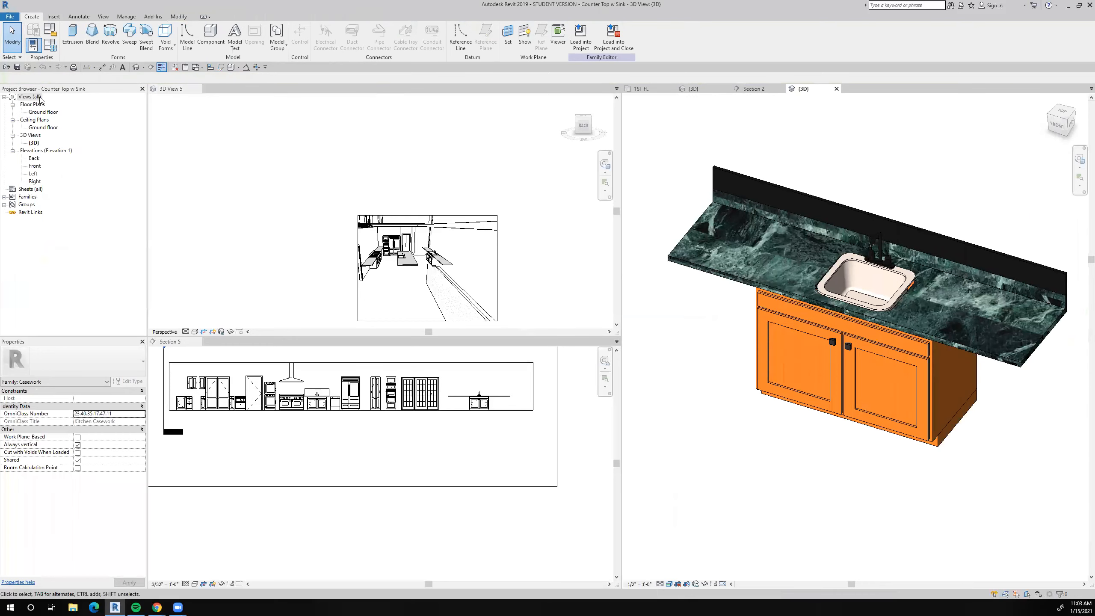
double_click(40, 112)
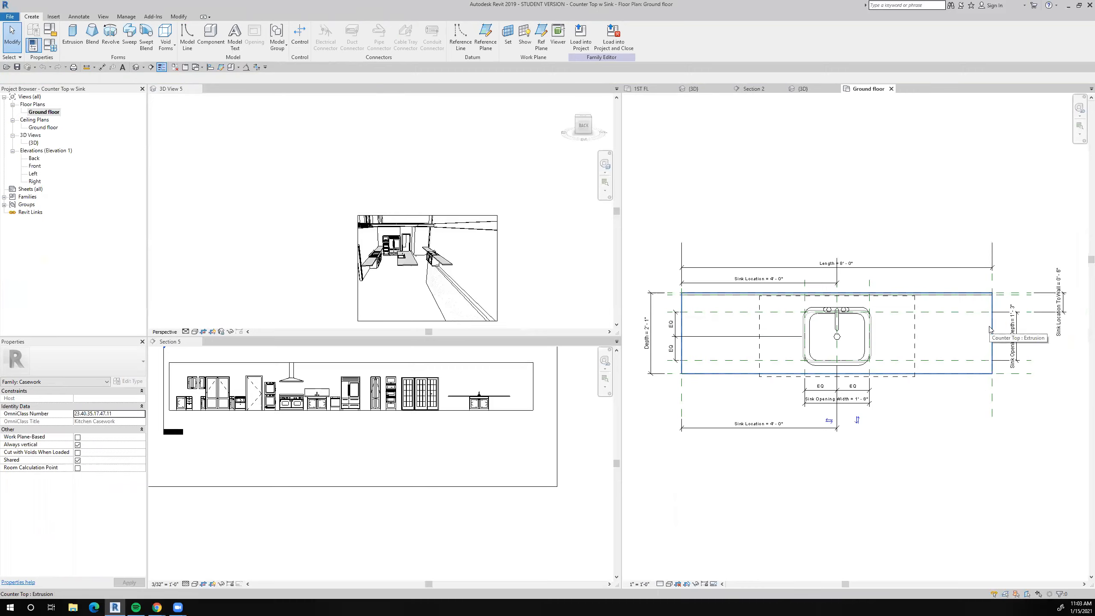
Examine the family's countertop extrusion and joined solid geometry, close its Ground floor plan and return to the 1ST FL plan.
key(Tab)
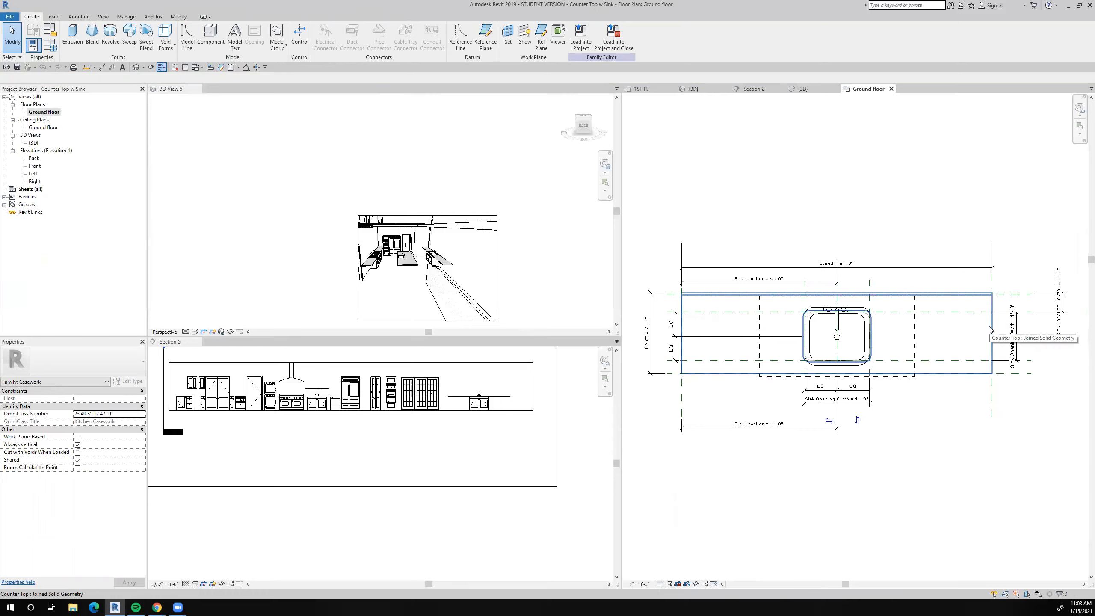
key(Tab)
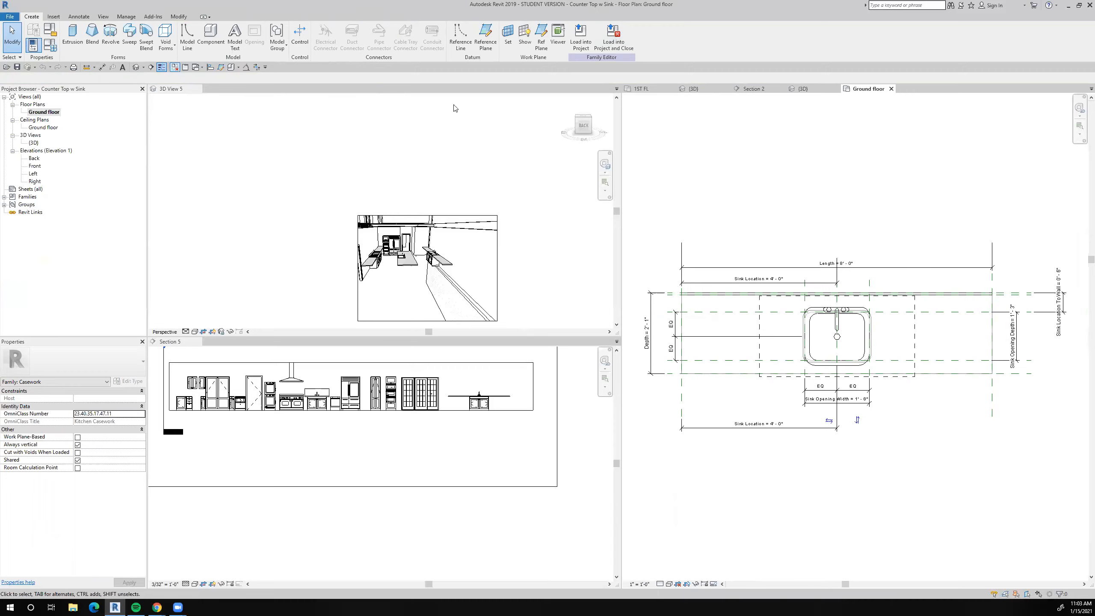
click(891, 89)
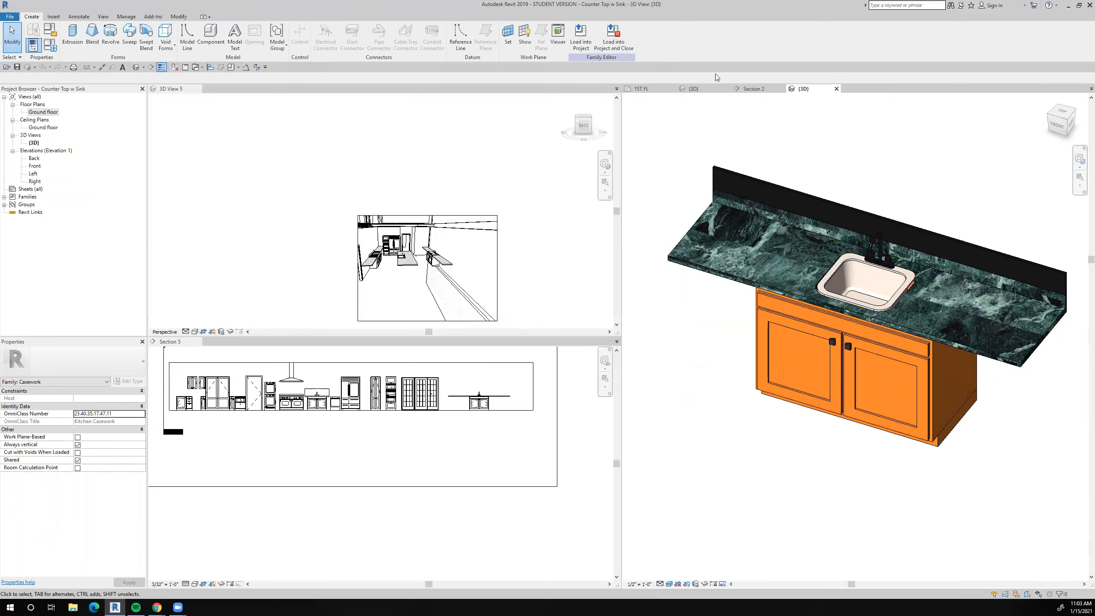
click(646, 89)
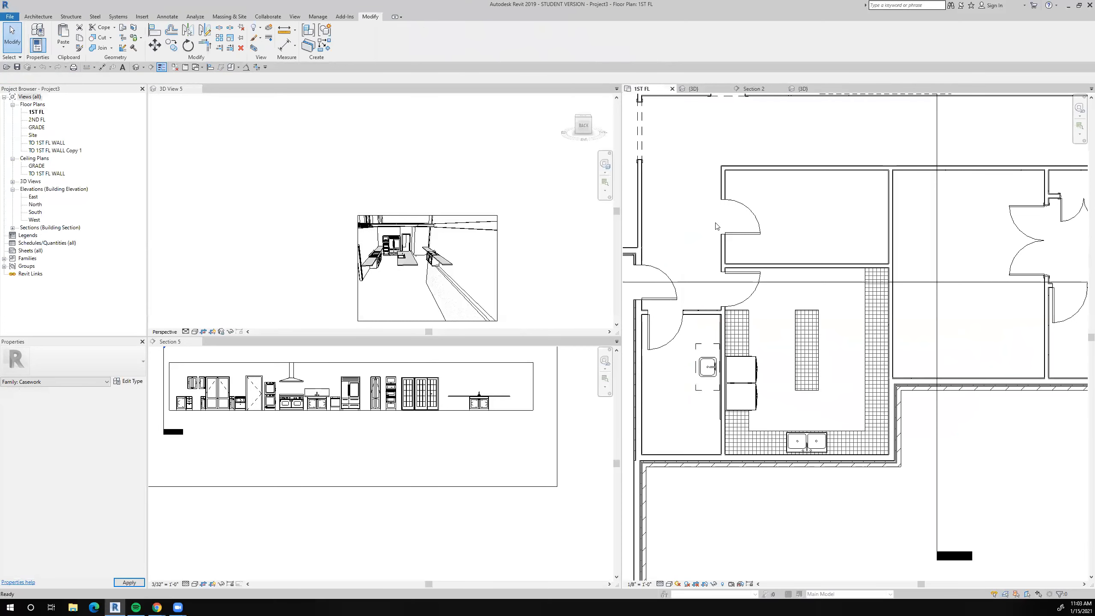
Look over the Counter Top w Sink unit, the kitchens and the laundry room on the 1ST FL plan.
scroll(750, 264, down, 2)
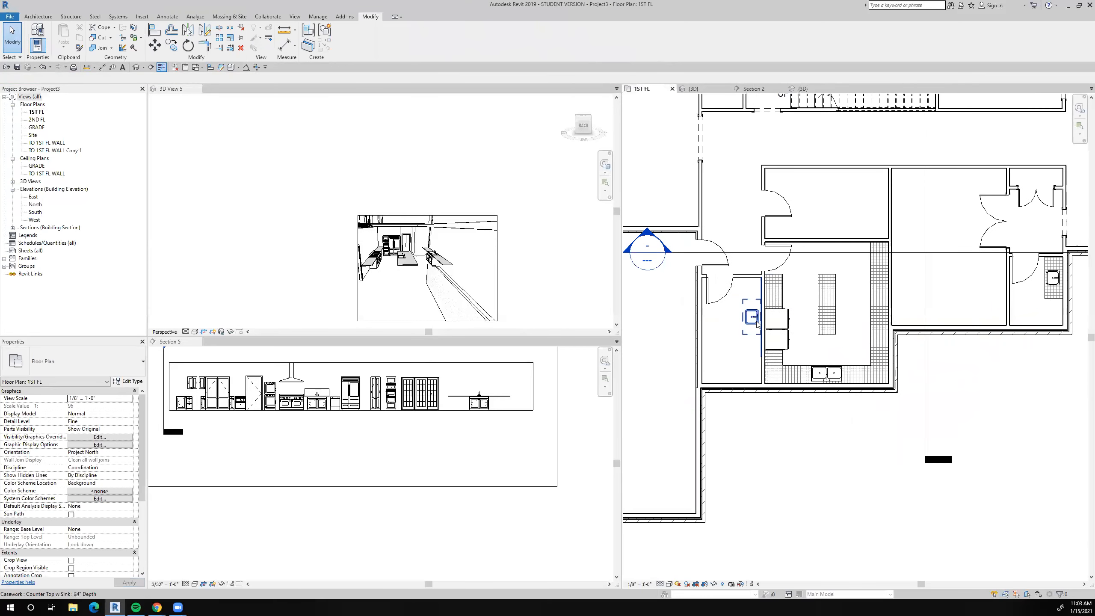
scroll(757, 324, up, 3)
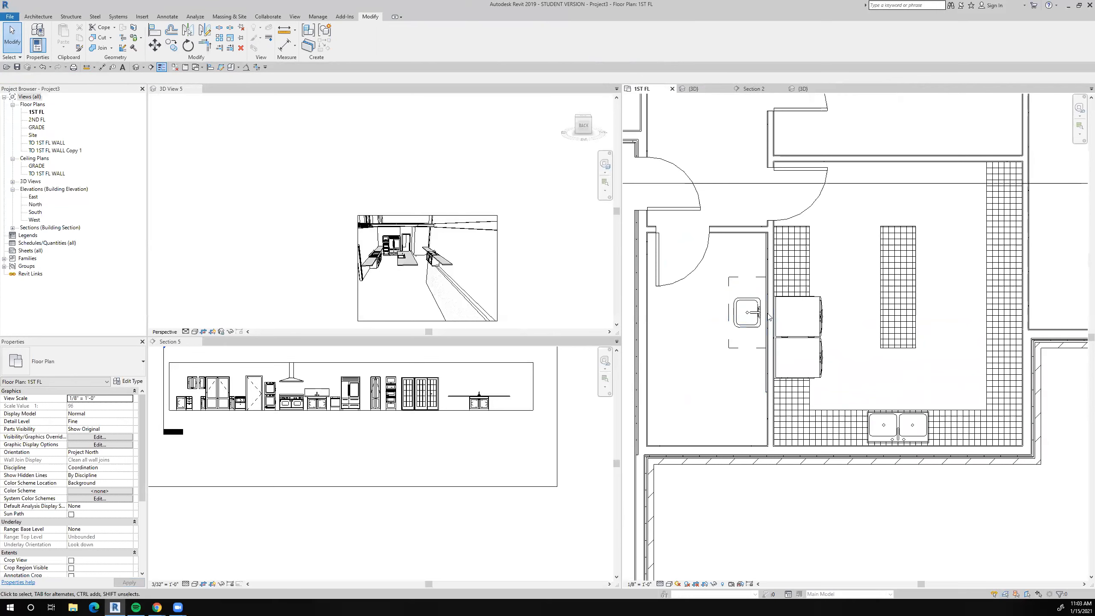
scroll(753, 332, down, 4)
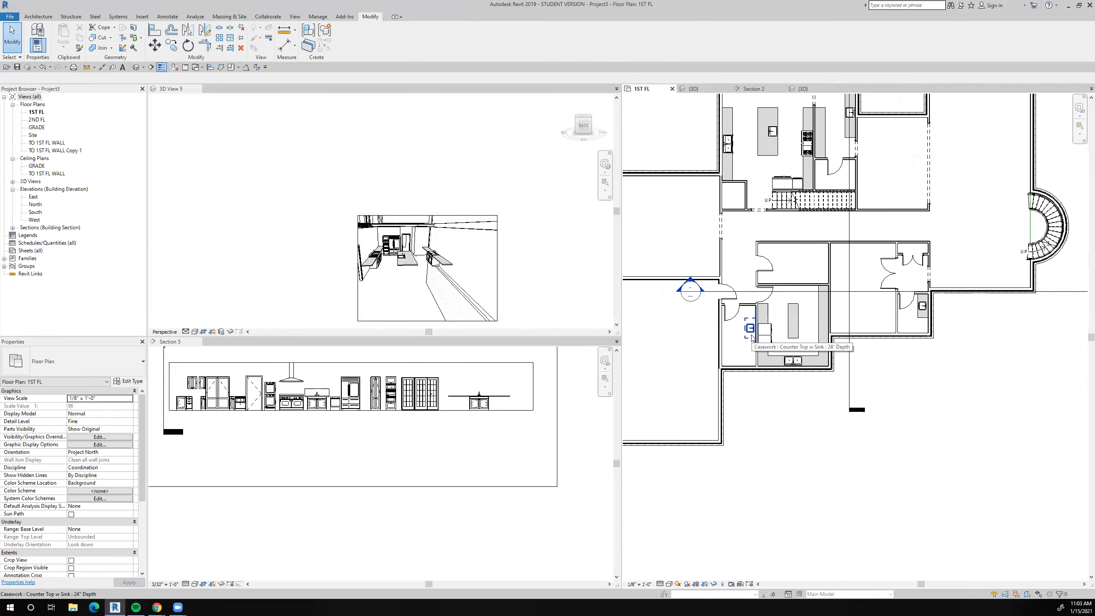
scroll(751, 337, up, 5)
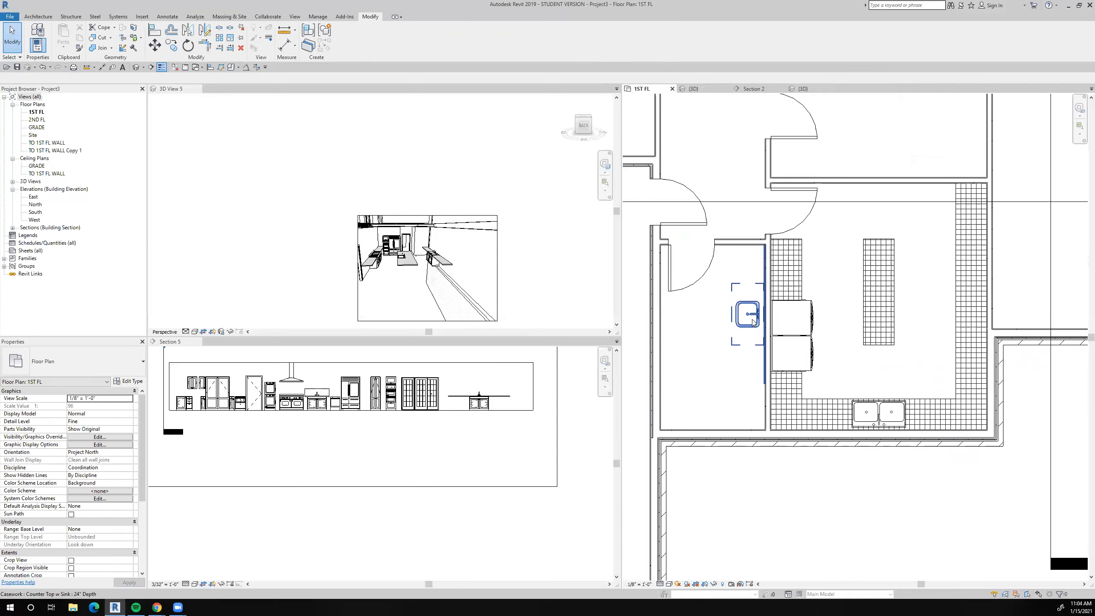
scroll(752, 323, down, 5)
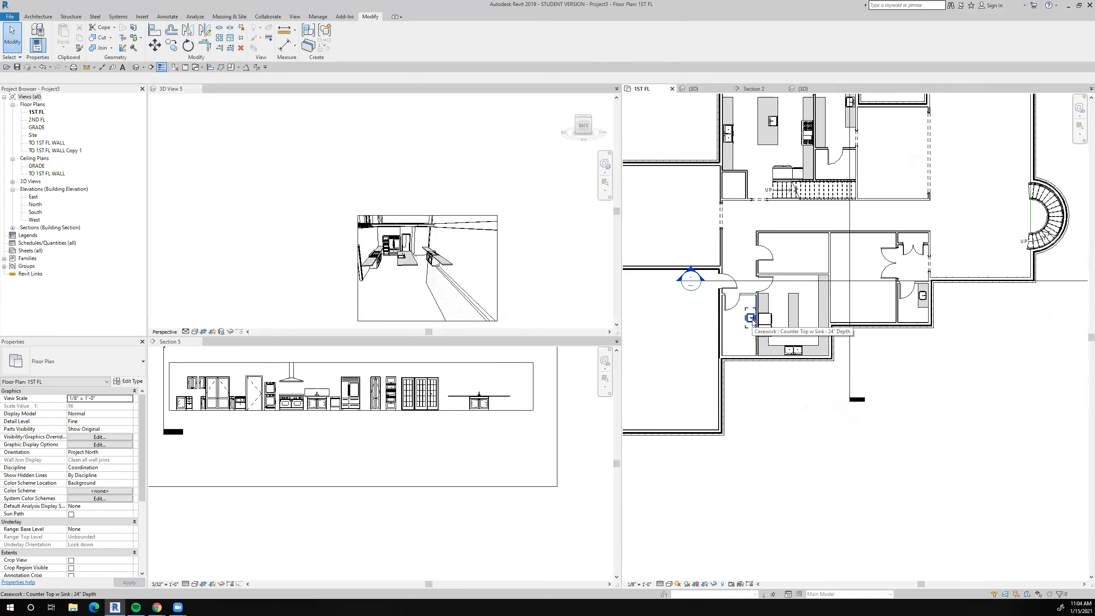
scroll(752, 322, up, 2)
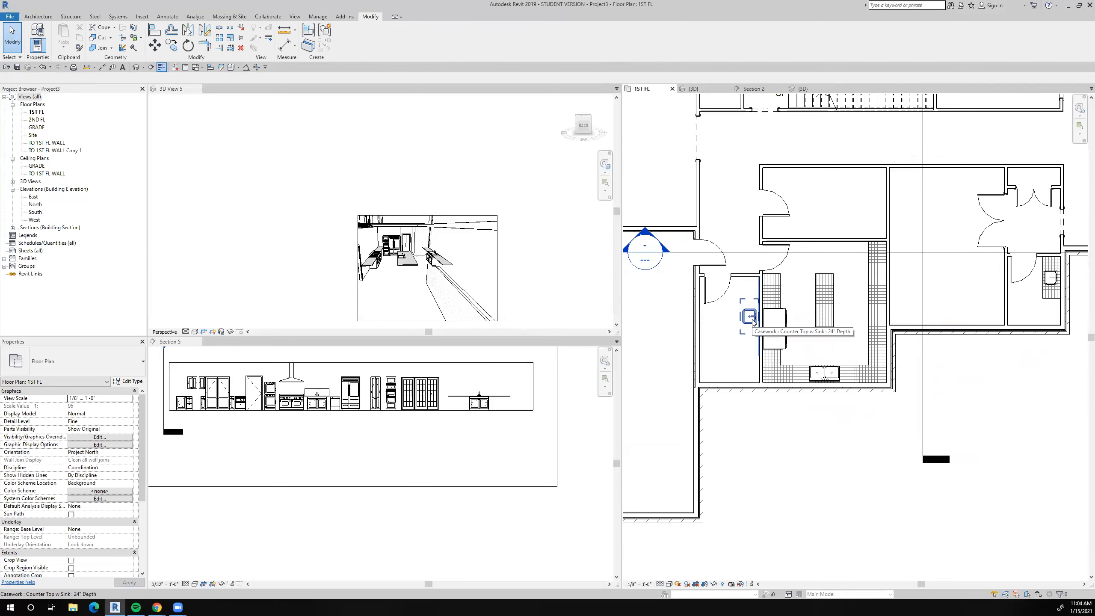
scroll(753, 322, down, 4)
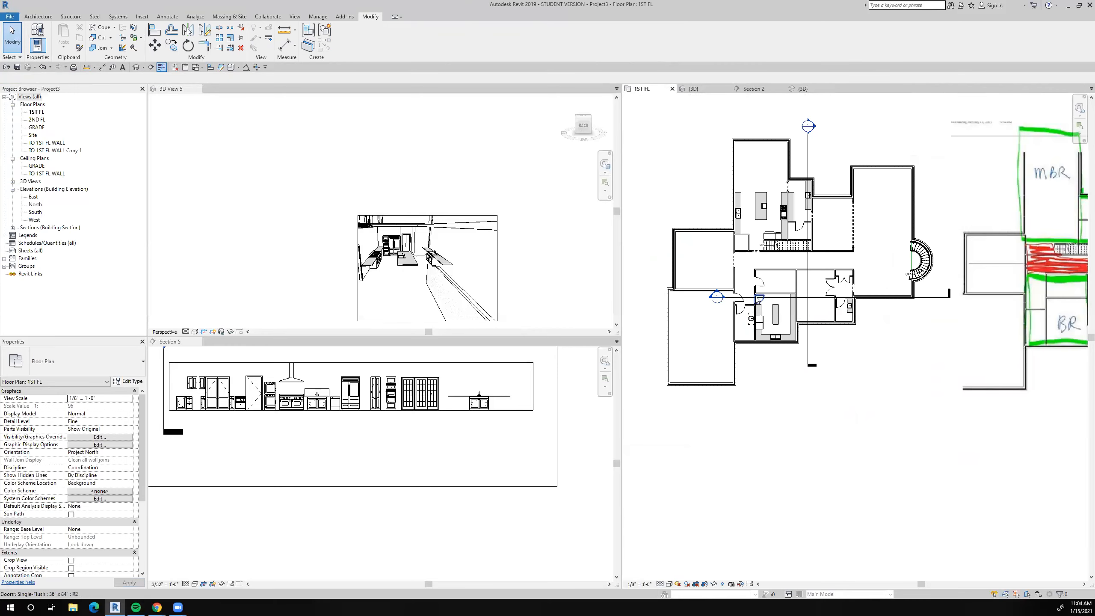
scroll(751, 318, up, 3)
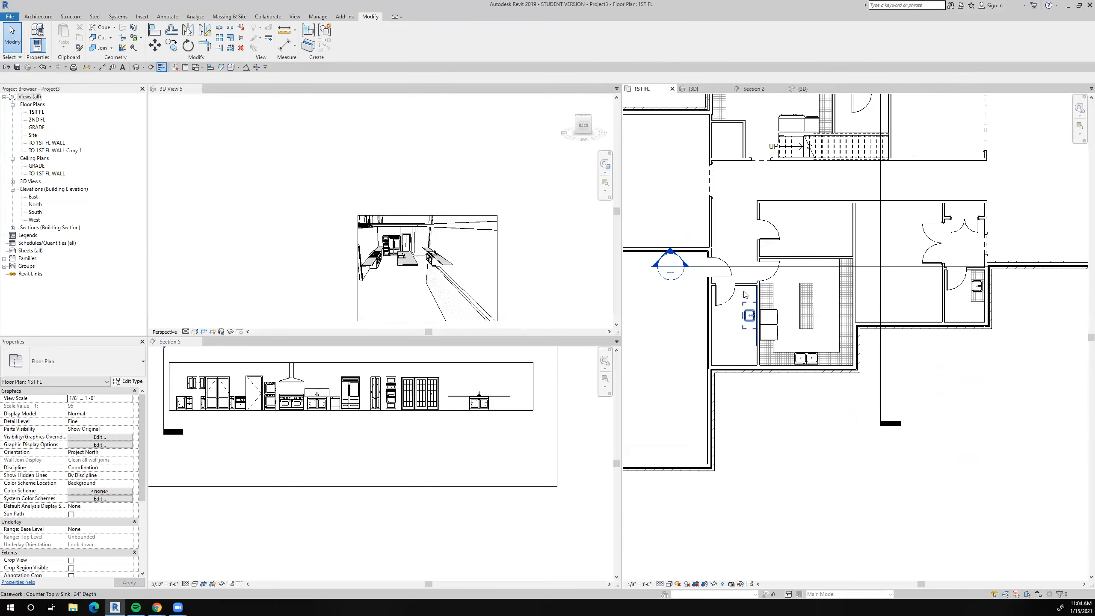
scroll(753, 346, down, 3)
scroll(898, 304, up, 2)
scroll(899, 305, down, 3)
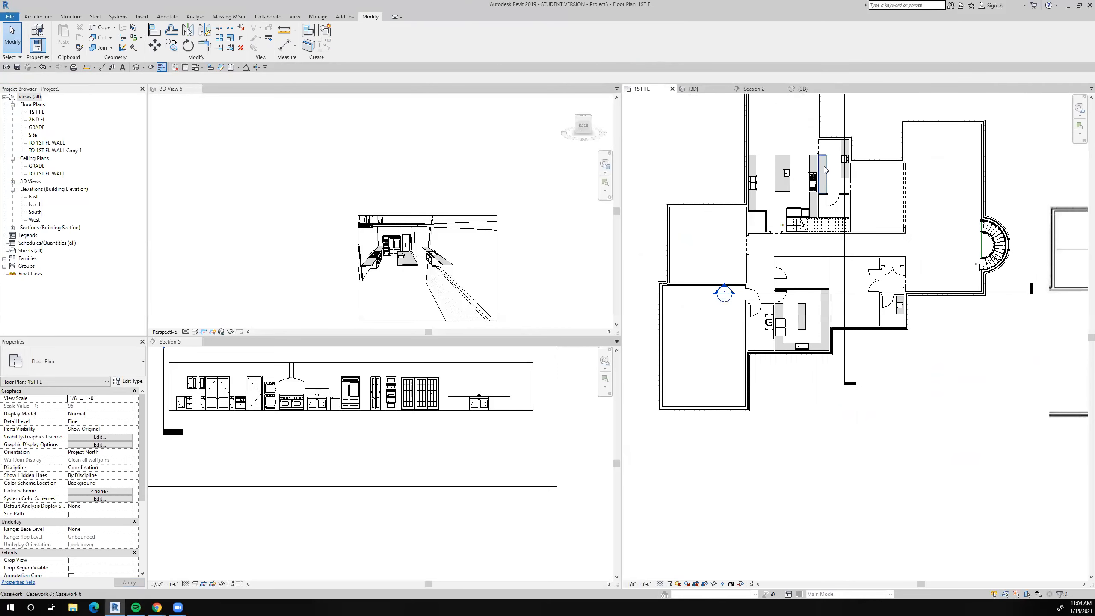
scroll(848, 161, up, 5)
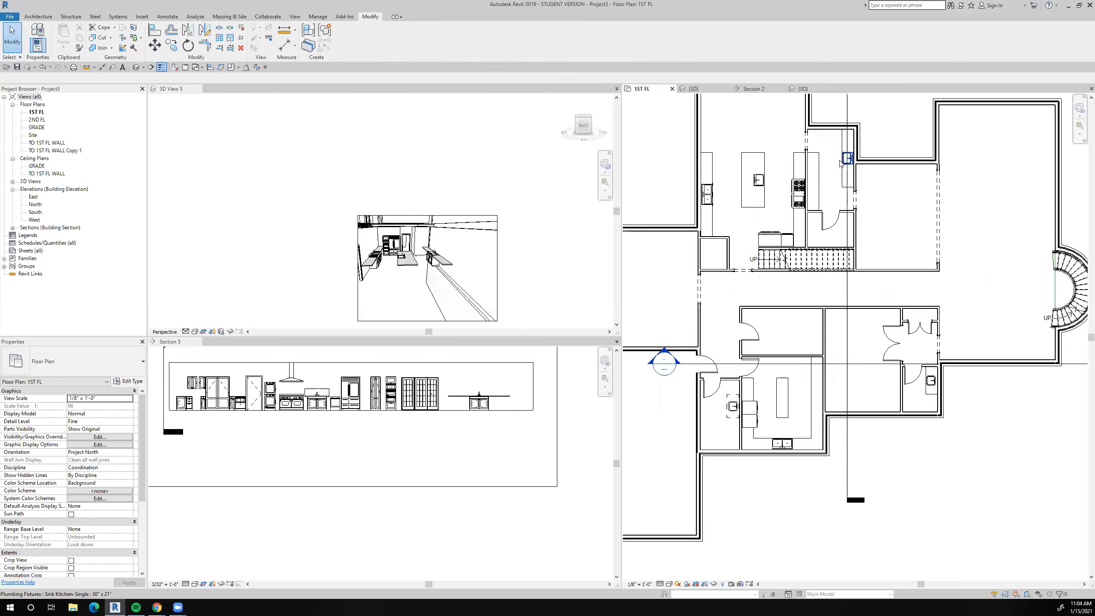
scroll(838, 205, down, 3)
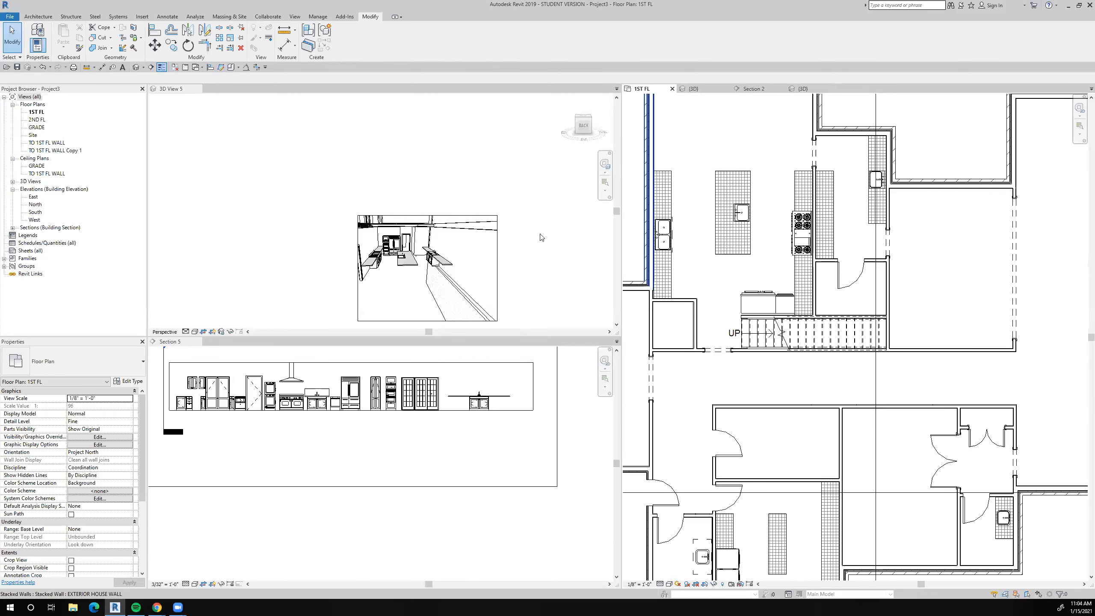
Place another Hobart LX30H dishwasher like the one in Section 5, rotated, beside the kitchen's double sink on the 1ST FL plan.
click(312, 436)
scroll(312, 435, up, 3)
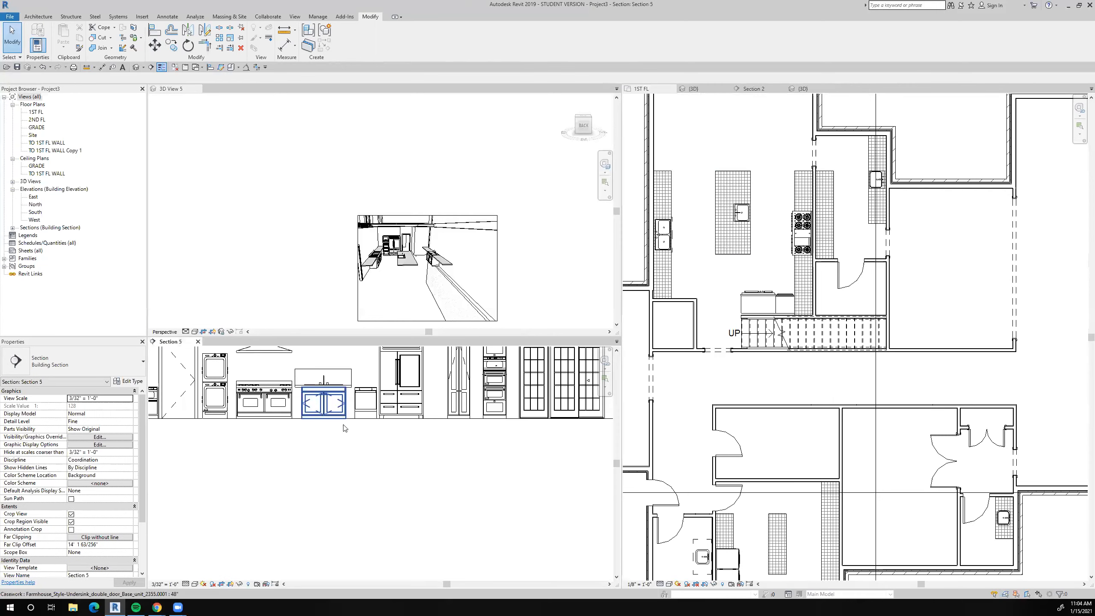
middle_drag(427, 439, 403, 427)
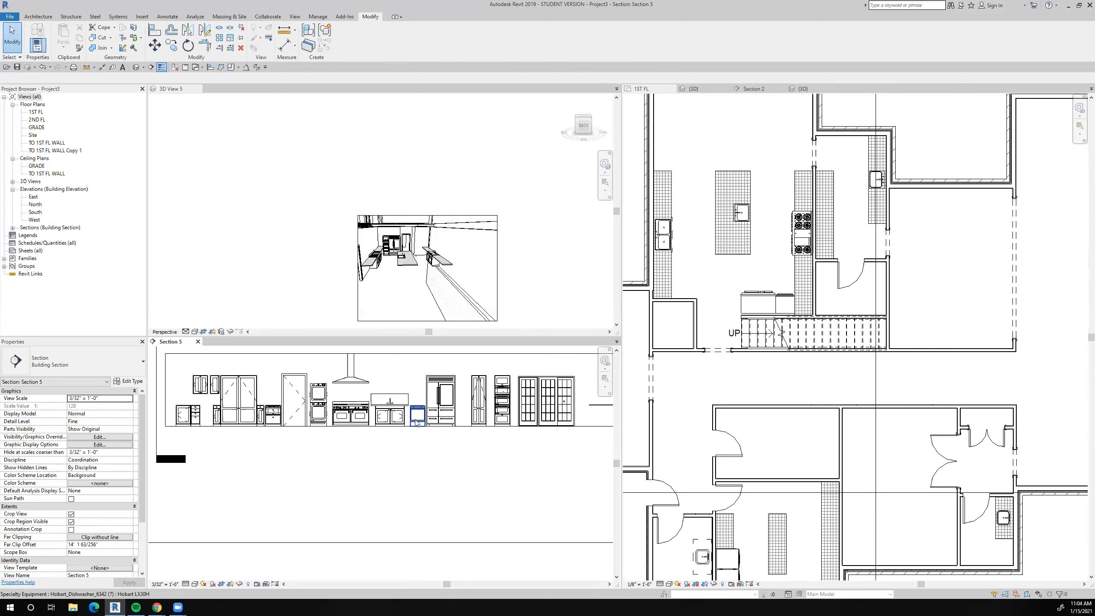
click(416, 422)
right_click(417, 421)
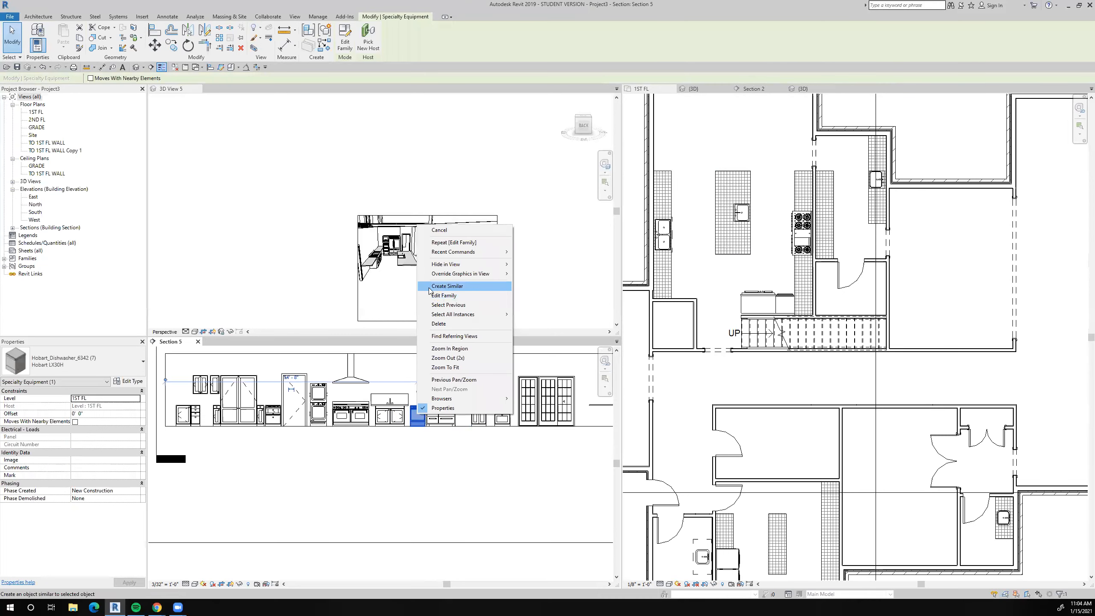
click(446, 286)
scroll(686, 203, up, 3)
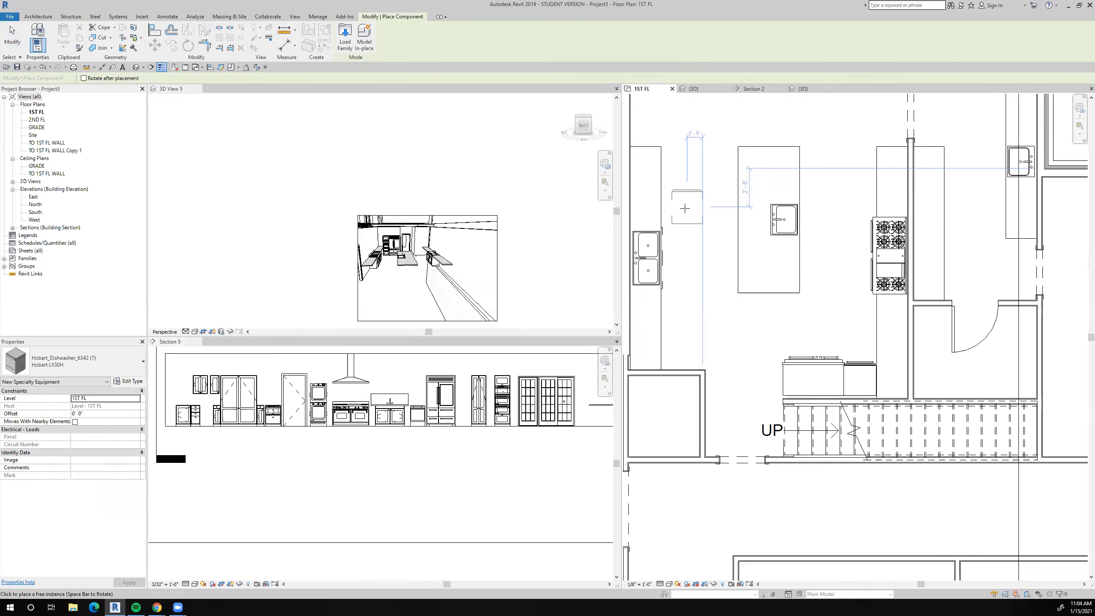
key(space)
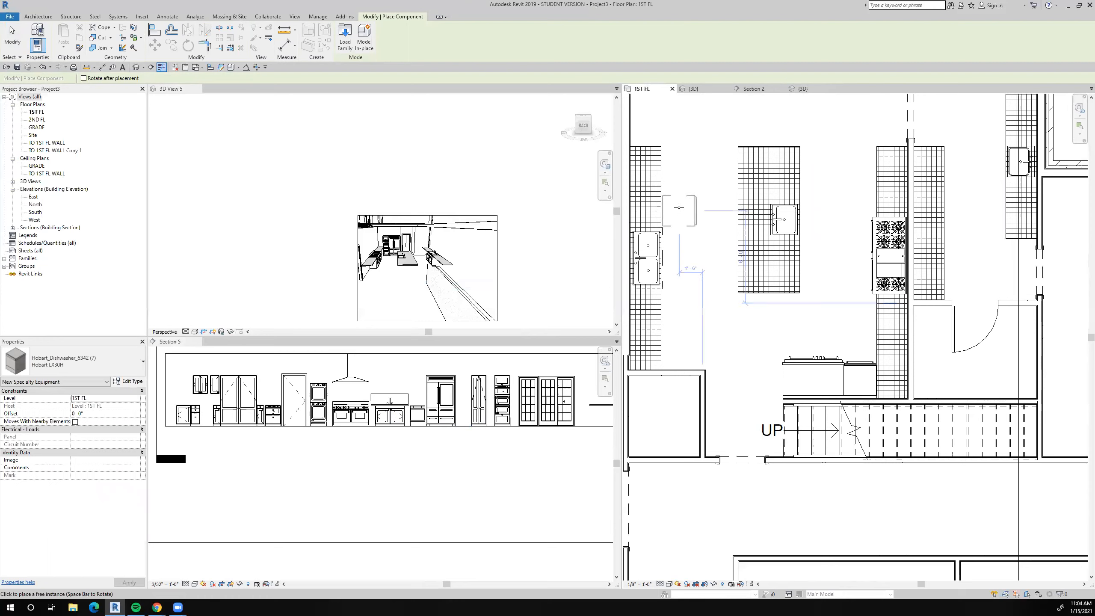
click(679, 207)
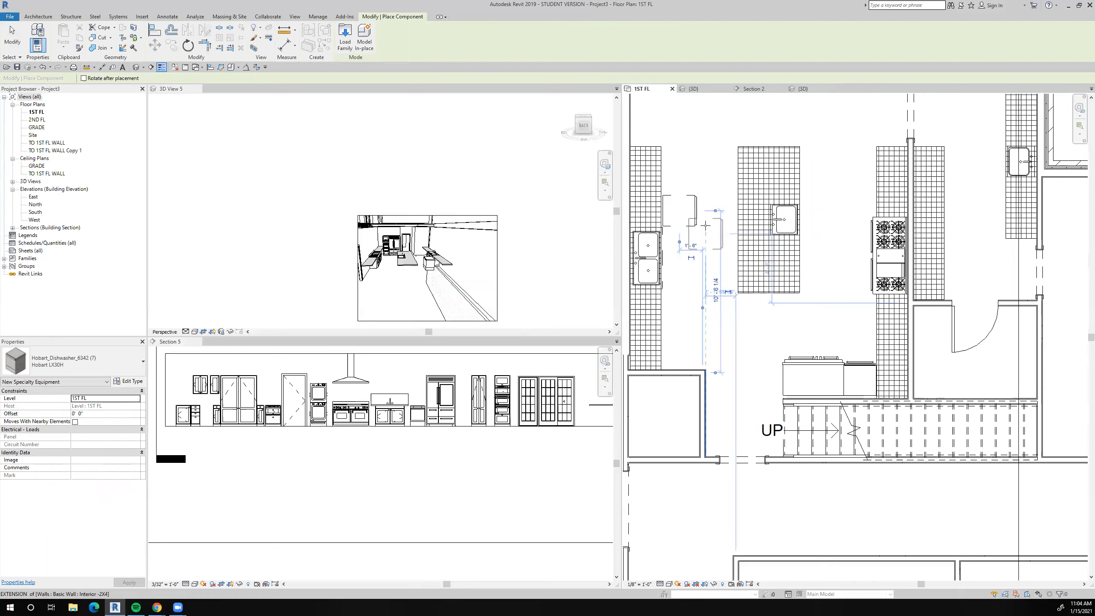
key(Escape)
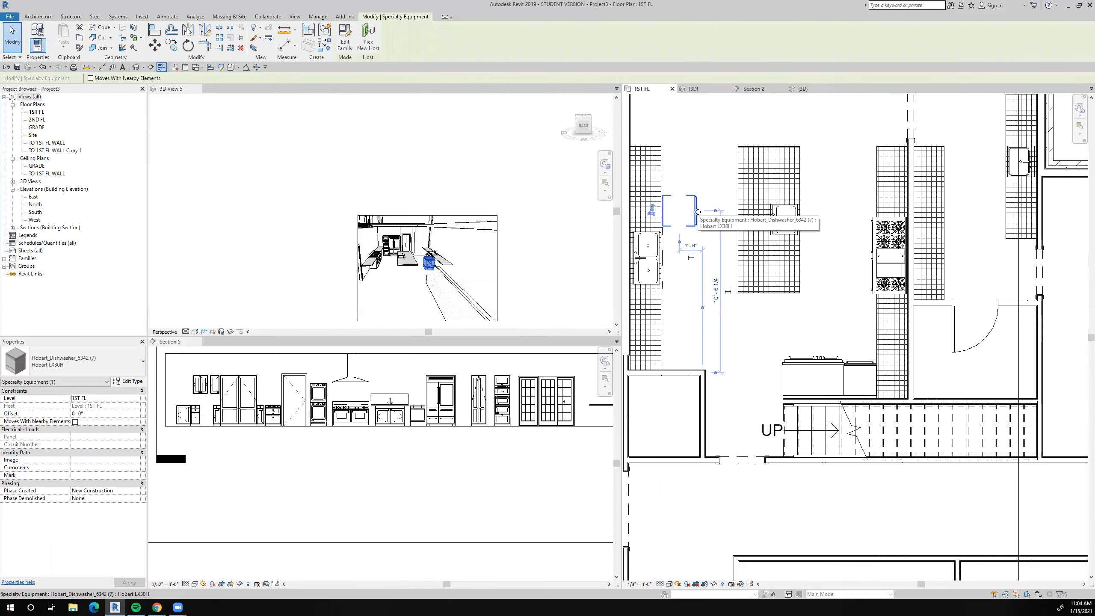
Flip the new dishwasher and align its side with the adjoining edge of the double-sink base cabinet.
click(652, 214)
key(Escape)
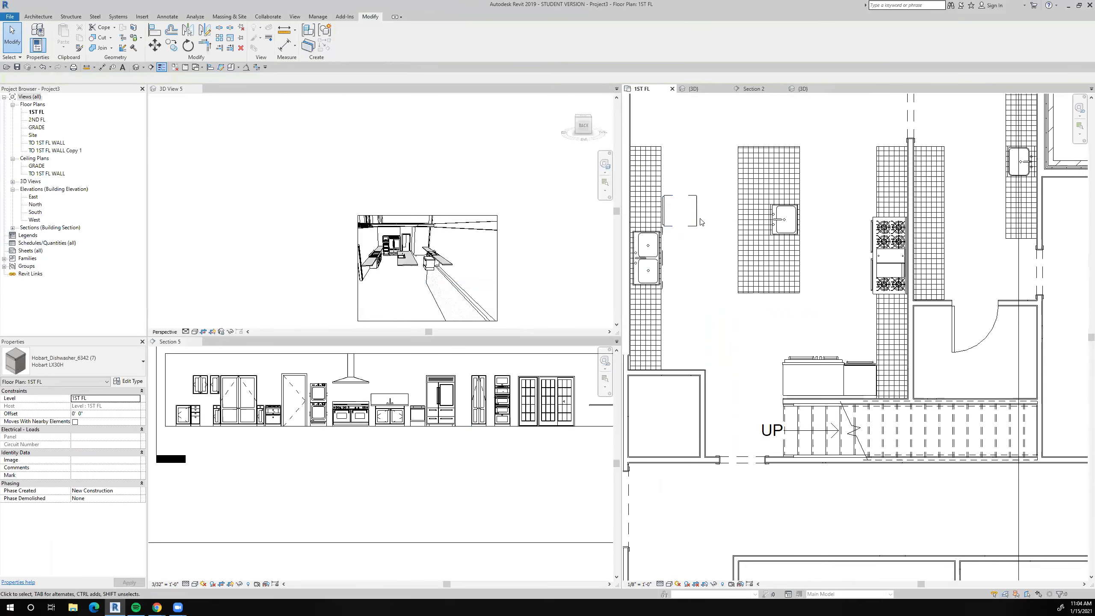
click(689, 216)
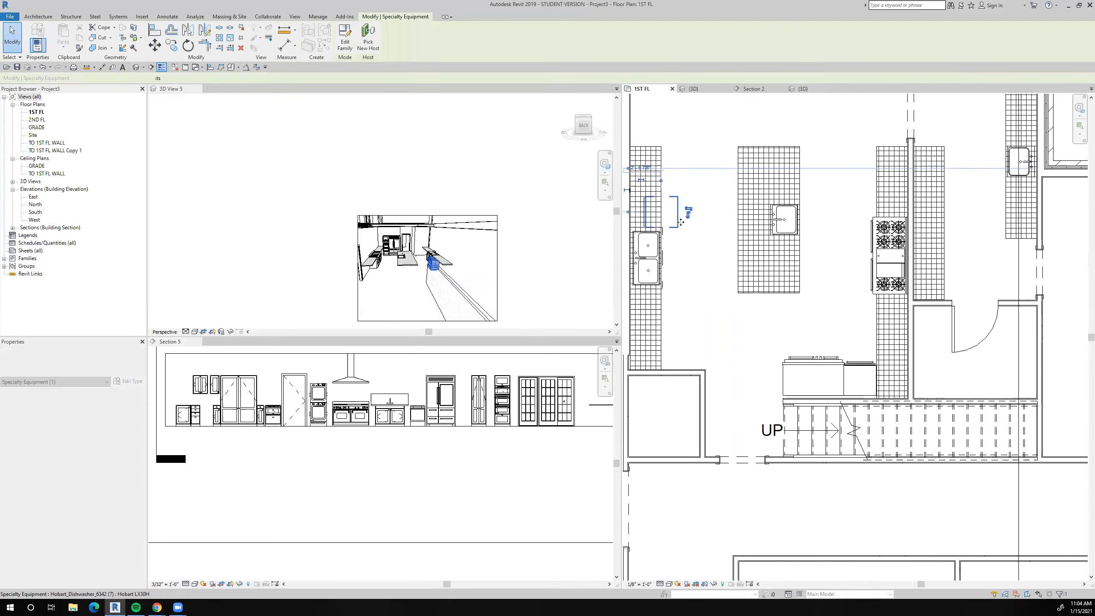
scroll(738, 225, up, 2)
key(a)
key(l)
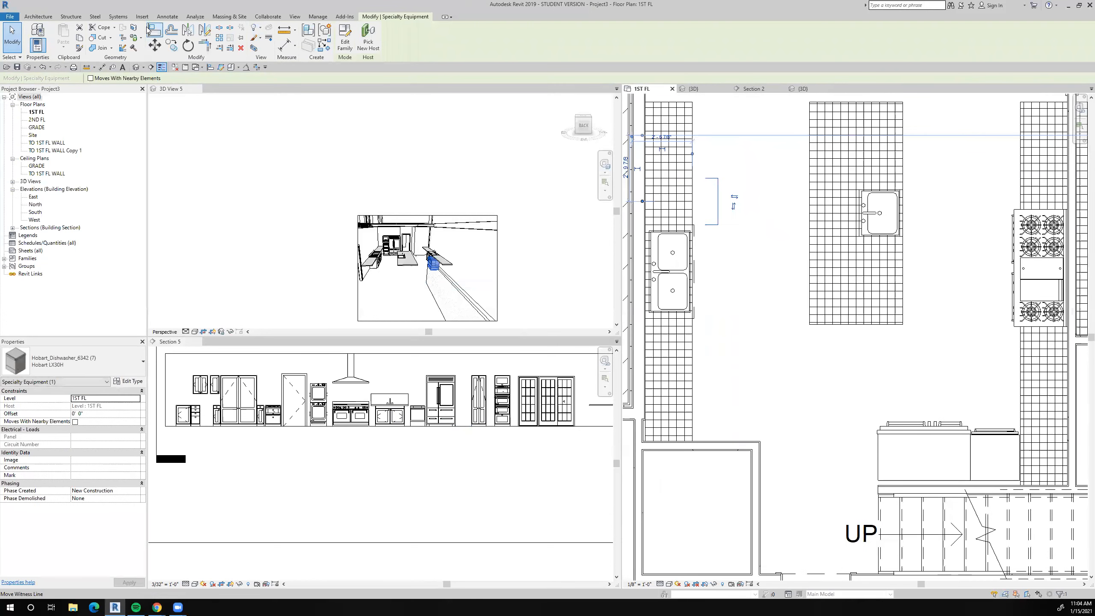
scroll(669, 235, up, 3)
click(693, 237)
click(772, 226)
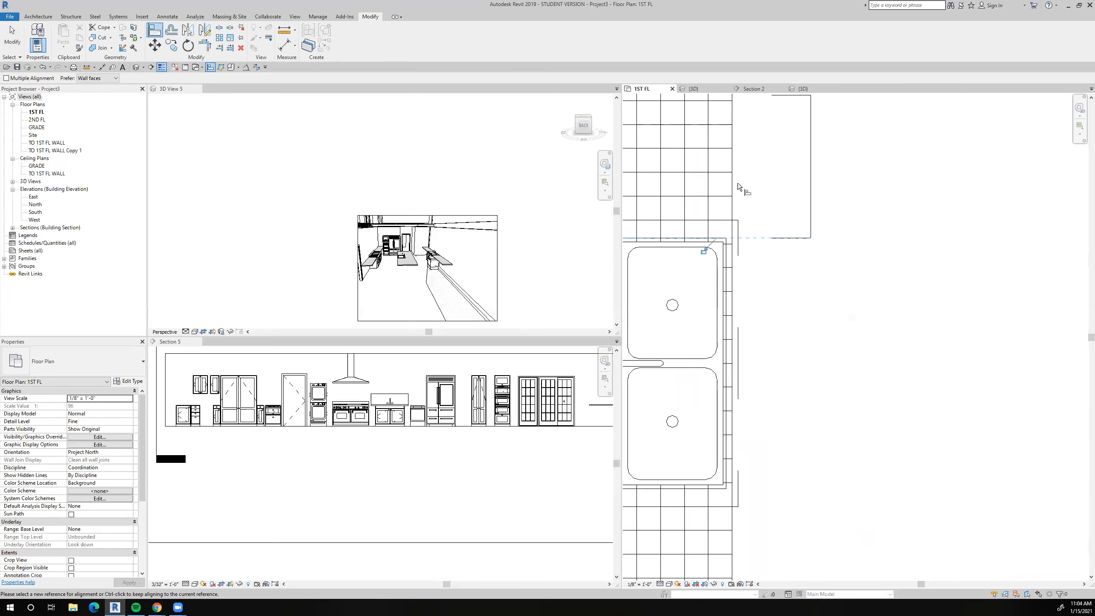
scroll(813, 224, down, 2)
scroll(809, 239, down, 5)
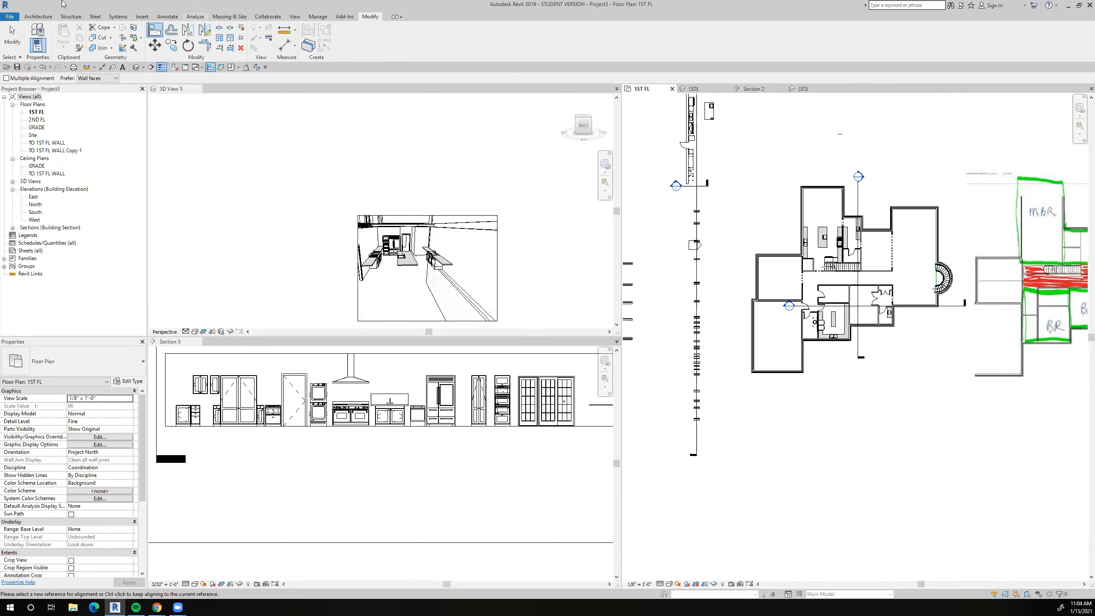
click(12, 36)
Move the Section 2 line into the kitchen, flip it toward the double-sink wall and open its view.
scroll(425, 265, up, 3)
scroll(423, 264, up, 4)
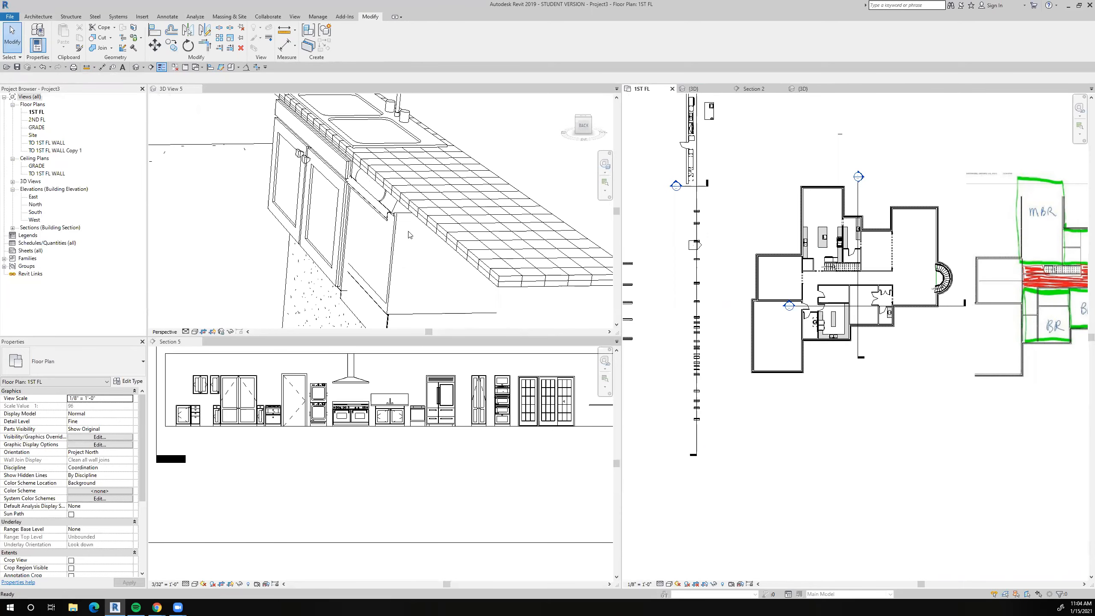
scroll(410, 235, down, 6)
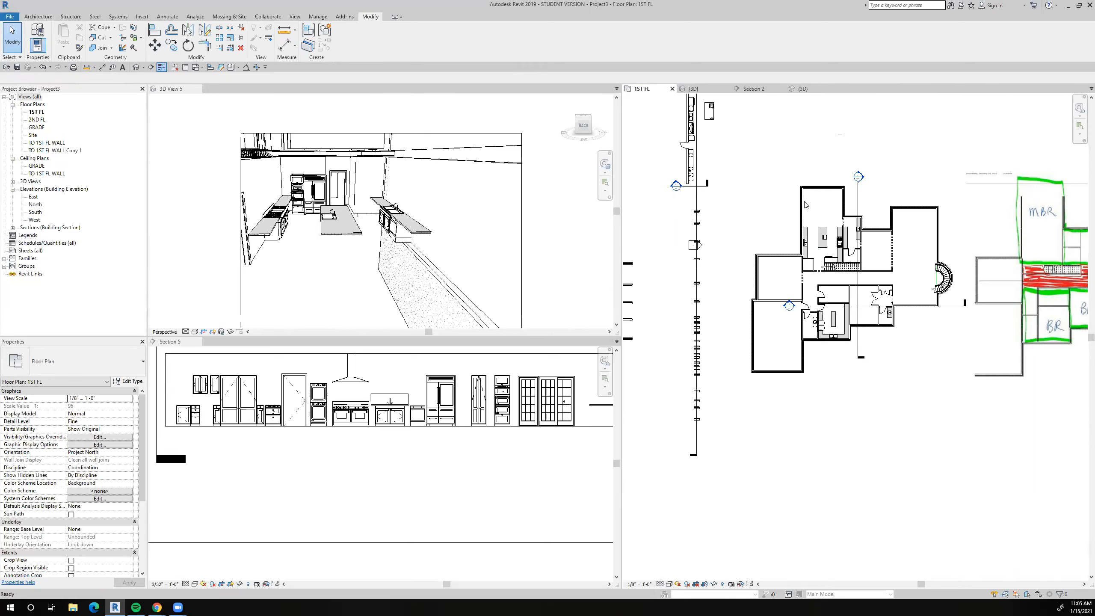
drag(837, 197, 816, 210)
right_click(817, 215)
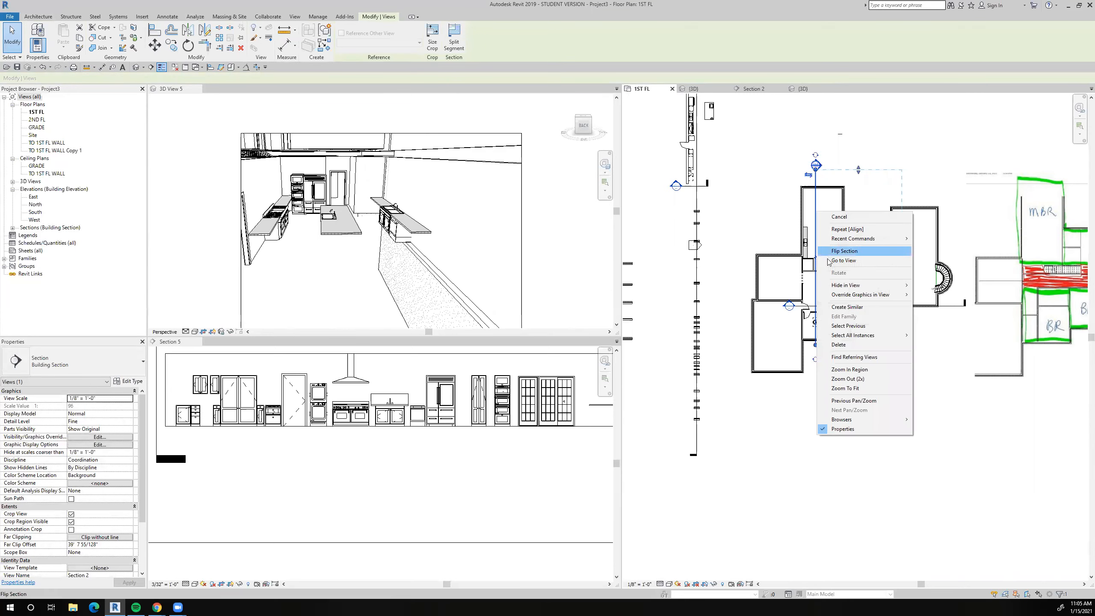
click(830, 262)
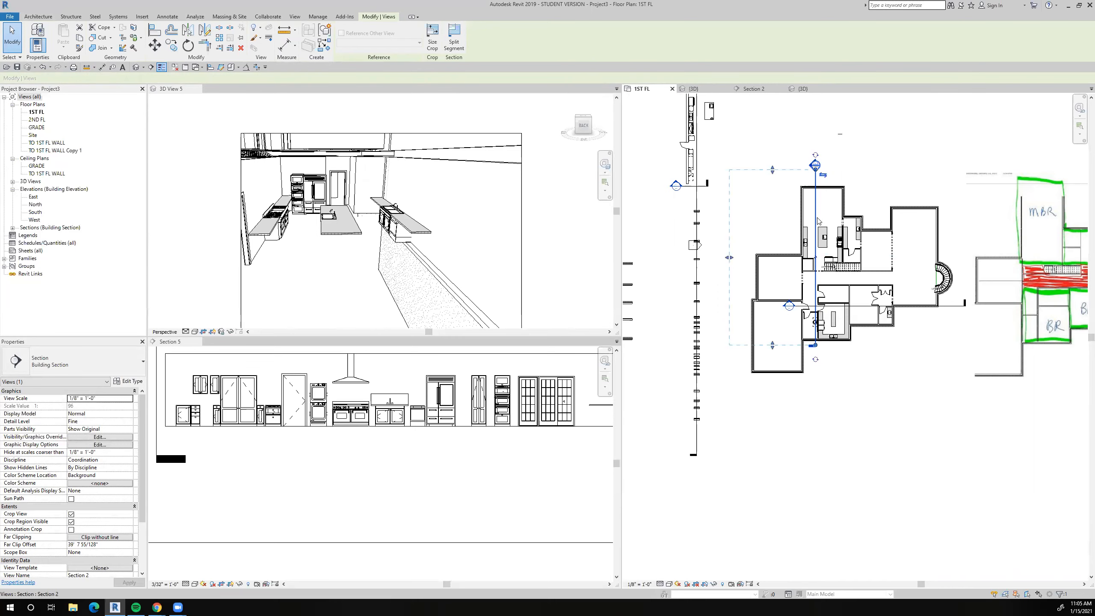
right_click(817, 207)
click(832, 256)
scroll(744, 281, up, 5)
middle_drag(744, 281, 613, 266)
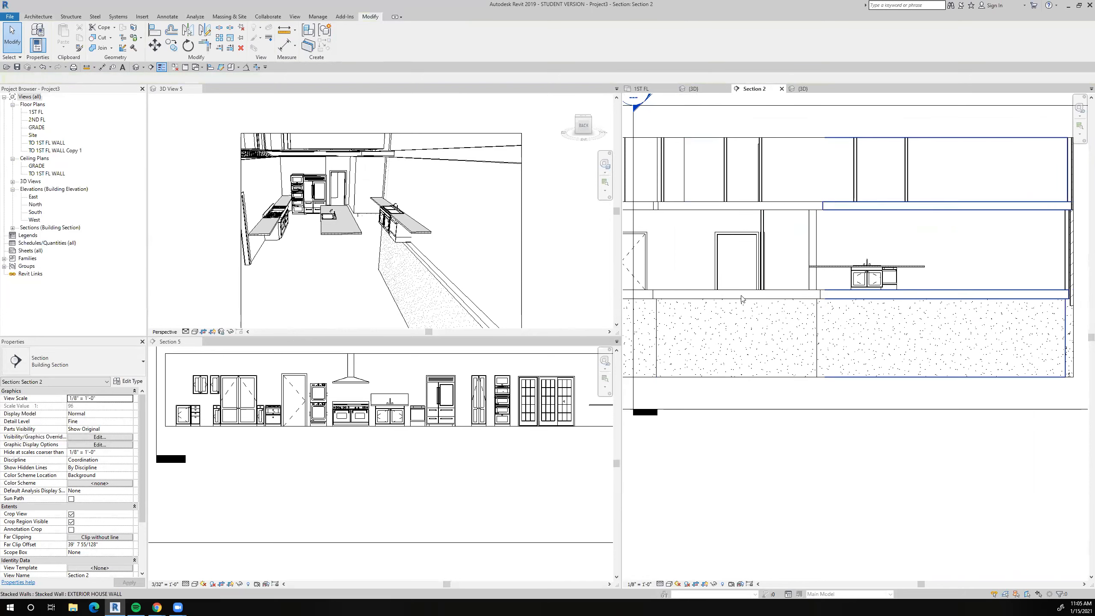
Place a 15" Farmhouse four-drawer base cabinet like the one in Section 5, rotated, near the double sink on the 1ST FL plan.
click(196, 418)
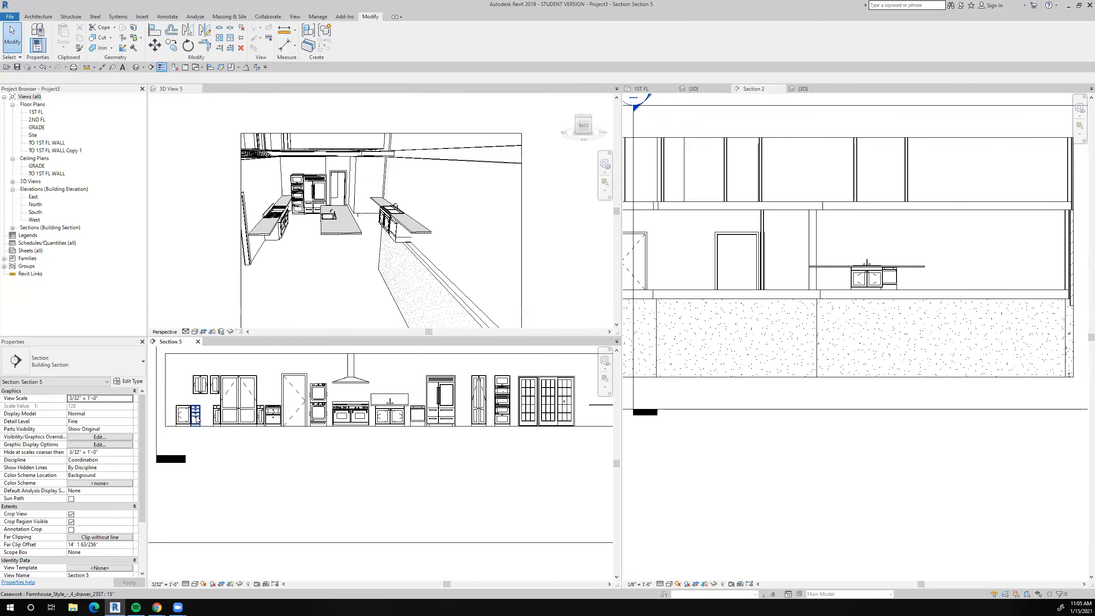
right_click(196, 418)
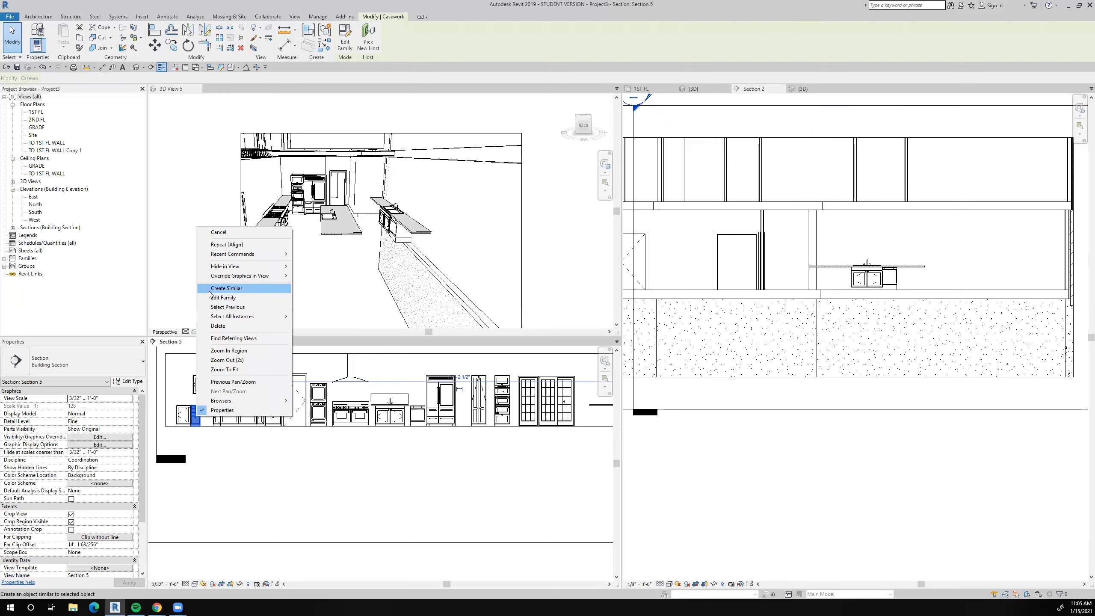
click(224, 288)
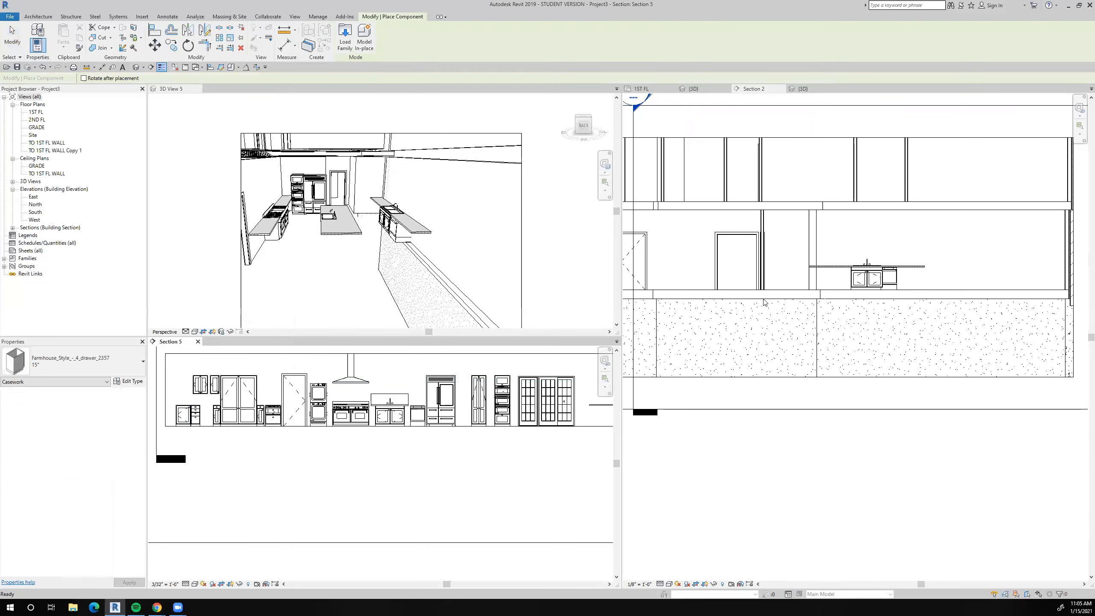
click(647, 86)
scroll(828, 267, up, 8)
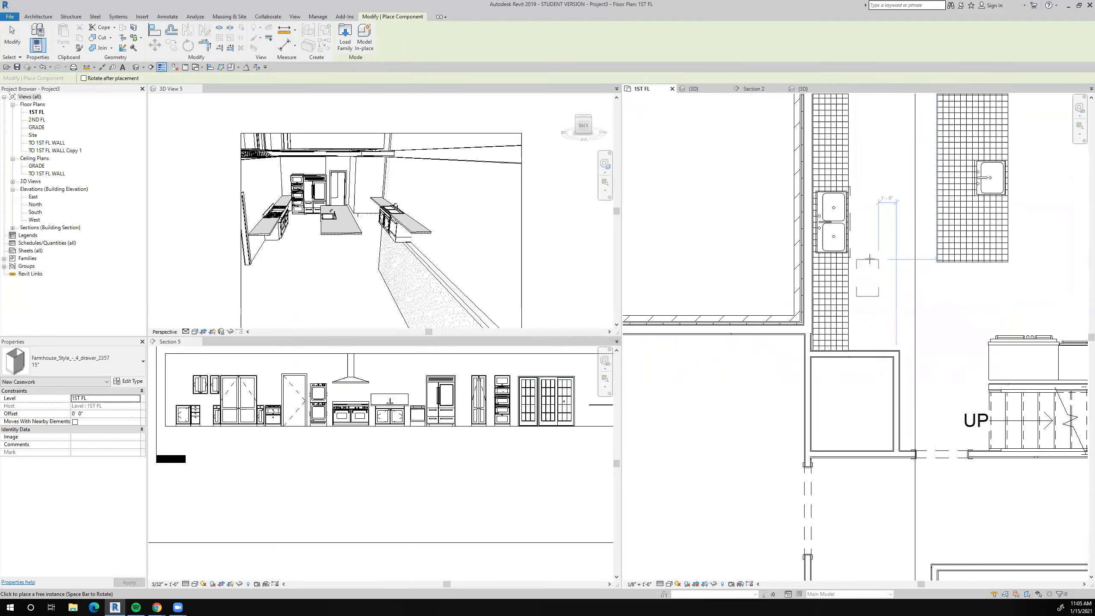
key(space)
click(870, 258)
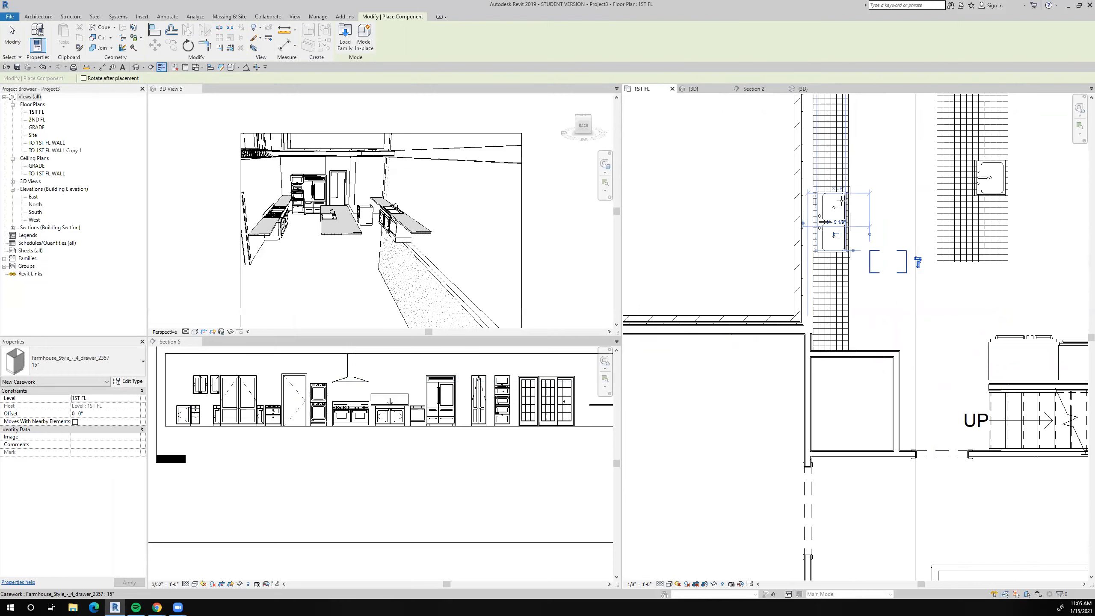
key(Escape)
key(Escape)
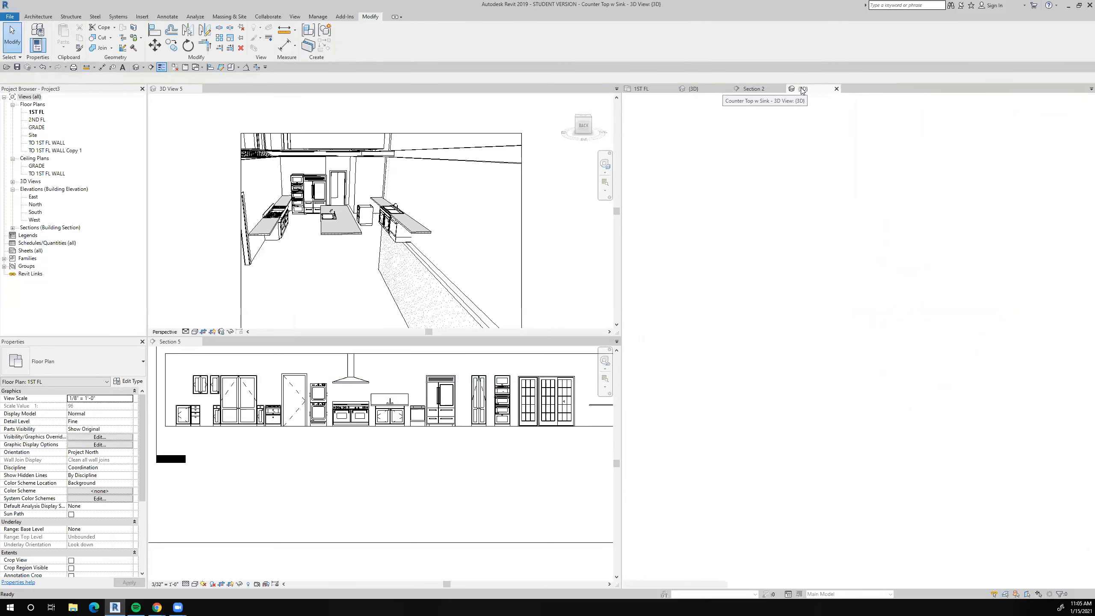
Close the Counter Top w Sink family without saving and the project's {3D} view, and tile the remaining views.
click(836, 89)
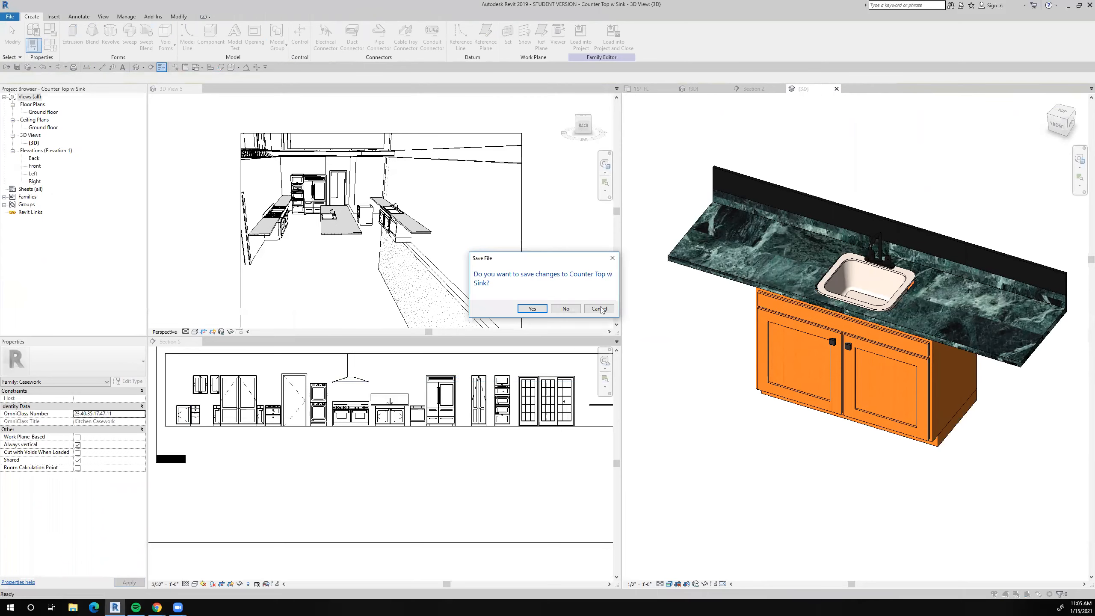
click(566, 309)
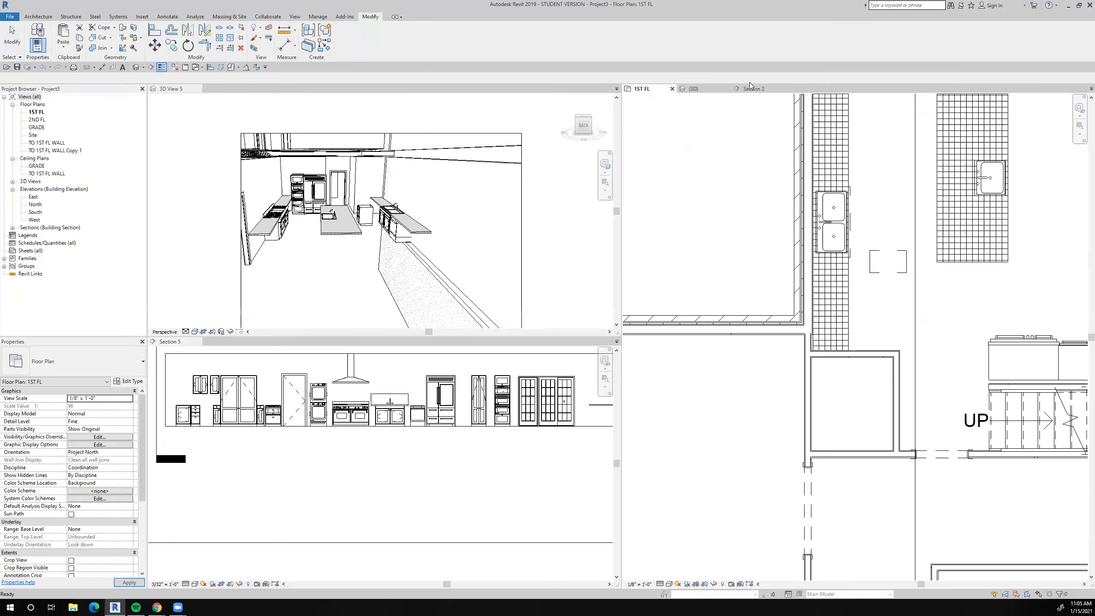
click(695, 89)
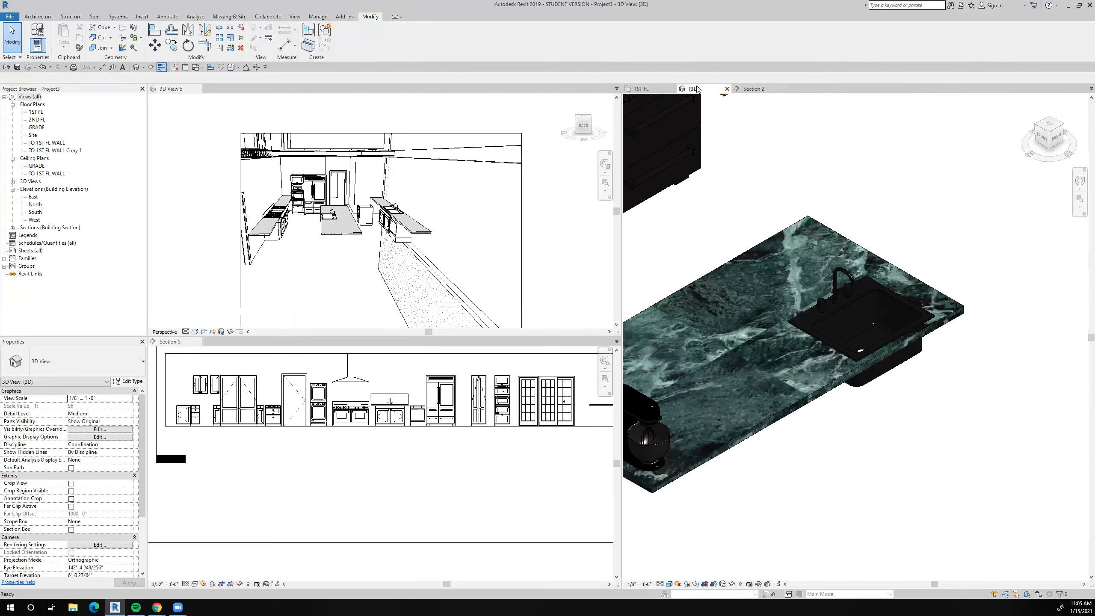
click(727, 89)
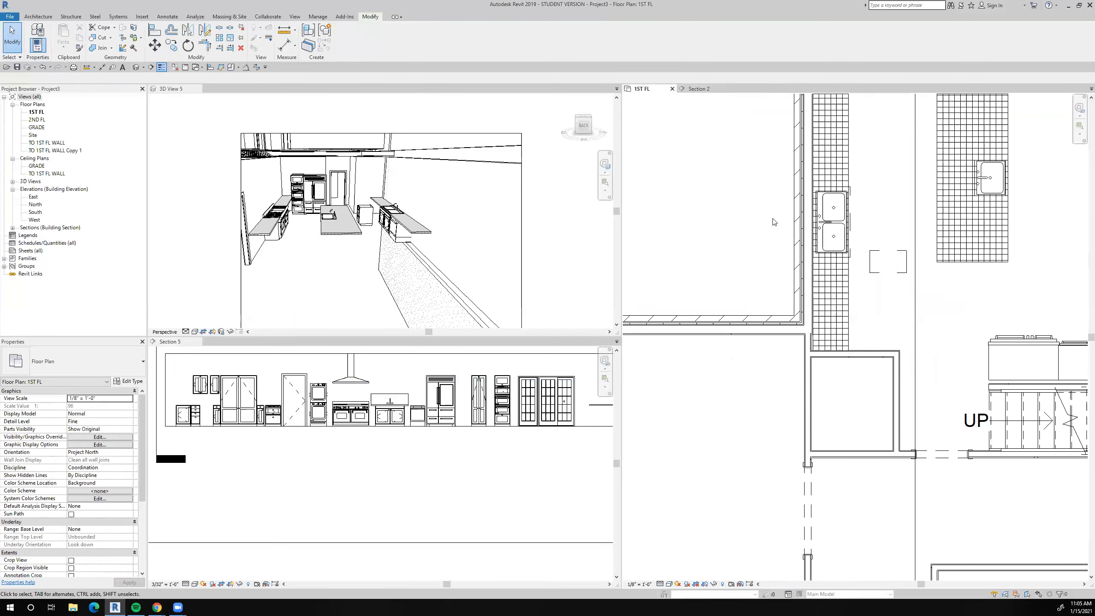
key(w)
key(t)
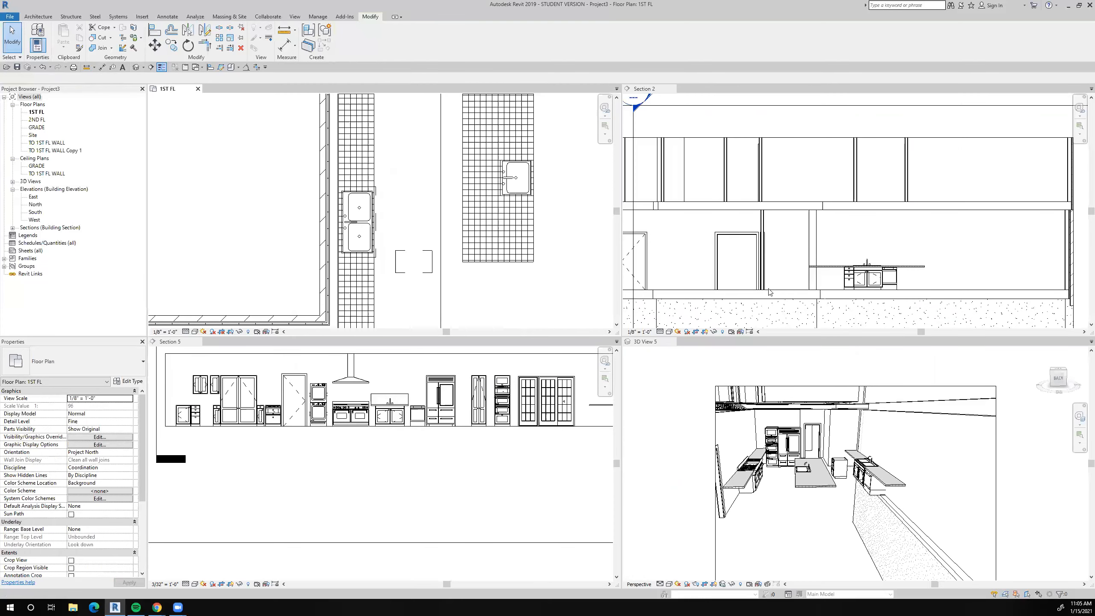
Move the four-drawer base cabinet sideways in Section 2 so it stands clear of the double-sink base cabinet.
scroll(872, 258, up, 2)
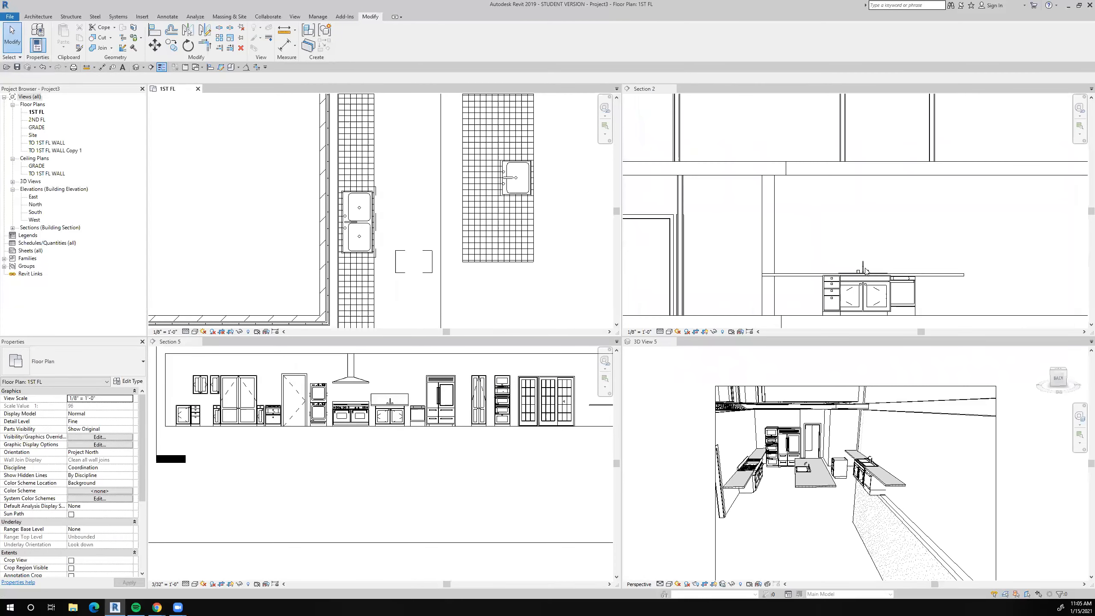
scroll(791, 475, up, 2)
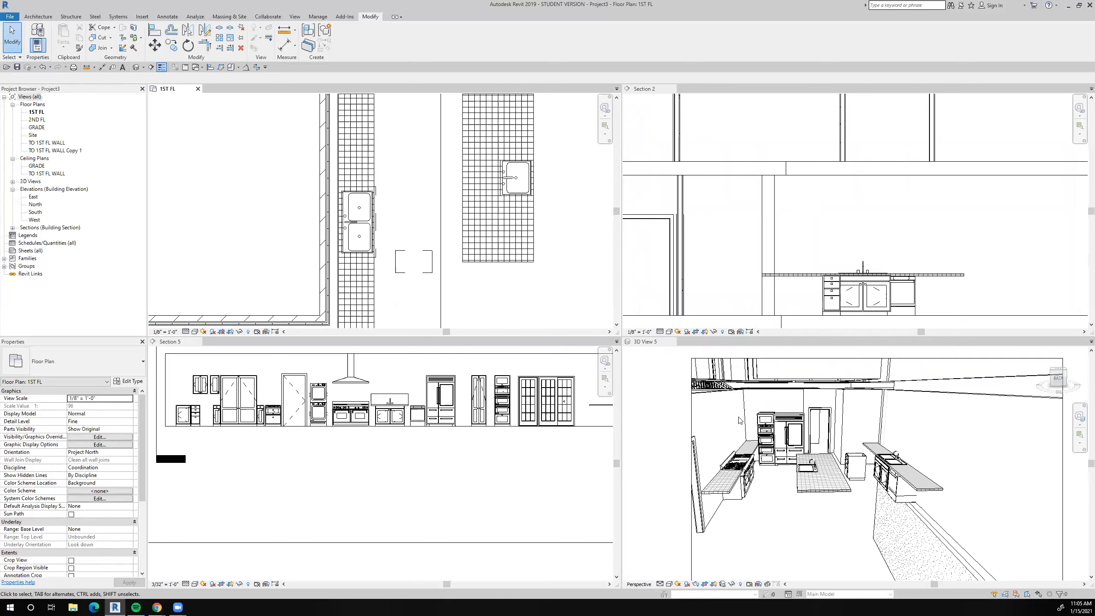
scroll(847, 296, up, 2)
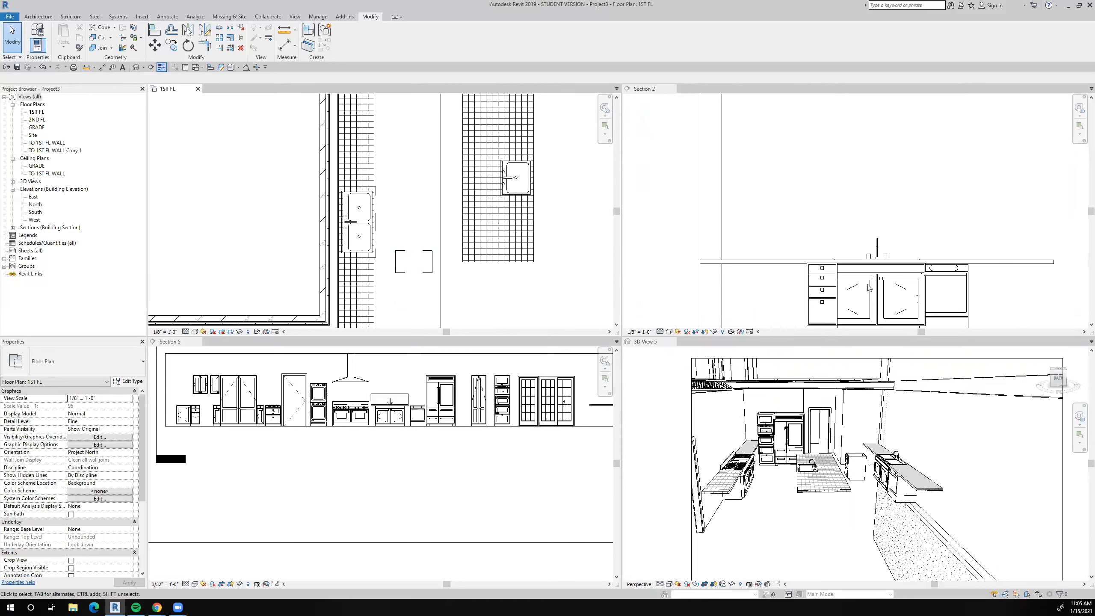
scroll(337, 138, up, 3)
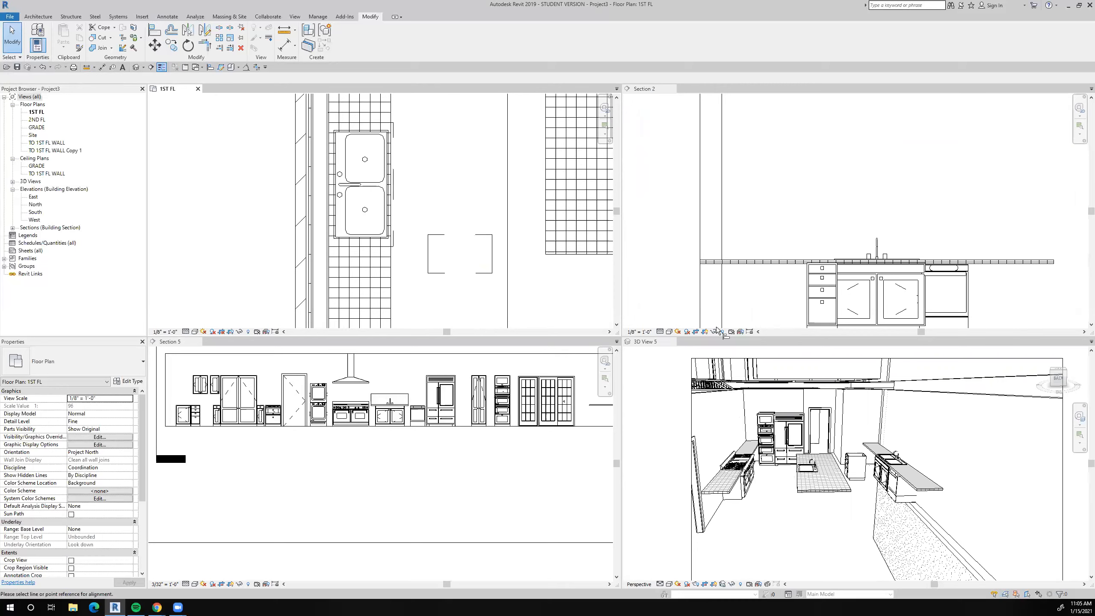
click(155, 29)
key(Escape)
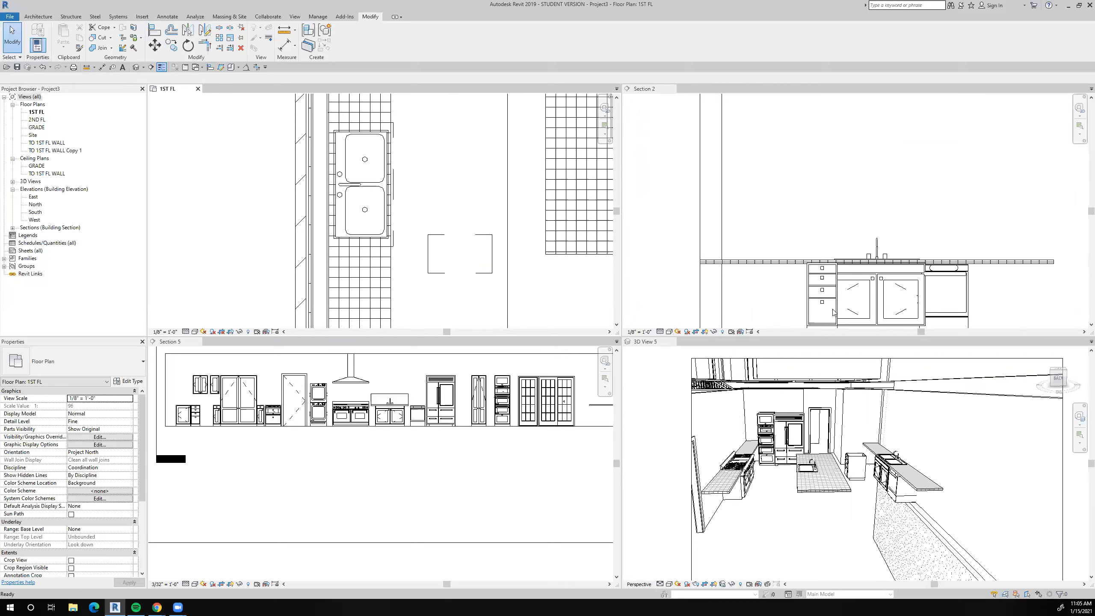
click(830, 311)
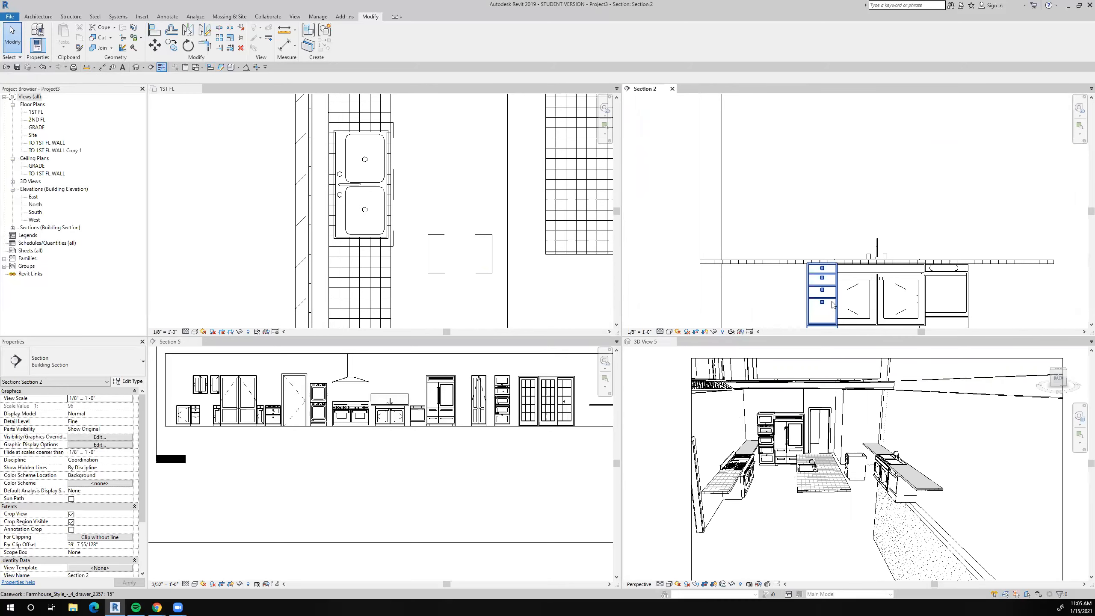
click(832, 305)
click(789, 296)
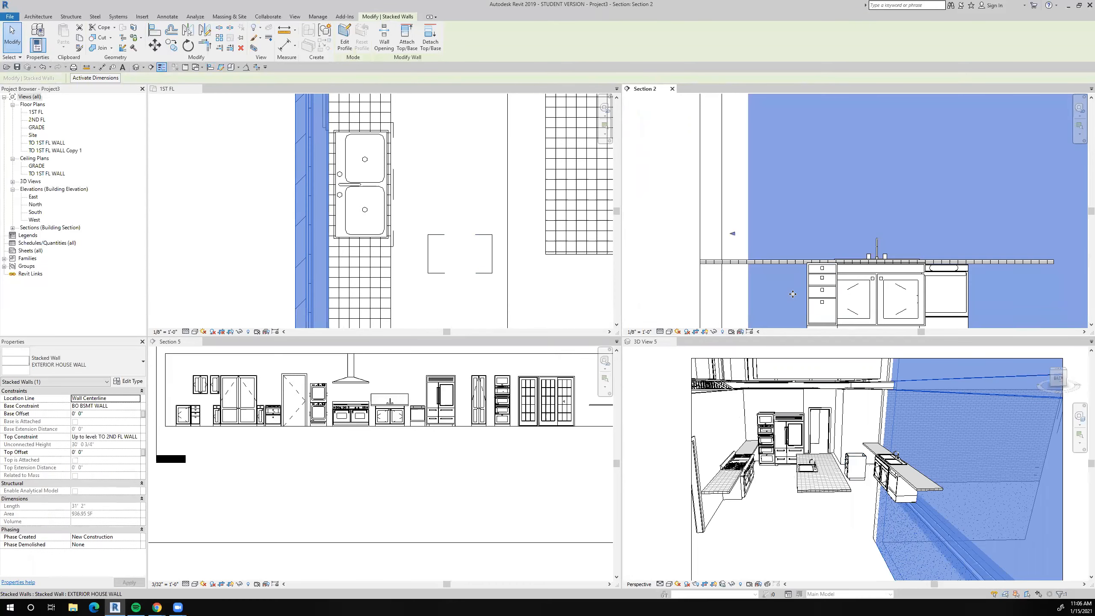
click(17, 36)
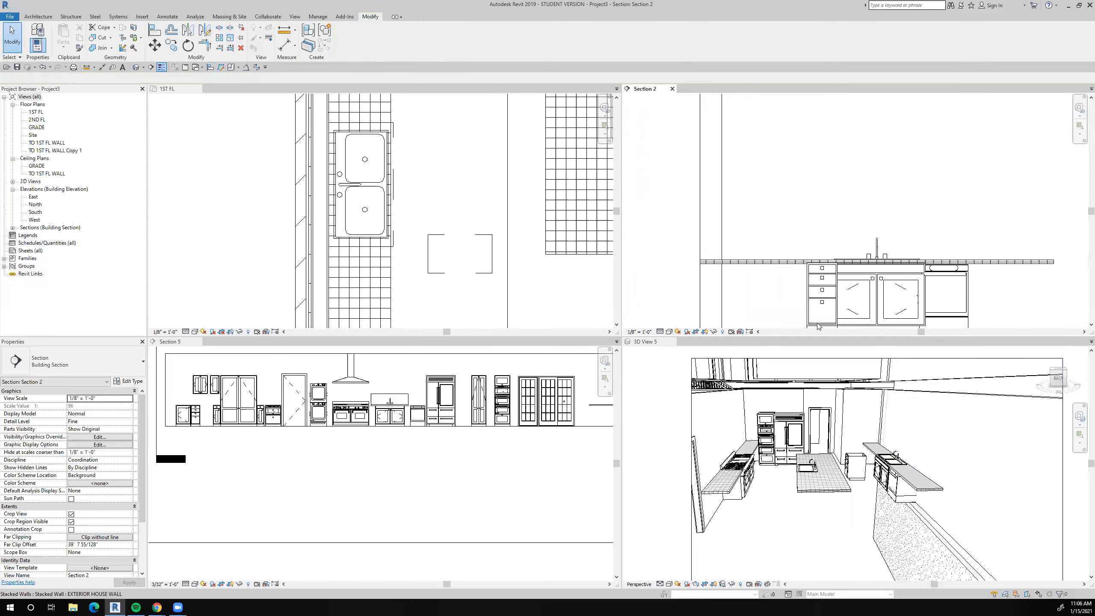
click(155, 46)
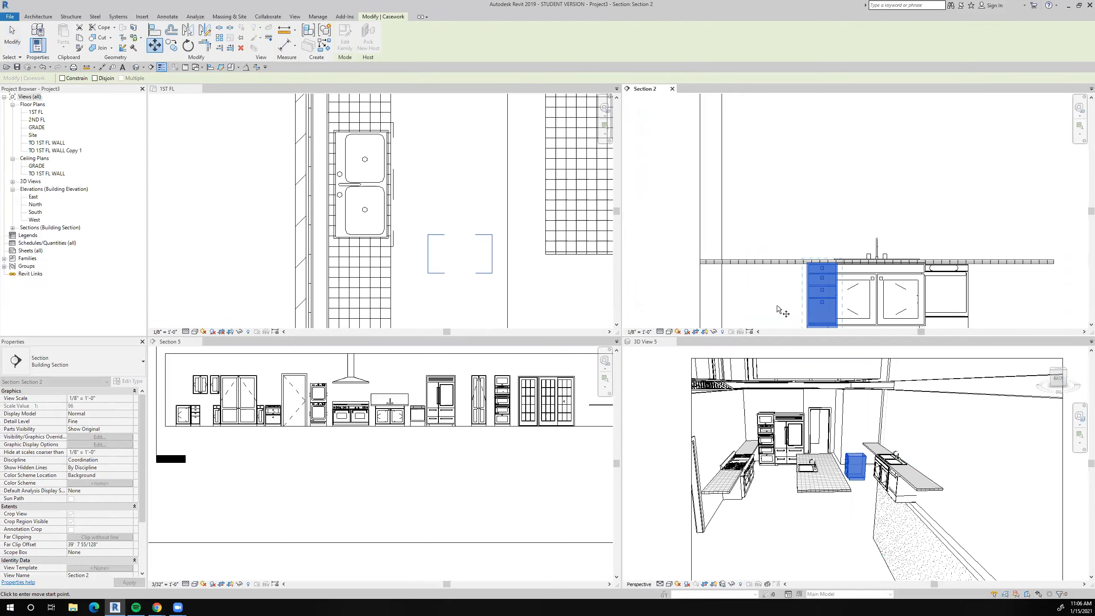
click(750, 300)
Align the four-drawer cabinet's near side with the adjoining edge of the double-sink base cabinet in Section 2.
key(a)
key(l)
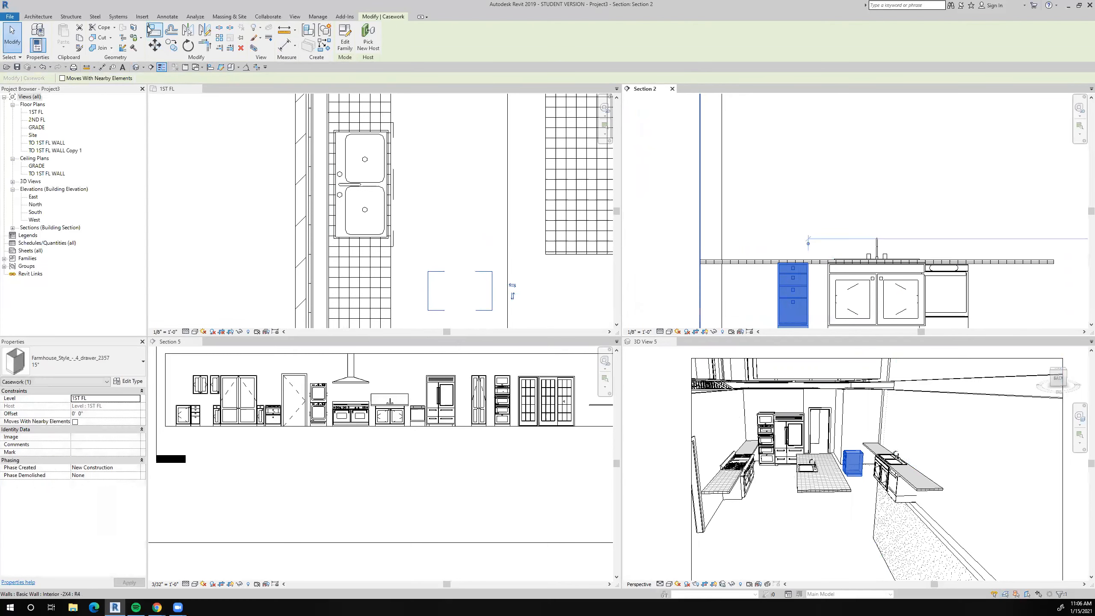
click(828, 303)
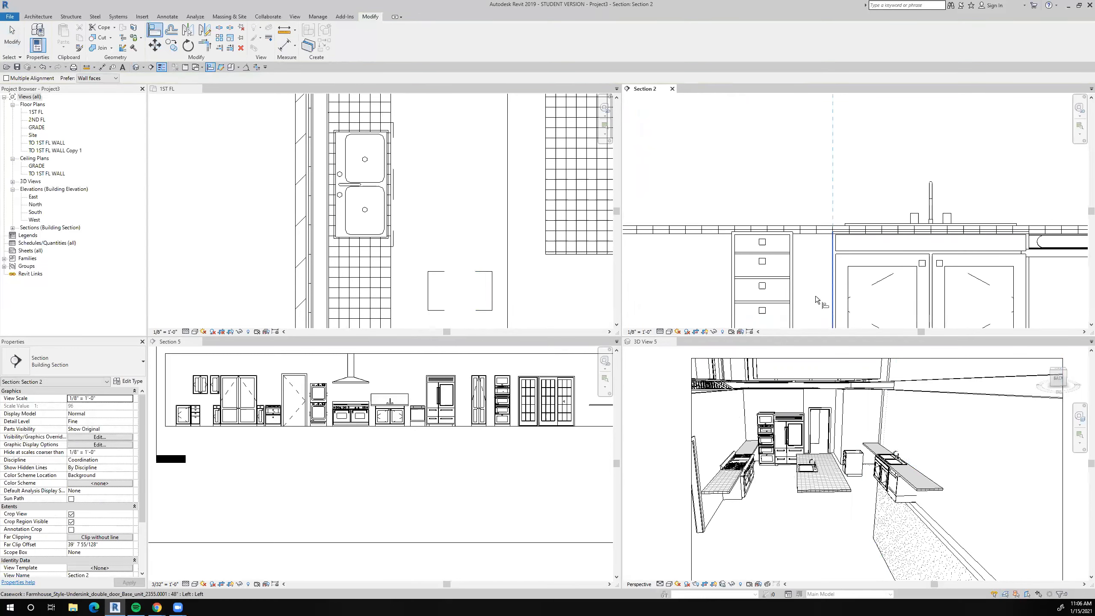
click(795, 301)
scroll(800, 307, down, 2)
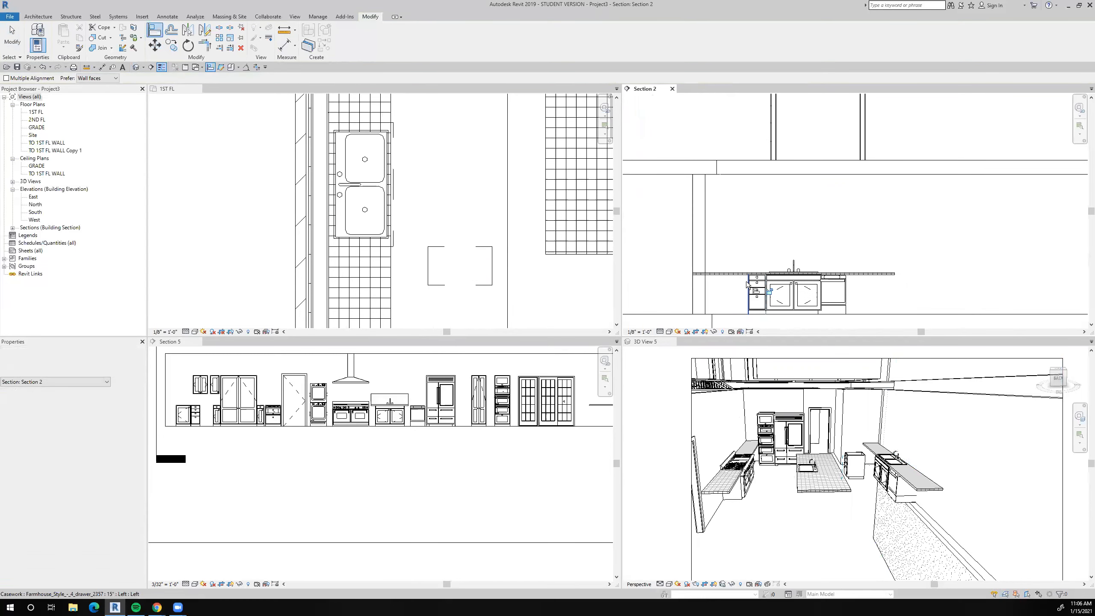
key(Escape)
key(Escape)
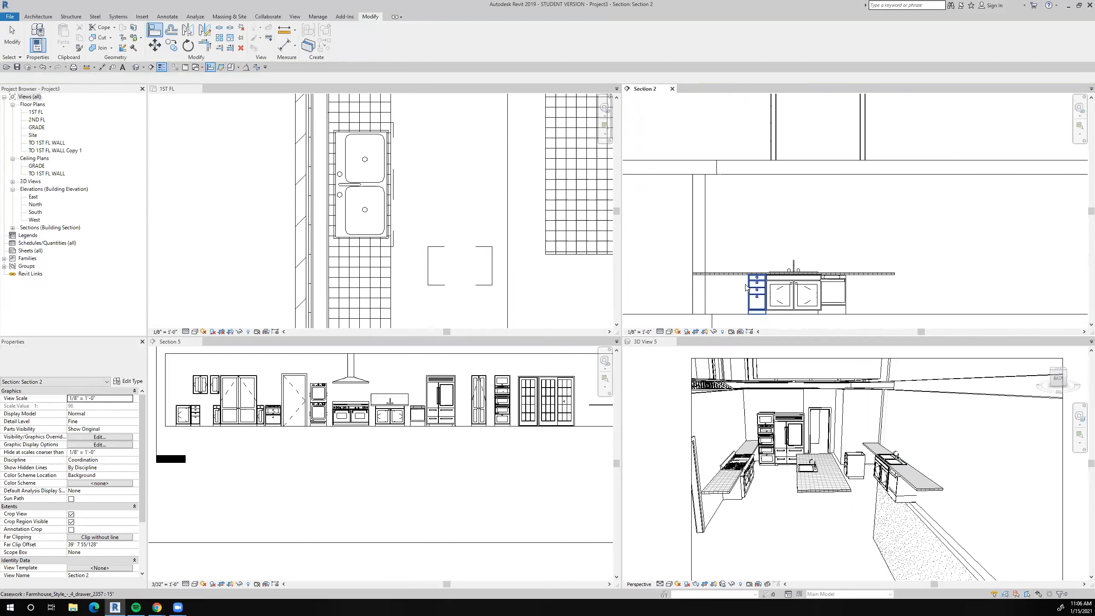
Place a 24" Farmhouse single cabinet like the one in Section 5 beside the four-drawer cabinet on the 1ST FL plan.
click(178, 418)
right_click(180, 418)
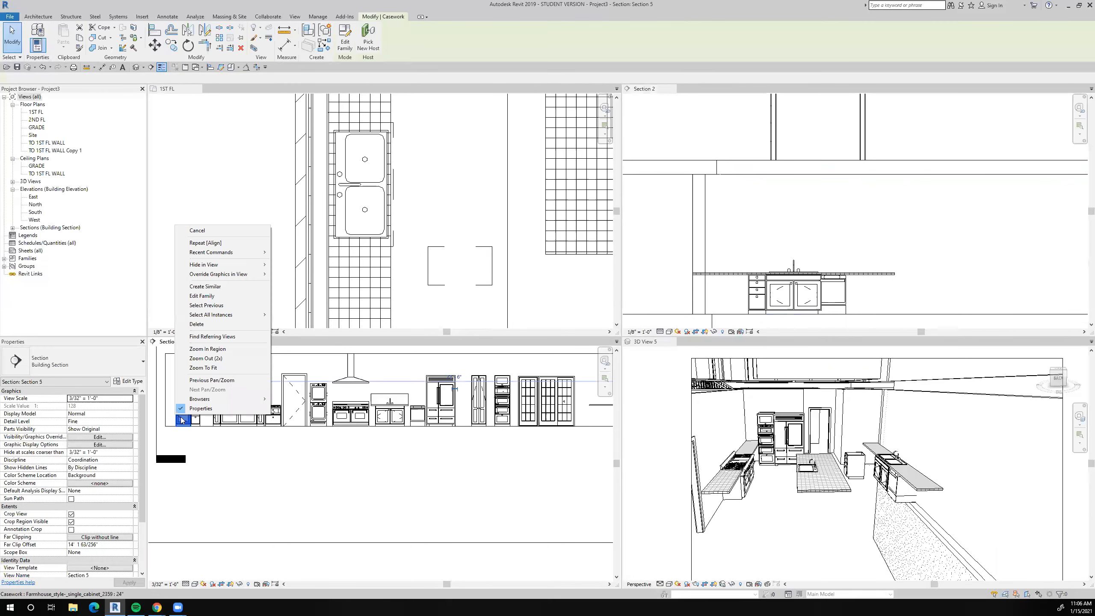
click(205, 287)
click(474, 223)
scroll(473, 223, down, 3)
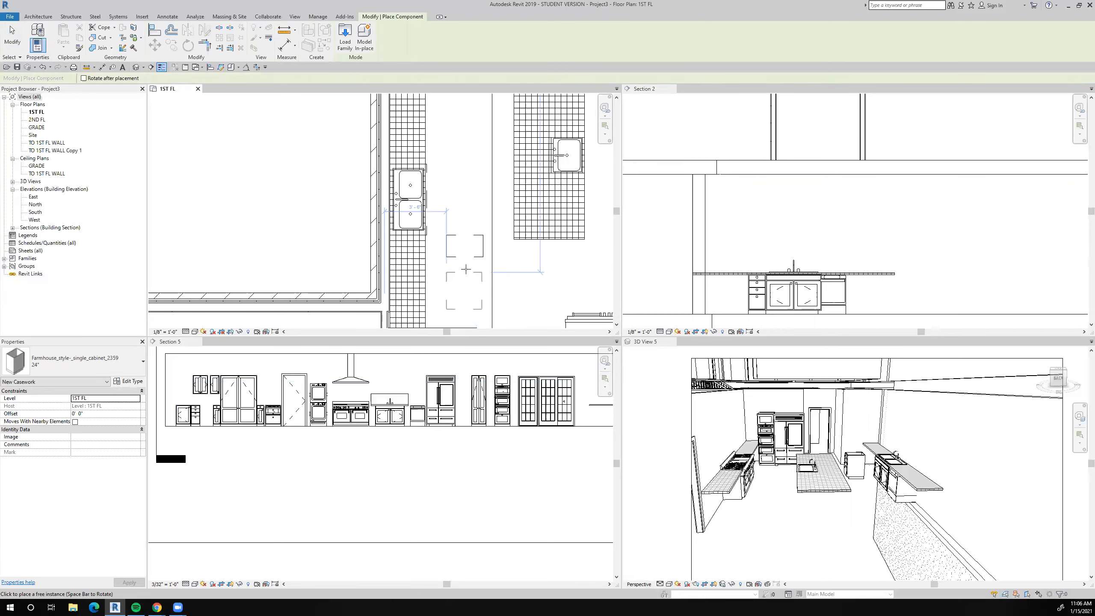
middle_drag(467, 273, 464, 245)
click(464, 245)
key(Escape)
key(Escape)
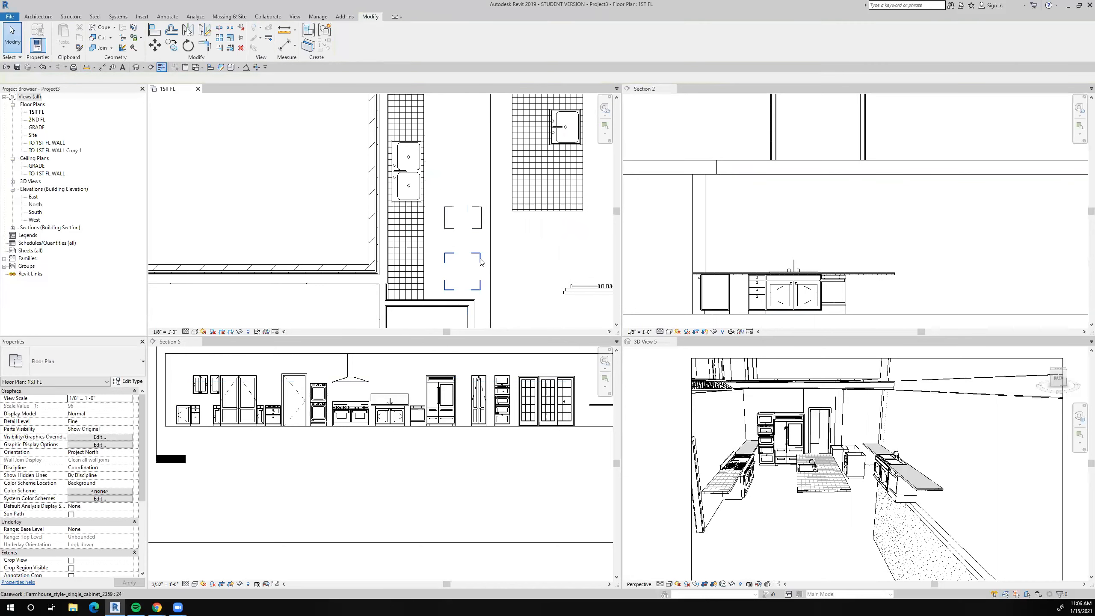
Rotate the new 24" single cabinet by 90 degrees on the 1ST FL plan.
click(481, 261)
click(188, 45)
click(281, 164)
text(9)
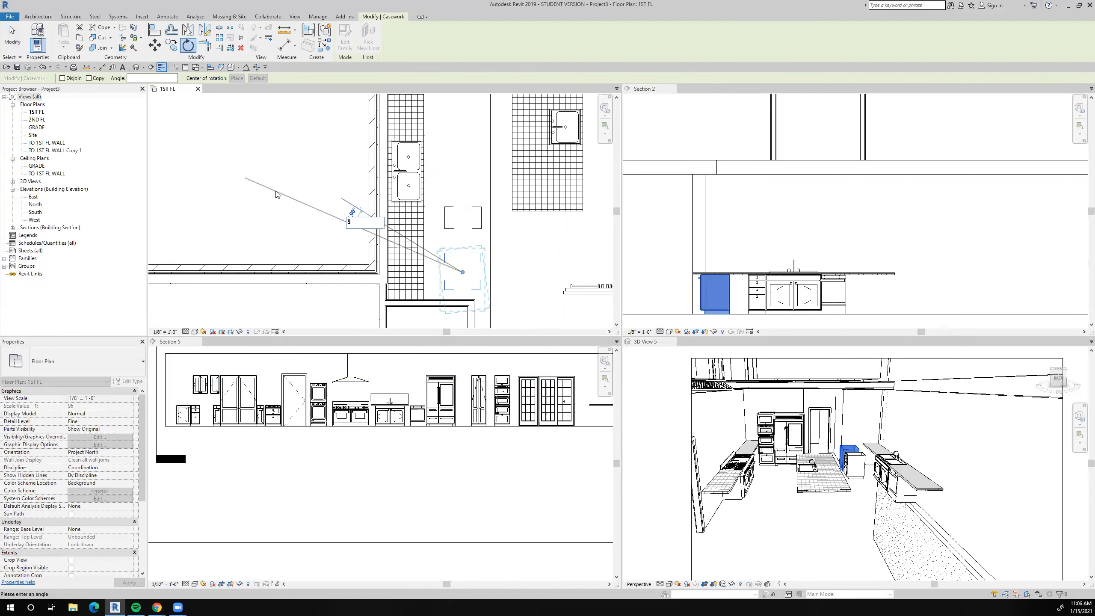
text(0)
key(Return)
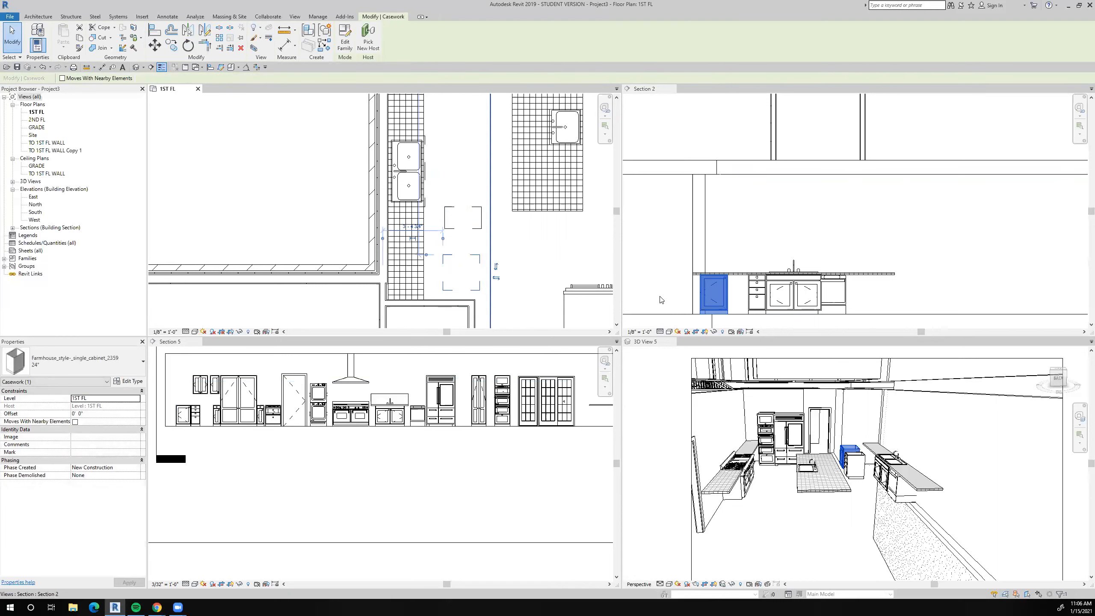
Align the single cabinet's side with the outer edge of the four-drawer cabinet in Section 2.
click(154, 30)
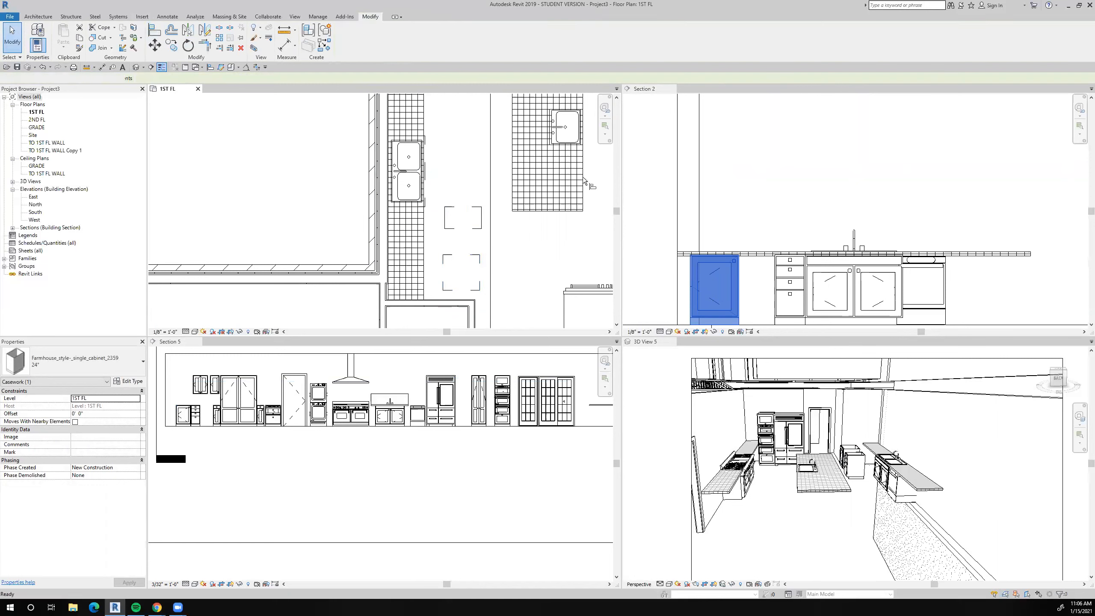
click(776, 290)
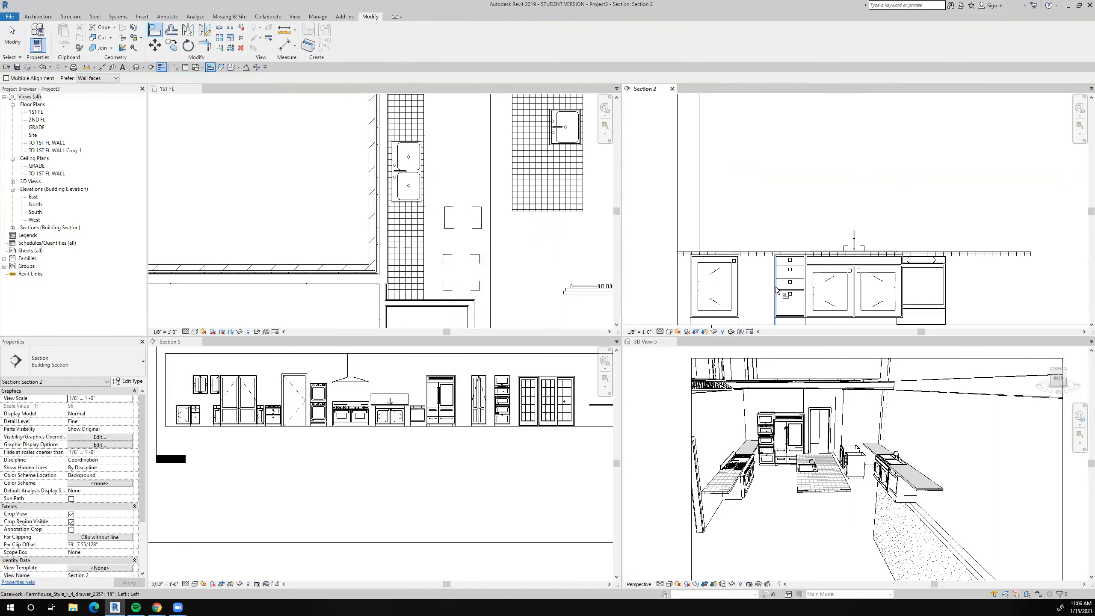
click(737, 284)
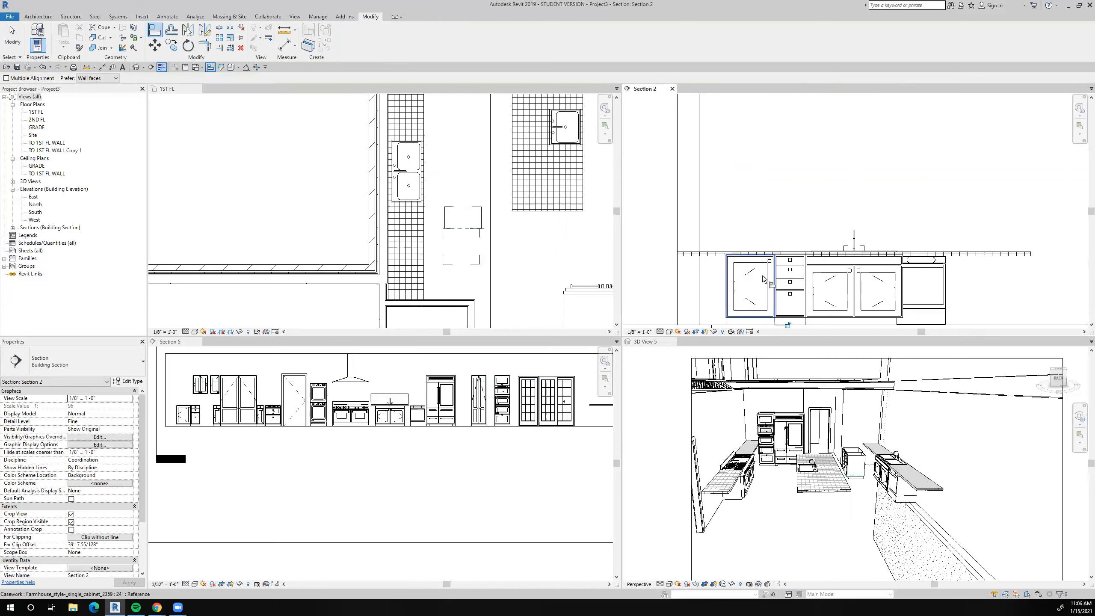
key(Escape)
key(Escape)
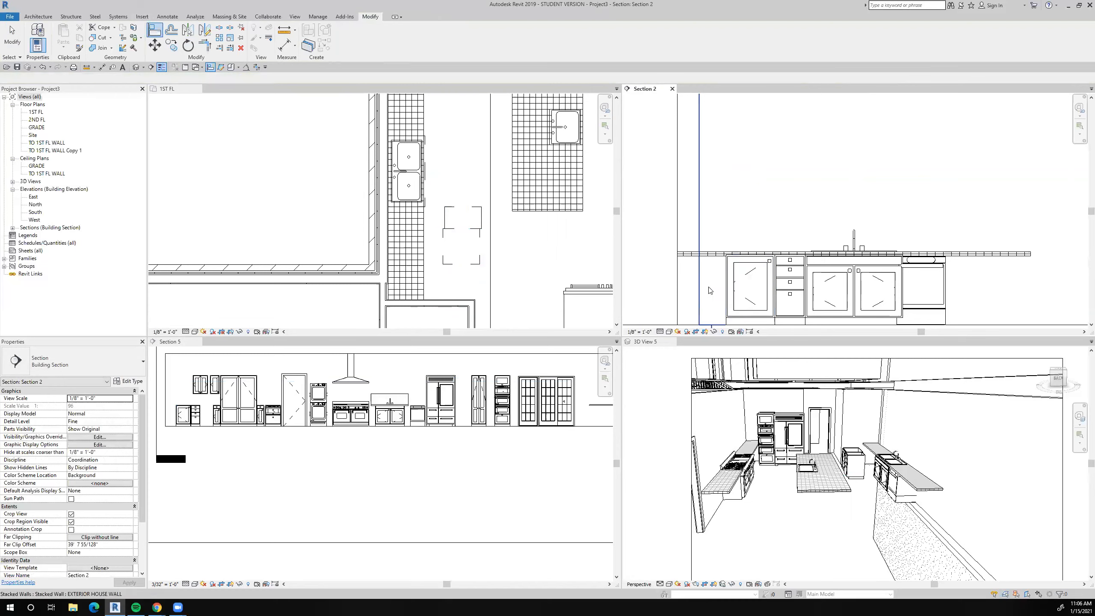
Copy the 15" four-drawer cabinet to the opposite side of the single cabinet, snapping corner to corner in Section 2.
scroll(728, 280, up, 2)
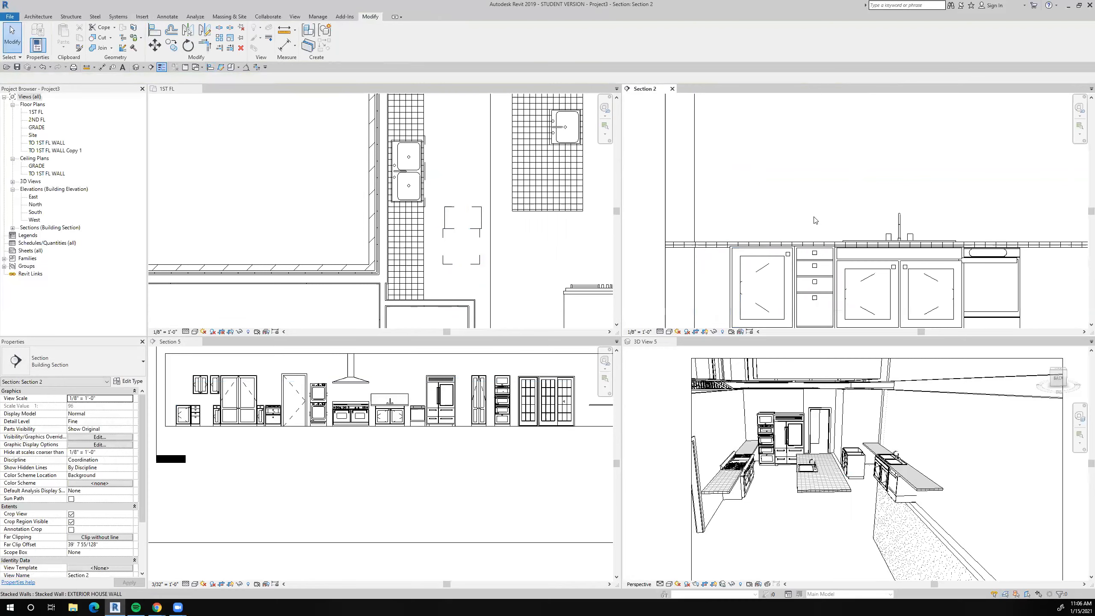
click(814, 274)
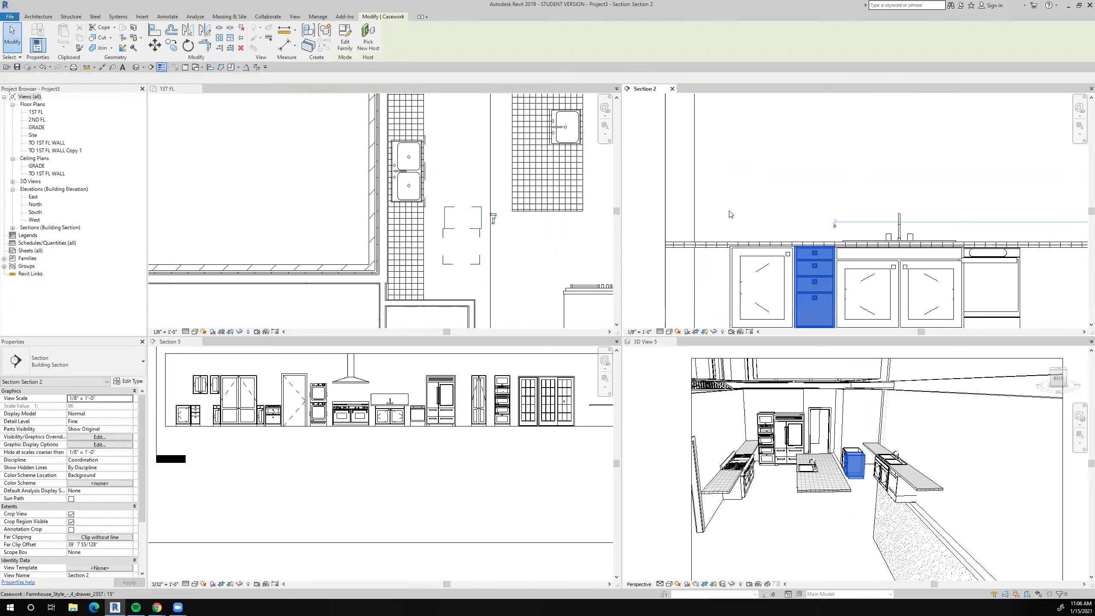
click(171, 45)
scroll(851, 252, up, 3)
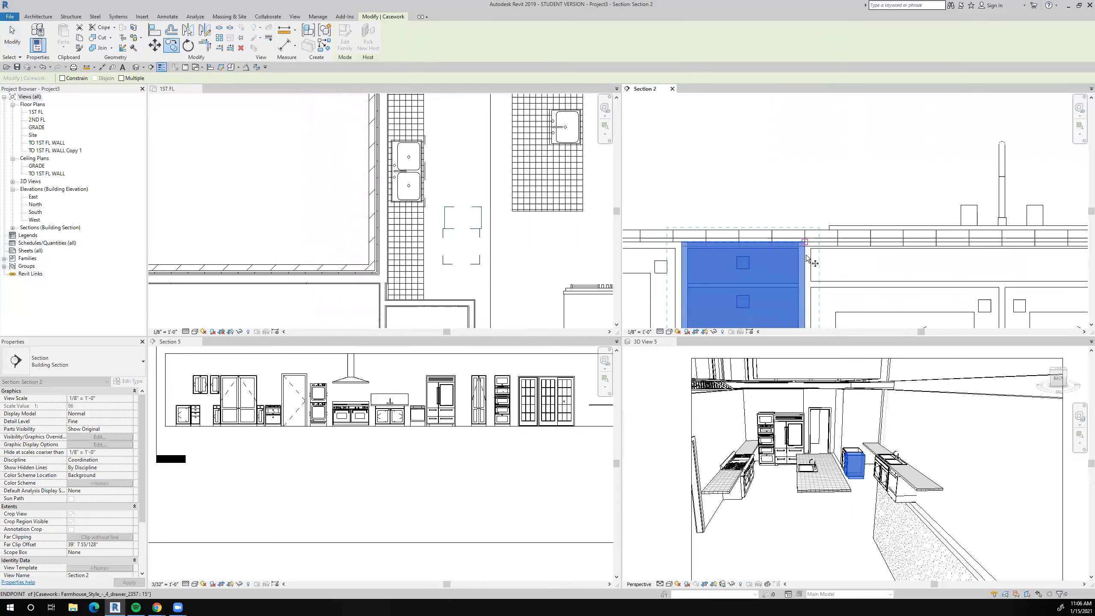
click(805, 256)
scroll(806, 256, down, 3)
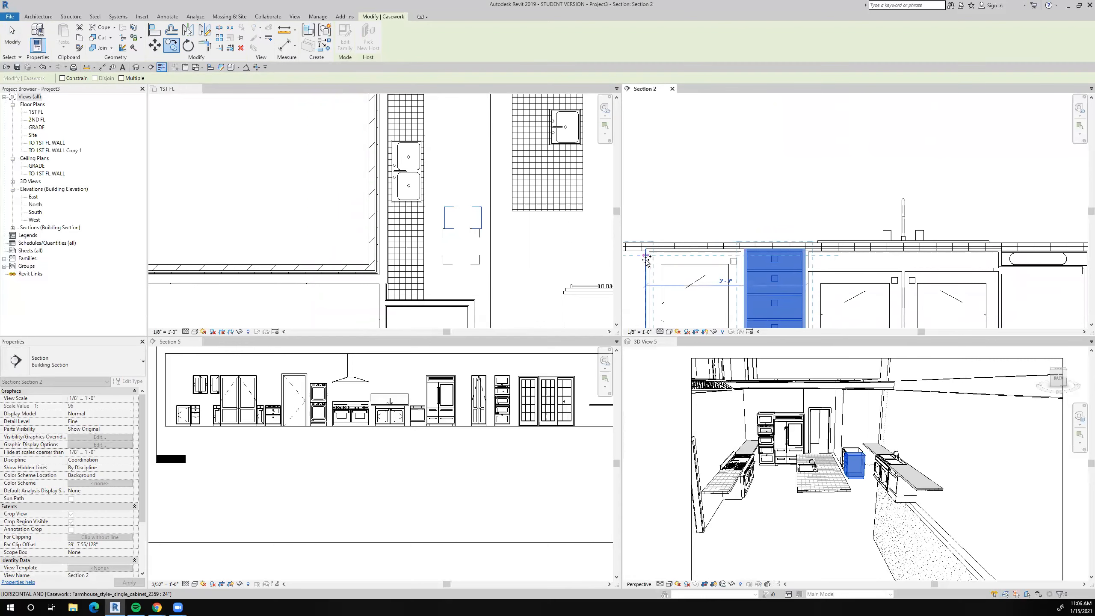
click(645, 260)
scroll(810, 248, down, 2)
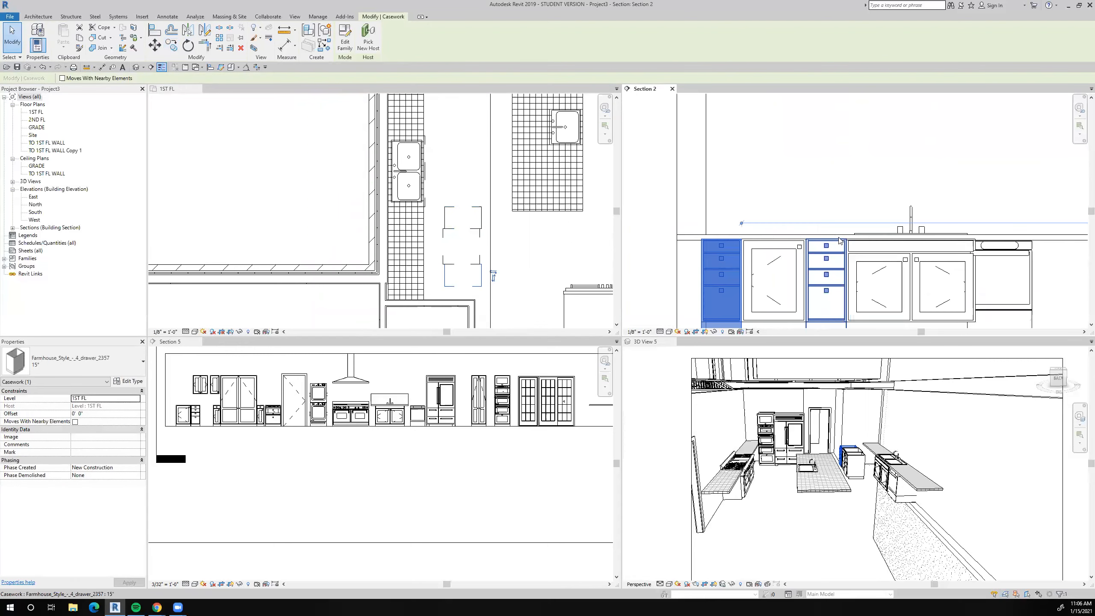
key(Escape)
Inspect the copied drawer cabinet and measure the gap between it and the nearby wall on the 1ST FL plan.
scroll(704, 248, up, 4)
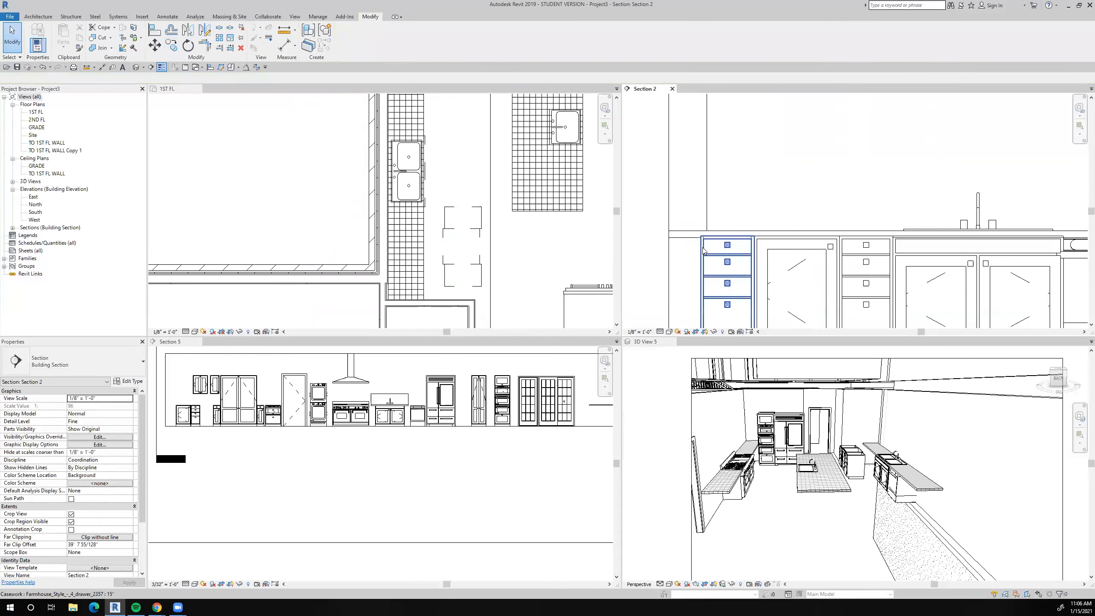
scroll(704, 250, down, 2)
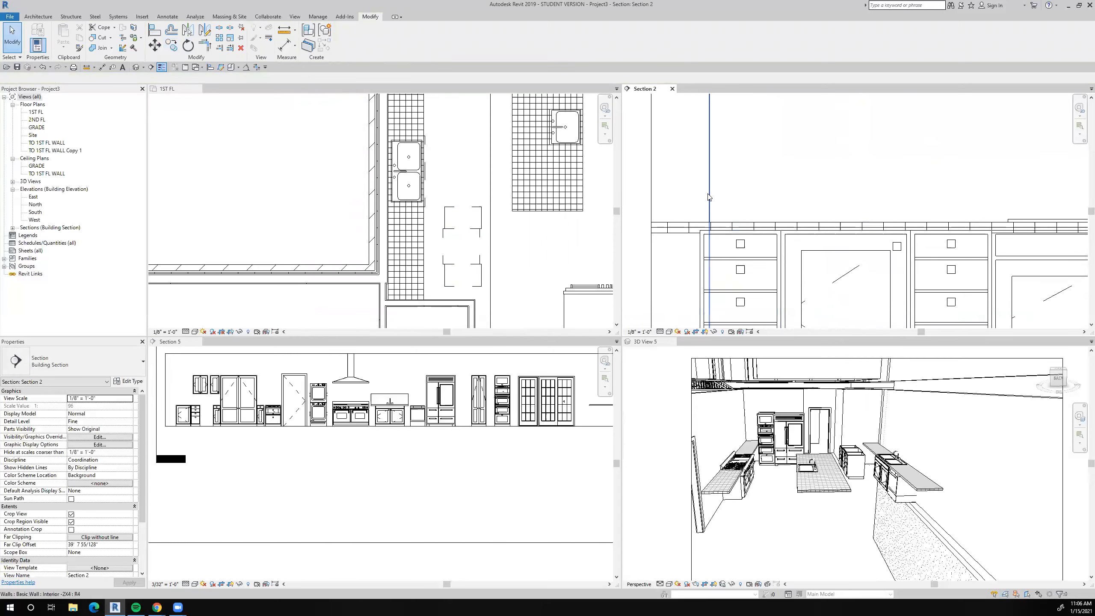
scroll(713, 273, down, 3)
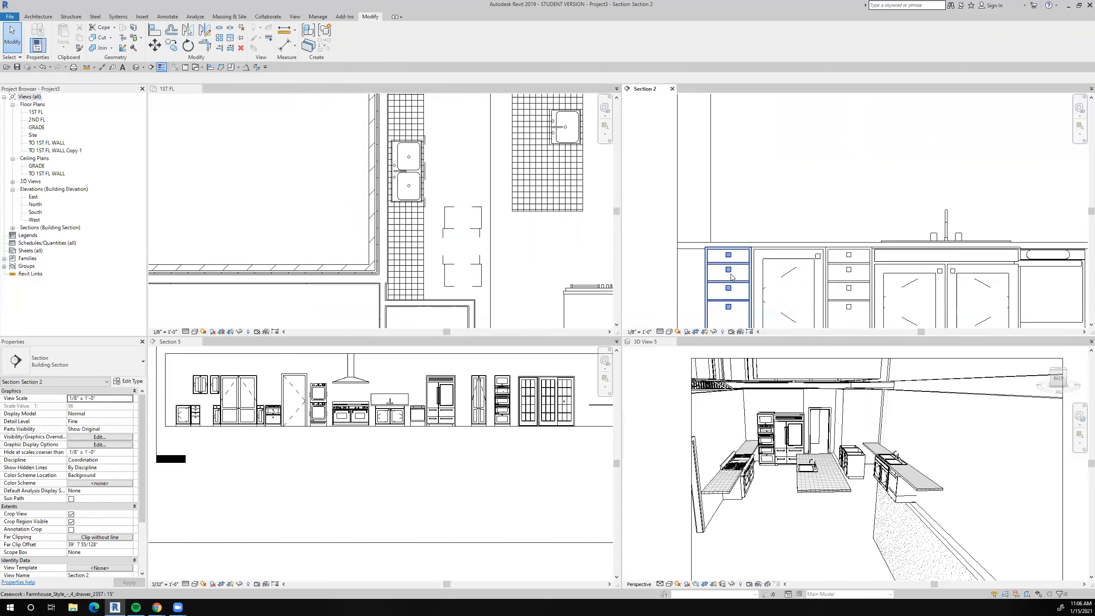
scroll(456, 286, up, 2)
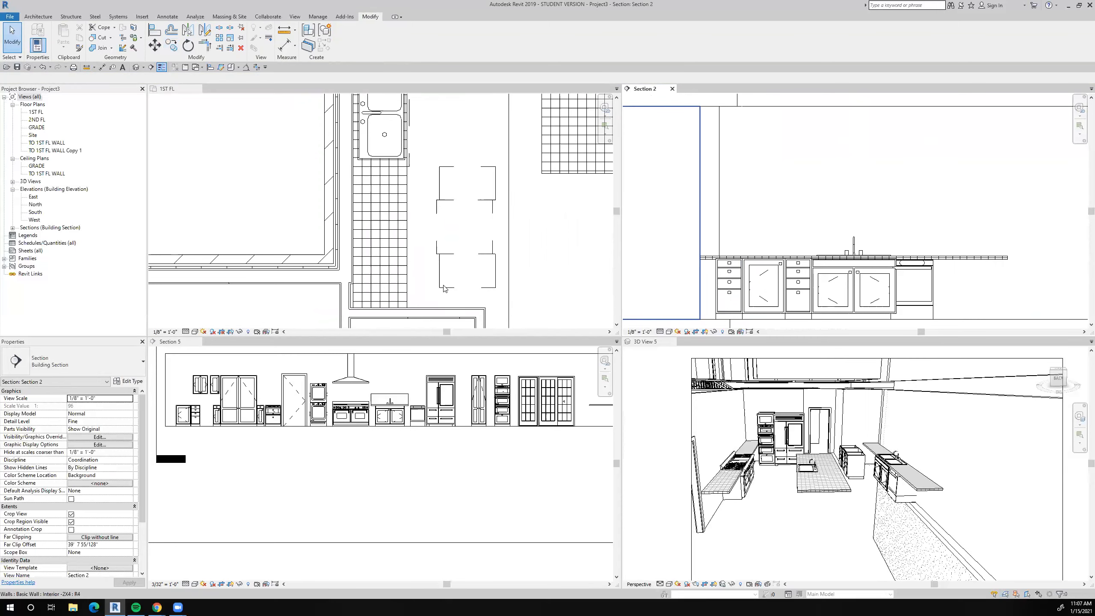
scroll(444, 289, down, 2)
scroll(445, 288, up, 2)
click(284, 30)
click(452, 294)
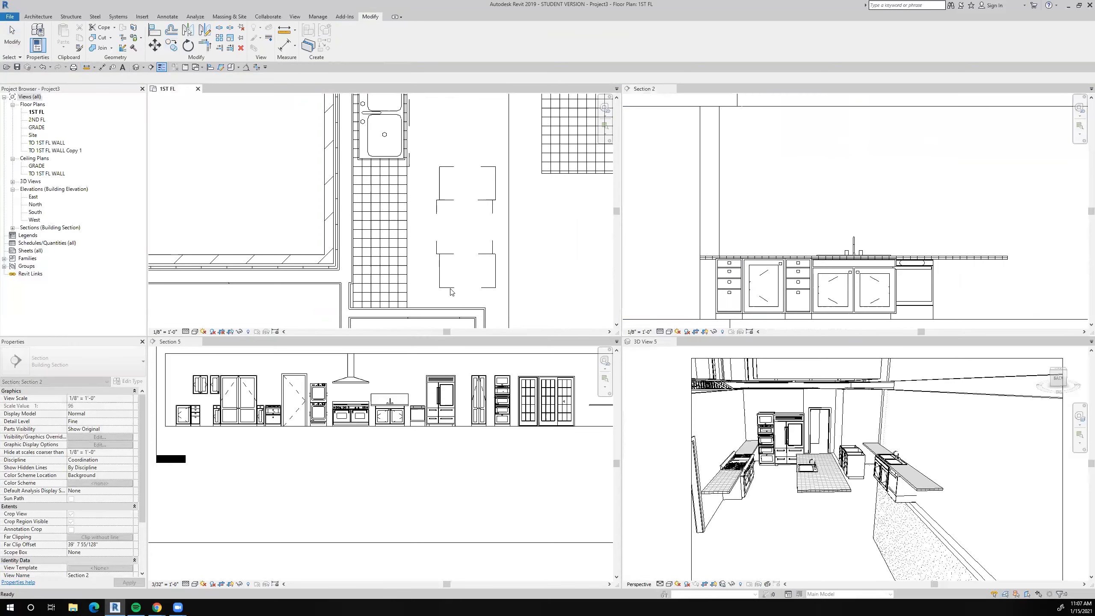
click(448, 297)
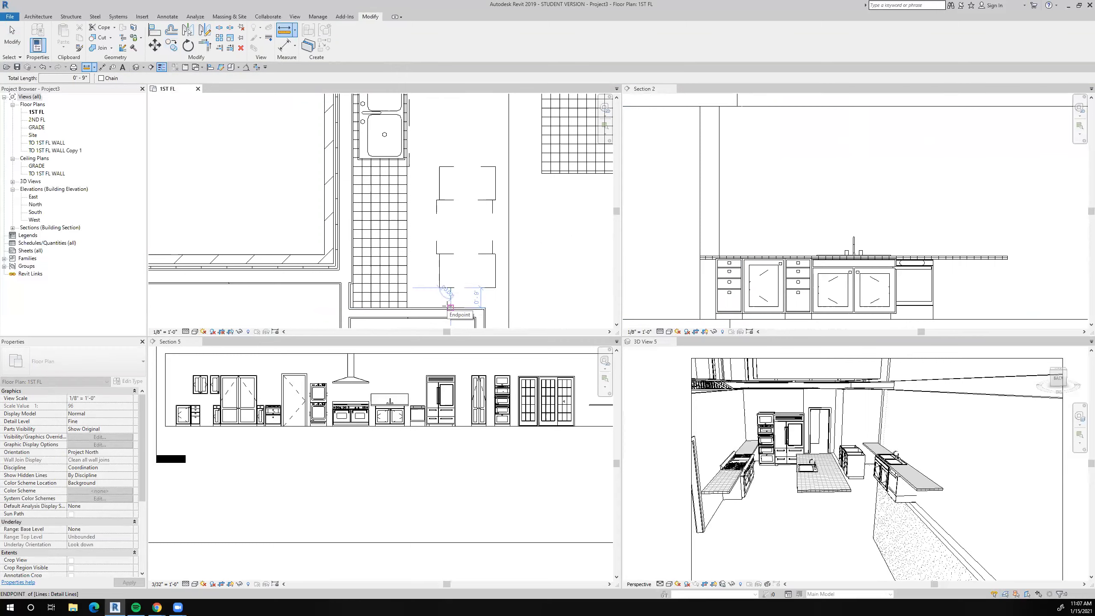
key(Escape)
key(Escape)
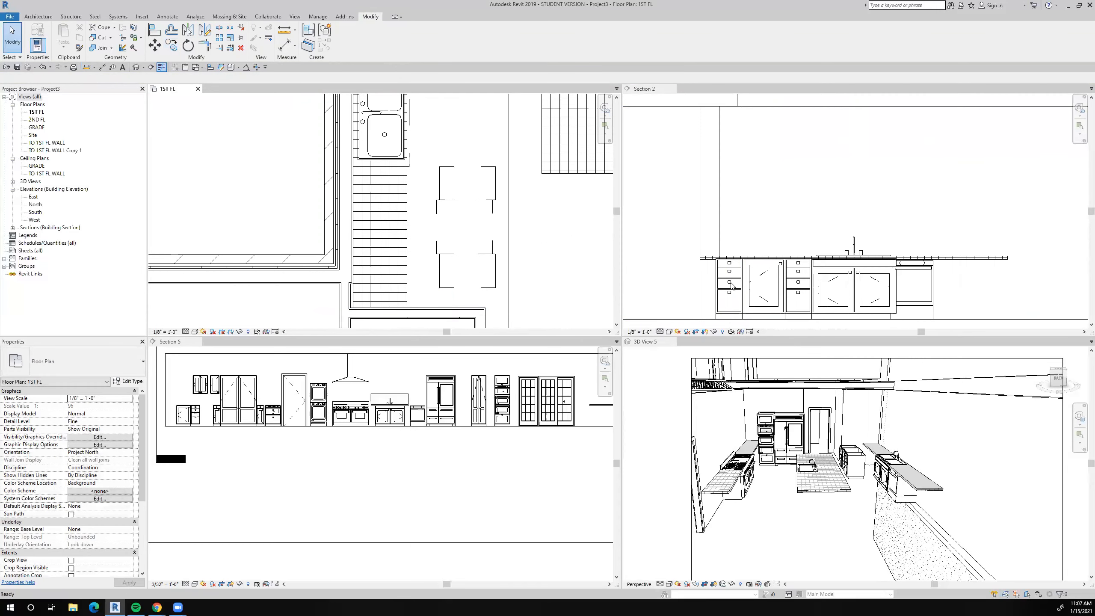
Duplicate the 15" type of the end four-drawer cabinet beside the wall as 24" and set its width to 2' 0".
click(729, 290)
click(729, 288)
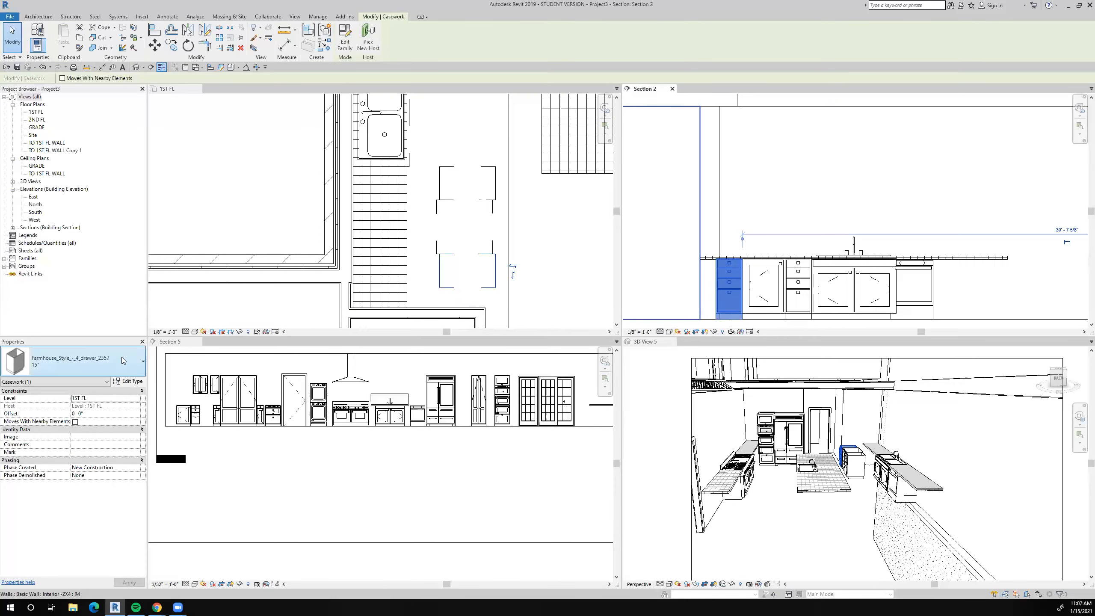
click(63, 365)
scroll(52, 477, up, 2)
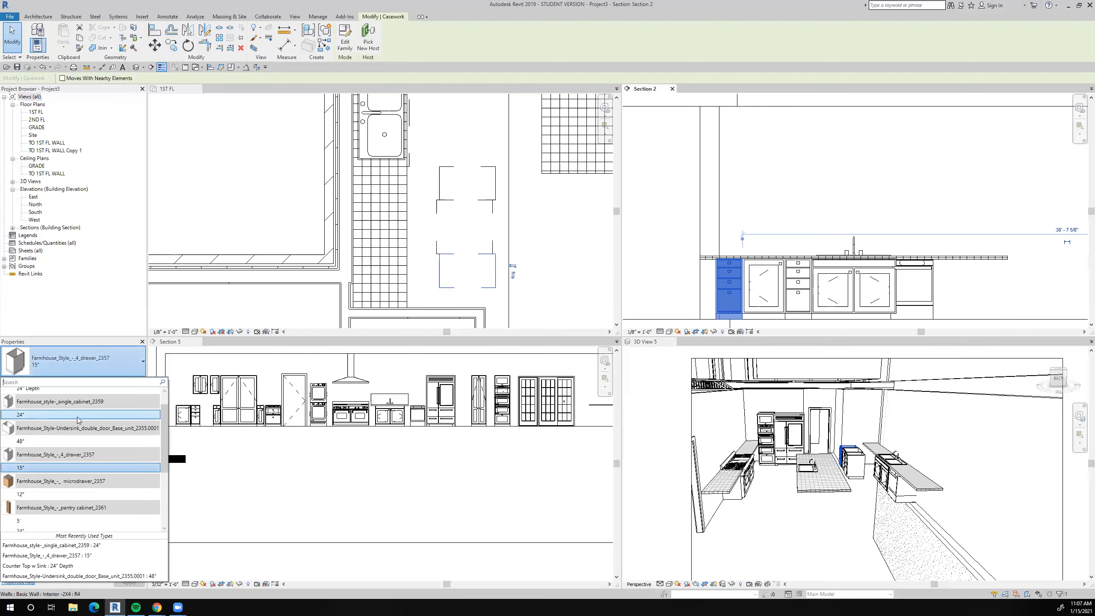
click(61, 468)
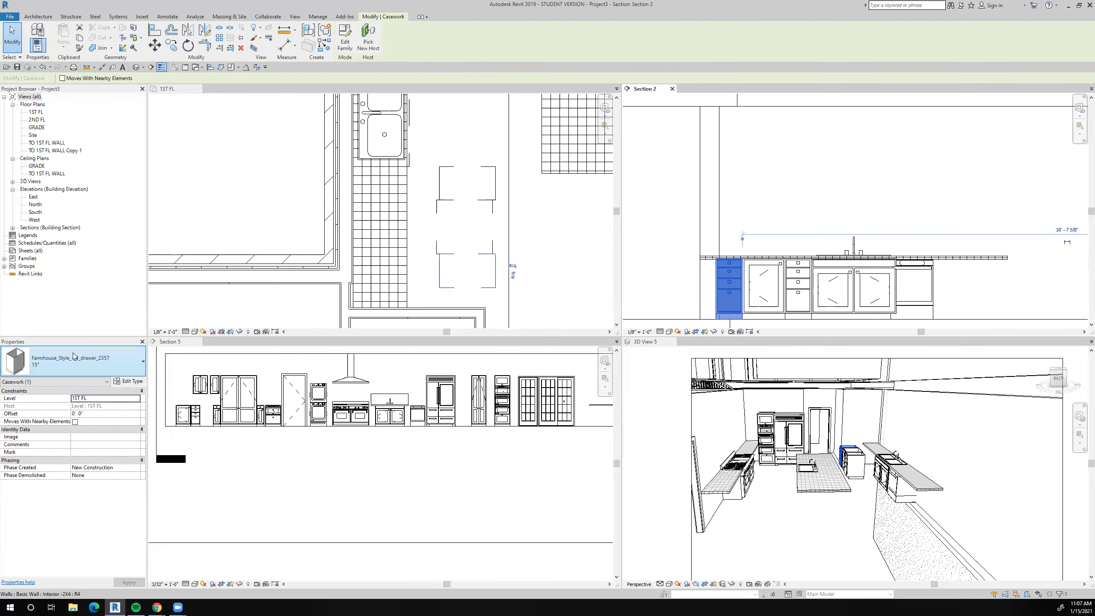
click(131, 382)
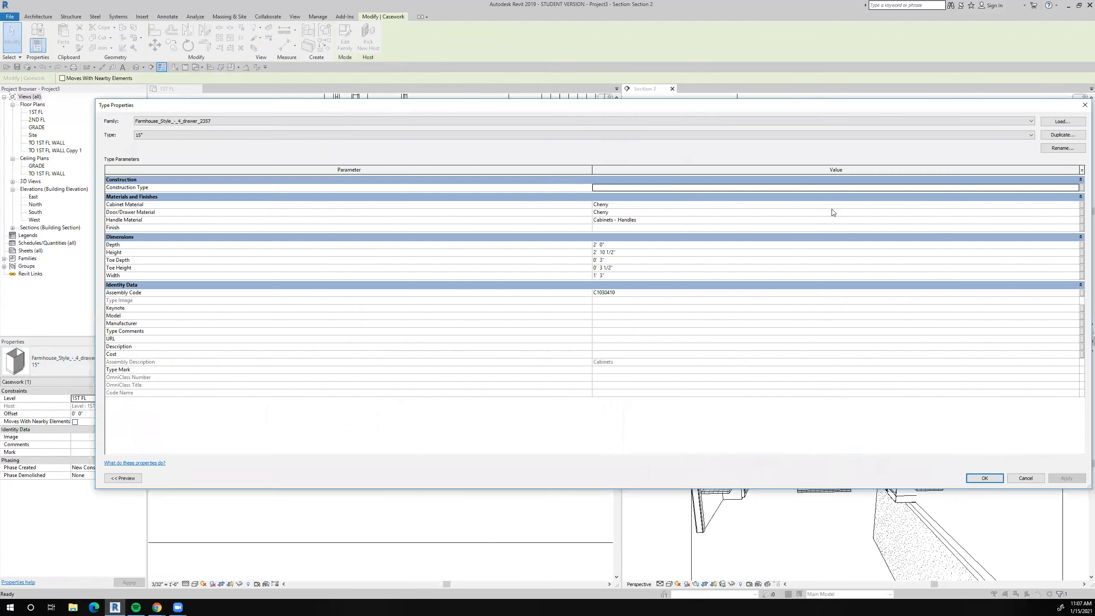
click(1062, 135)
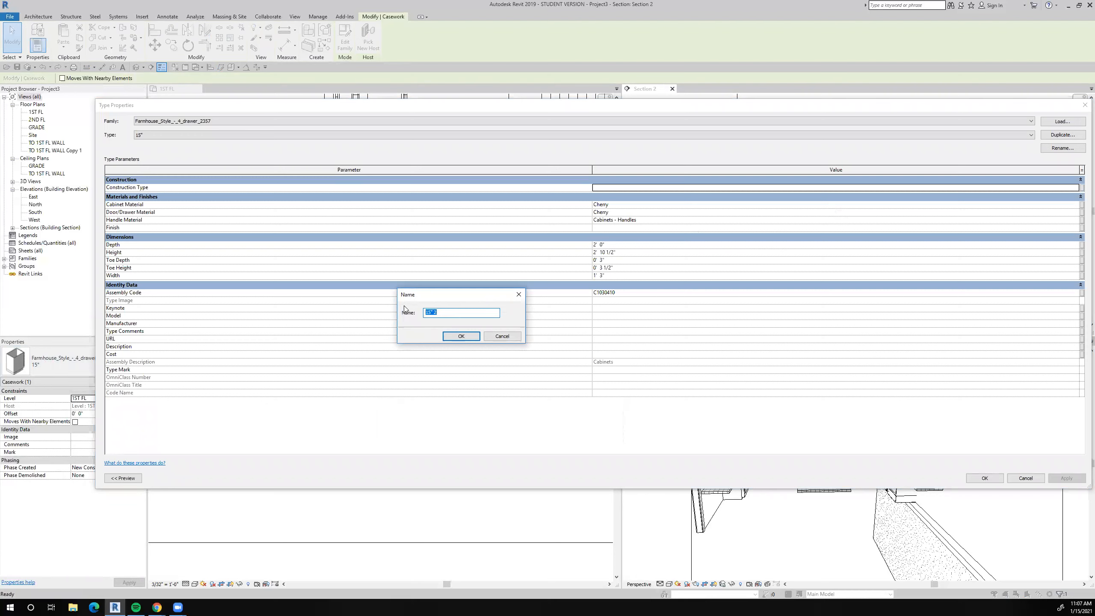
text(24")
key(Return)
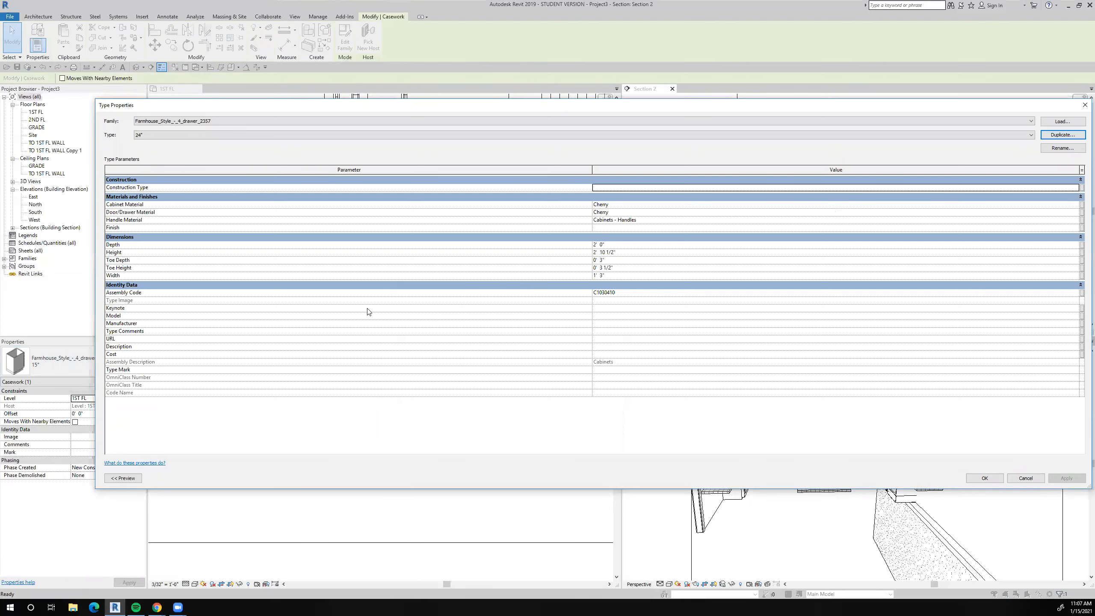
click(615, 276)
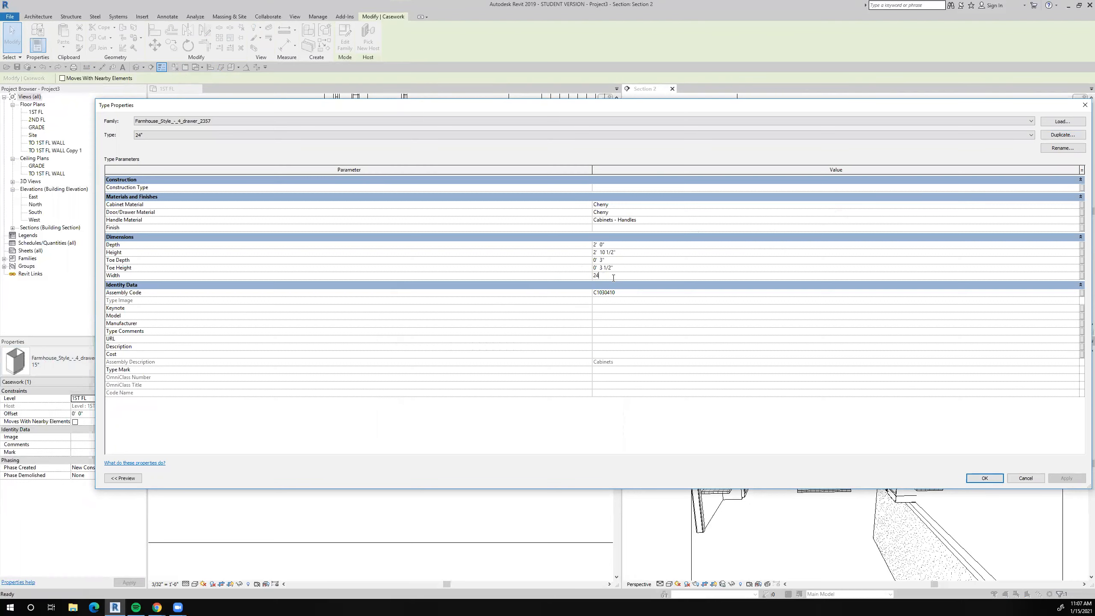
click(978, 479)
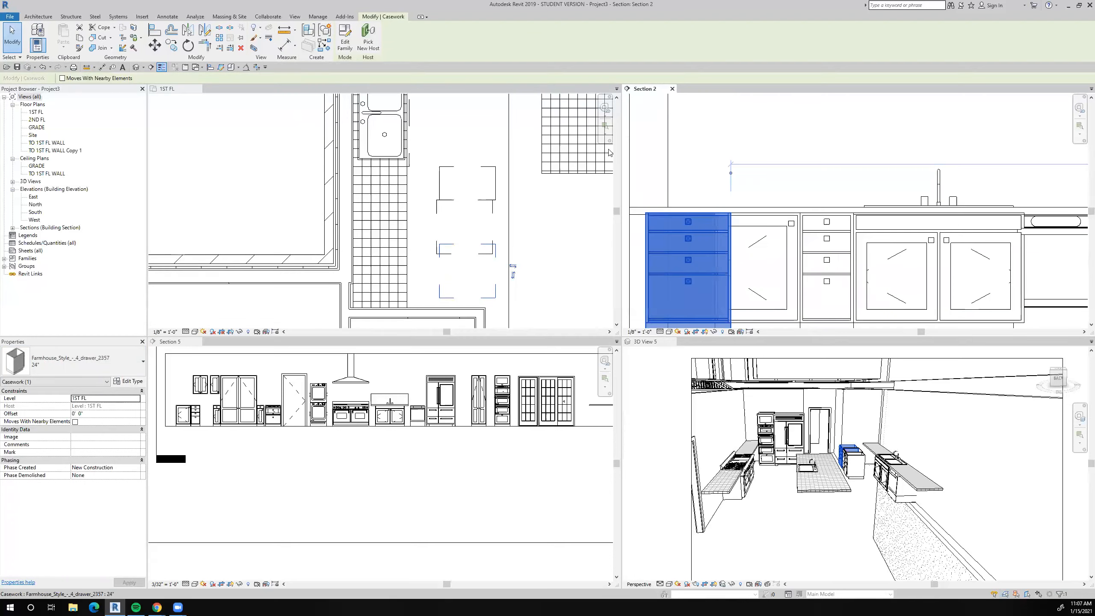
Align the outer side of the 24" four-drawer cabinet with the adjacent wall face in Section 2.
key(a)
key(l)
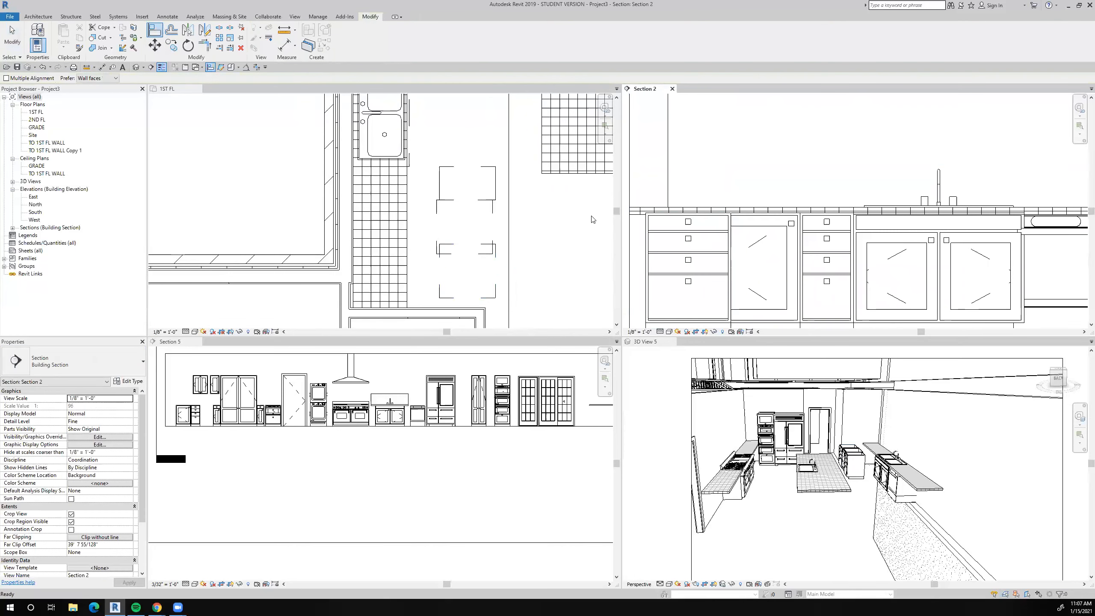
click(631, 249)
click(642, 246)
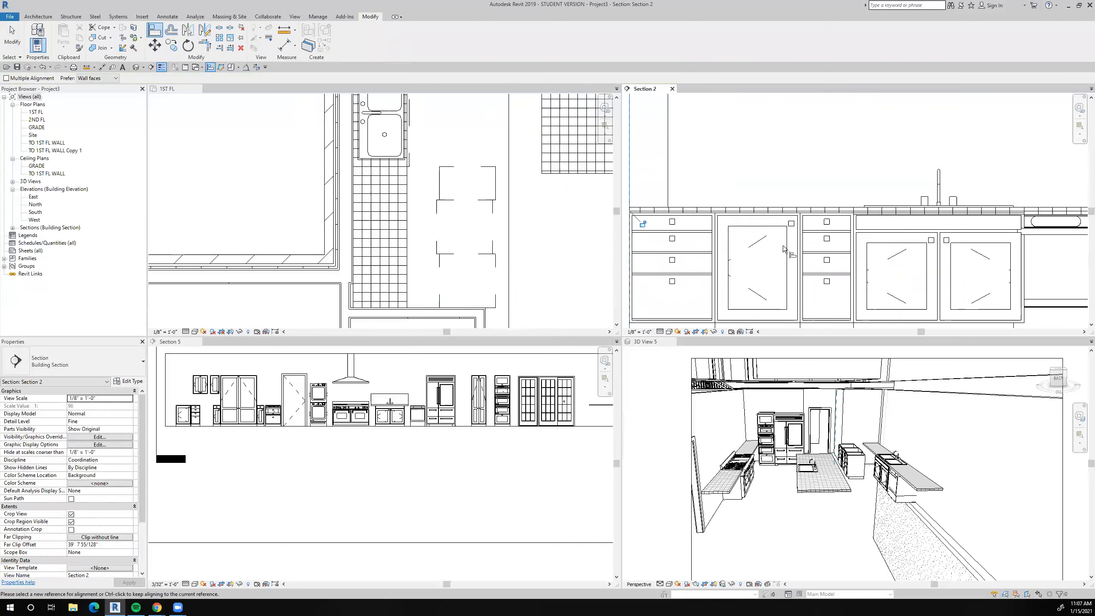
scroll(784, 249, down, 4)
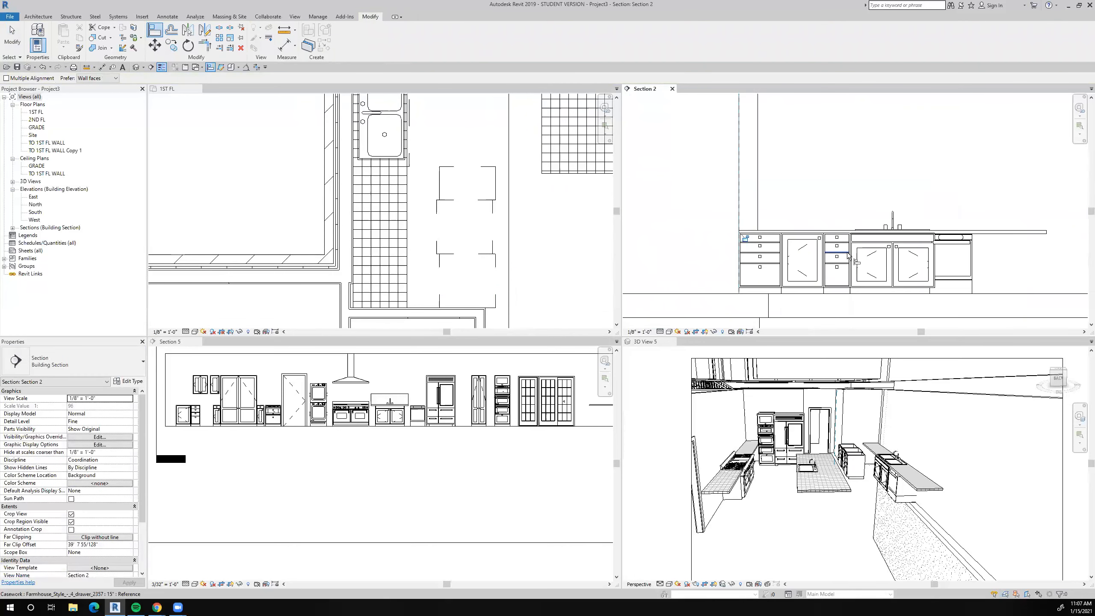
Align the fronts of the drawer and single cabinets with the countertop's front edge on the 1ST FL plan, using multiple alignment.
click(526, 270)
scroll(861, 470, up, 5)
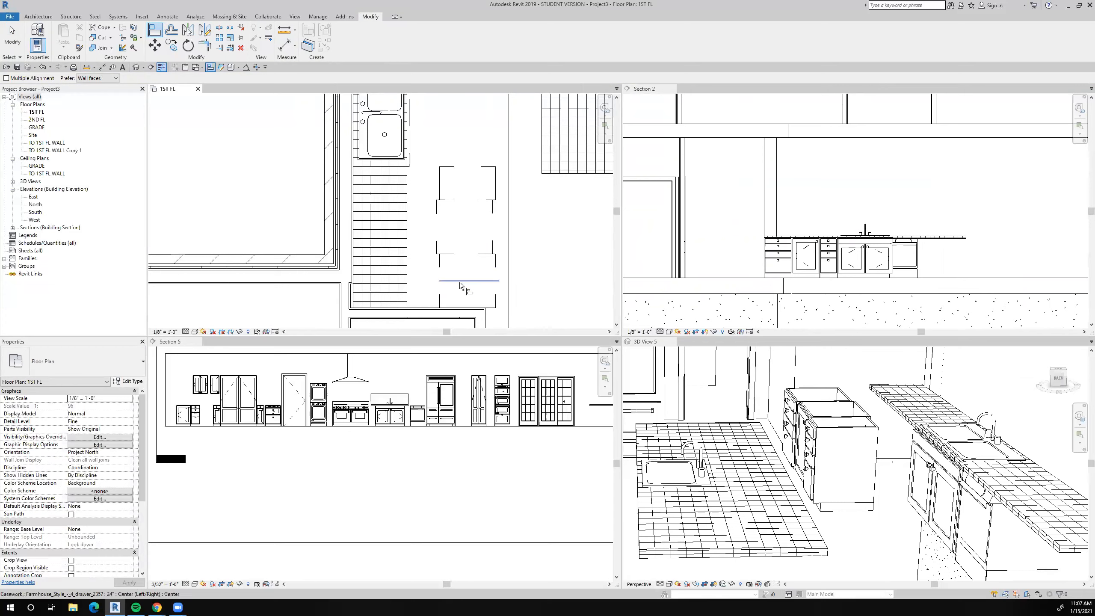
key(Escape)
key(Escape)
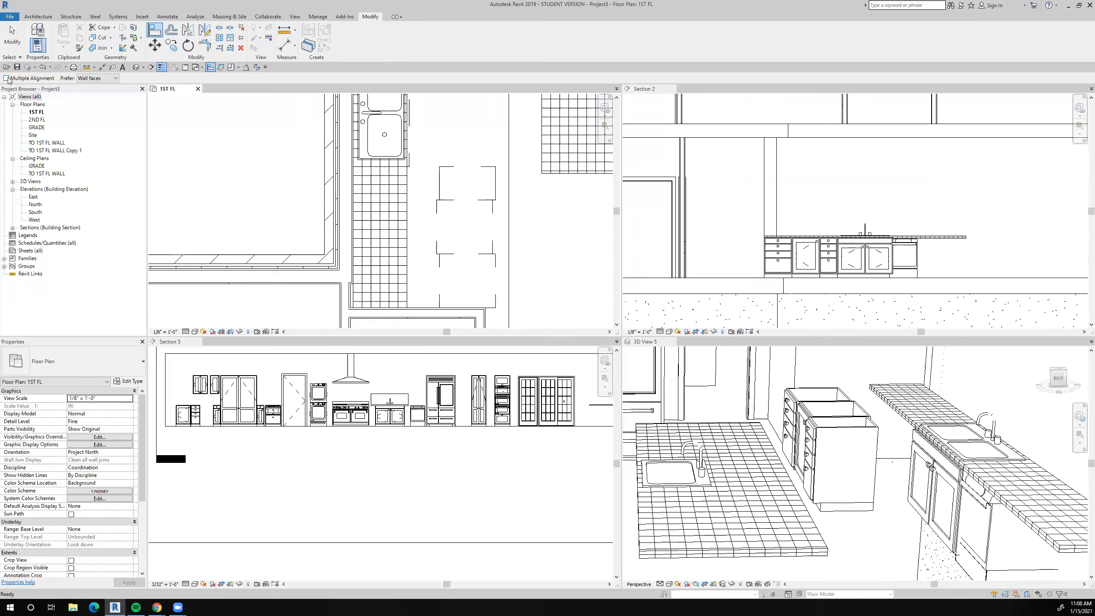
click(410, 276)
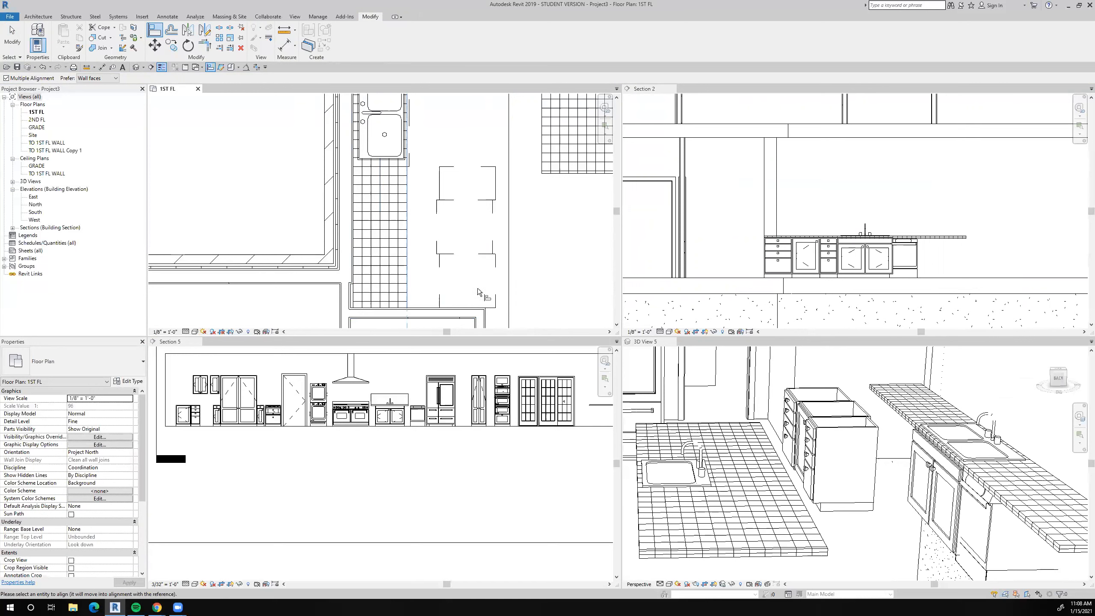
click(488, 239)
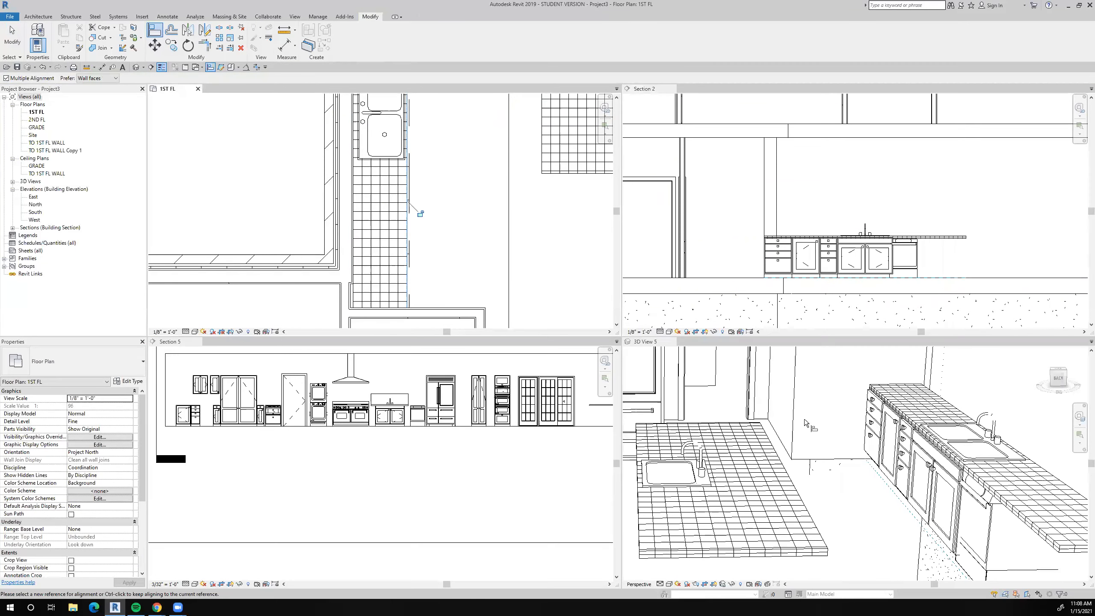
Move the dishwasher about 11" horizontally away from the double-door sink cabinet in Section 2.
scroll(804, 420, down, 5)
scroll(933, 226, down, 2)
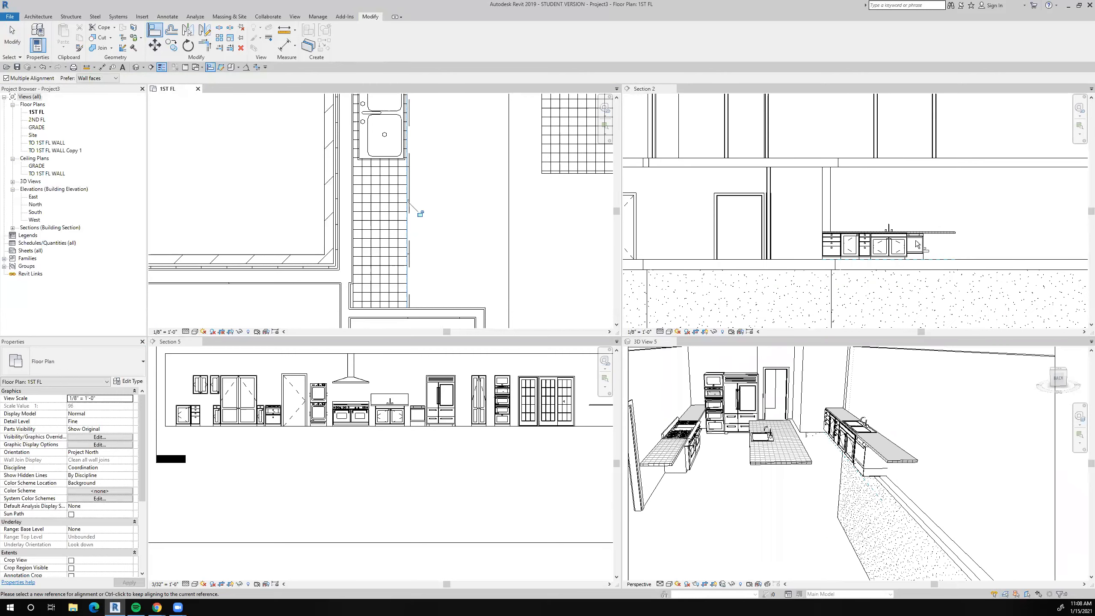
scroll(917, 245, up, 3)
click(862, 228)
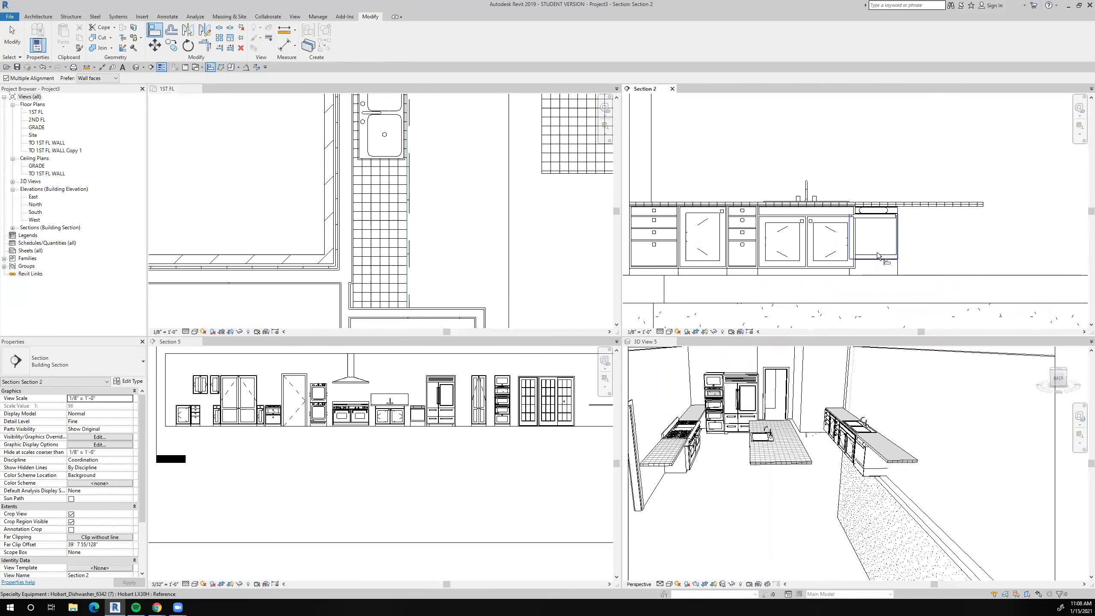
scroll(878, 255, up, 2)
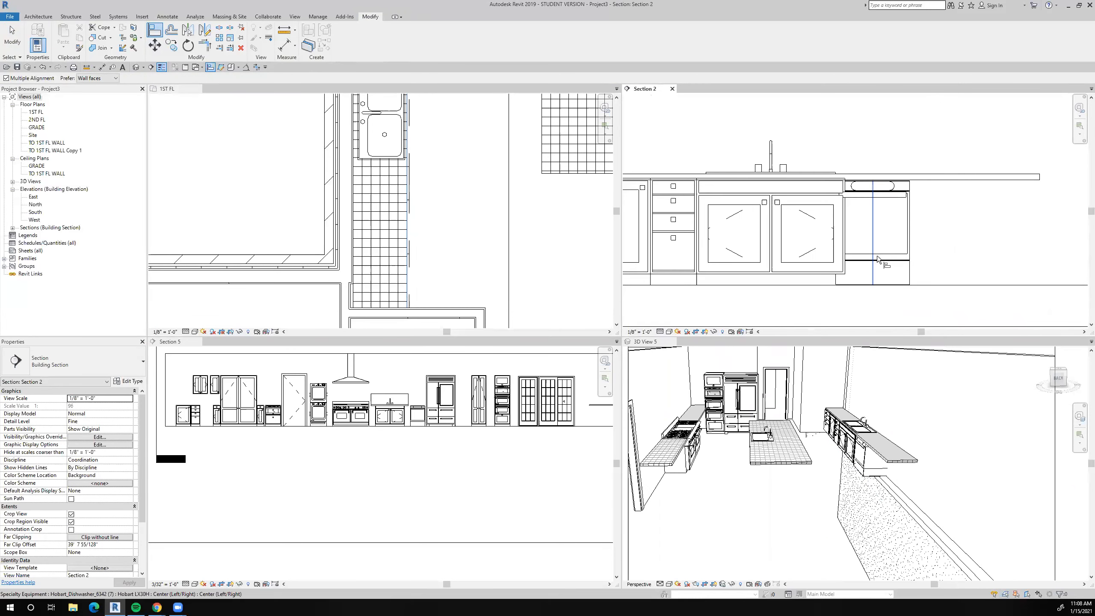
click(902, 274)
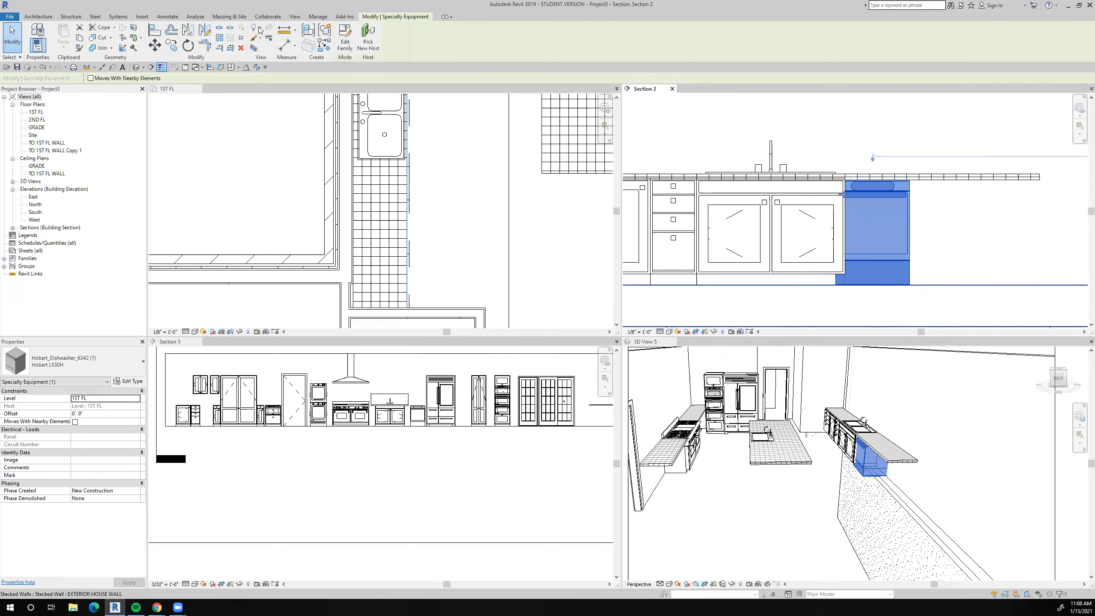
click(154, 45)
click(977, 250)
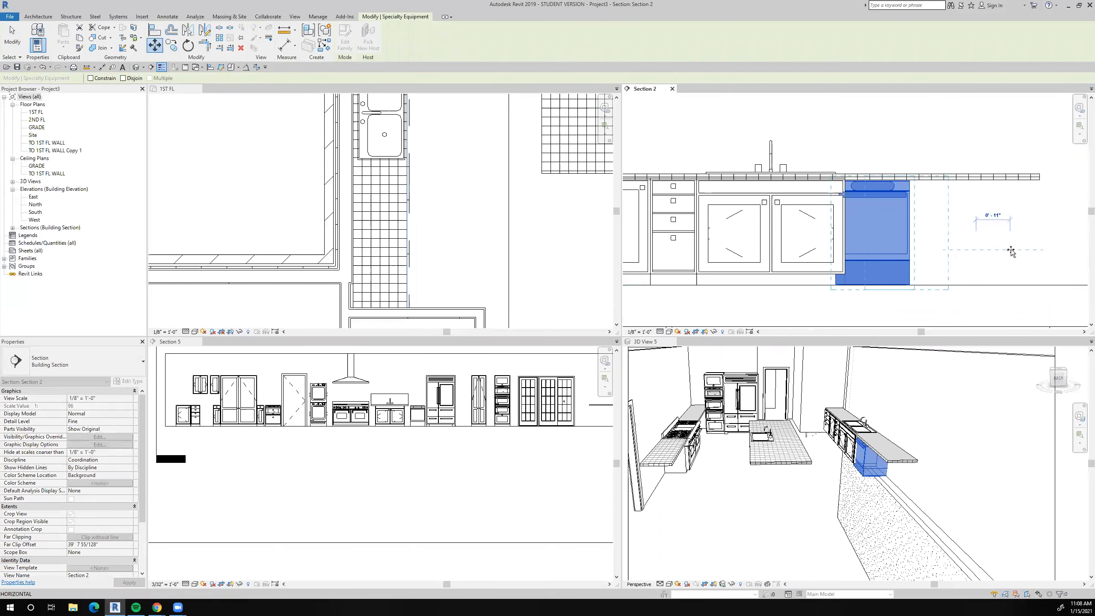
click(1011, 249)
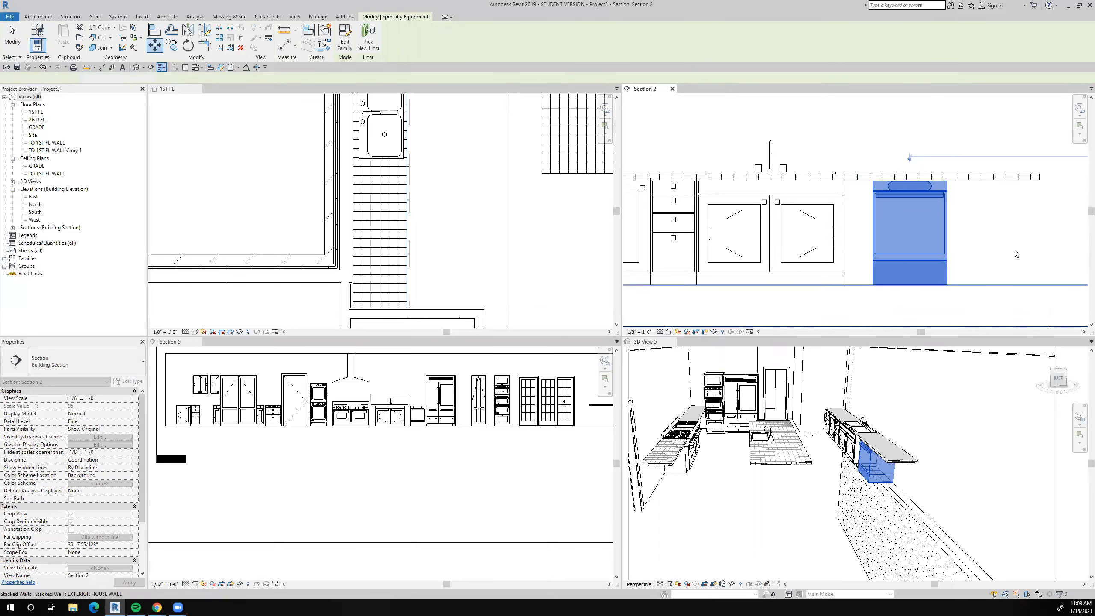
Align the dishwasher's near side with the outer side of the 48" undersink cabinet in Section 2.
click(154, 30)
click(848, 242)
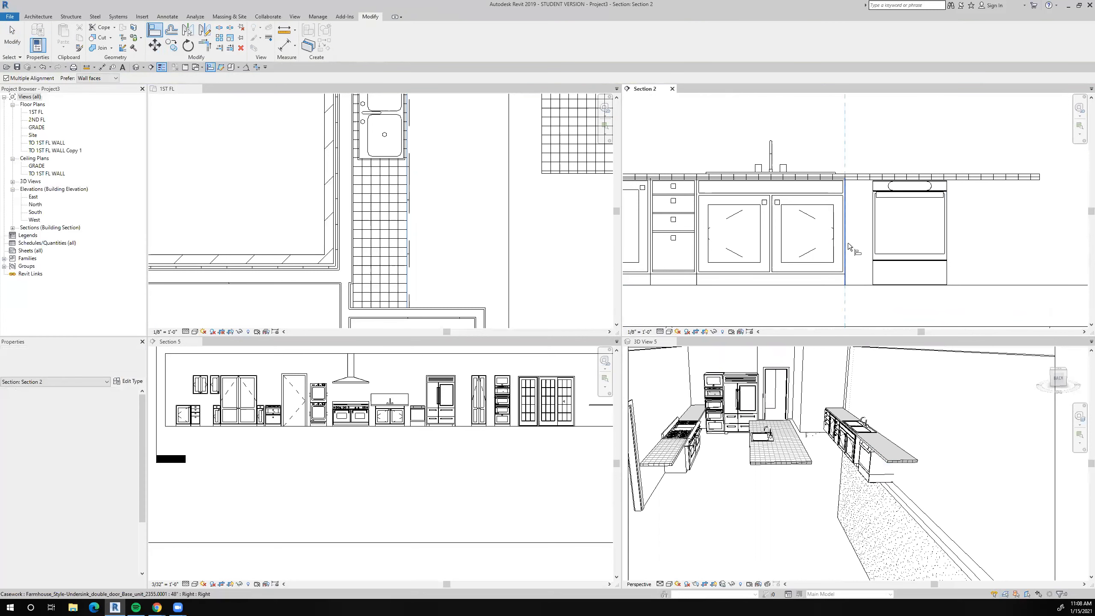
click(872, 255)
scroll(819, 250, down, 3)
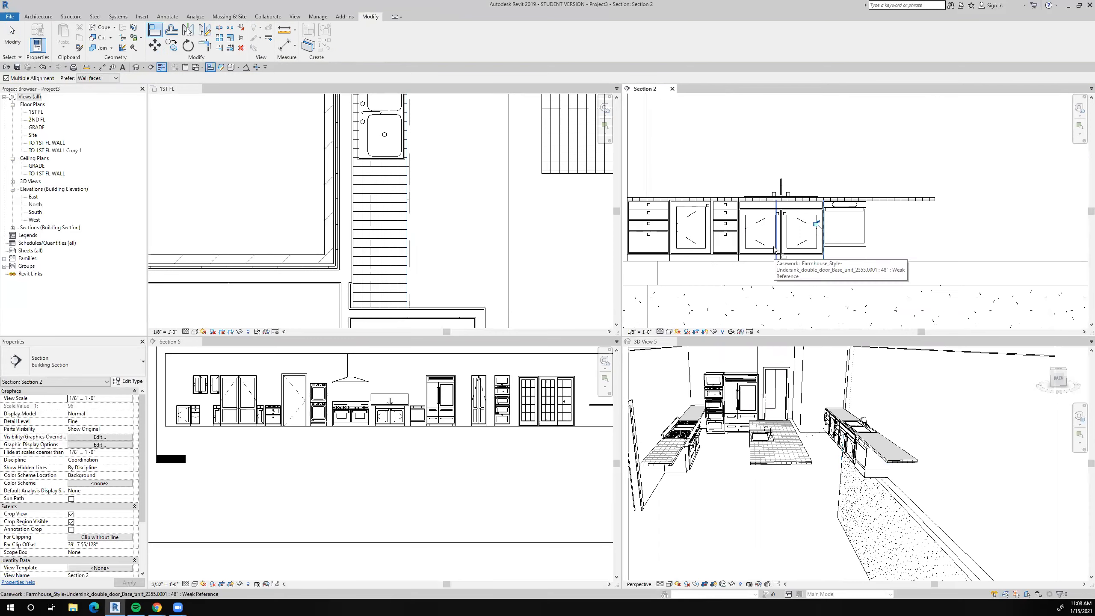
key(Escape)
key(Escape)
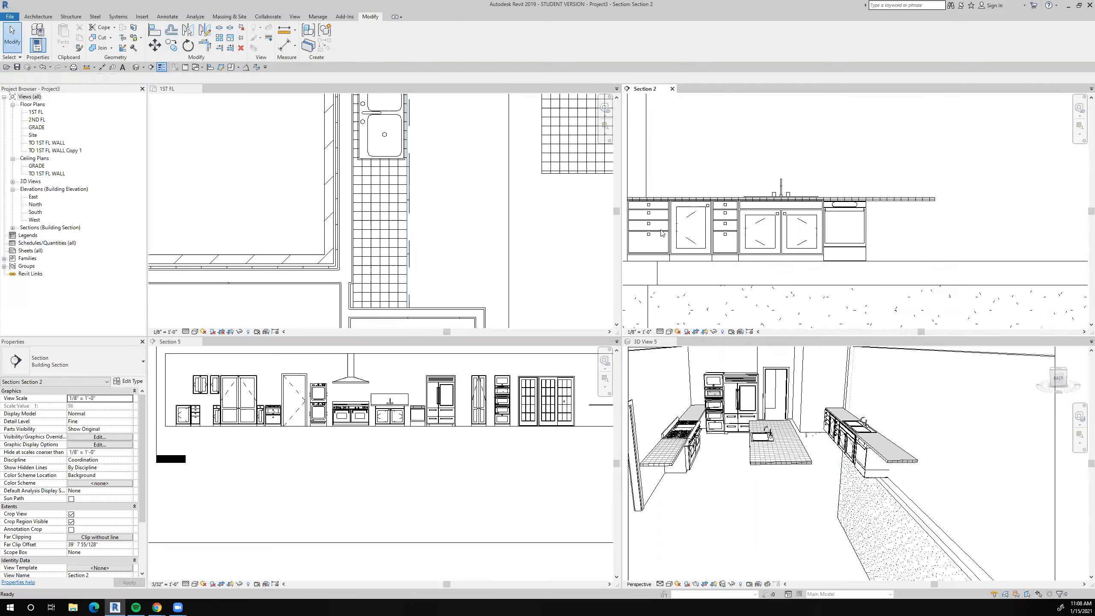
Copy the 15" four-drawer cabinet to the far side of the dishwasher, snapping its bottom corner to the dishwasher's corner.
click(728, 235)
click(727, 234)
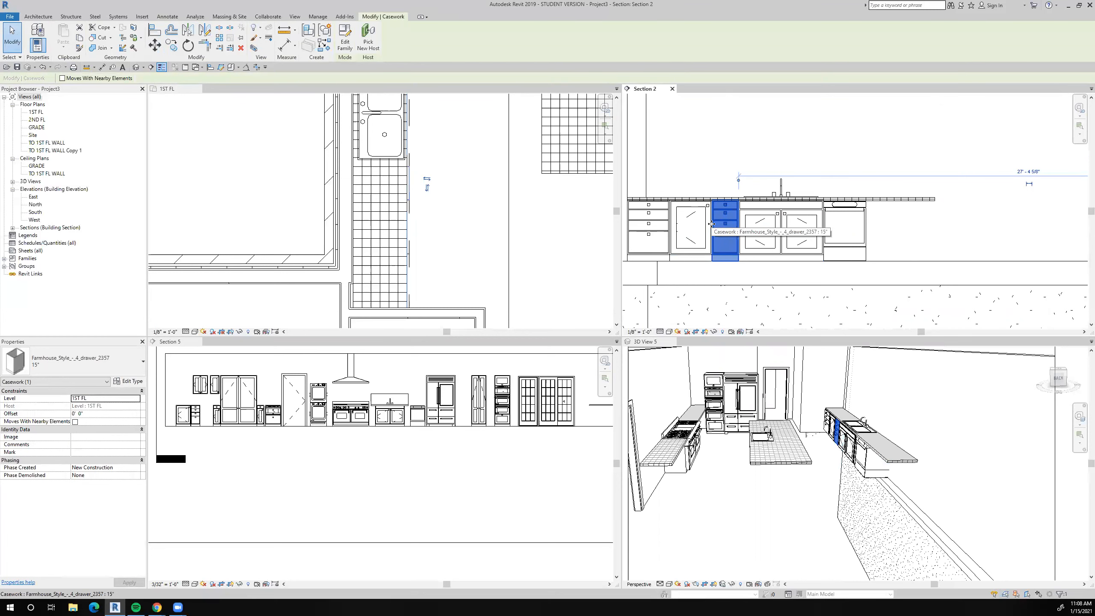
click(172, 50)
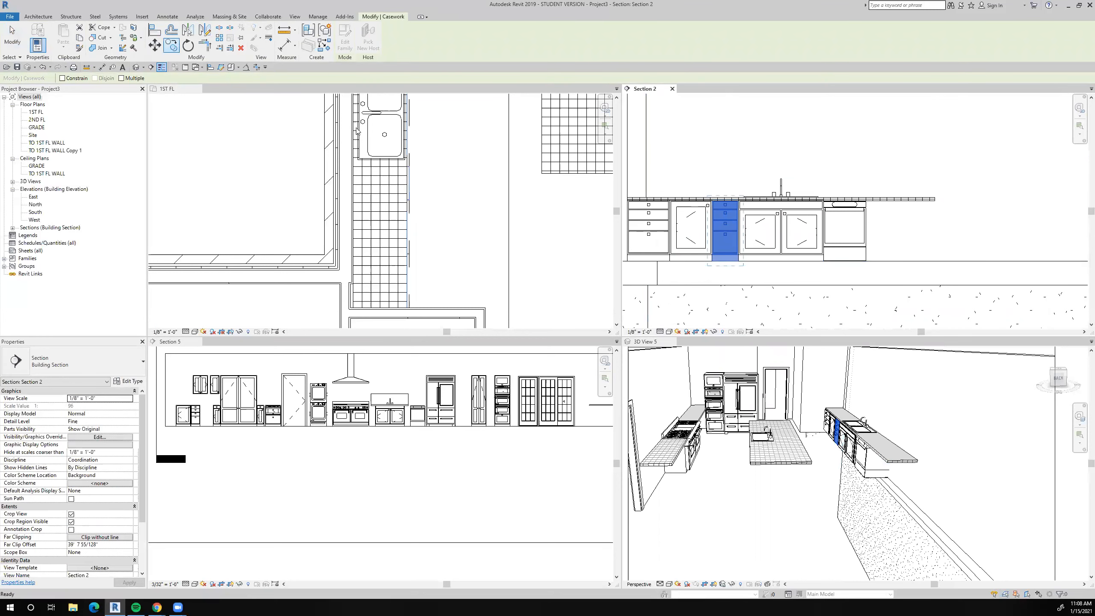
scroll(707, 246, up, 3)
scroll(708, 246, up, 4)
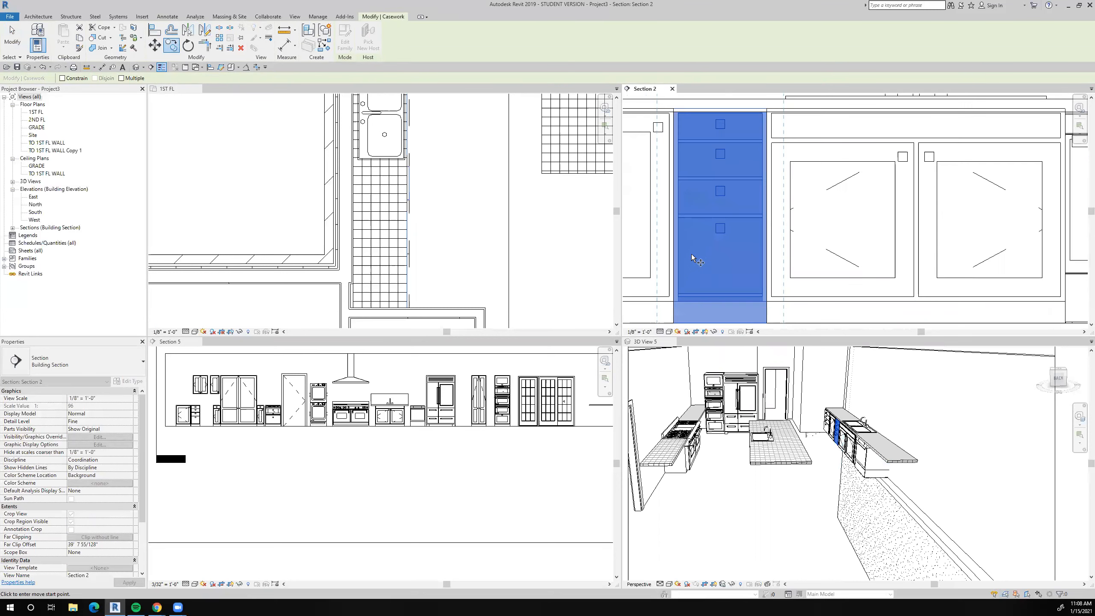
click(668, 318)
scroll(668, 317, down, 5)
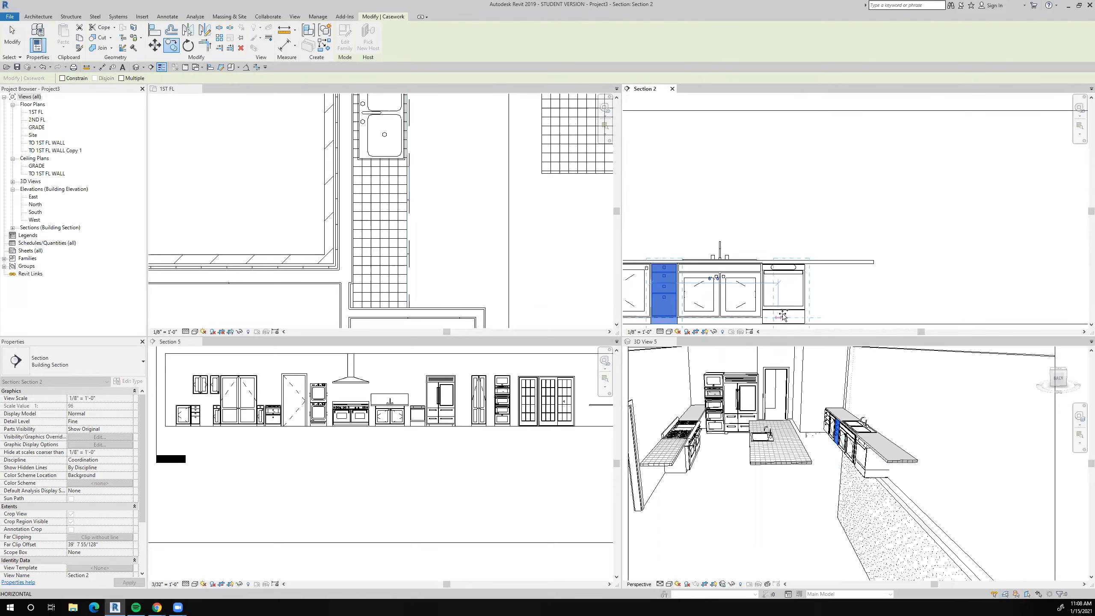
scroll(811, 302, up, 5)
click(822, 320)
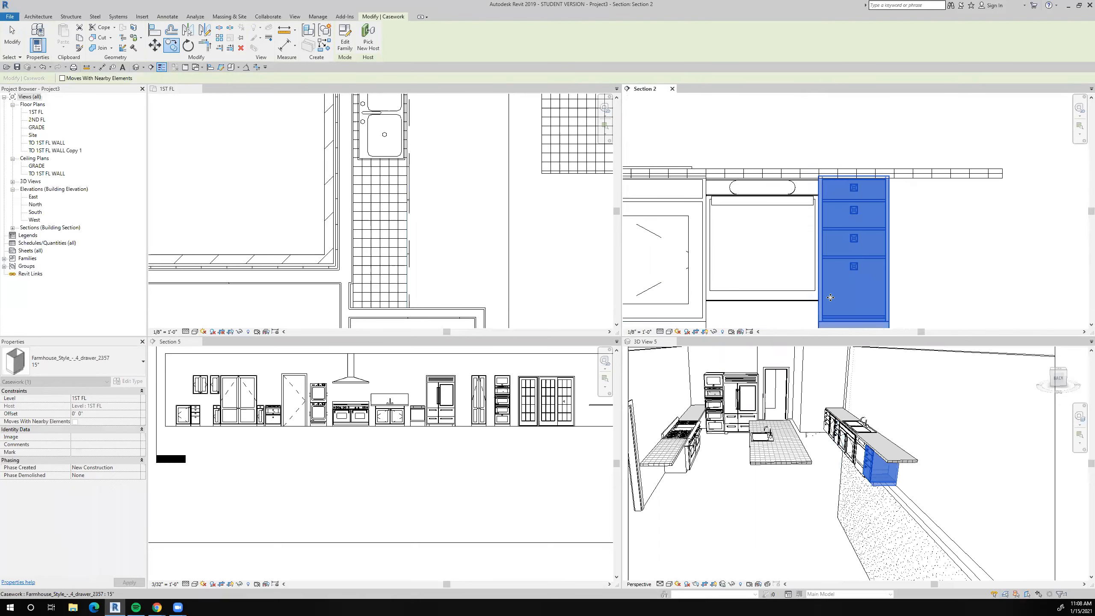
Copy the 24" four-drawer cabinet to the open end of the row, beside the copied 15" cabinet, and check it in 3D View 5.
scroll(822, 320, down, 3)
scroll(788, 255, down, 3)
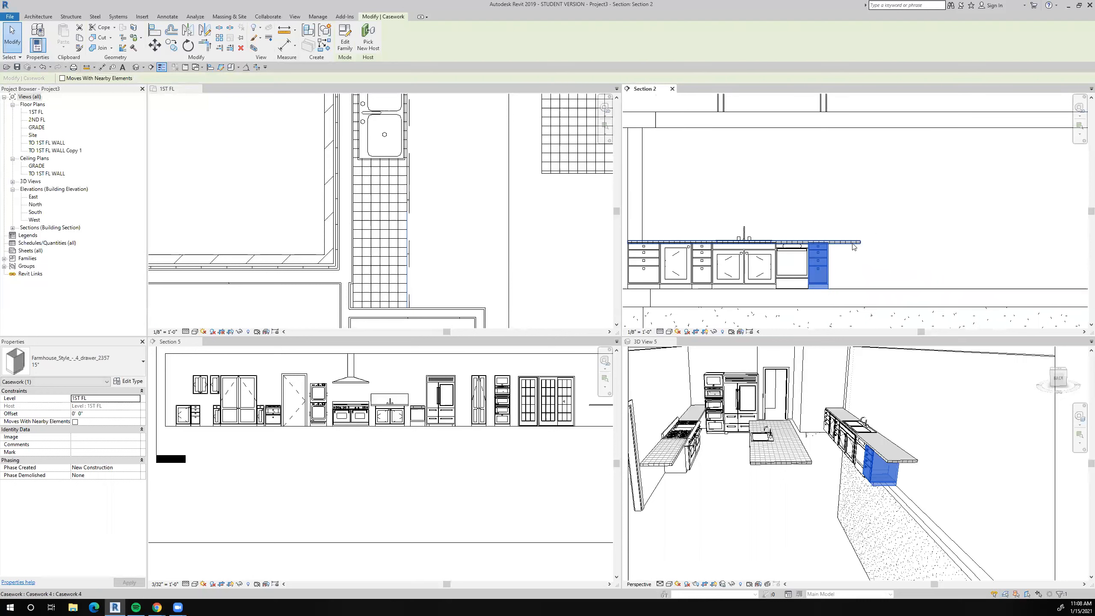
click(647, 270)
click(173, 46)
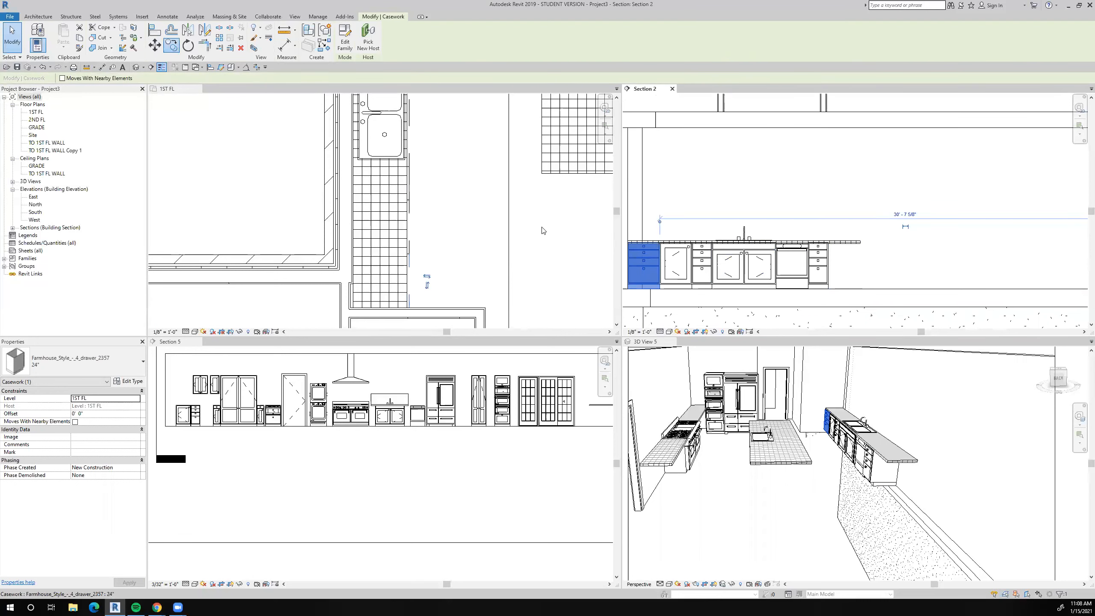
click(700, 283)
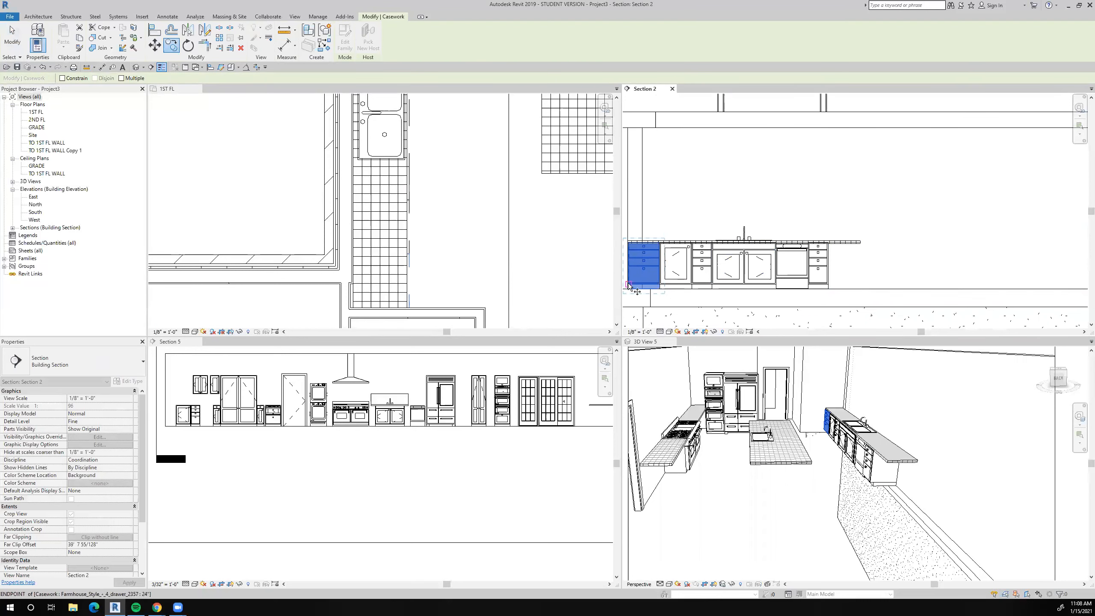
scroll(634, 280, up, 3)
scroll(957, 290, up, 3)
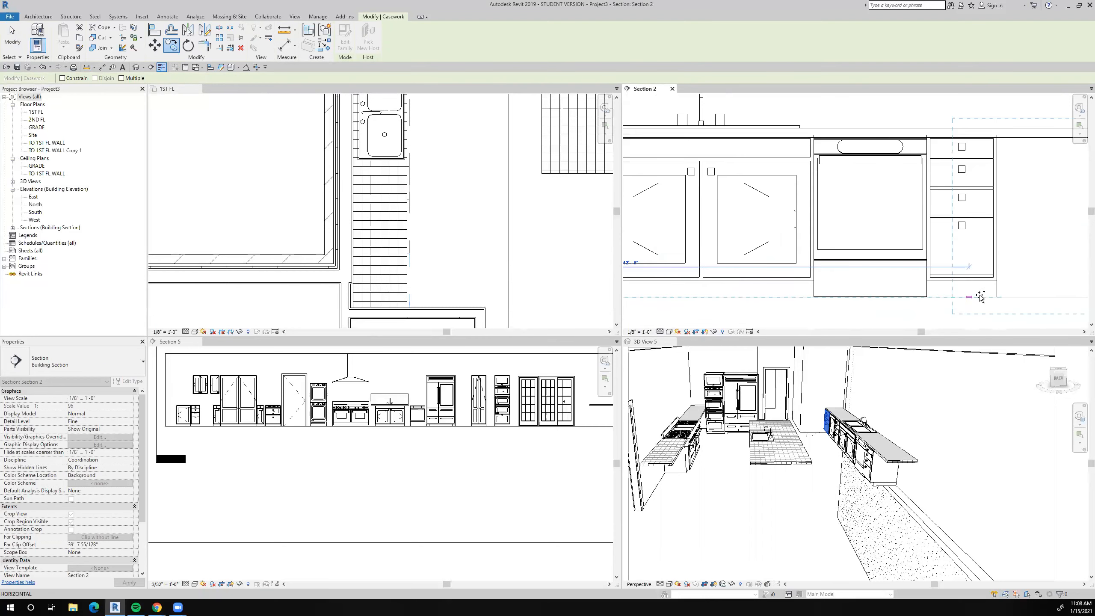
click(927, 296)
scroll(871, 255, down, 5)
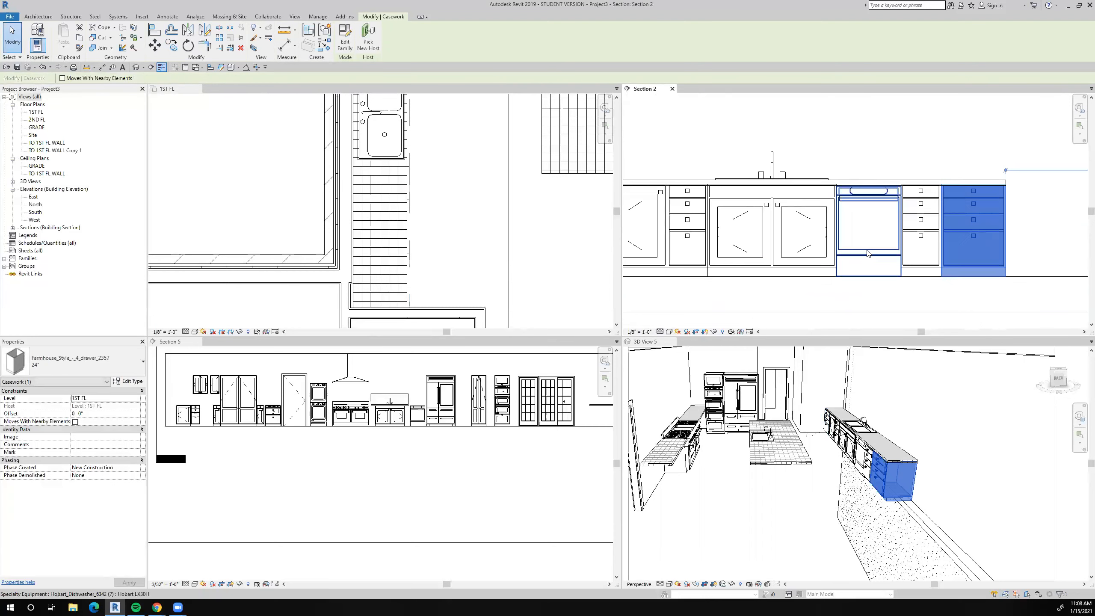
click(926, 419)
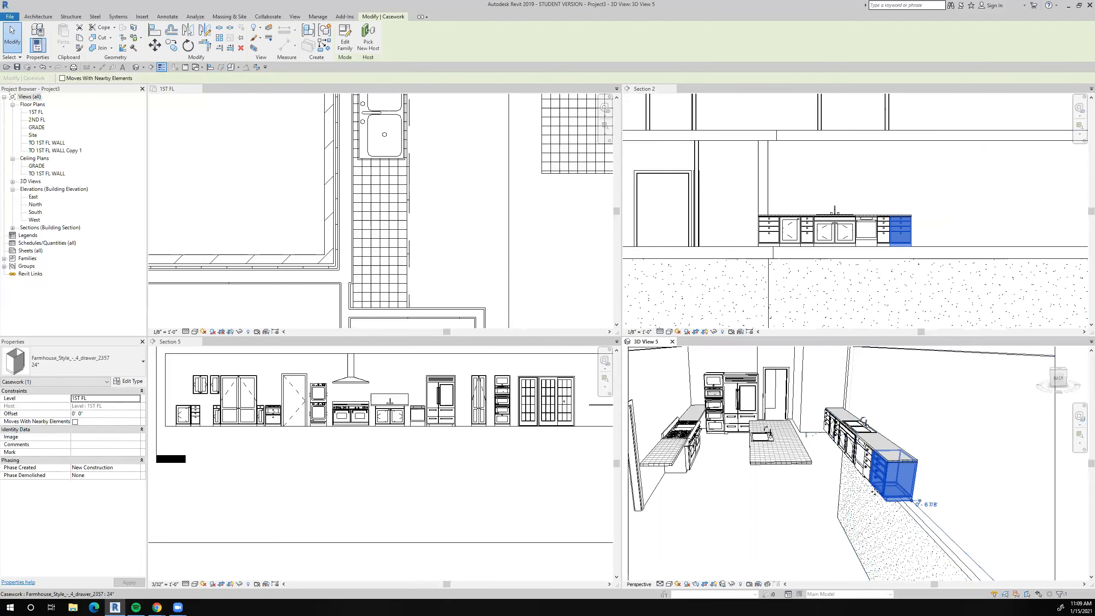
scroll(875, 492, up, 3)
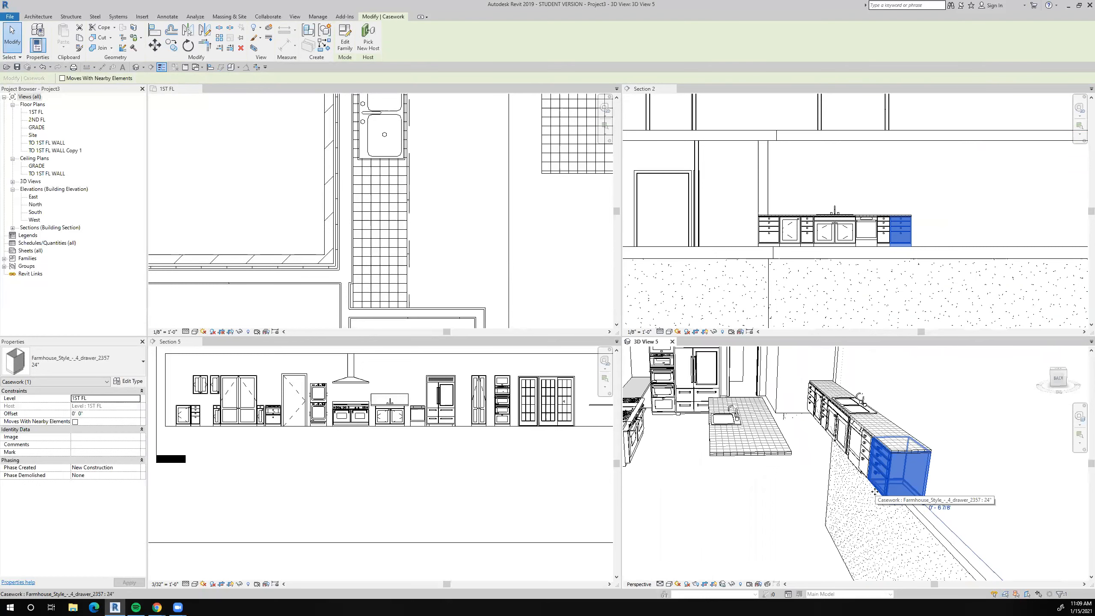